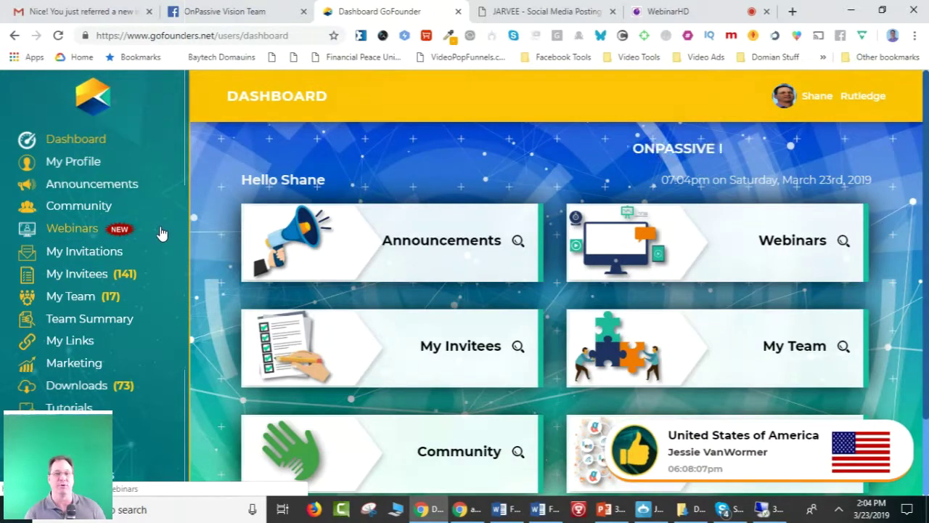
Open the OnPassive Vision Team group's Discussion feed and scroll through its announcements.
{"action": "left_click", "coordinate": [215, 12]}
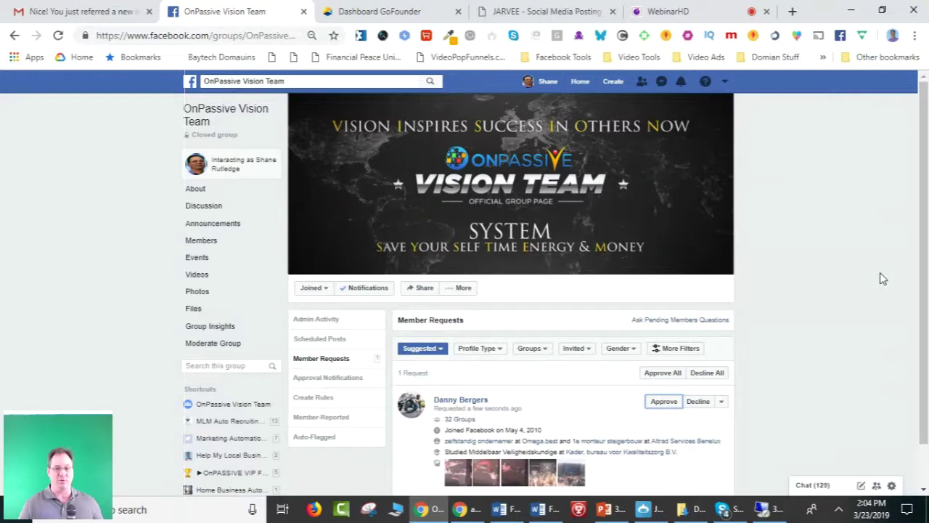
{"action": "left_click", "coordinate": [212, 116]}
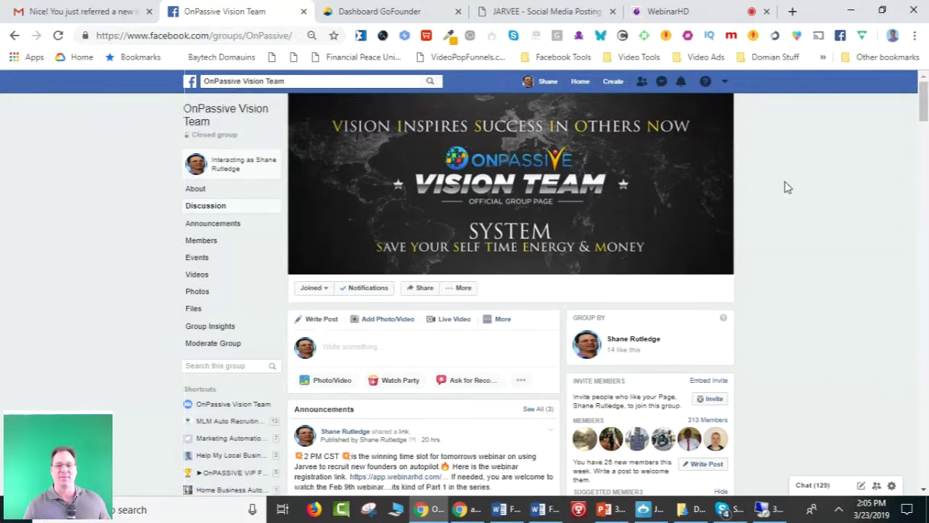
{"action": "scroll", "coordinate": [787, 188], "scroll_direction": "down", "scroll_amount": 3}
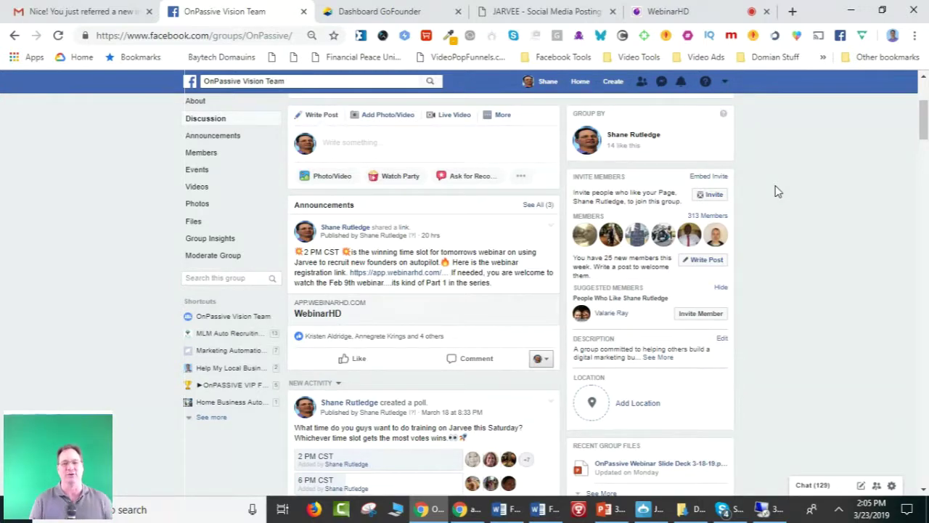
{"action": "scroll", "coordinate": [774, 149], "scroll_direction": "up", "scroll_amount": 3}
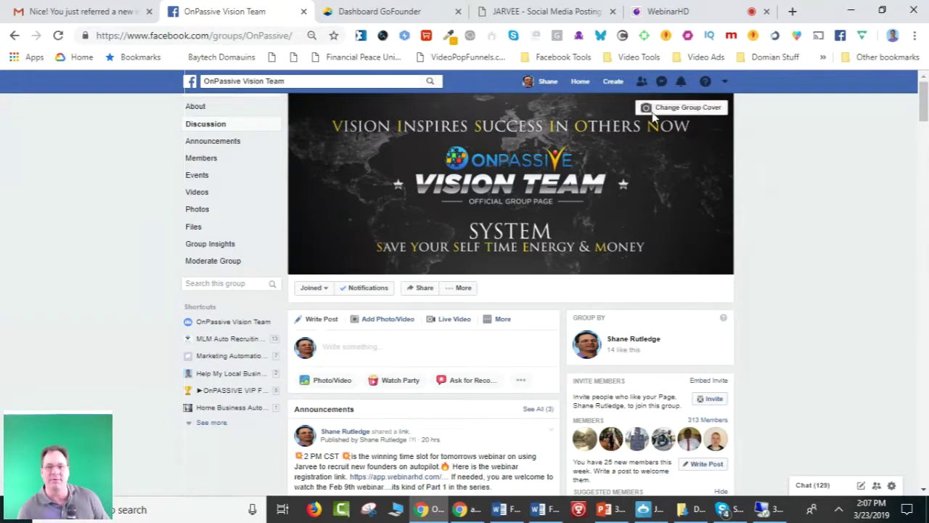
Show the Messenger dropdown of recent conversations over the group page.
{"action": "left_click", "coordinate": [660, 83]}
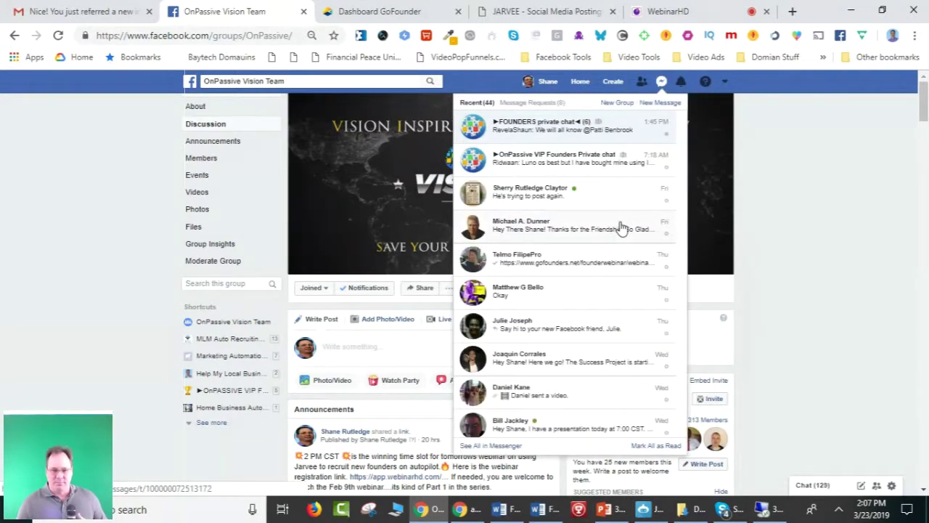
{"action": "scroll", "coordinate": [630, 227], "scroll_direction": "down", "scroll_amount": 1}
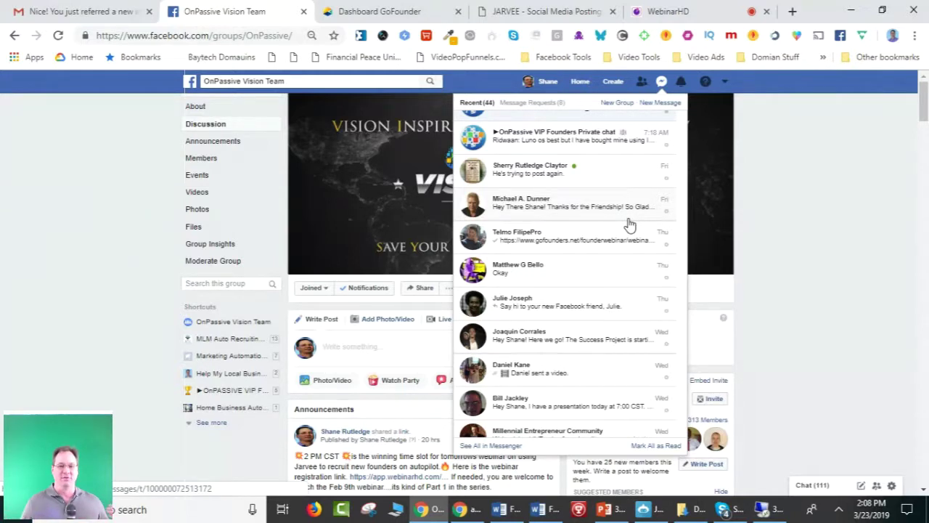
Scroll through the Messenger conversations list, then close and reopen it.
{"action": "scroll", "coordinate": [630, 225], "scroll_direction": "down", "scroll_amount": 5}
{"action": "scroll", "coordinate": [631, 223], "scroll_direction": "down", "scroll_amount": 5}
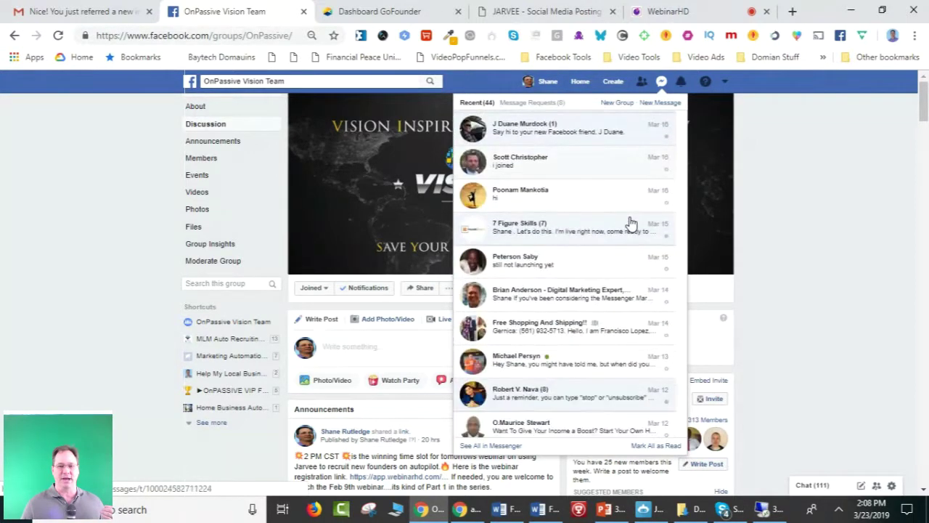
{"action": "scroll", "coordinate": [628, 224], "scroll_direction": "down", "scroll_amount": 5}
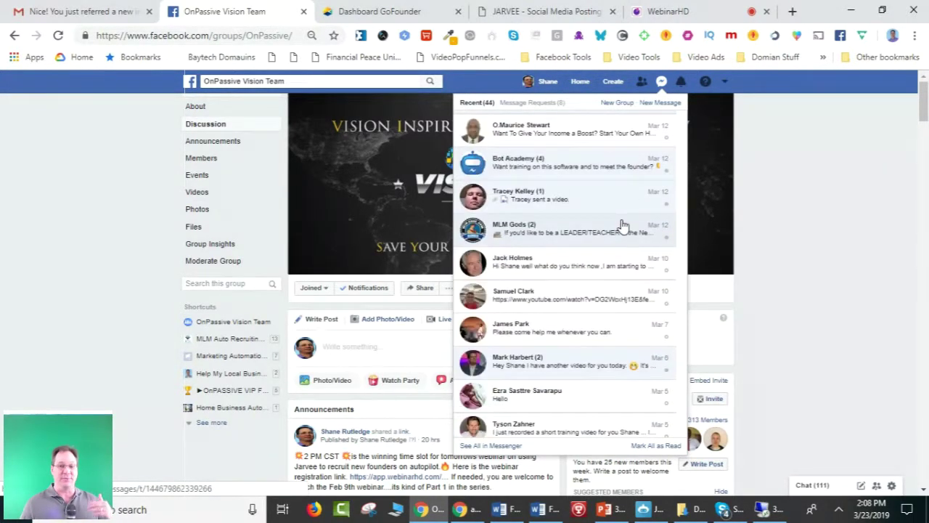
{"action": "scroll", "coordinate": [623, 225], "scroll_direction": "down", "scroll_amount": 3}
{"action": "scroll", "coordinate": [623, 226], "scroll_direction": "down", "scroll_amount": 6}
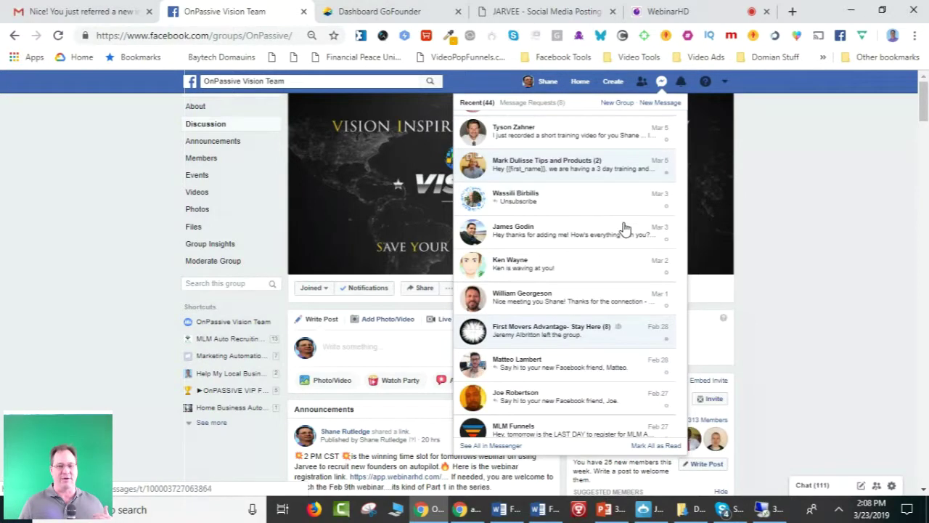
{"action": "scroll", "coordinate": [628, 264], "scroll_direction": "up", "scroll_amount": 15}
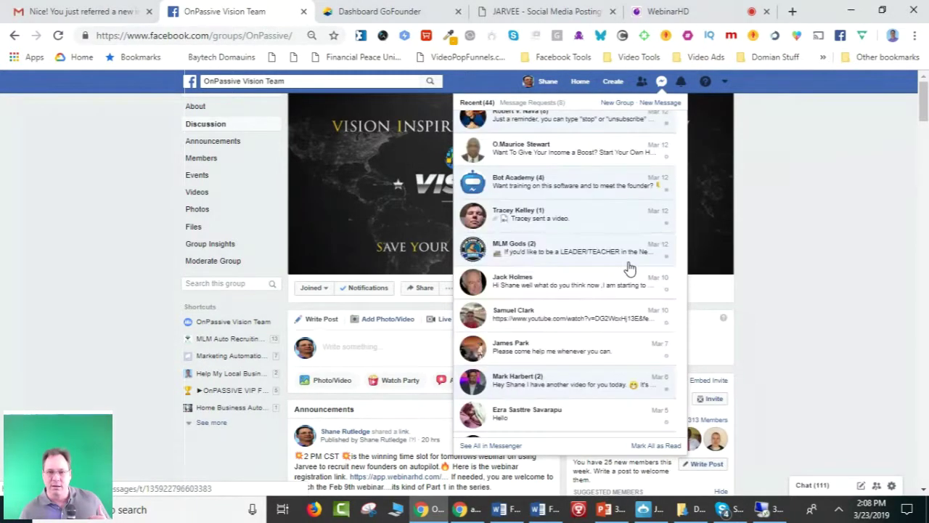
{"action": "left_click", "coordinate": [663, 82]}
{"action": "left_click", "coordinate": [662, 82]}
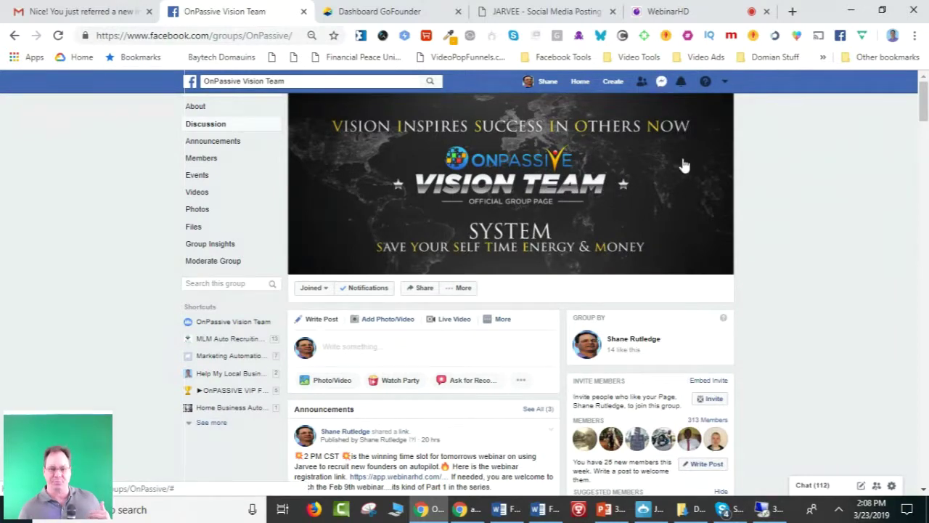
Browse the conversations again, then replace them with the recent Notifications panel.
{"action": "scroll", "coordinate": [638, 207], "scroll_direction": "down", "scroll_amount": 10}
{"action": "scroll", "coordinate": [624, 219], "scroll_direction": "down", "scroll_amount": 10}
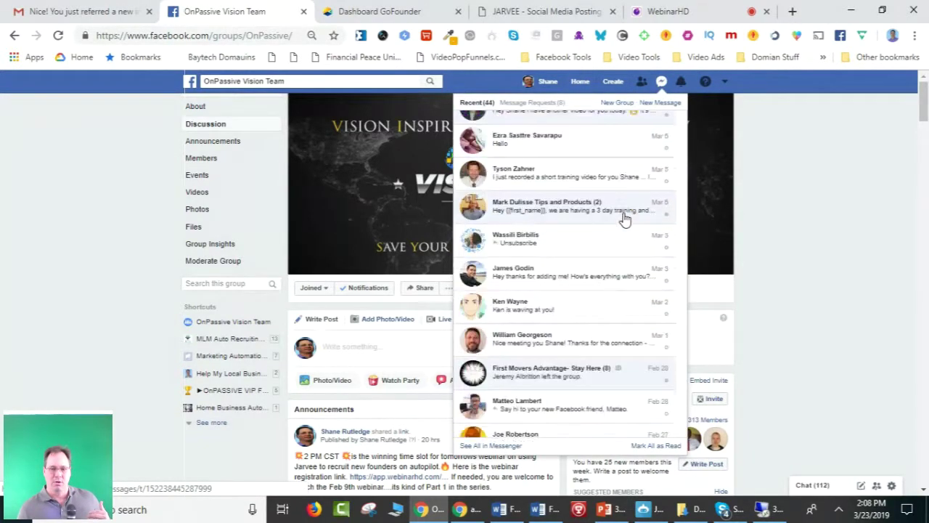
{"action": "scroll", "coordinate": [625, 219], "scroll_direction": "down", "scroll_amount": 6}
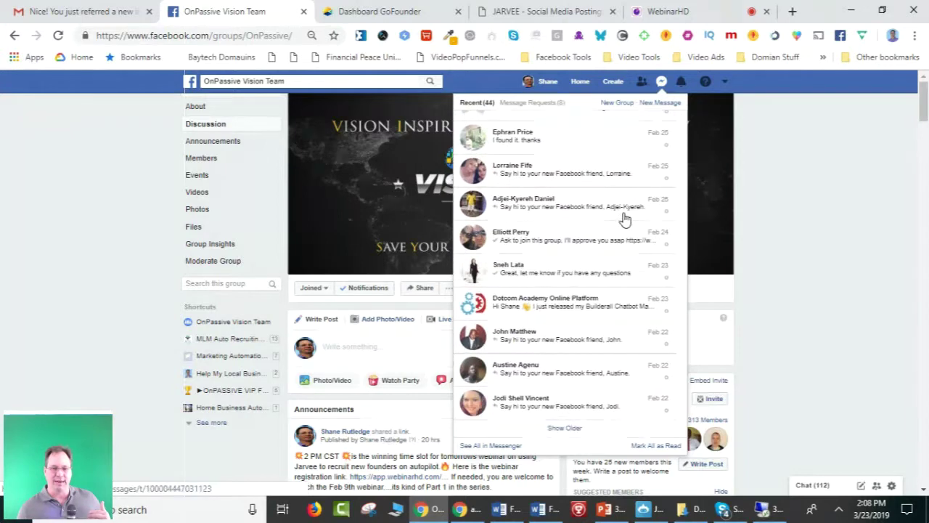
{"action": "scroll", "coordinate": [618, 228], "scroll_direction": "up", "scroll_amount": 15}
{"action": "scroll", "coordinate": [615, 235], "scroll_direction": "up", "scroll_amount": 15}
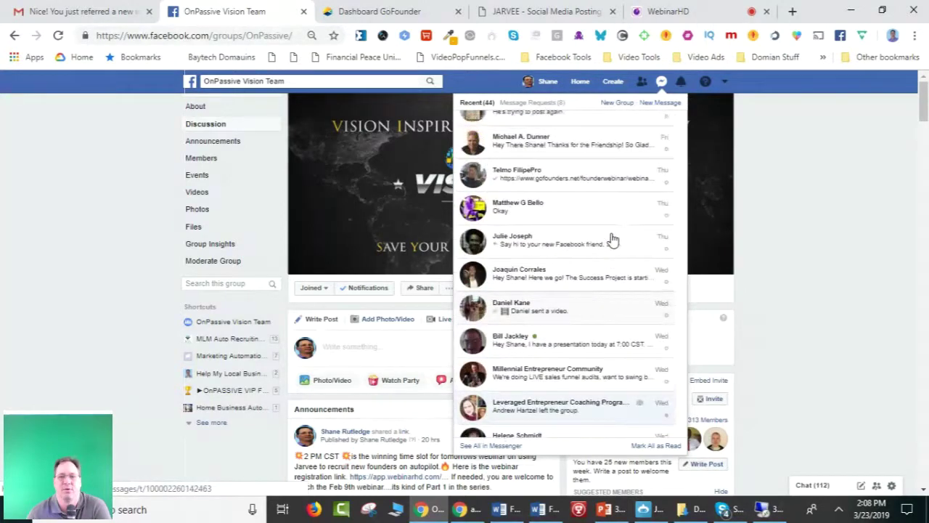
{"action": "scroll", "coordinate": [612, 238], "scroll_direction": "up", "scroll_amount": 3}
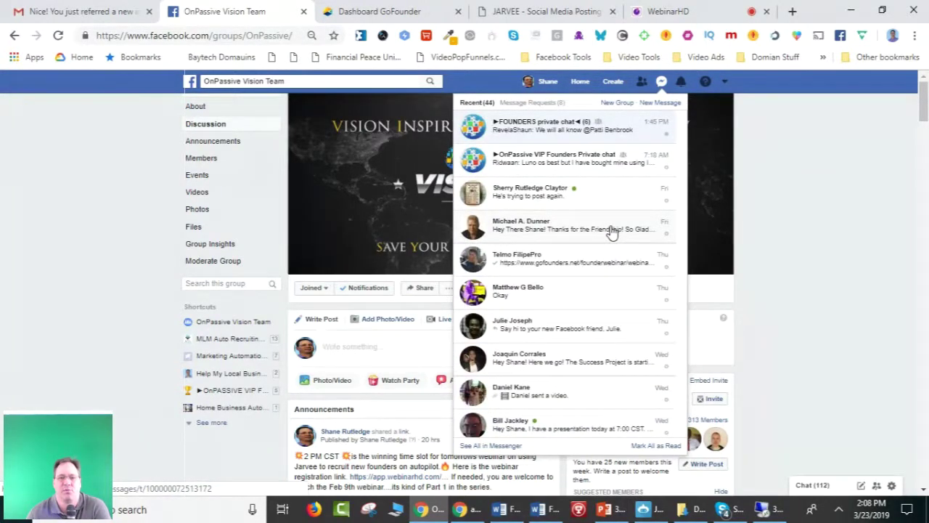
{"action": "left_click", "coordinate": [682, 87]}
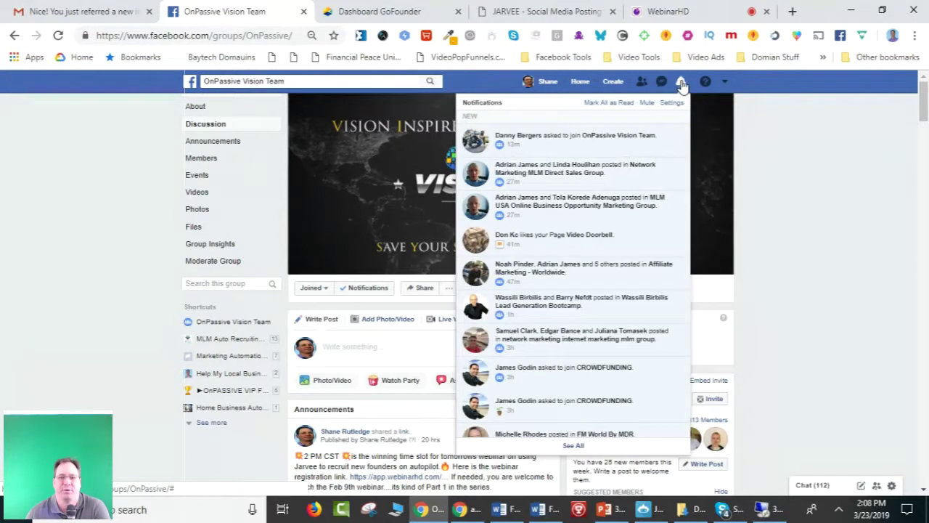
Scroll through the notifications showing join requests and group posts.
{"action": "scroll", "coordinate": [629, 193], "scroll_direction": "down", "scroll_amount": 4}
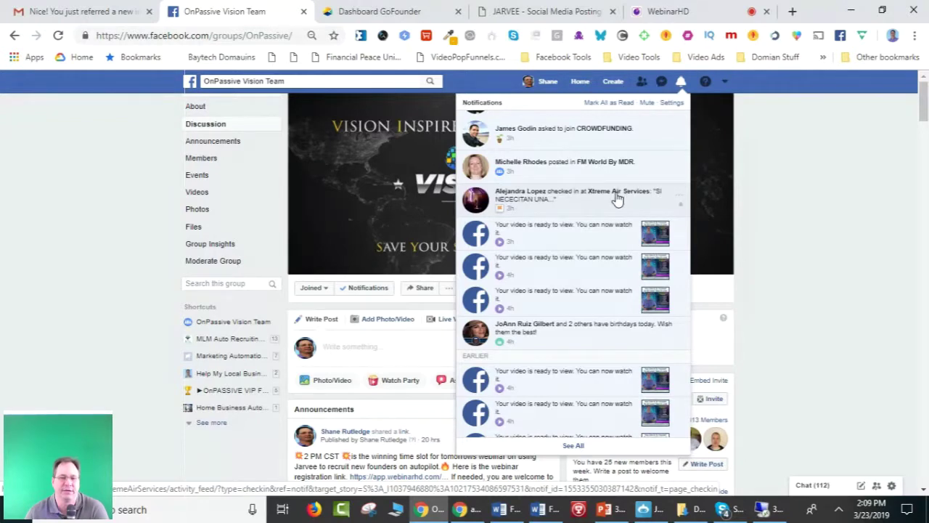
{"action": "scroll", "coordinate": [625, 197], "scroll_direction": "down", "scroll_amount": 1}
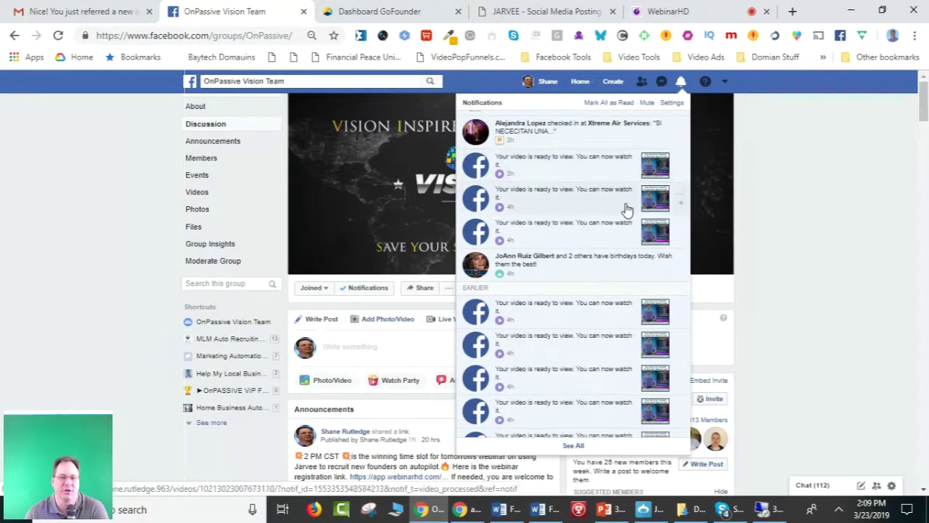
{"action": "scroll", "coordinate": [612, 250], "scroll_direction": "down", "scroll_amount": 1}
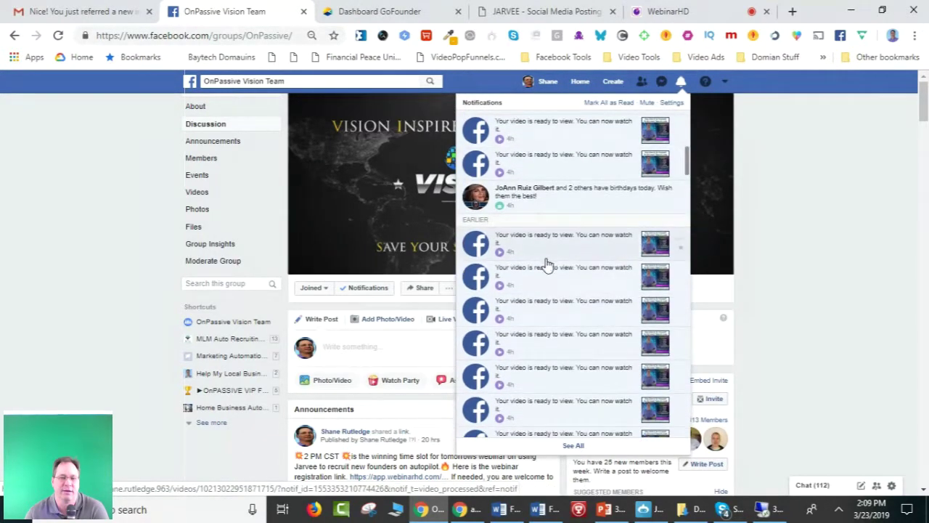
{"action": "scroll", "coordinate": [581, 332], "scroll_direction": "down", "scroll_amount": 3}
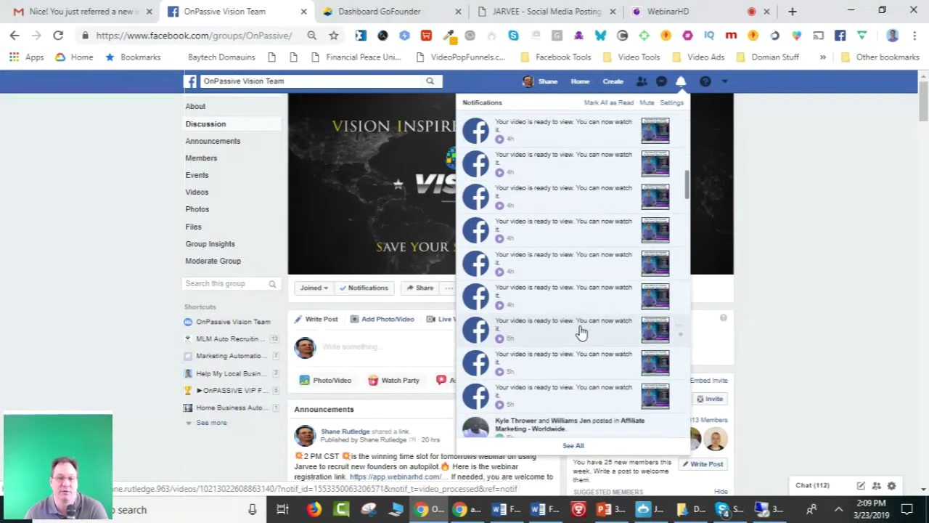
{"action": "scroll", "coordinate": [574, 341], "scroll_direction": "down", "scroll_amount": 1}
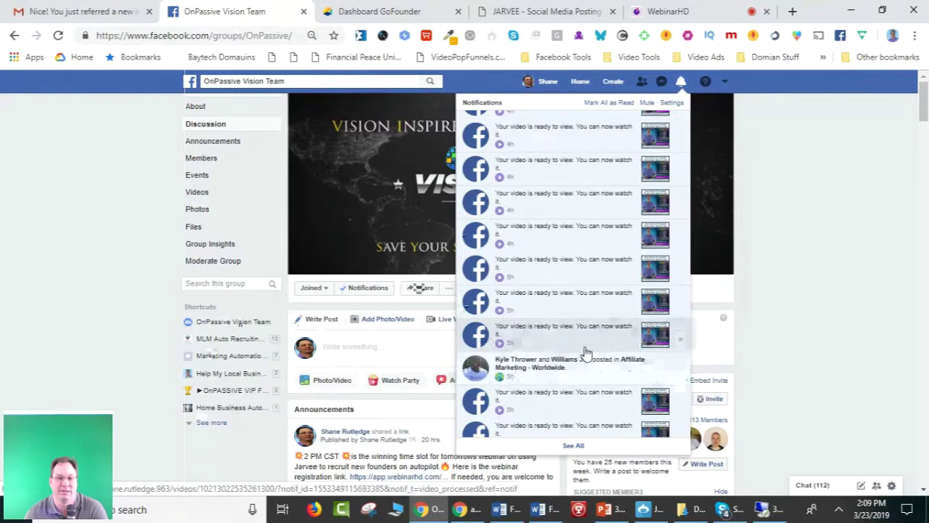
{"action": "scroll", "coordinate": [581, 347], "scroll_direction": "up", "scroll_amount": 1}
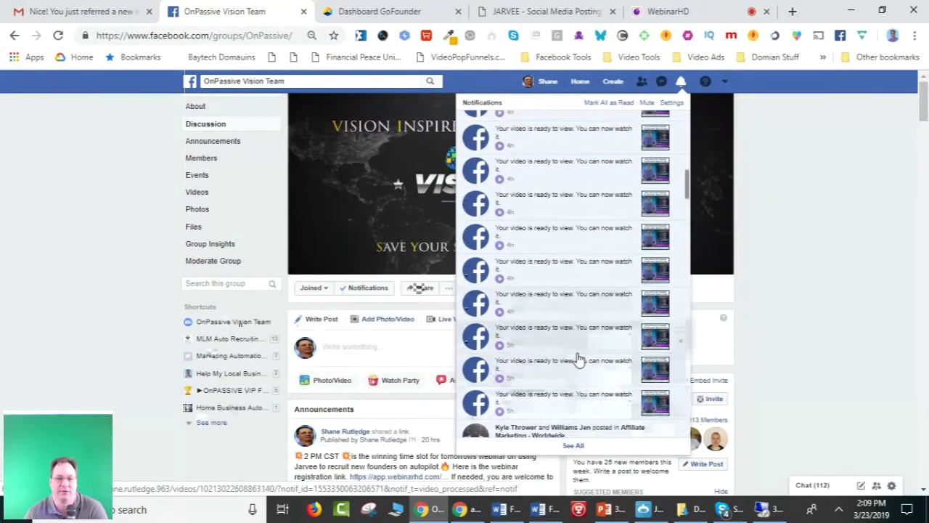
{"action": "scroll", "coordinate": [581, 352], "scroll_direction": "up", "scroll_amount": 4}
{"action": "scroll", "coordinate": [575, 357], "scroll_direction": "up", "scroll_amount": 3}
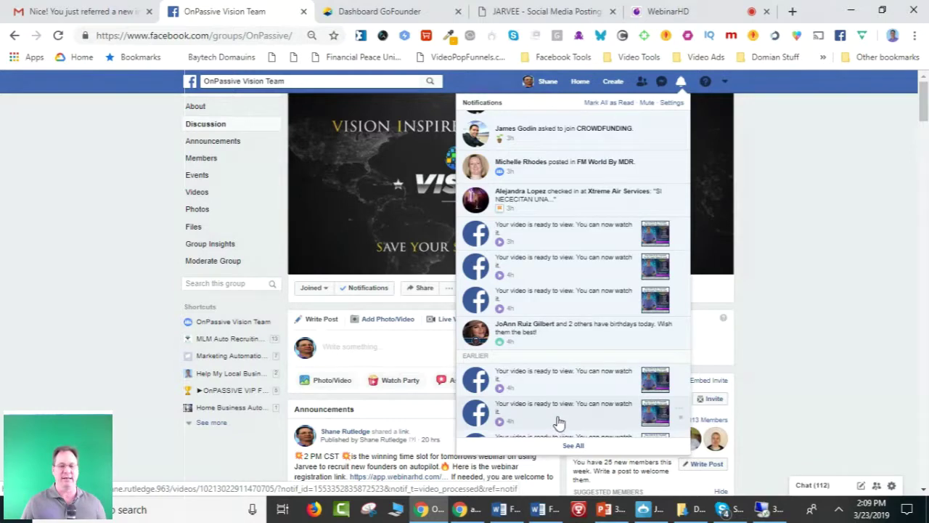
{"action": "scroll", "coordinate": [565, 418], "scroll_direction": "up", "scroll_amount": 4}
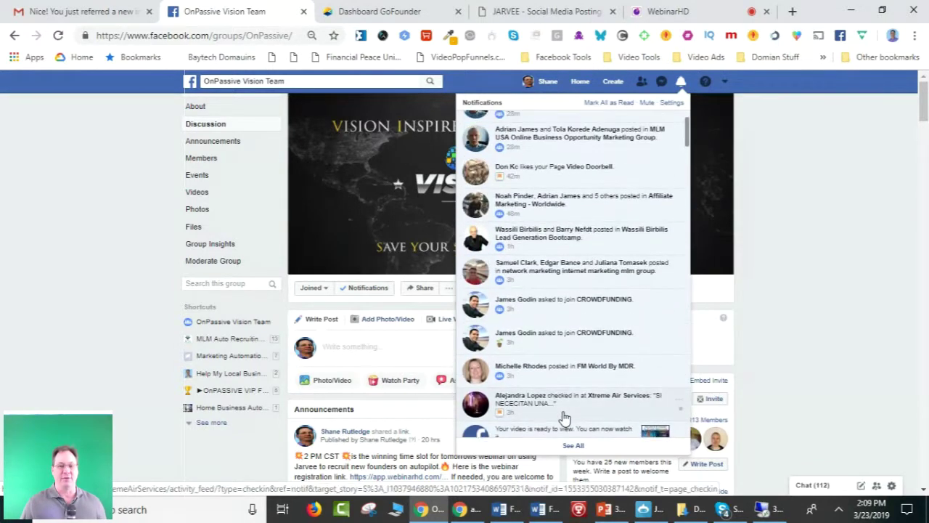
Review more notifications, including video-ready notices, then switch to the Remote Desktop session.
{"action": "scroll", "coordinate": [565, 419], "scroll_direction": "down", "scroll_amount": 1}
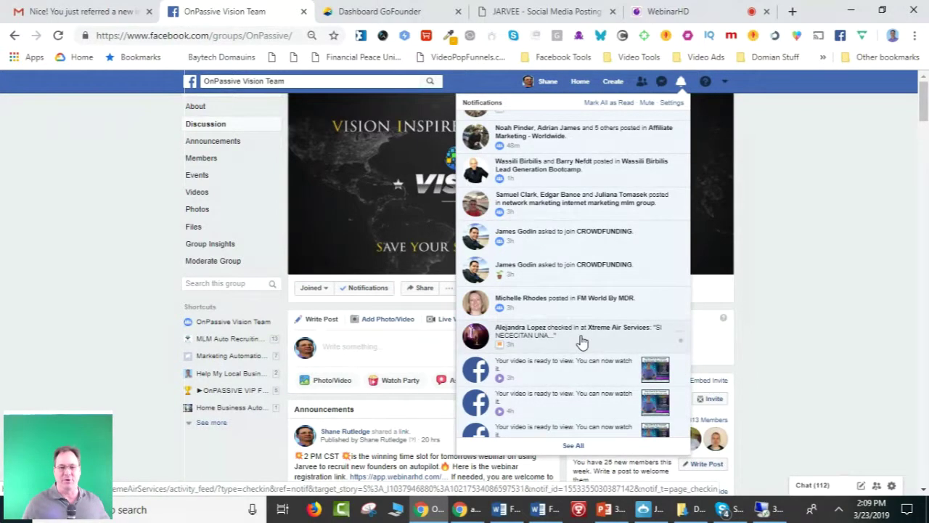
{"action": "scroll", "coordinate": [582, 341], "scroll_direction": "down", "scroll_amount": 3}
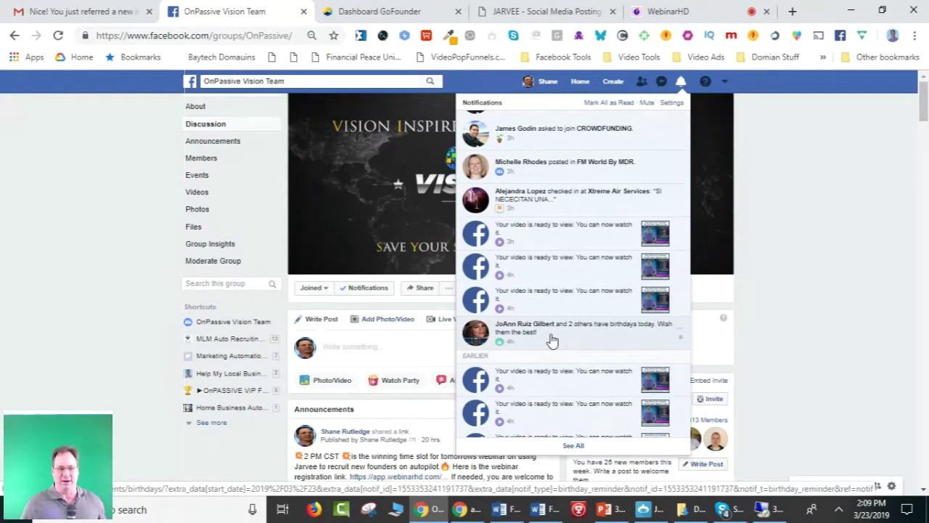
{"action": "scroll", "coordinate": [551, 339], "scroll_direction": "up", "scroll_amount": 5}
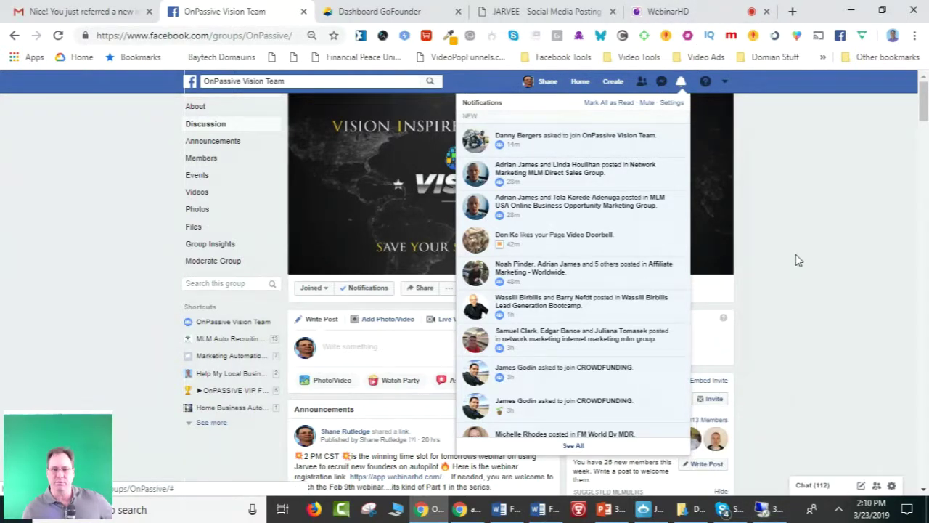
{"action": "scroll", "coordinate": [599, 370], "scroll_direction": "down", "scroll_amount": 5}
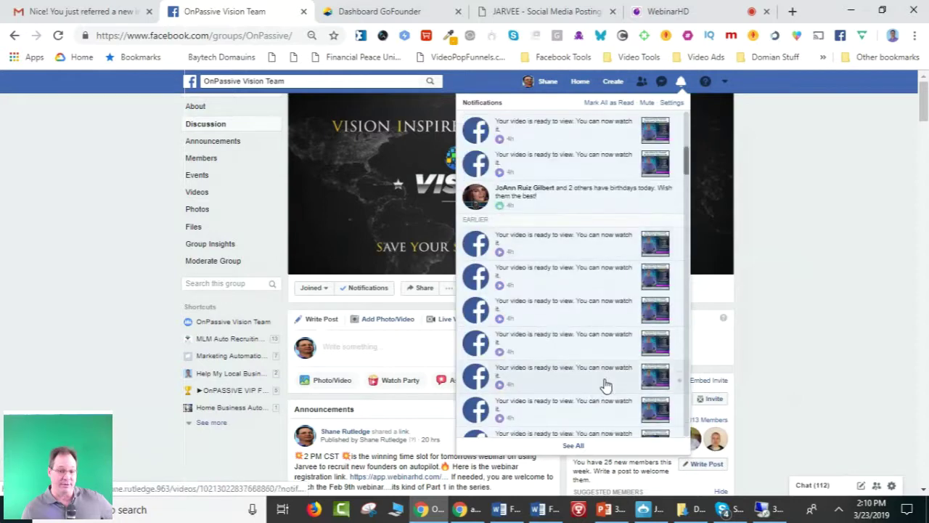
{"action": "scroll", "coordinate": [612, 247], "scroll_direction": "up", "scroll_amount": 3}
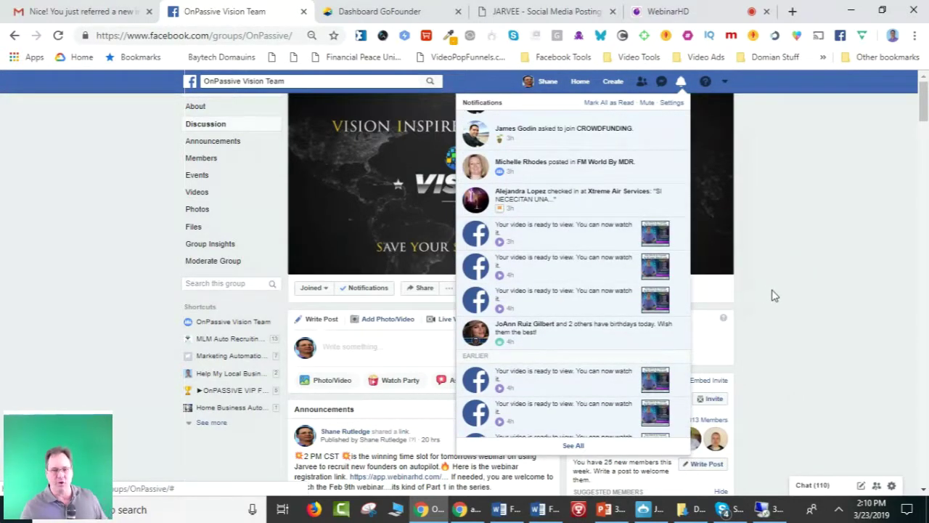
{"action": "left_click", "coordinate": [762, 508]}
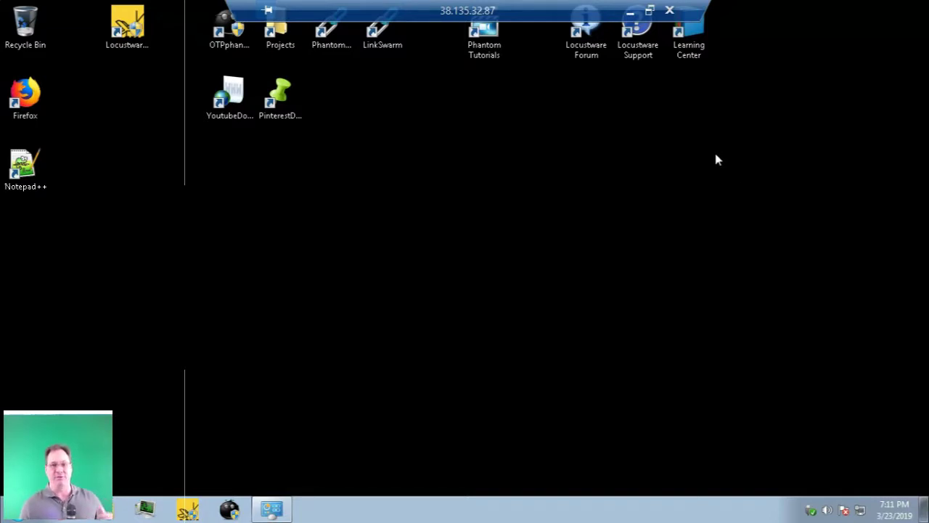
Minimize the Remote Desktop window and close the notifications dropdown.
{"action": "left_click", "coordinate": [631, 16]}
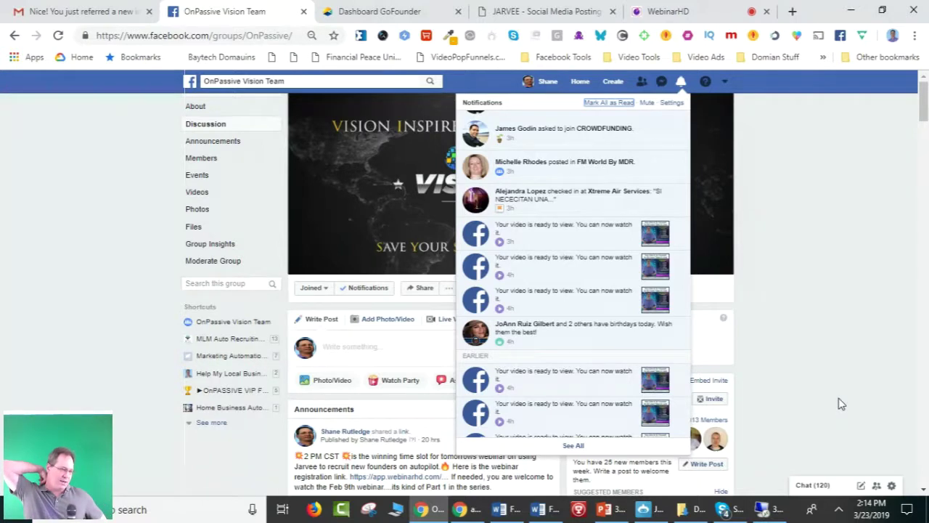
{"action": "left_click", "coordinate": [771, 194]}
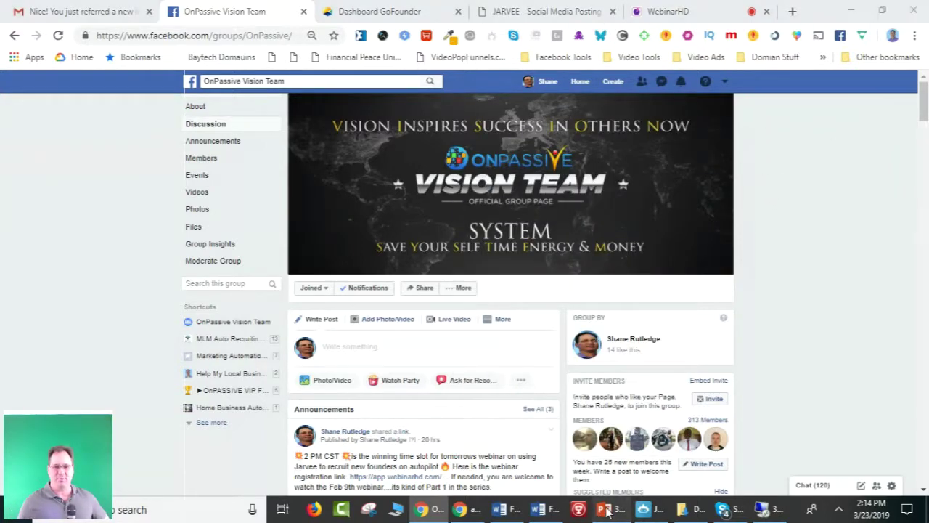
Bring up the webinar slides, shift the window, then hide it to reveal the group page.
{"action": "left_click", "coordinate": [601, 509]}
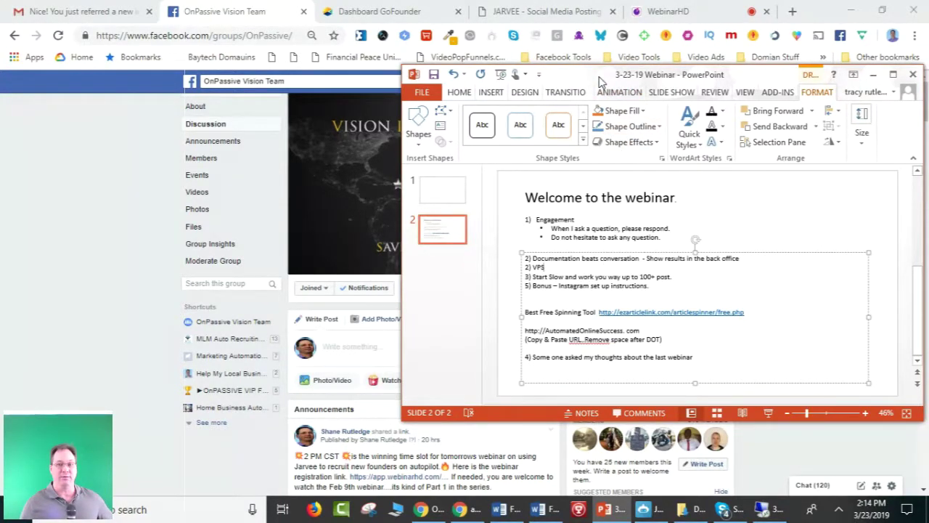
{"action": "left_click_drag", "start_coordinate": [599, 81], "coordinate": [512, 96]}
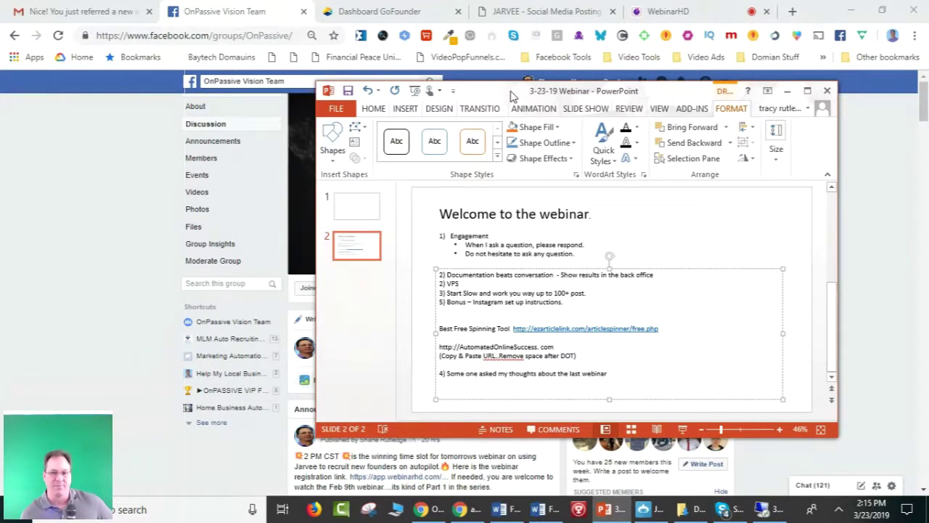
{"action": "left_click", "coordinate": [787, 93]}
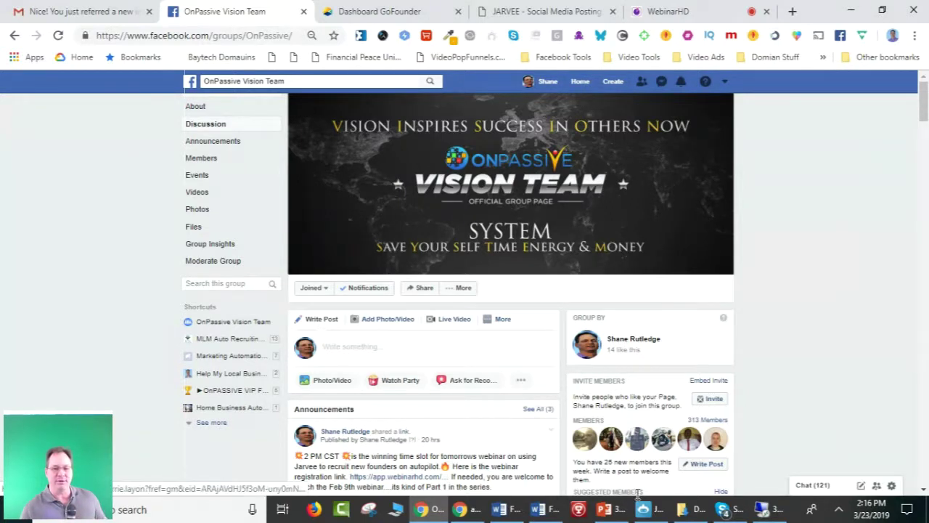
Bring JARVEE to the front maximized and show its Dashboard status summary.
{"action": "mouse_move", "coordinate": [645, 517]}
{"action": "left_click", "coordinate": [653, 432]}
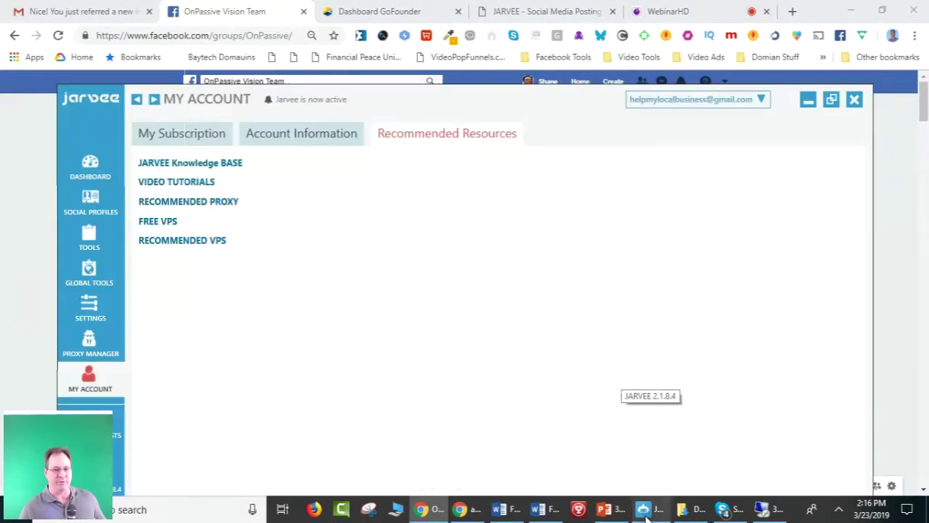
{"action": "left_click", "coordinate": [831, 100]}
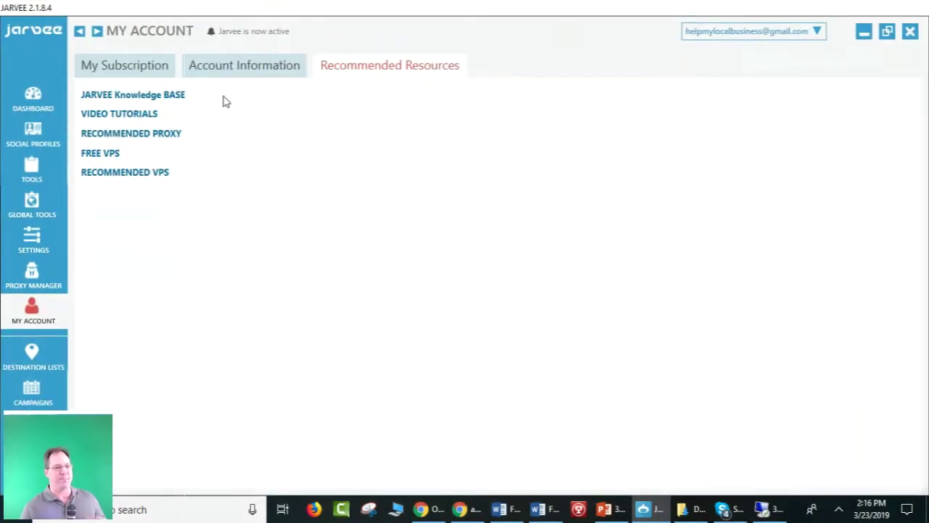
{"action": "left_click", "coordinate": [30, 105]}
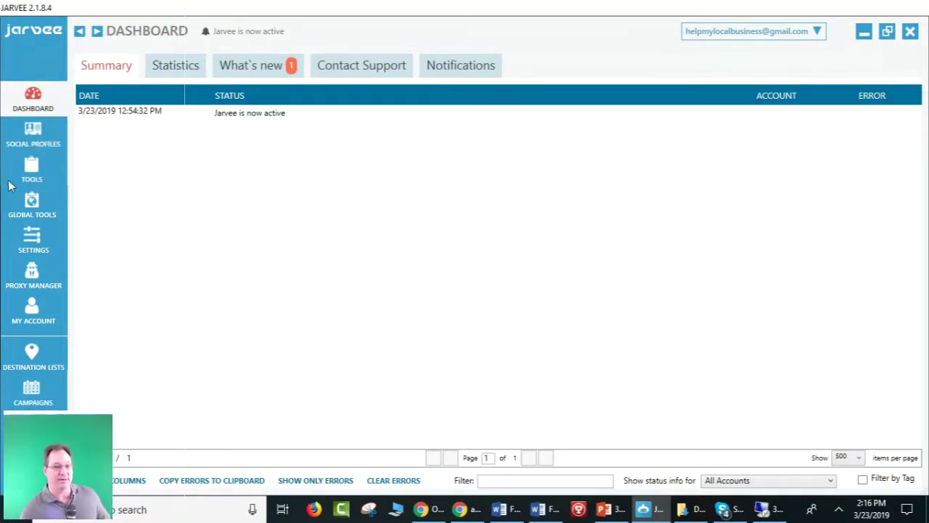
View the Starter Plan free-trial license in My Account, then open the Free VPS resource.
{"action": "left_click", "coordinate": [27, 318]}
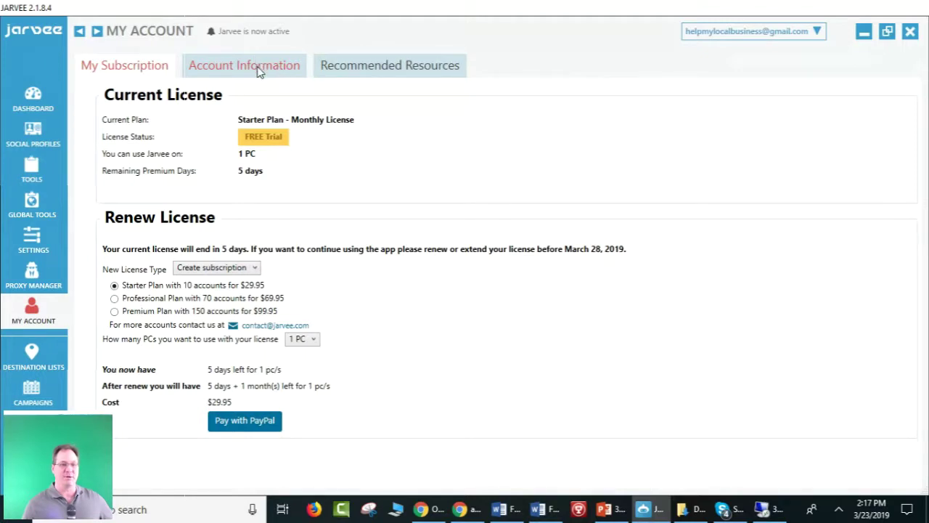
{"action": "left_click", "coordinate": [371, 71]}
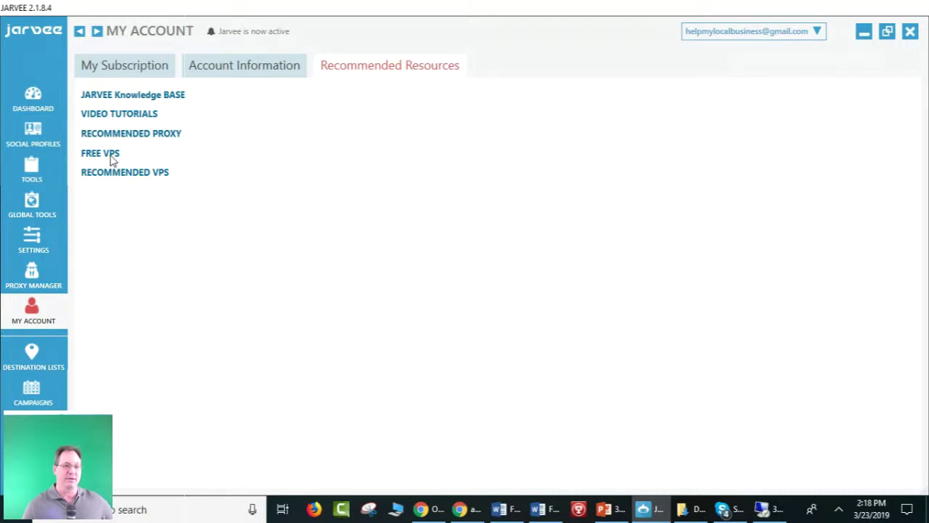
{"action": "left_click", "coordinate": [128, 174]}
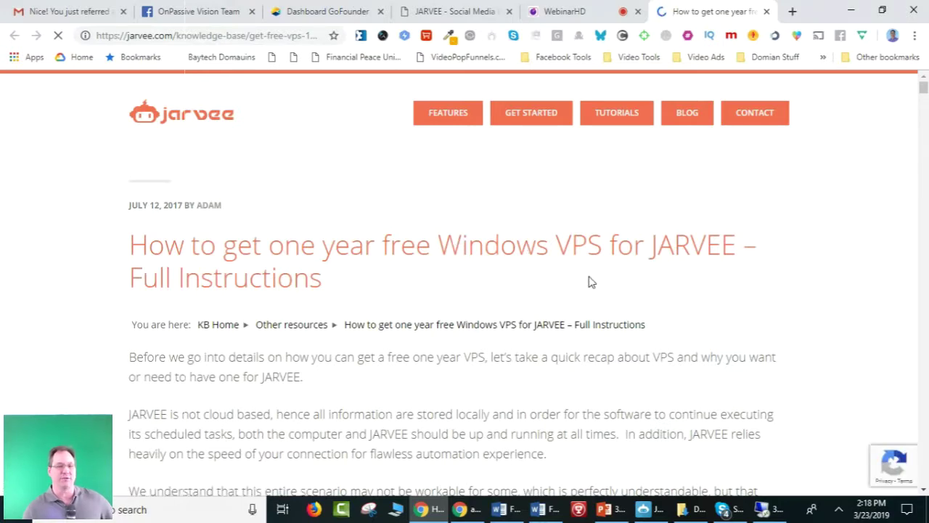
Scroll down the one-year free Windows VPS article and back to its top.
{"action": "scroll", "coordinate": [589, 282], "scroll_direction": "down", "scroll_amount": 5}
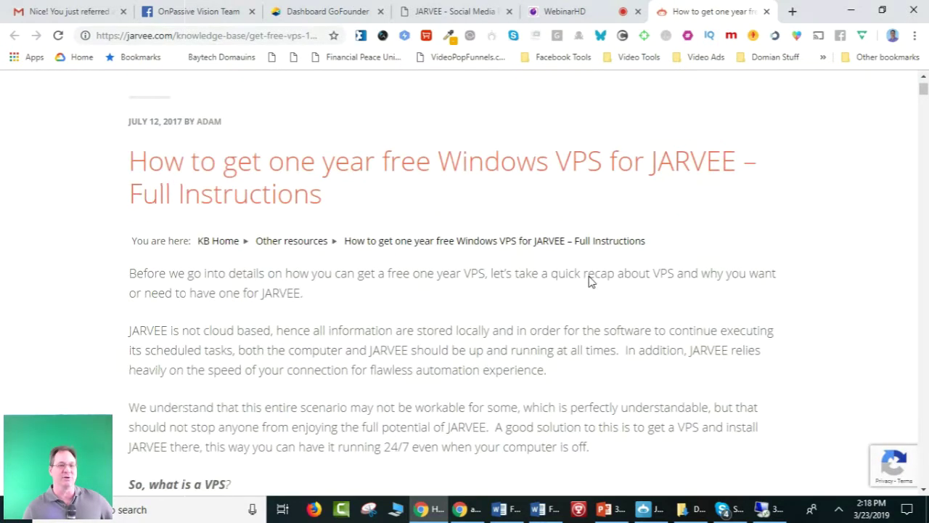
{"action": "scroll", "coordinate": [590, 281], "scroll_direction": "down", "scroll_amount": 2}
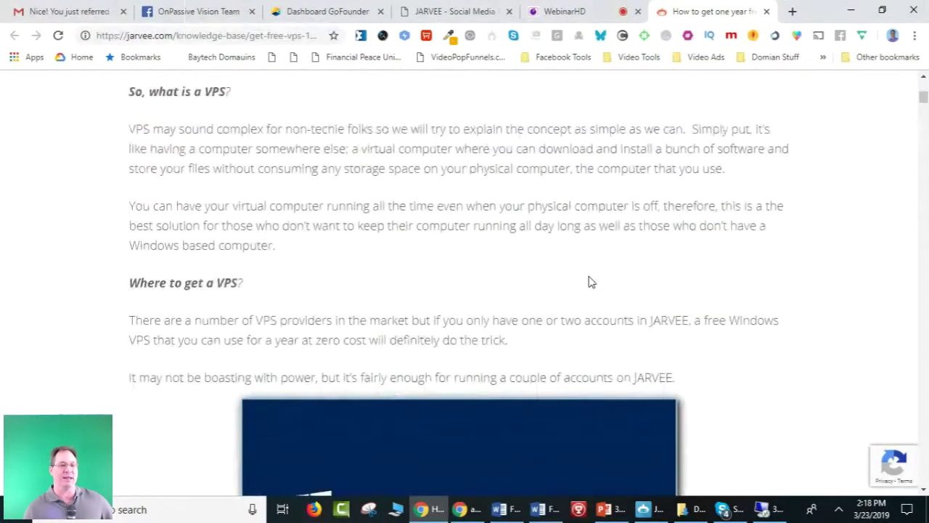
{"action": "scroll", "coordinate": [491, 317], "scroll_direction": "down", "scroll_amount": 1}
{"action": "scroll", "coordinate": [490, 317], "scroll_direction": "down", "scroll_amount": 2}
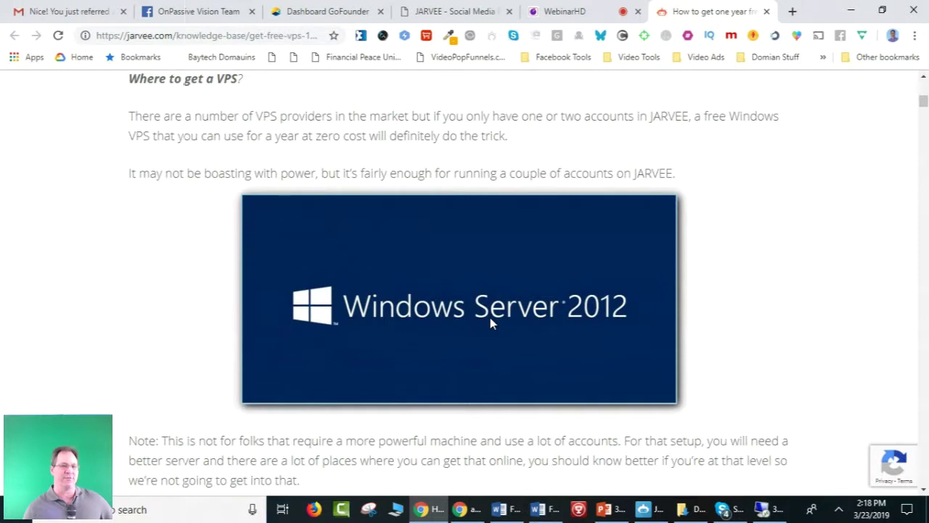
{"action": "scroll", "coordinate": [490, 320], "scroll_direction": "up", "scroll_amount": 1}
{"action": "scroll", "coordinate": [490, 323], "scroll_direction": "up", "scroll_amount": 1}
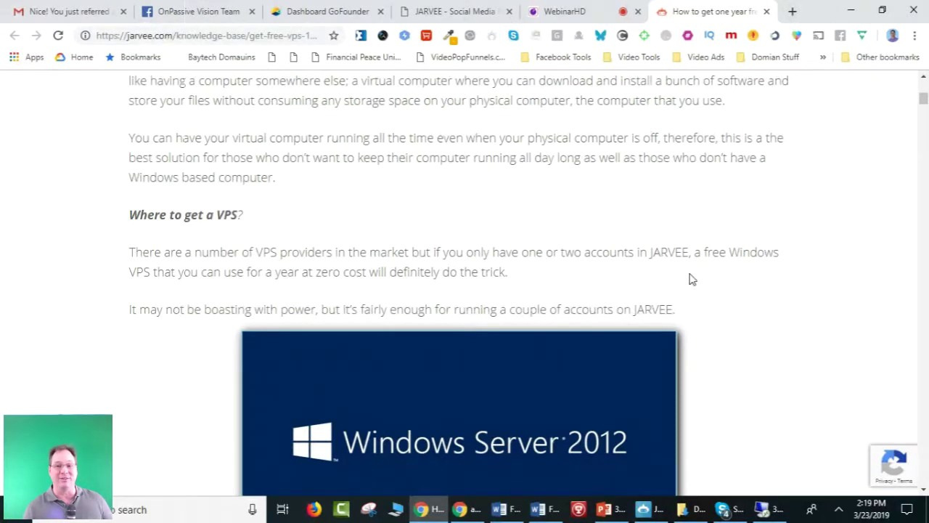
{"action": "scroll", "coordinate": [689, 273], "scroll_direction": "up", "scroll_amount": 2}
{"action": "scroll", "coordinate": [688, 274], "scroll_direction": "up", "scroll_amount": 5}
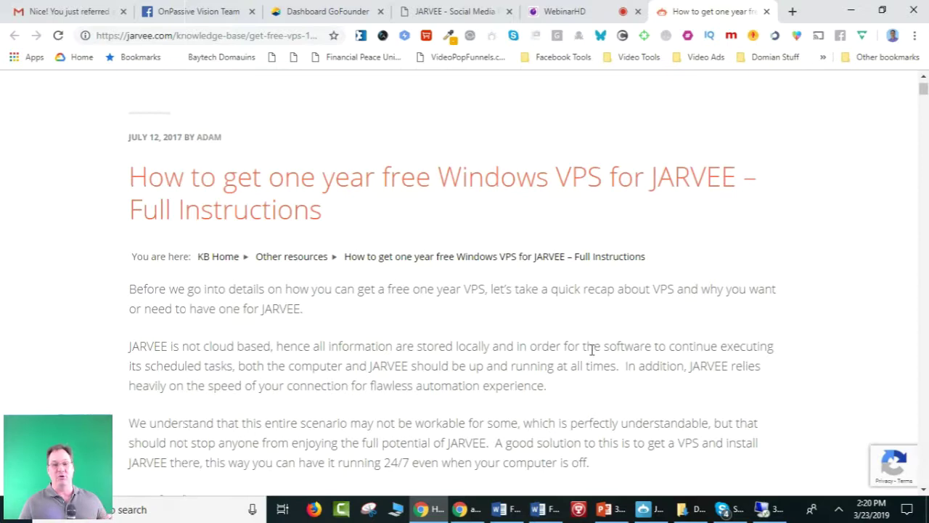
Read further through the VPS article, ending back near its introduction.
{"action": "scroll", "coordinate": [592, 349], "scroll_direction": "down", "scroll_amount": 1}
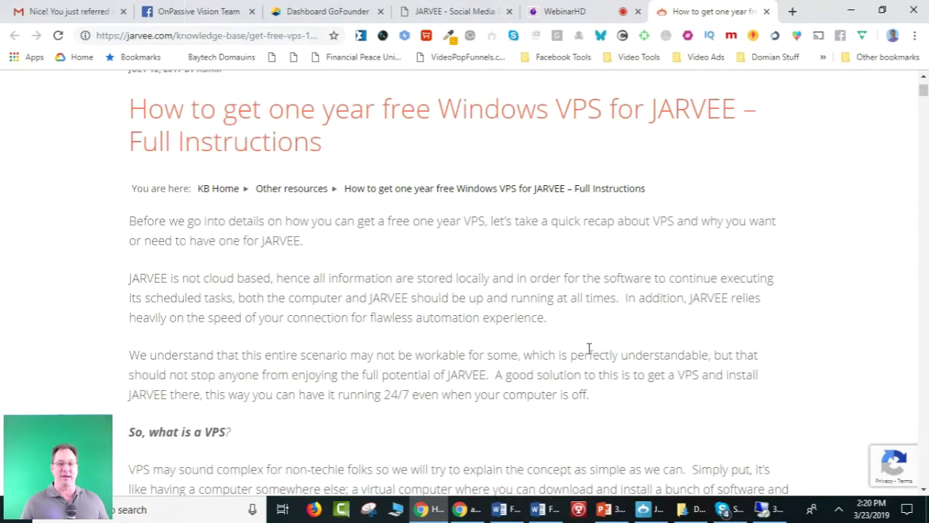
{"action": "scroll", "coordinate": [589, 348], "scroll_direction": "down", "scroll_amount": 3}
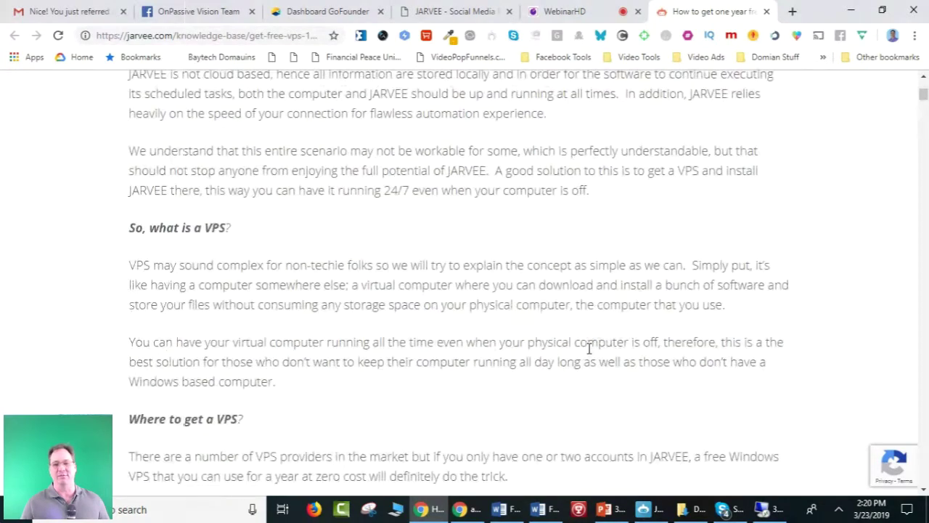
{"action": "scroll", "coordinate": [589, 348], "scroll_direction": "down", "scroll_amount": 1}
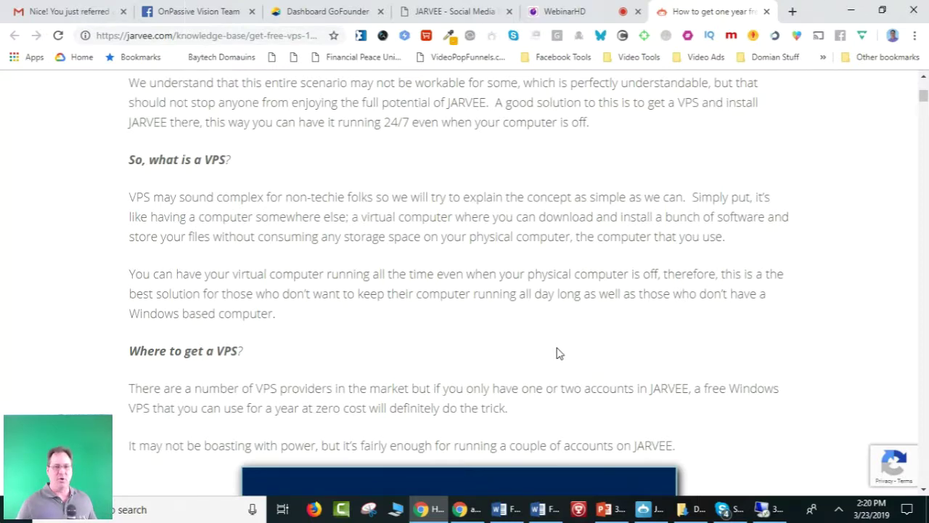
{"action": "scroll", "coordinate": [556, 353], "scroll_direction": "up", "scroll_amount": 6}
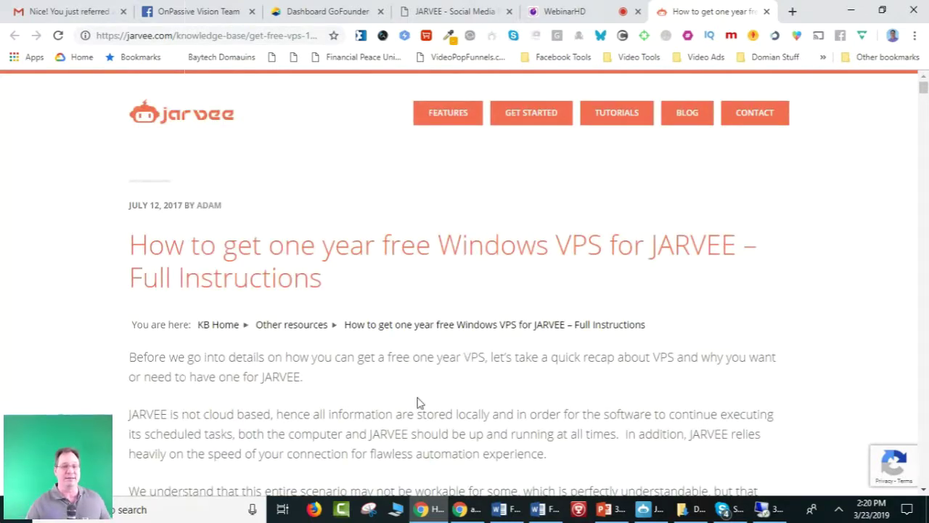
{"action": "scroll", "coordinate": [486, 274], "scroll_direction": "down", "scroll_amount": 1}
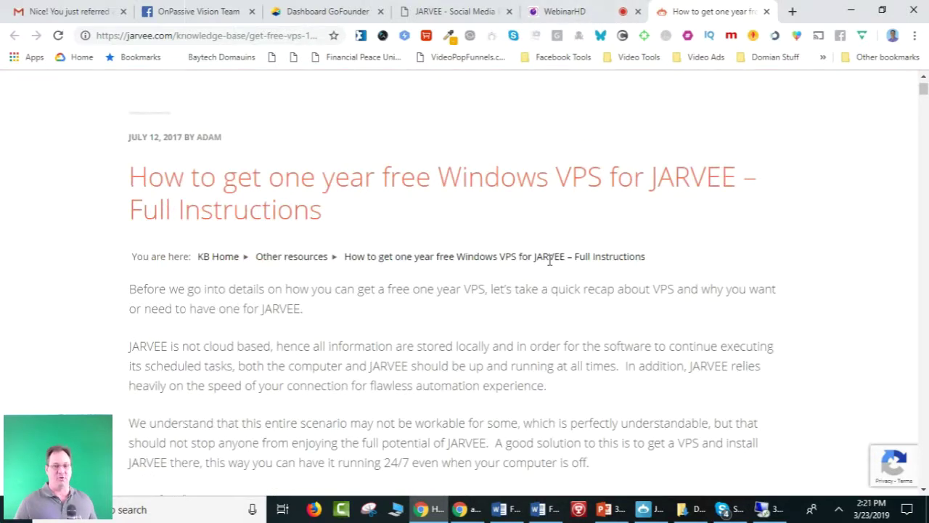
{"action": "scroll", "coordinate": [550, 261], "scroll_direction": "down", "scroll_amount": 2}
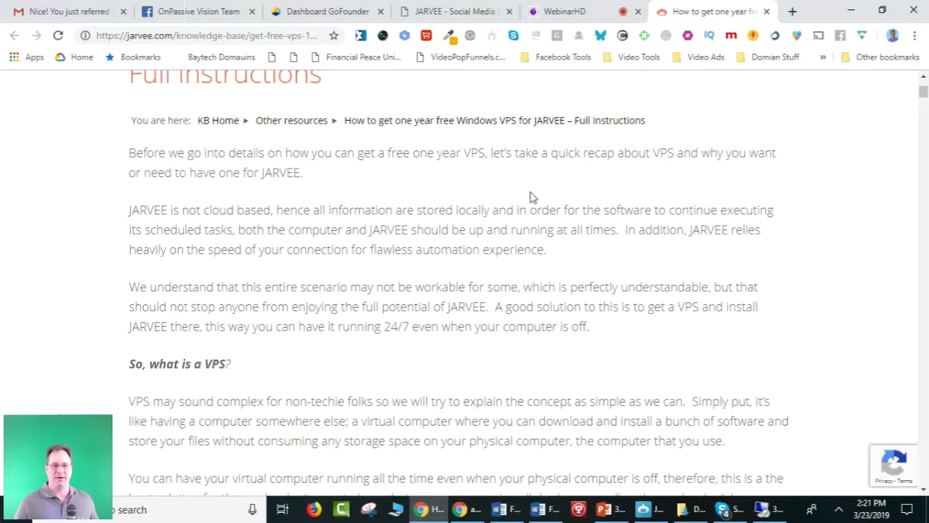
{"action": "scroll", "coordinate": [515, 229], "scroll_direction": "up", "scroll_amount": 3}
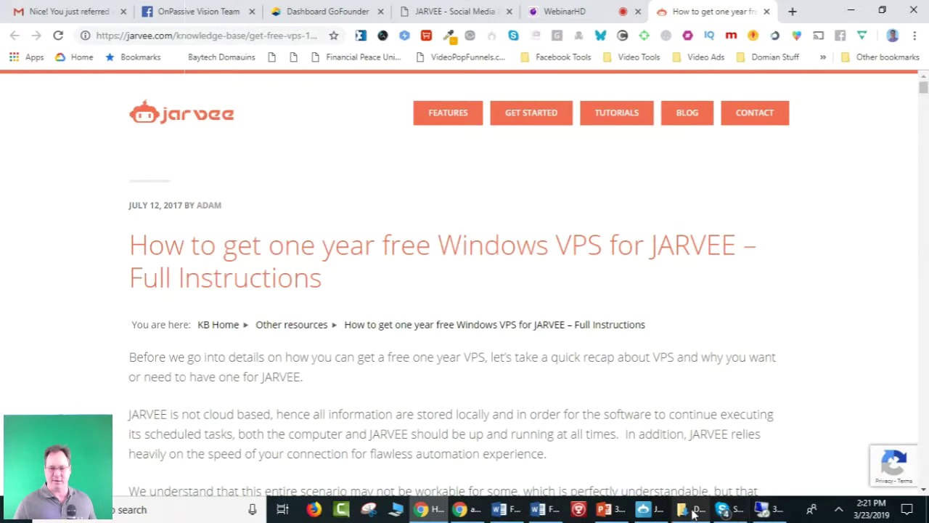
Open the Recommended Proxy guide from JARVEE's Recommended Resources, then return to JARVEE.
{"action": "left_click", "coordinate": [648, 509]}
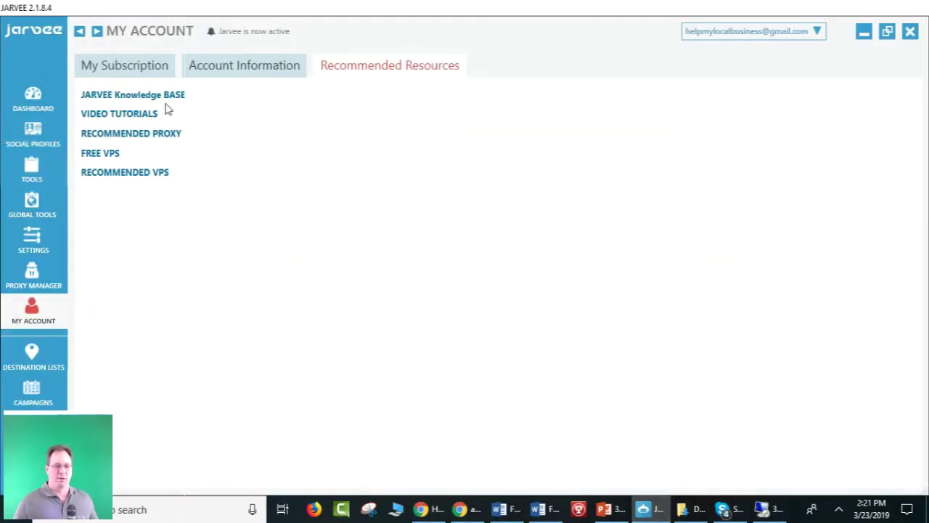
{"action": "left_click", "coordinate": [124, 135]}
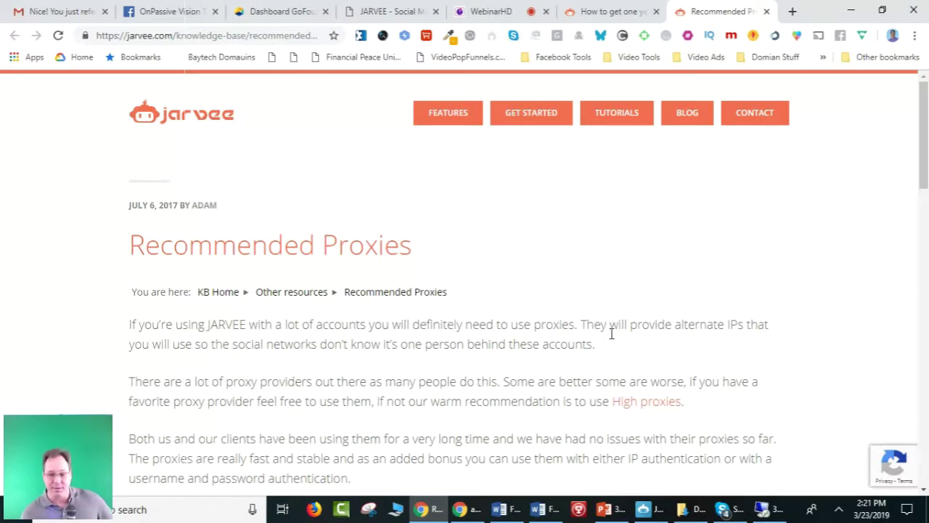
{"action": "left_click", "coordinate": [662, 511]}
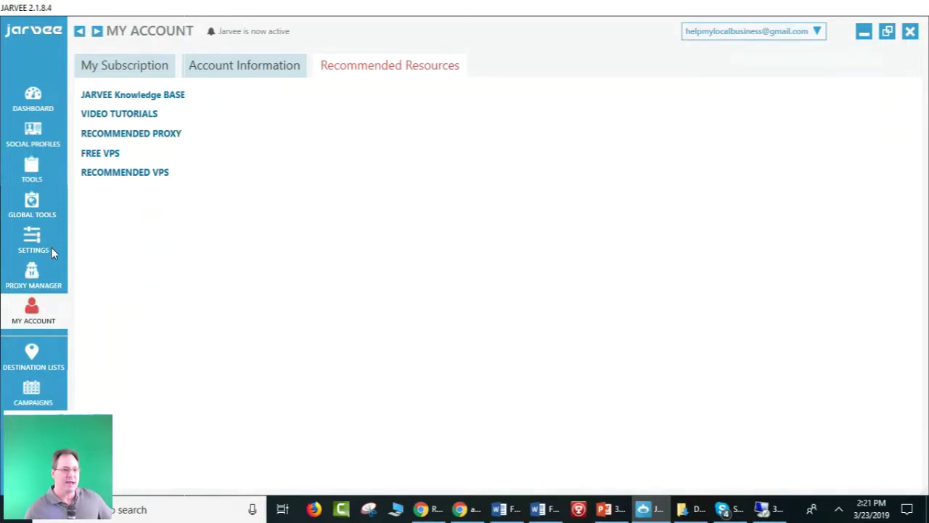
Open JARVEE's Proxy Manager, showing 38.135.32.87 with Proxy Error, in a restored window shifted right.
{"action": "left_click", "coordinate": [29, 279]}
{"action": "mouse_move", "coordinate": [636, 187]}
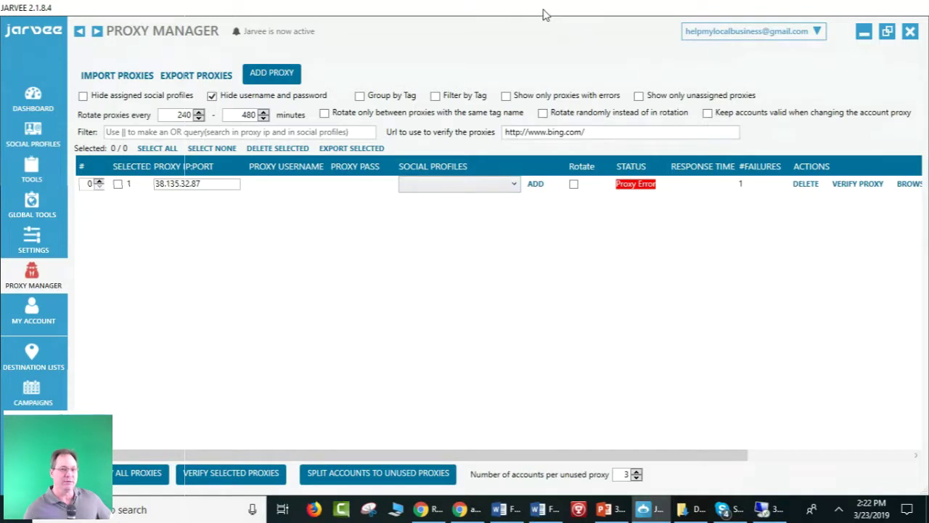
{"action": "double_click", "coordinate": [549, 14]}
{"action": "left_click_drag", "start_coordinate": [487, 74], "coordinate": [470, 89]}
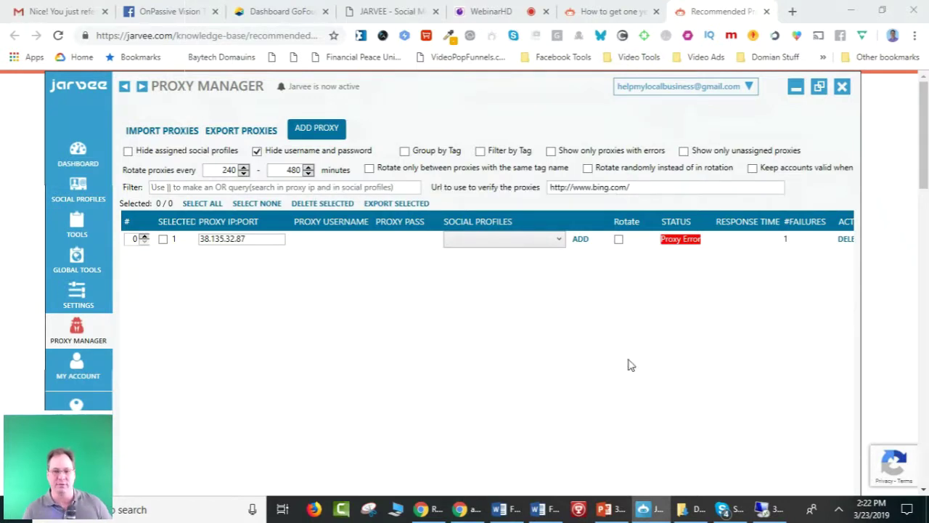
{"action": "mouse_move", "coordinate": [623, 512]}
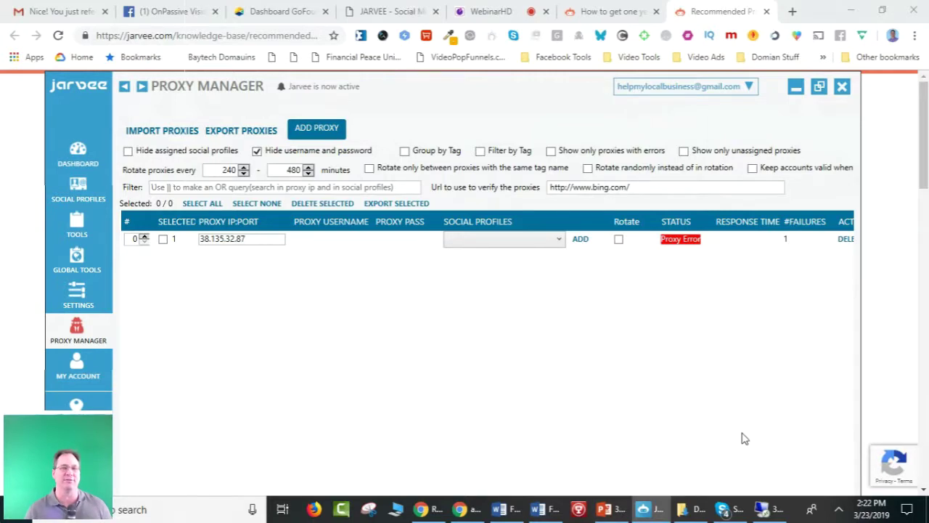
{"action": "left_click", "coordinate": [818, 87]}
{"action": "left_click_drag", "start_coordinate": [788, 14], "coordinate": [759, 106]}
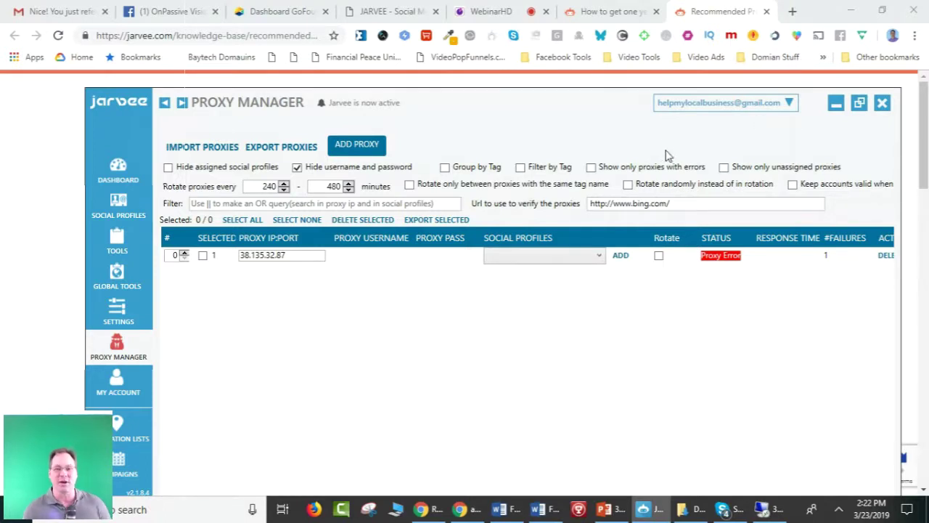
Google 'highproxies' in a new Chrome tab and open the High Proxies site.
{"action": "left_click", "coordinate": [791, 12]}
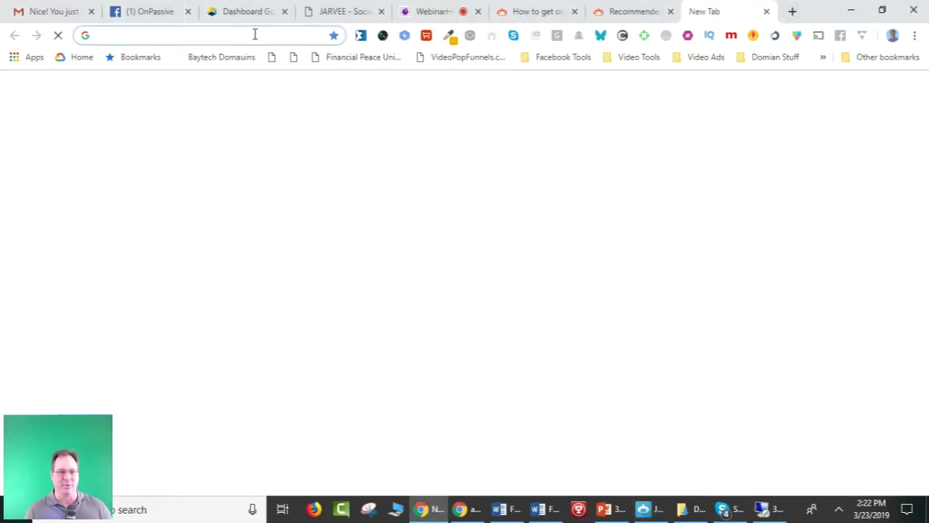
{"action": "type", "text": "hogh"}
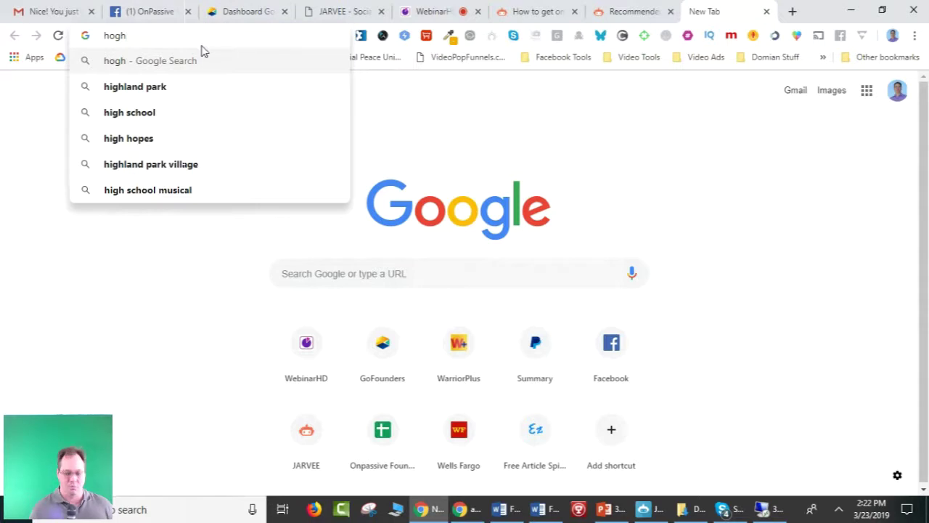
{"action": "key", "text": "BackSpace"}
{"action": "key", "text": "BackSpace"}
{"action": "key", "text": "BackSpace"}
{"action": "type", "text": "i"}
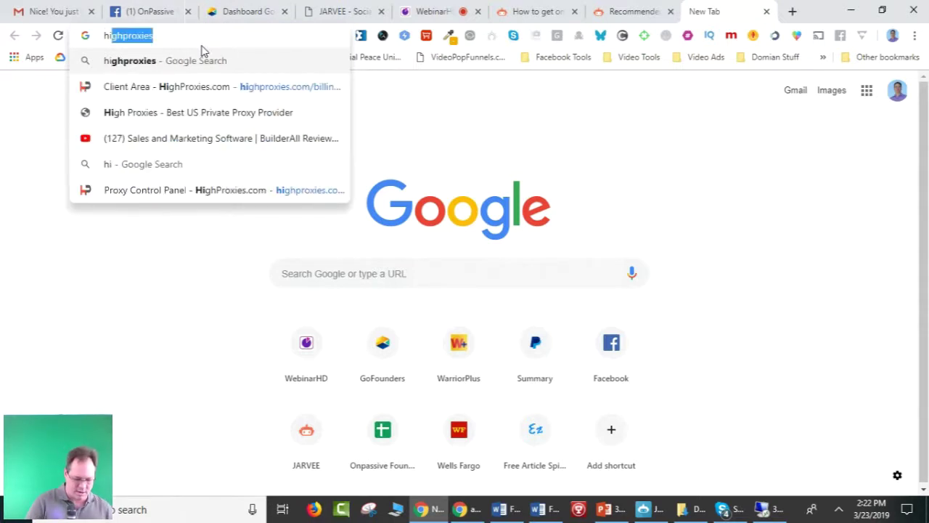
{"action": "type", "text": "gh"}
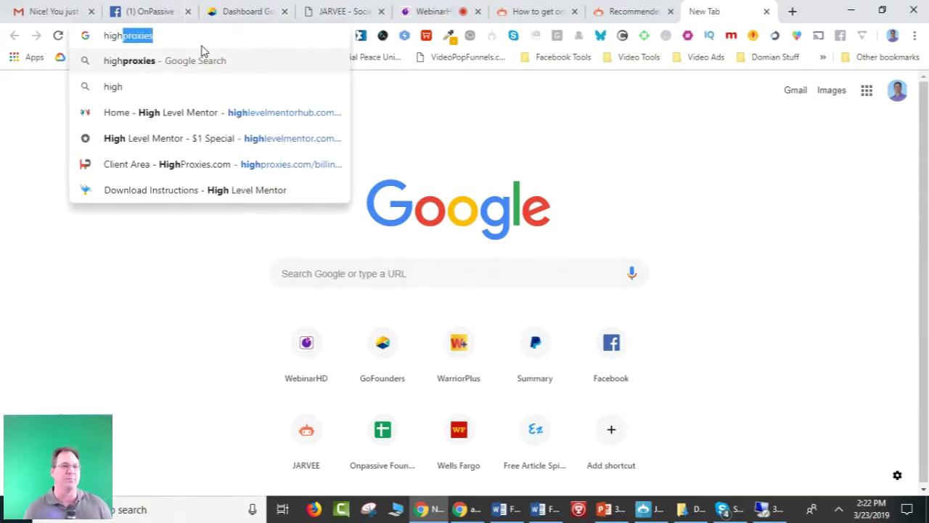
{"action": "left_click", "coordinate": [170, 72]}
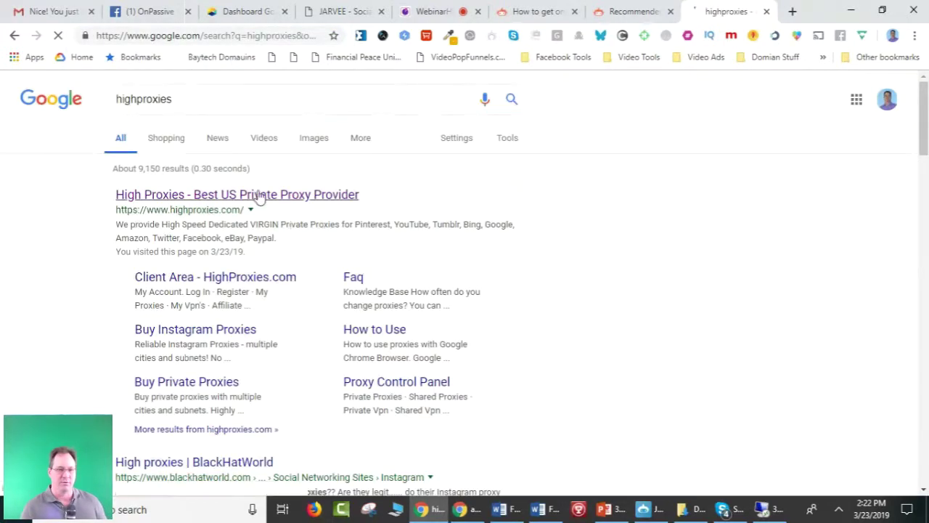
{"action": "left_click", "coordinate": [287, 197]}
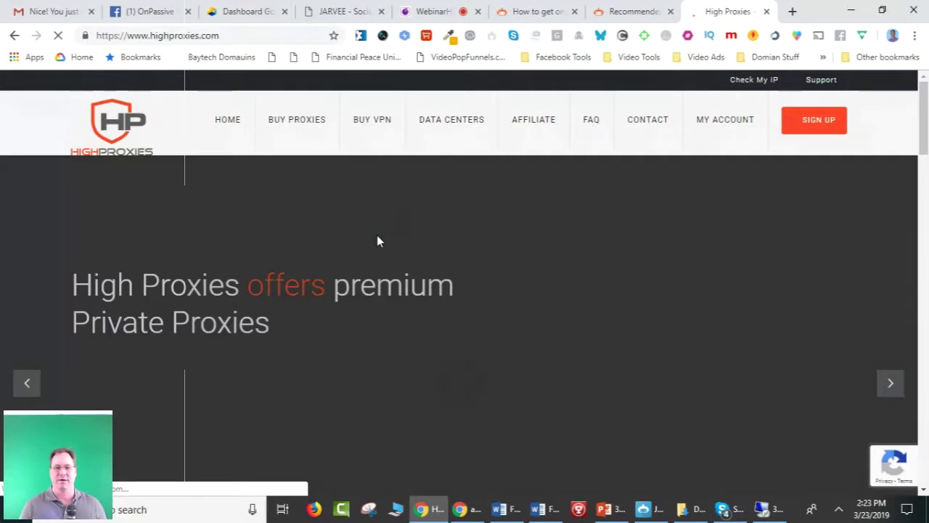
Log in to HighProxies with the saved credentials and open the account's services list.
{"action": "mouse_move", "coordinate": [702, 109]}
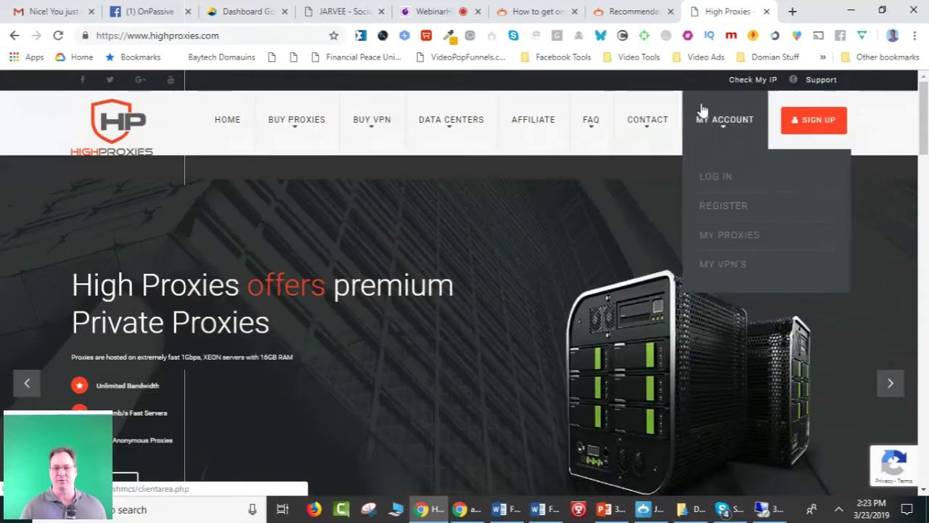
{"action": "left_click", "coordinate": [716, 178]}
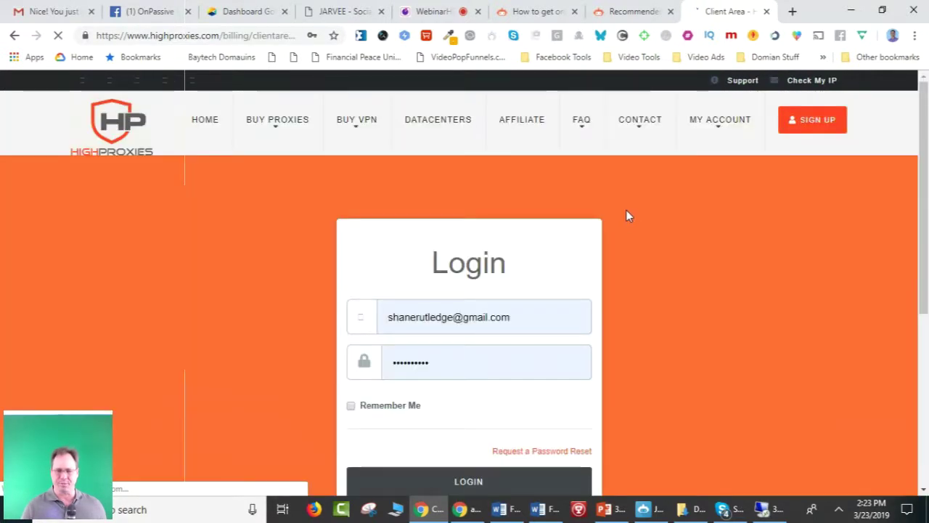
{"action": "scroll", "coordinate": [523, 308], "scroll_direction": "down", "scroll_amount": 1}
{"action": "left_click", "coordinate": [472, 416]}
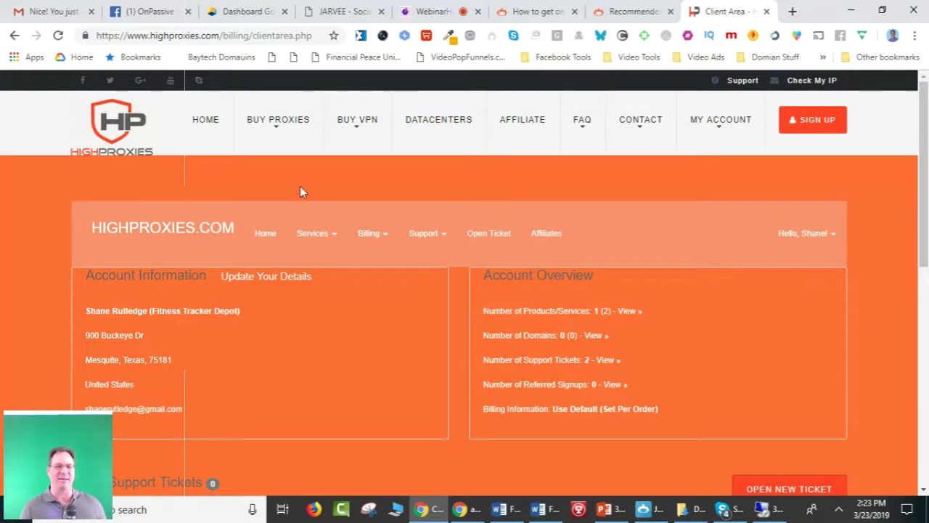
{"action": "left_click", "coordinate": [337, 240]}
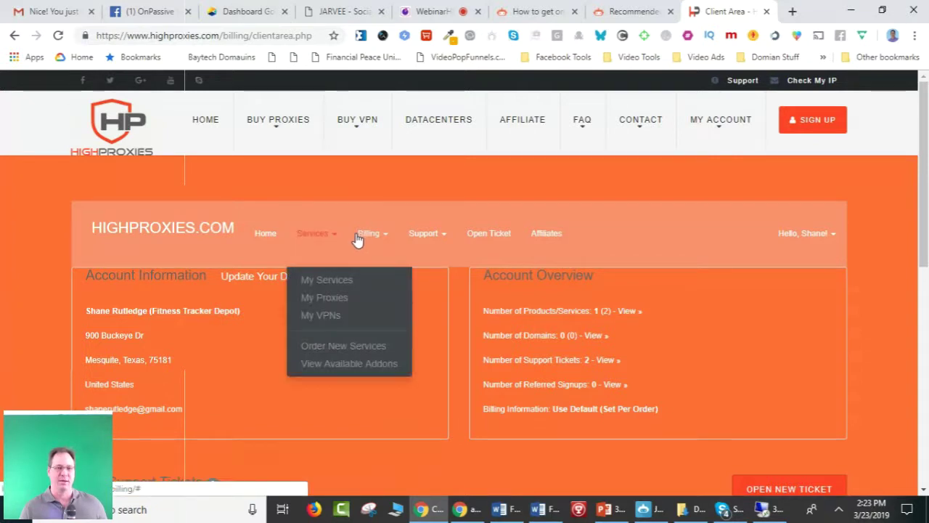
{"action": "left_click", "coordinate": [336, 298]}
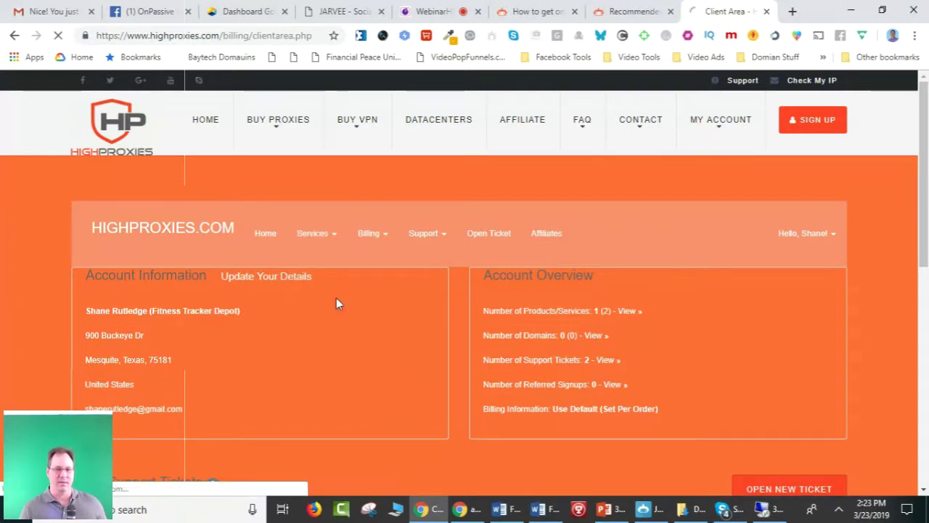
{"action": "scroll", "coordinate": [336, 299], "scroll_direction": "down", "scroll_amount": 3}
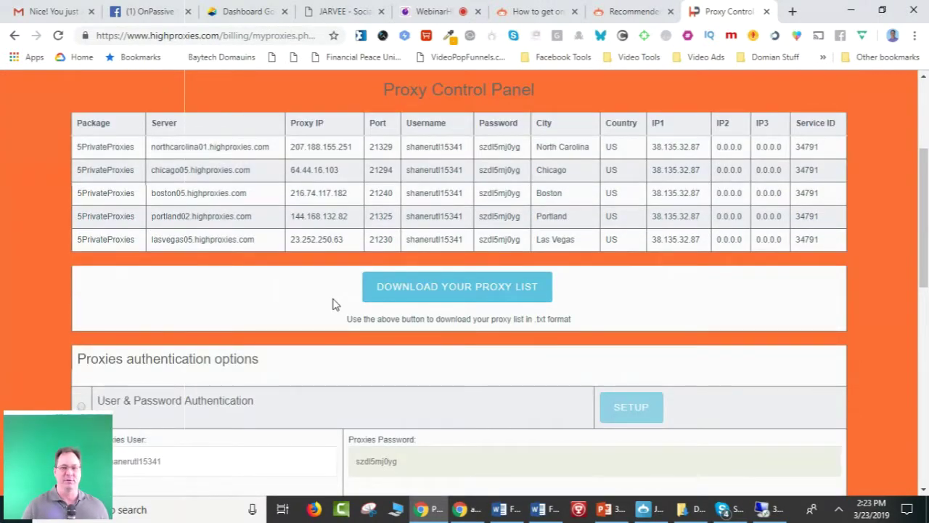
{"action": "scroll", "coordinate": [334, 303], "scroll_direction": "down", "scroll_amount": 3}
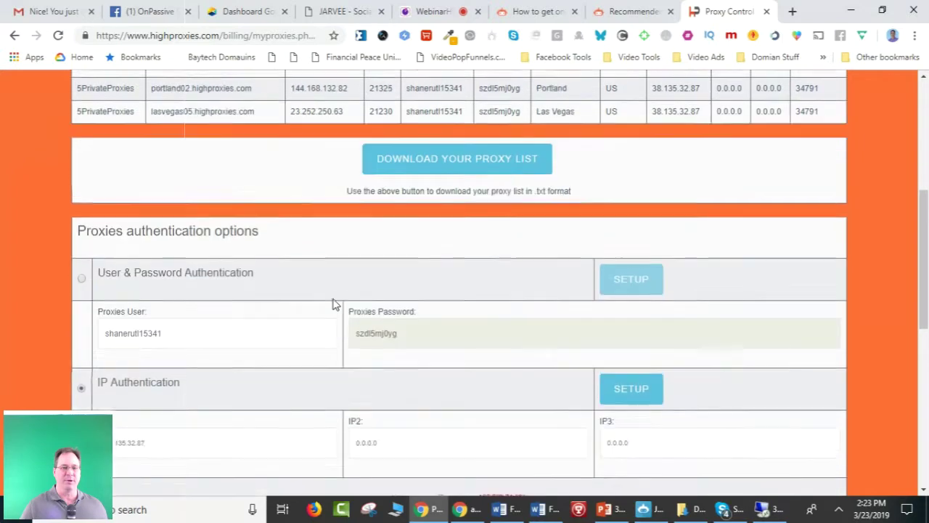
{"action": "scroll", "coordinate": [335, 303], "scroll_direction": "up", "scroll_amount": 3}
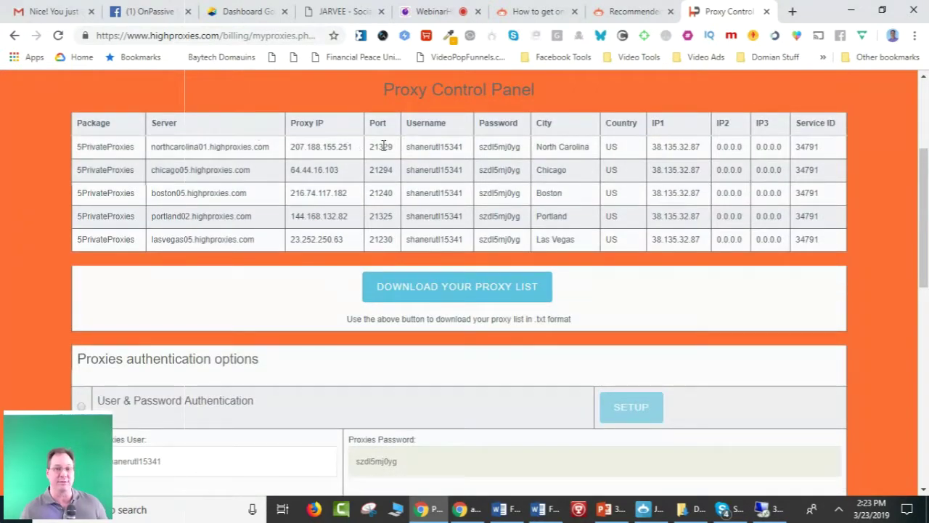
{"action": "scroll", "coordinate": [323, 274], "scroll_direction": "down", "scroll_amount": 4}
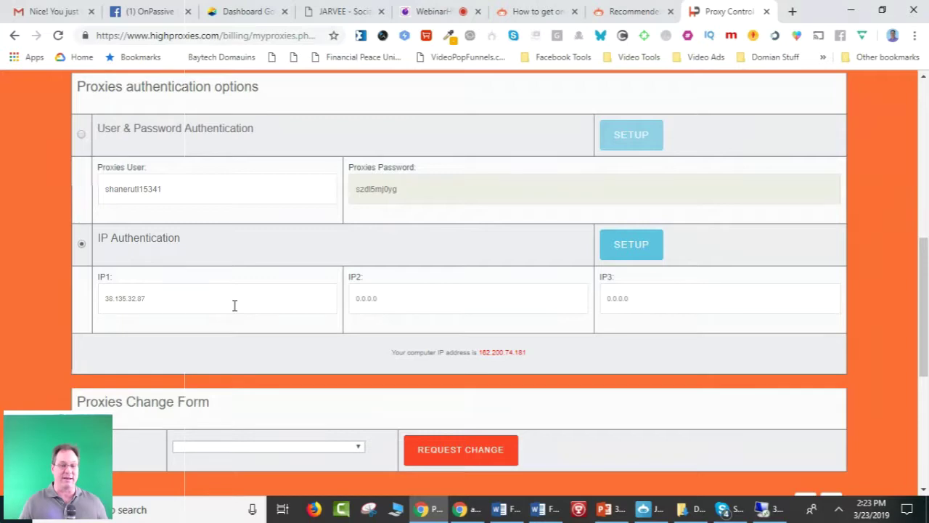
{"action": "scroll", "coordinate": [235, 305], "scroll_direction": "up", "scroll_amount": 3}
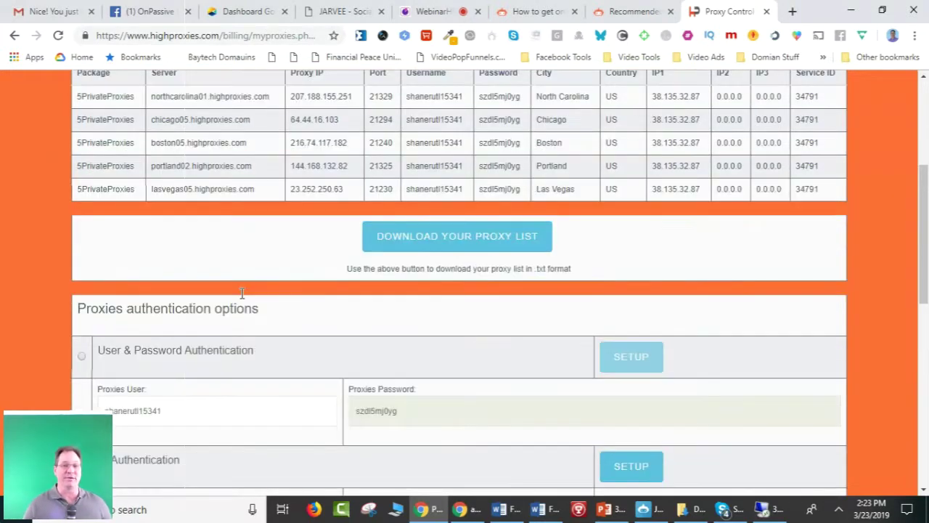
{"action": "scroll", "coordinate": [242, 294], "scroll_direction": "up", "scroll_amount": 3}
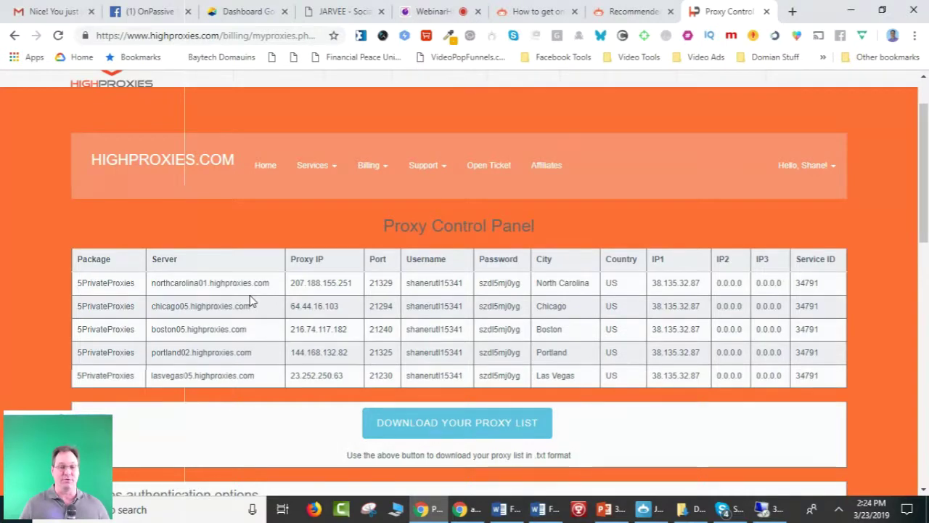
{"action": "scroll", "coordinate": [252, 300], "scroll_direction": "up", "scroll_amount": 1}
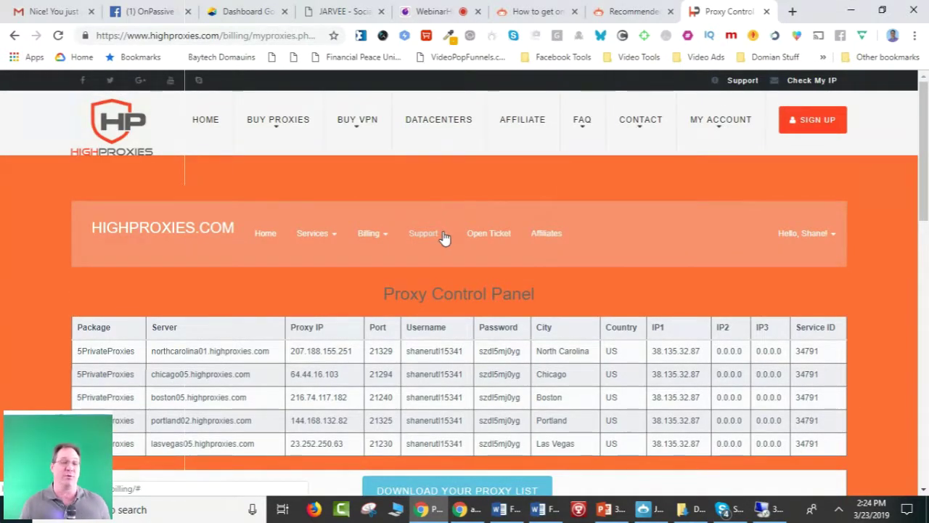
{"action": "scroll", "coordinate": [473, 220], "scroll_direction": "down", "scroll_amount": 3}
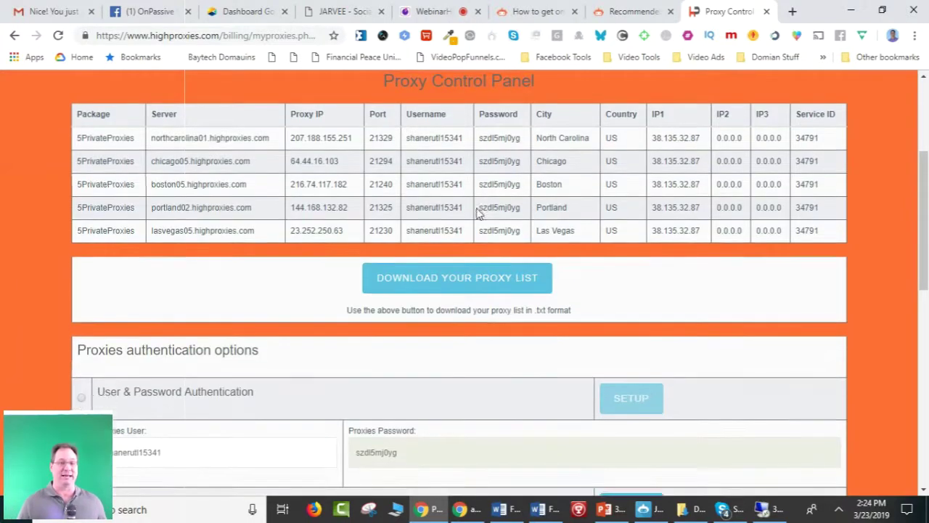
{"action": "scroll", "coordinate": [478, 212], "scroll_direction": "down", "scroll_amount": 3}
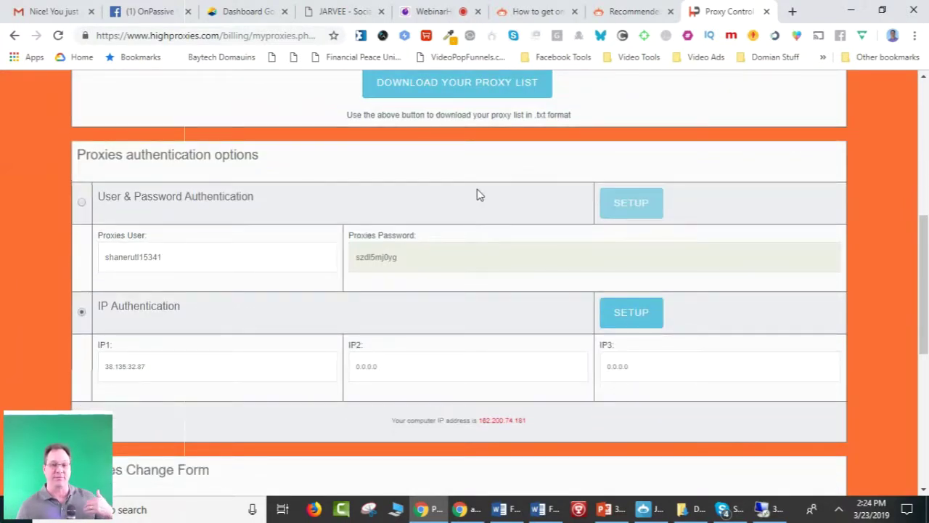
{"action": "scroll", "coordinate": [506, 190], "scroll_direction": "up", "scroll_amount": 1}
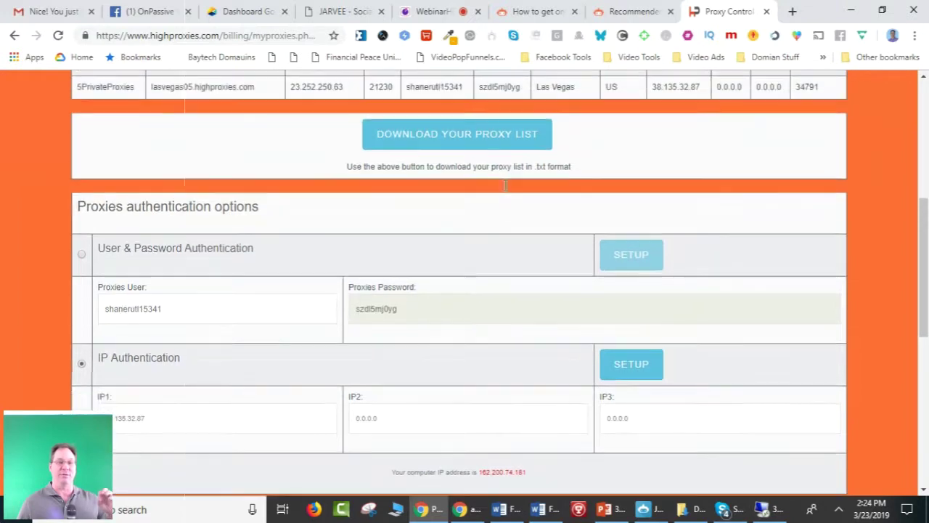
{"action": "scroll", "coordinate": [505, 189], "scroll_direction": "down", "scroll_amount": 3}
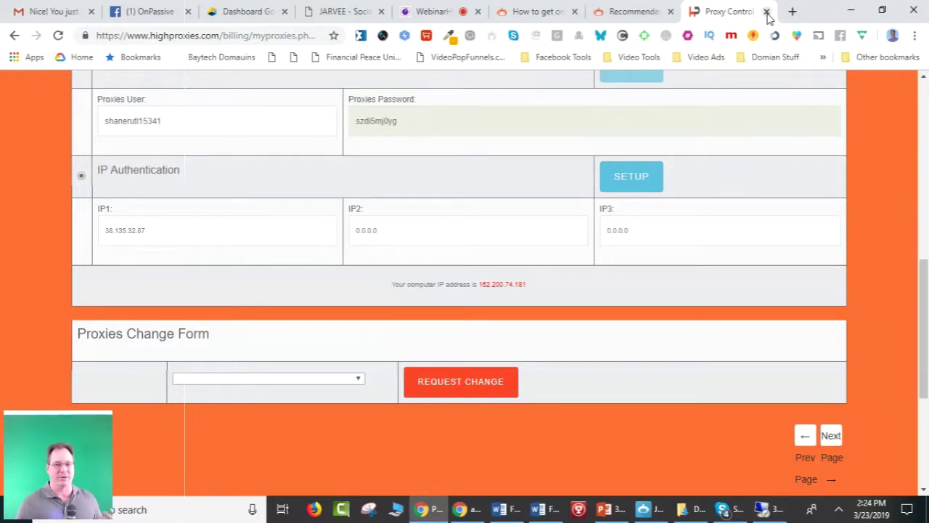
Close the Proxy Control tab, view the free Windows VPS article, then return to WebinarHD.
{"action": "left_click", "coordinate": [767, 12]}
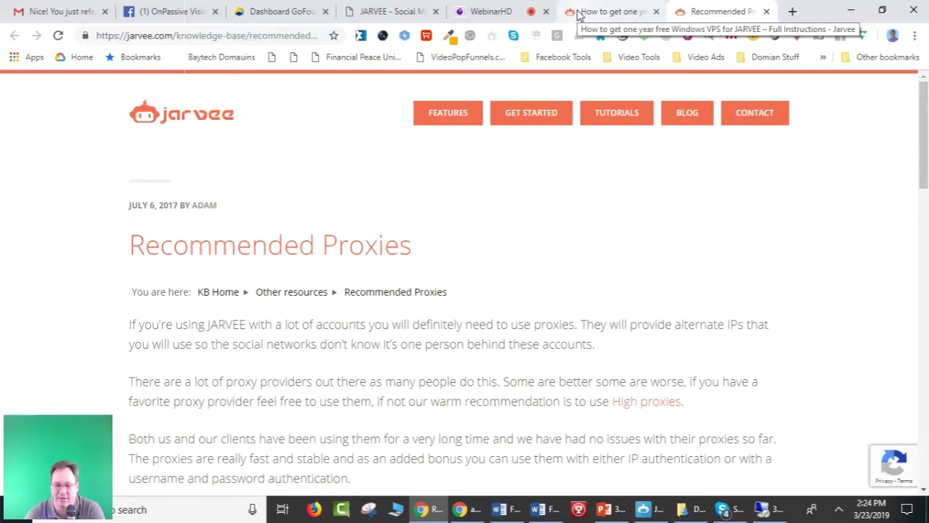
{"action": "left_click", "coordinate": [619, 10]}
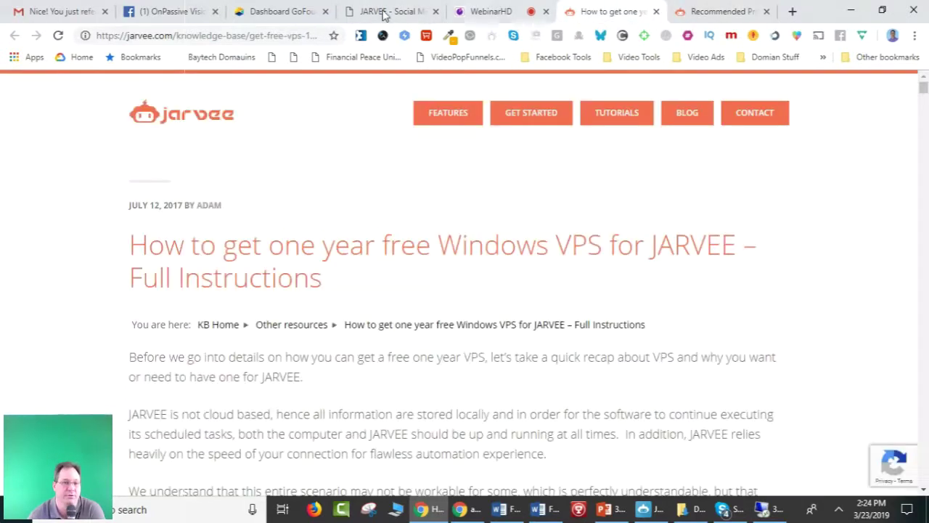
{"action": "left_click", "coordinate": [465, 10]}
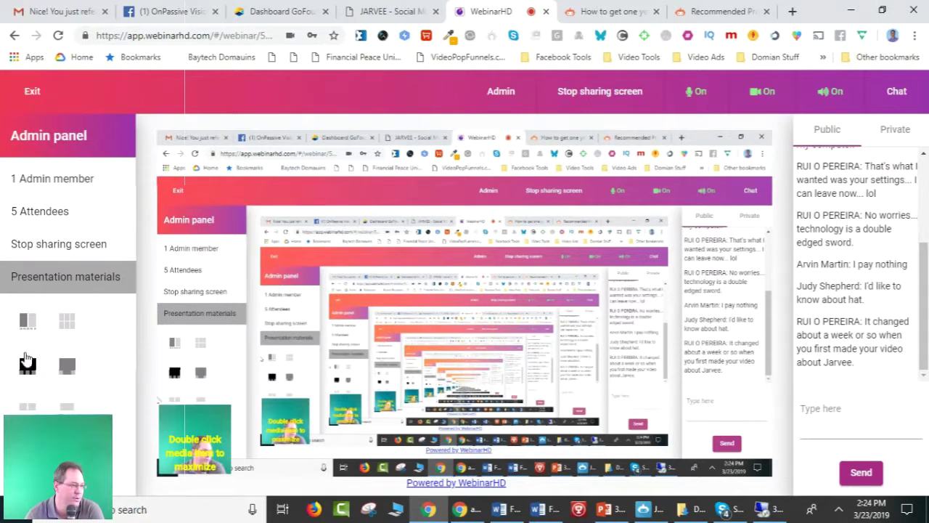
View the 5 webinar attendees, go back to the admin panel, then bring up JARVEE's Proxy Manager.
{"action": "left_click", "coordinate": [81, 221]}
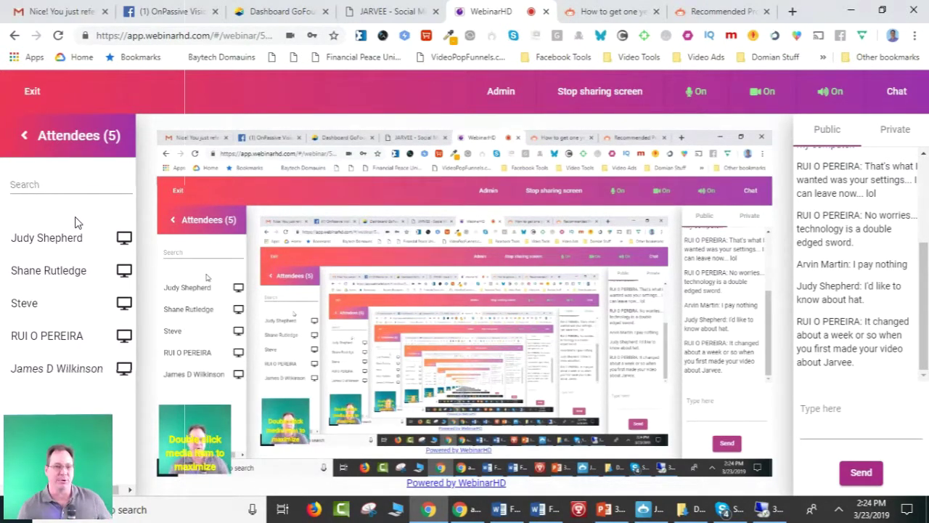
{"action": "left_click", "coordinate": [24, 137]}
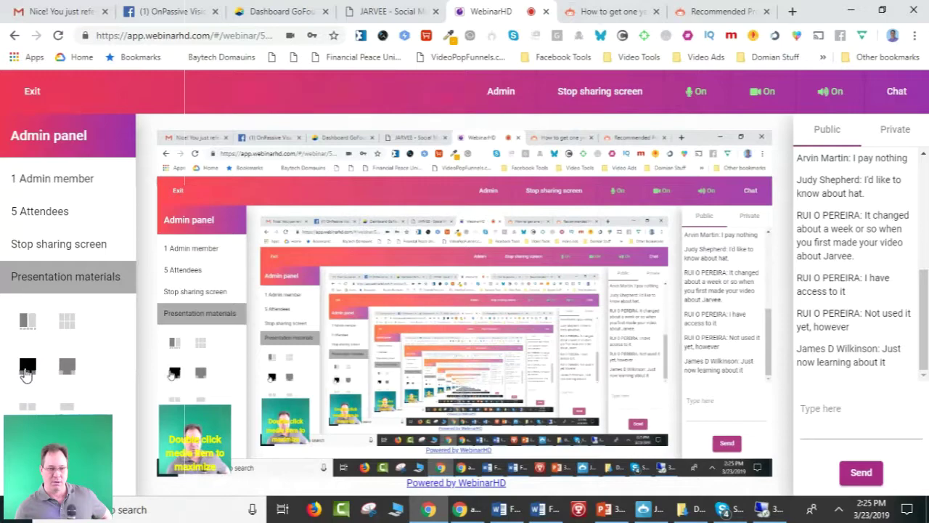
{"action": "left_click", "coordinate": [643, 511]}
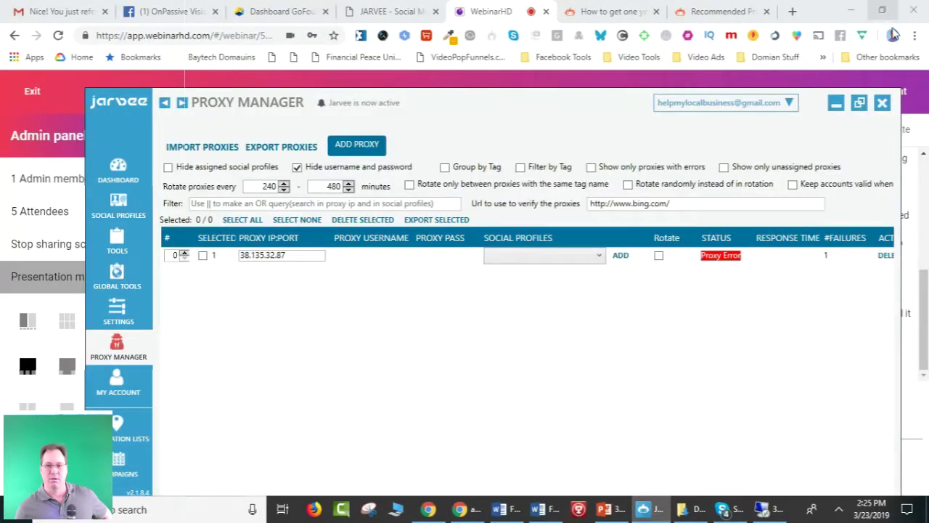
Maximize JARVEE and open the My Account page showing the Starter Plan trial license.
{"action": "left_click", "coordinate": [860, 104]}
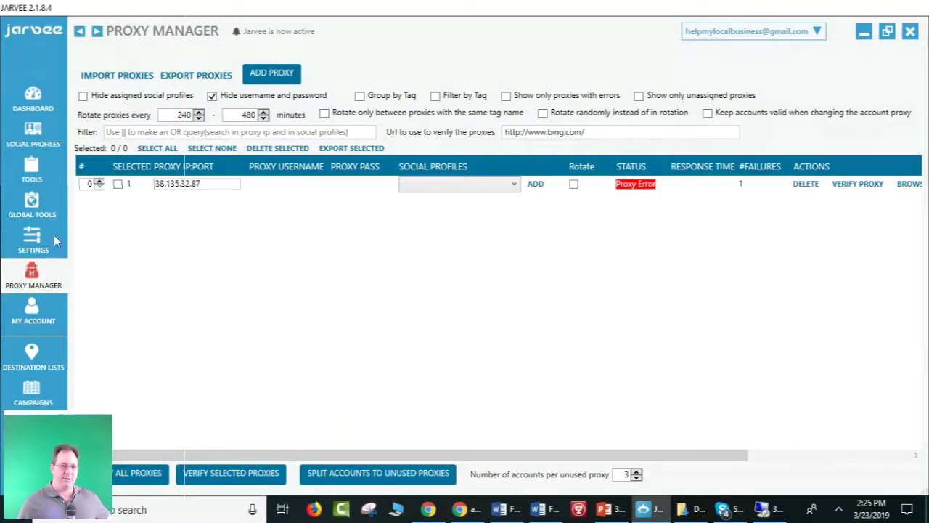
{"action": "left_click", "coordinate": [31, 309]}
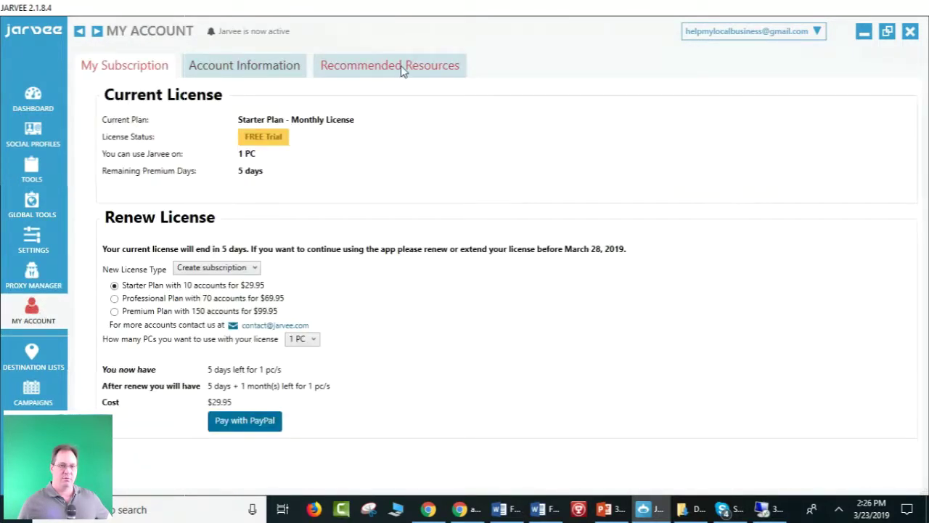
Show JARVEE's Recommended Resources links, then switch back to the Chrome webinar window.
{"action": "left_click", "coordinate": [403, 66]}
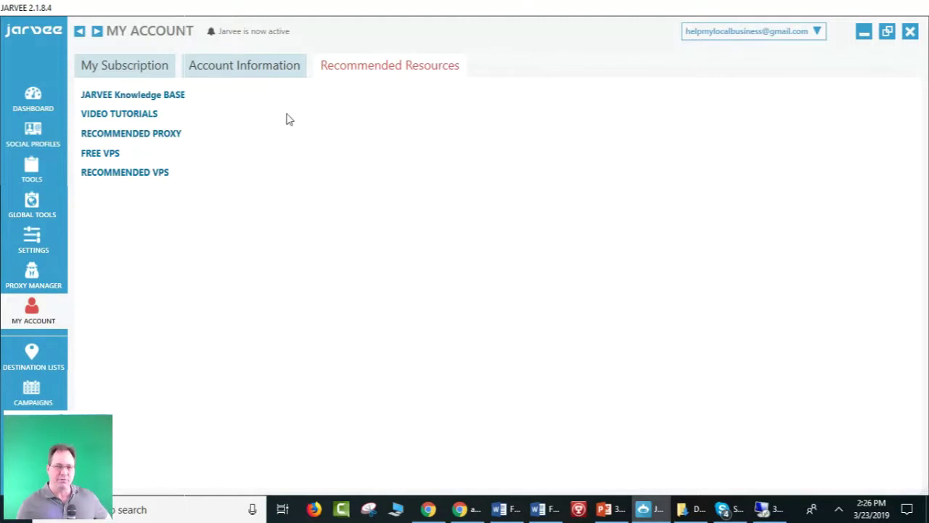
{"action": "left_click", "coordinate": [427, 508]}
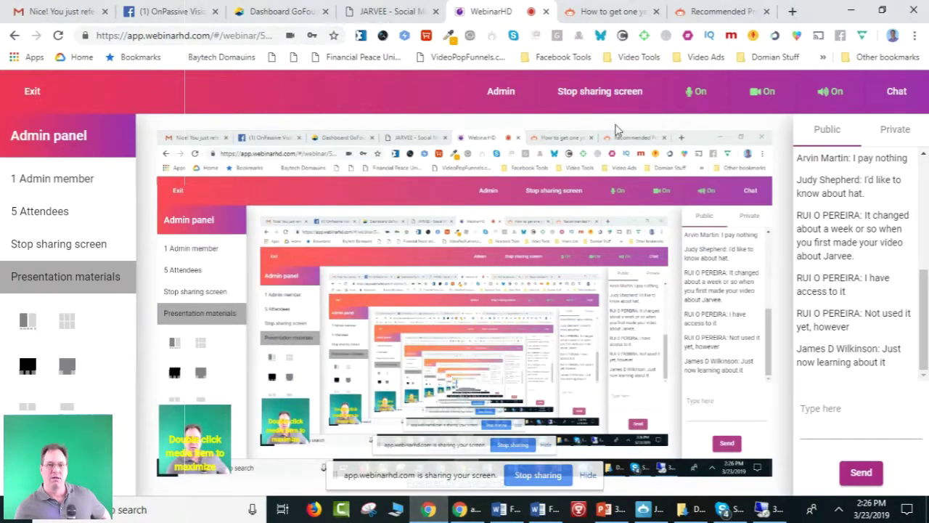
Look over the JARVEE Packages pricing page, then go to the Tutorials page.
{"action": "left_click", "coordinate": [379, 15]}
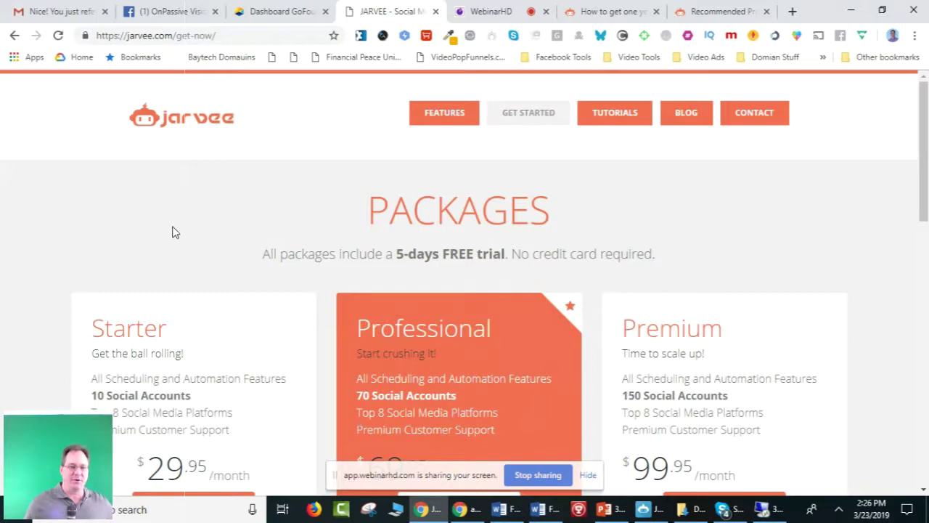
{"action": "scroll", "coordinate": [176, 221], "scroll_direction": "down", "scroll_amount": 1}
{"action": "scroll", "coordinate": [178, 220], "scroll_direction": "down", "scroll_amount": 3}
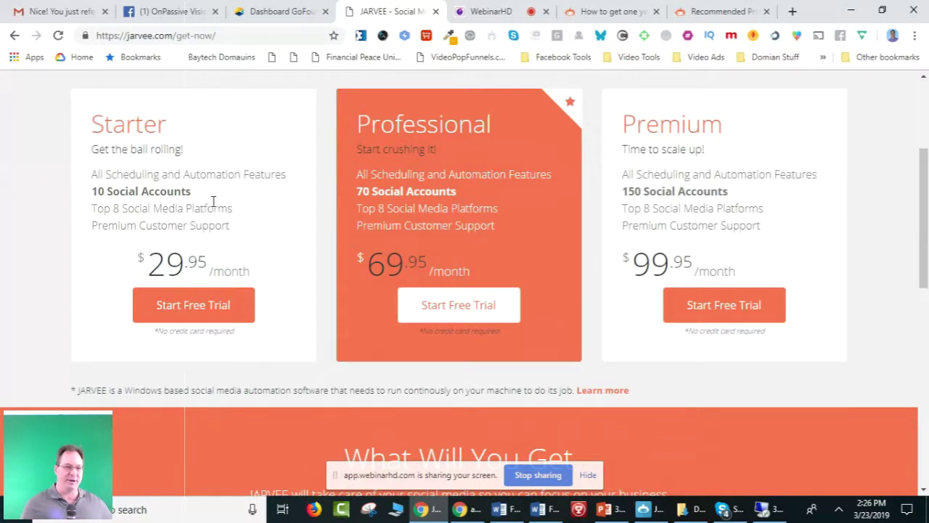
{"action": "scroll", "coordinate": [223, 208], "scroll_direction": "up", "scroll_amount": 1}
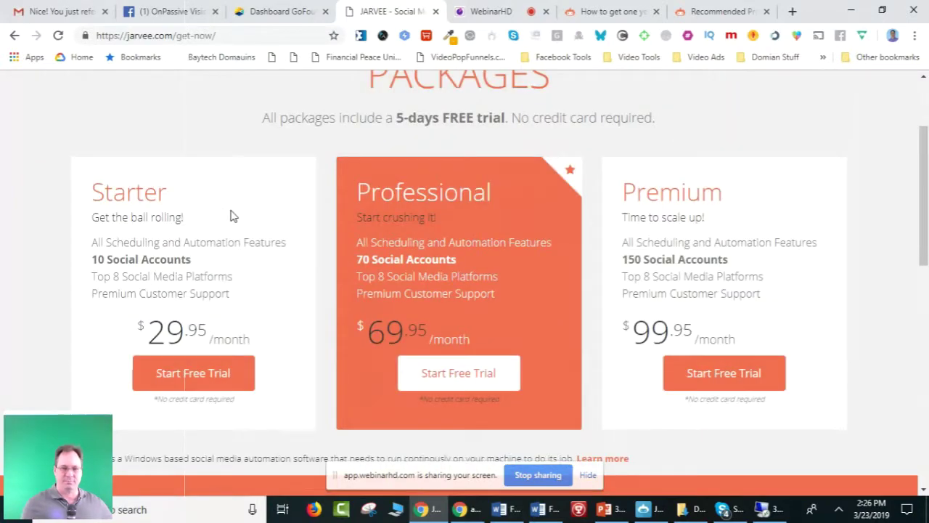
{"action": "scroll", "coordinate": [291, 249], "scroll_direction": "up", "scroll_amount": 2}
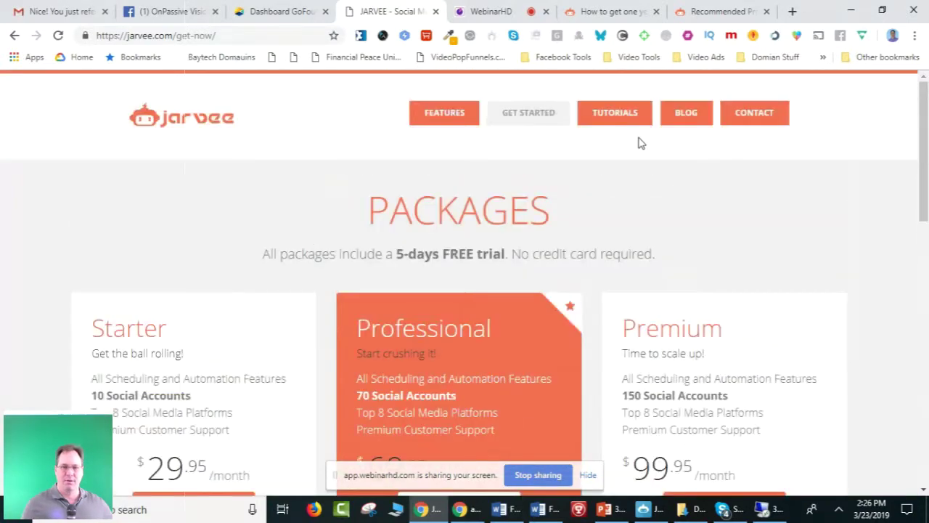
{"action": "left_click", "coordinate": [622, 114]}
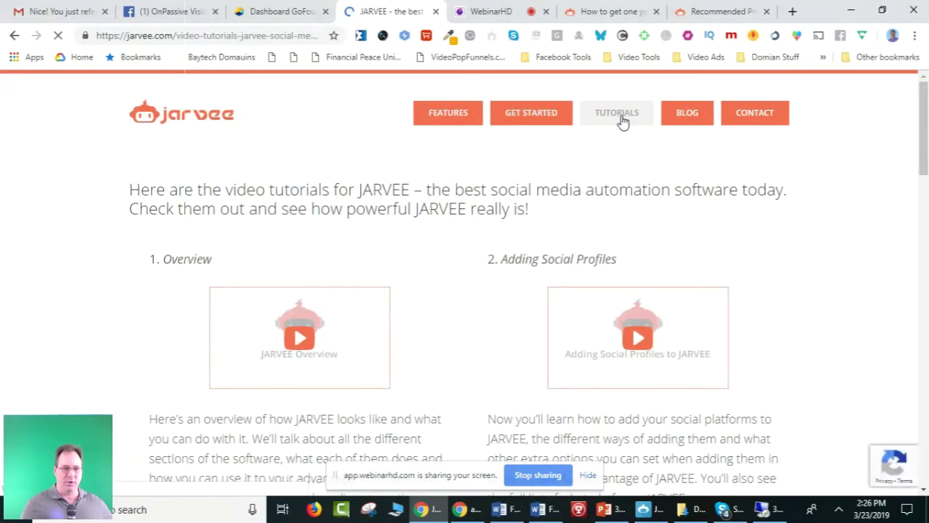
Scroll through the JARVEE video tutorial sections 1–7, then switch to the JARVEE desktop app.
{"action": "scroll", "coordinate": [621, 121], "scroll_direction": "down", "scroll_amount": 3}
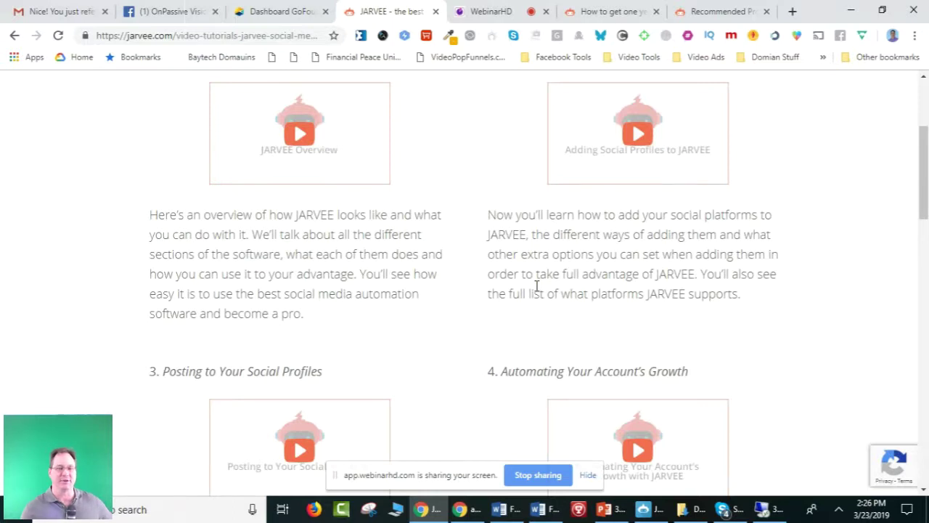
{"action": "scroll", "coordinate": [442, 311], "scroll_direction": "up", "scroll_amount": 3}
{"action": "scroll", "coordinate": [446, 311], "scroll_direction": "down", "scroll_amount": 1}
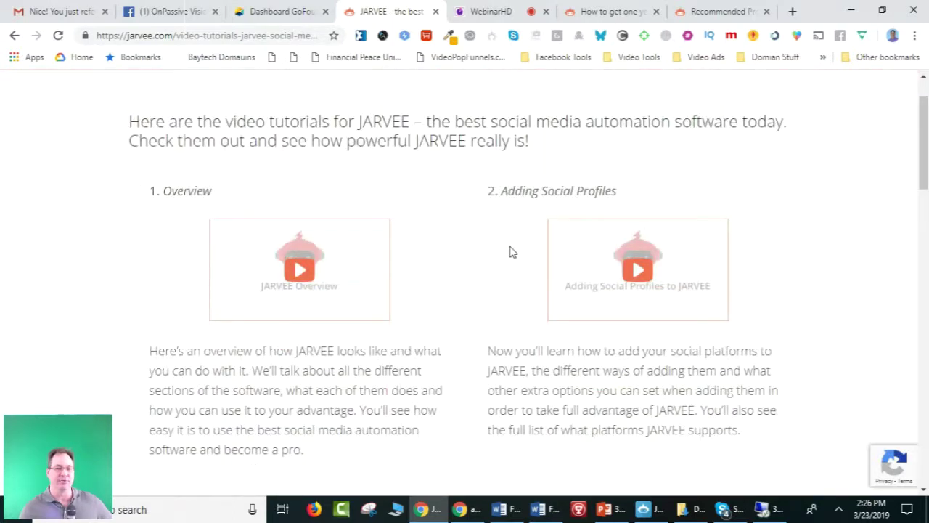
{"action": "scroll", "coordinate": [510, 251], "scroll_direction": "down", "scroll_amount": 2}
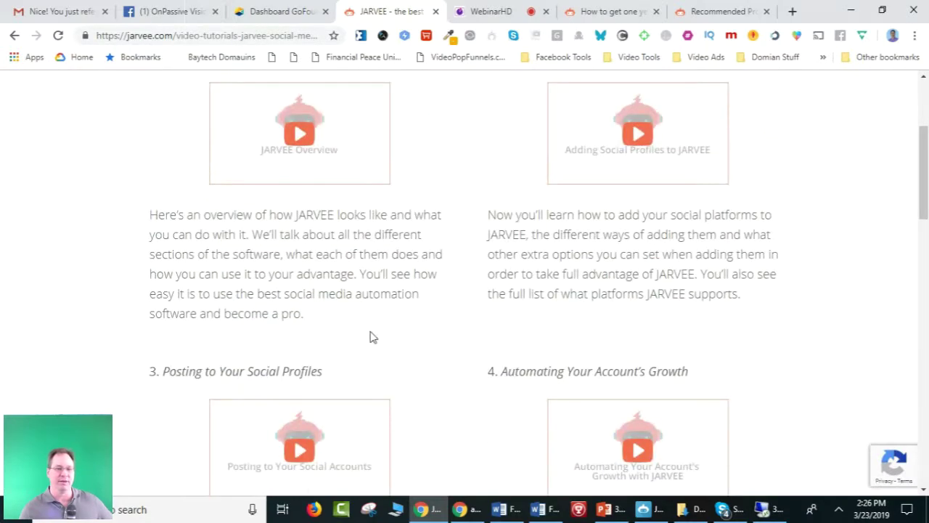
{"action": "scroll", "coordinate": [370, 337], "scroll_direction": "down", "scroll_amount": 1}
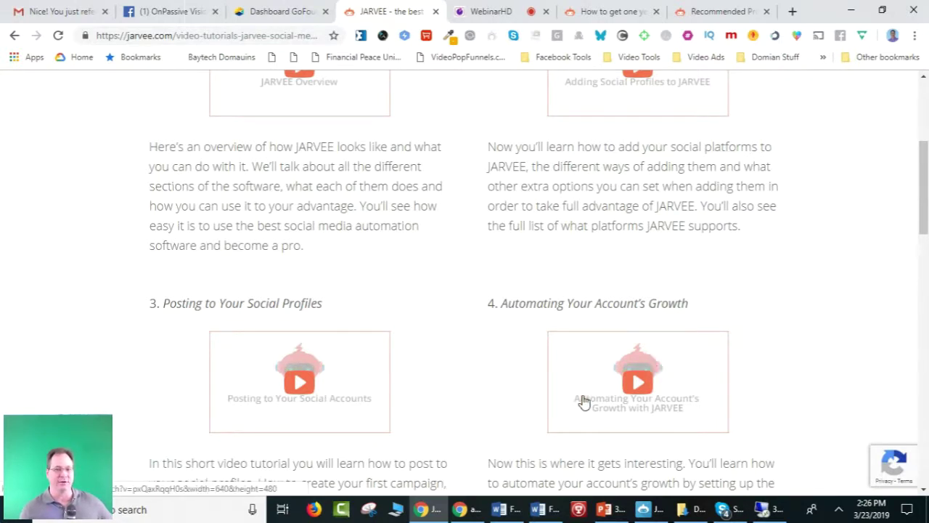
{"action": "scroll", "coordinate": [618, 388], "scroll_direction": "down", "scroll_amount": 5}
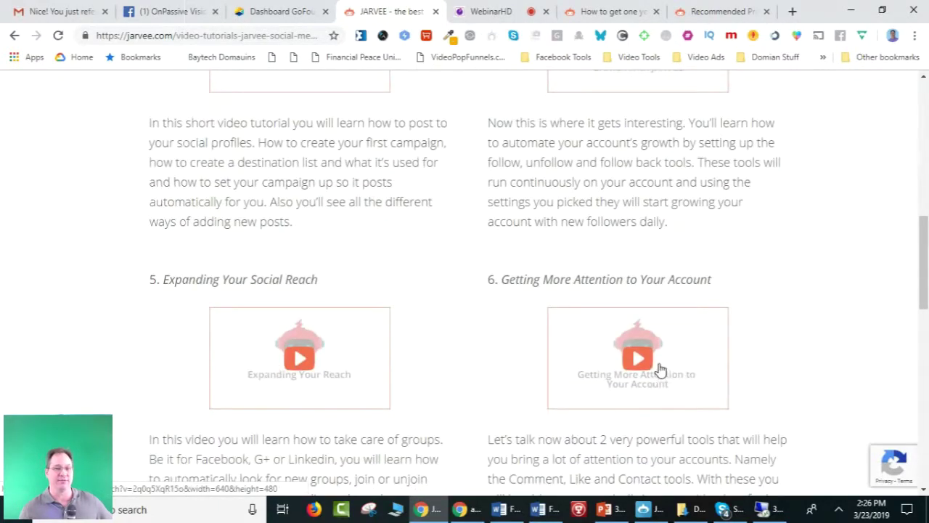
{"action": "scroll", "coordinate": [660, 370], "scroll_direction": "down", "scroll_amount": 3}
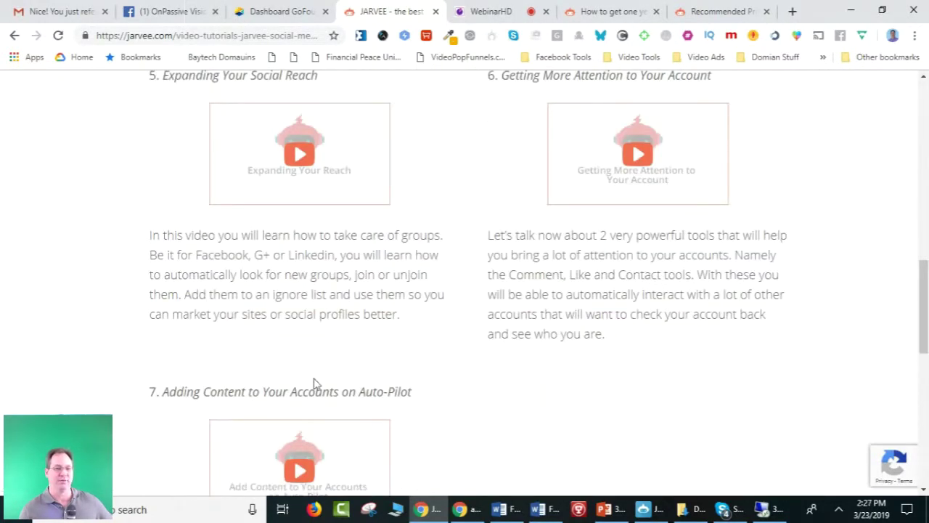
{"action": "scroll", "coordinate": [407, 361], "scroll_direction": "up", "scroll_amount": 4}
{"action": "scroll", "coordinate": [407, 361], "scroll_direction": "up", "scroll_amount": 7}
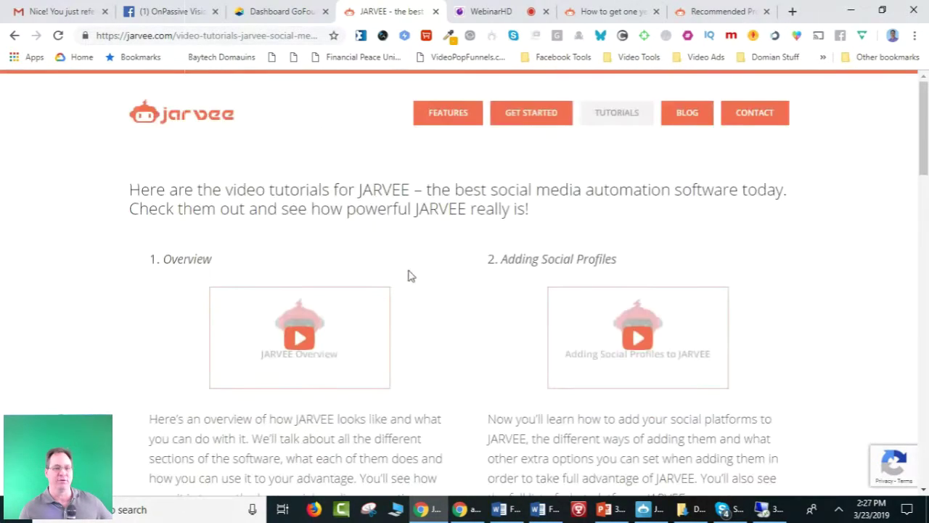
{"action": "scroll", "coordinate": [479, 406], "scroll_direction": "down", "scroll_amount": 4}
{"action": "scroll", "coordinate": [315, 411], "scroll_direction": "down", "scroll_amount": 4}
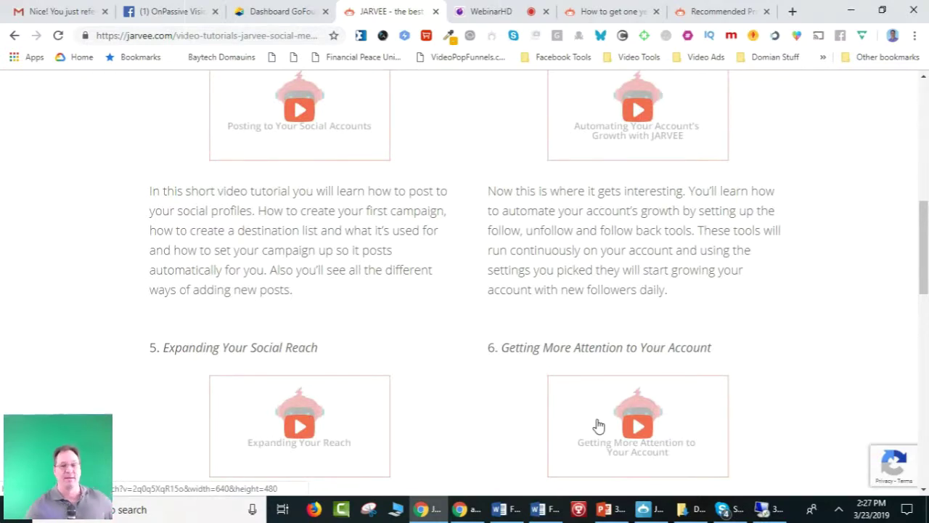
{"action": "scroll", "coordinate": [603, 393], "scroll_direction": "up", "scroll_amount": 1}
{"action": "scroll", "coordinate": [603, 393], "scroll_direction": "up", "scroll_amount": 5}
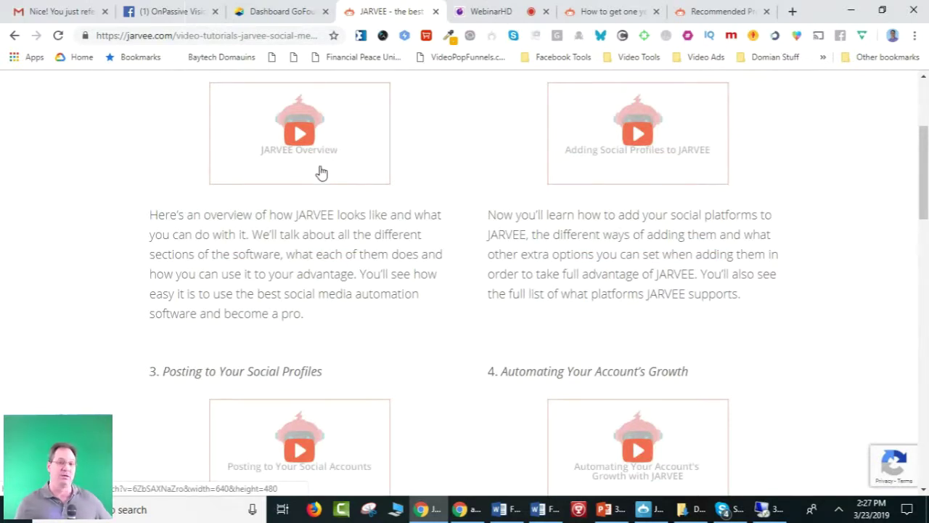
{"action": "scroll", "coordinate": [434, 168], "scroll_direction": "up", "scroll_amount": 2}
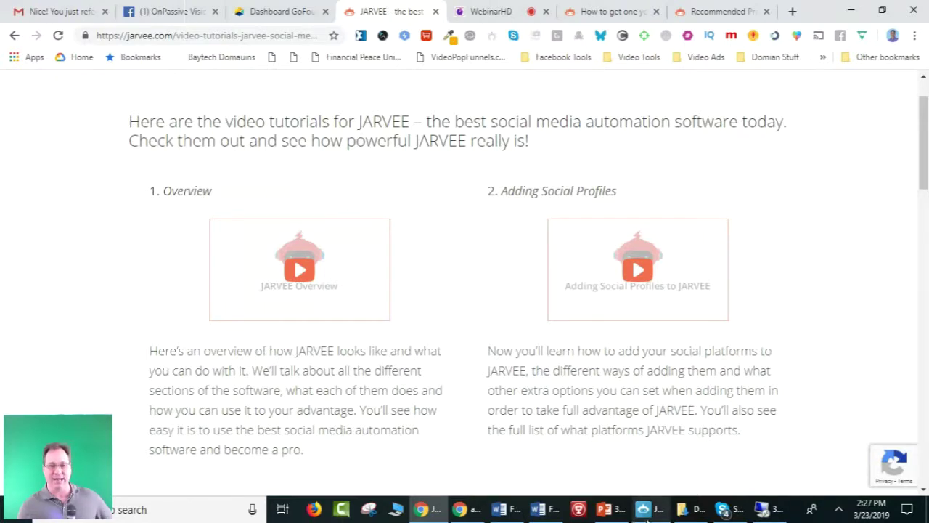
{"action": "left_click", "coordinate": [648, 509]}
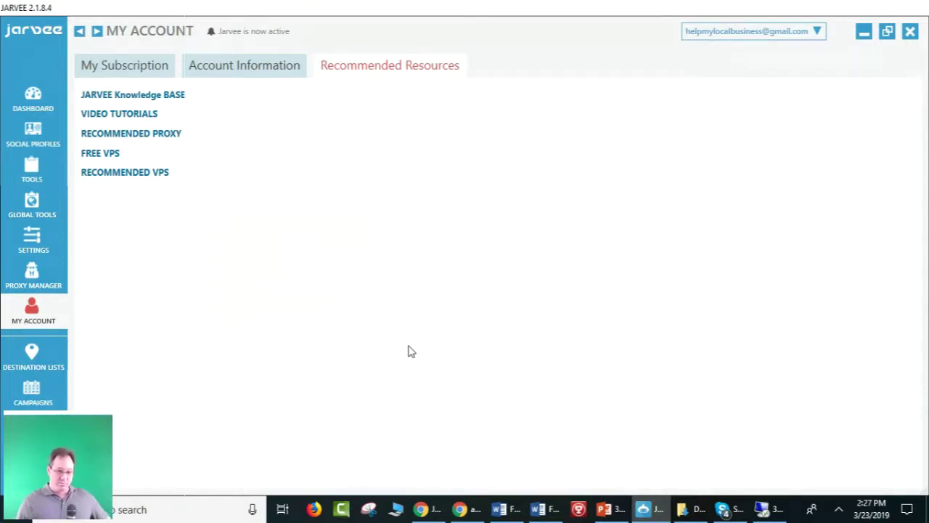
Shrink JARVEE to the screen bottom, minimize Chrome and Word, and select the jarvee 3-22-19 file.
{"action": "left_click_drag", "start_coordinate": [593, 10], "coordinate": [550, 86]}
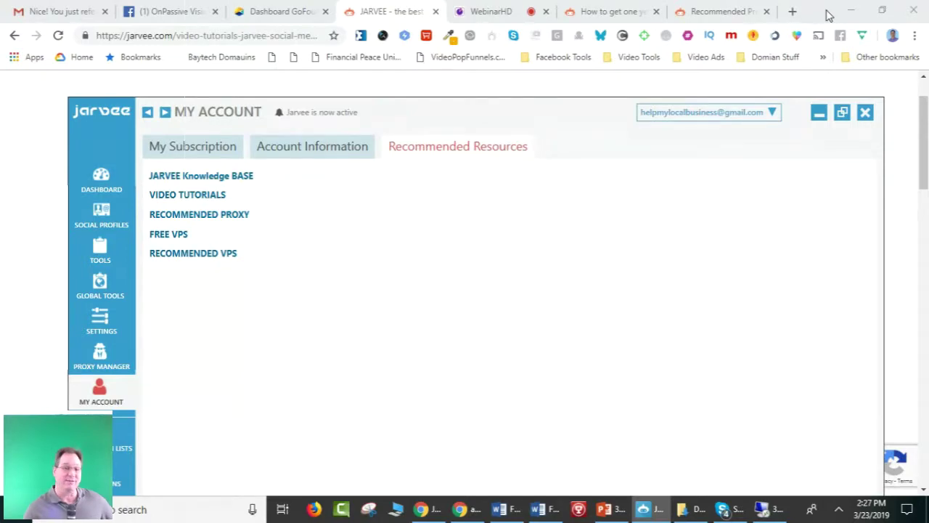
{"action": "left_click", "coordinate": [851, 11]}
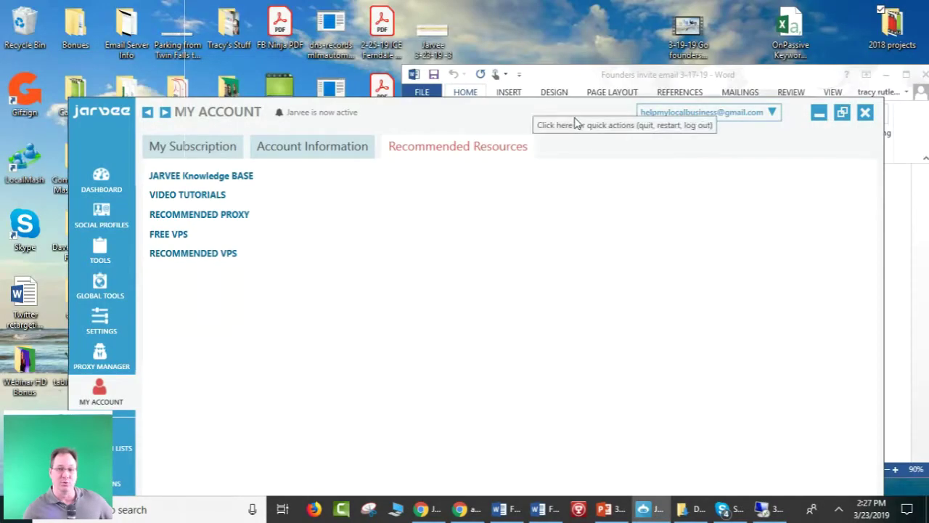
{"action": "left_click_drag", "start_coordinate": [574, 132], "coordinate": [556, 441]}
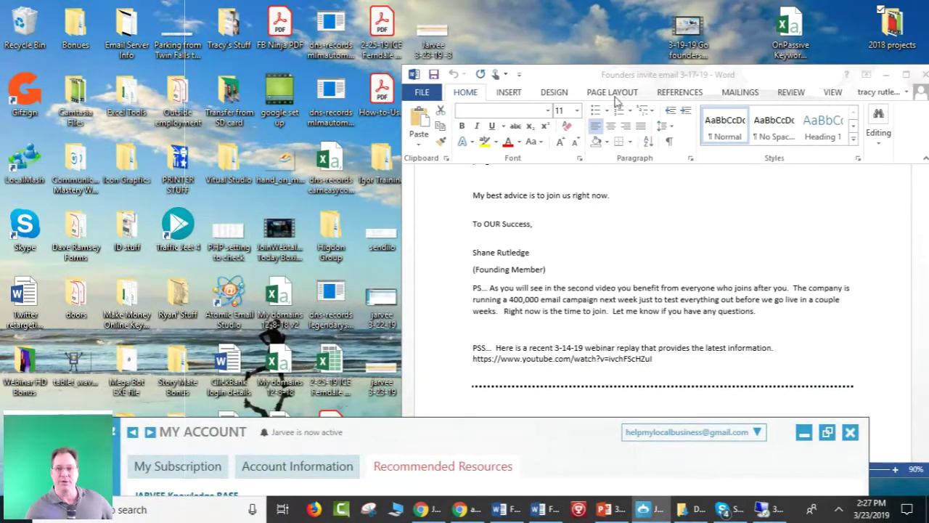
{"action": "left_click", "coordinate": [887, 75]}
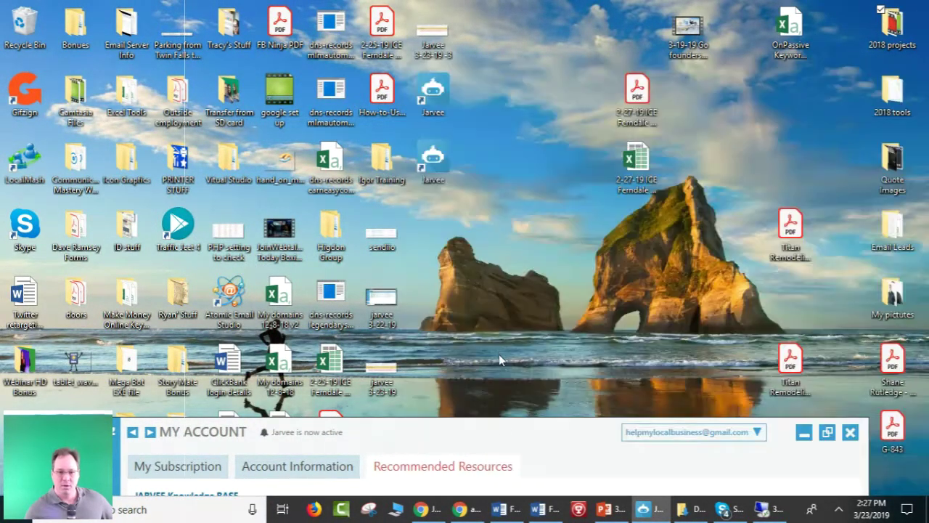
{"action": "left_click_drag", "start_coordinate": [503, 435], "coordinate": [485, 489]}
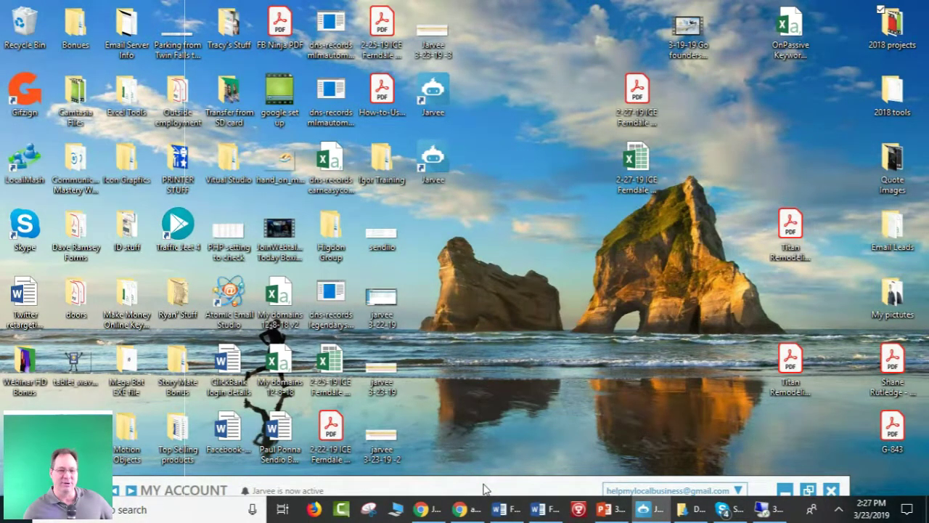
{"action": "left_click_drag", "start_coordinate": [485, 489], "coordinate": [485, 470]}
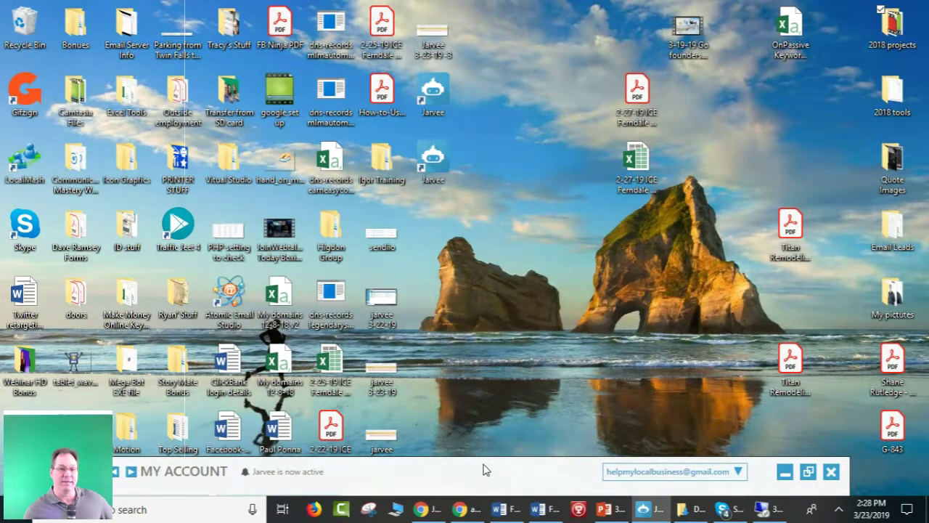
{"action": "left_click", "coordinate": [383, 303]}
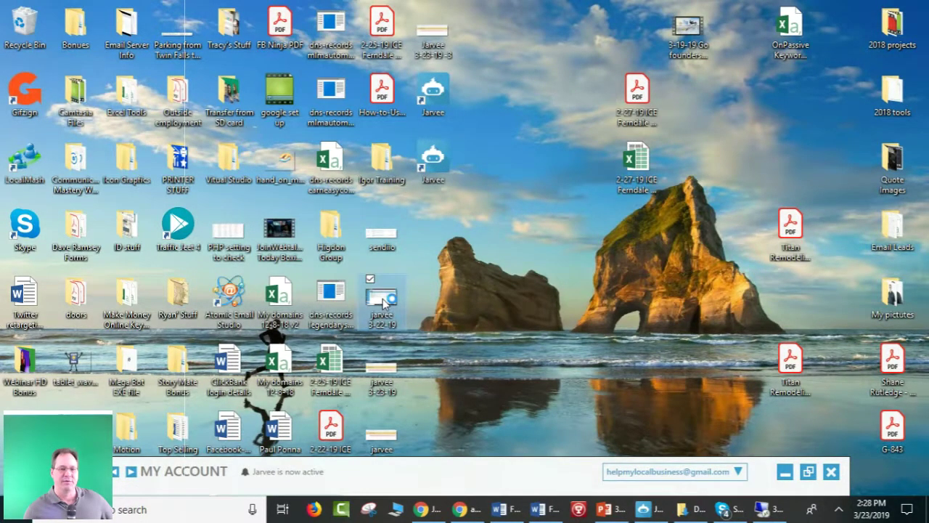
Open the jarvee 3-22-19 campaigns screenshot in Photos and maximize the viewer window.
{"action": "double_click", "coordinate": [383, 303]}
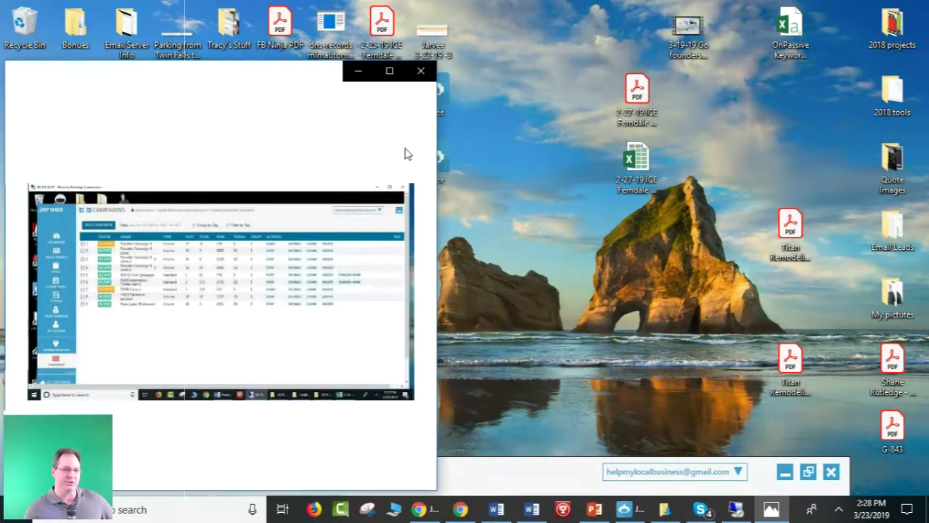
{"action": "left_click", "coordinate": [389, 70]}
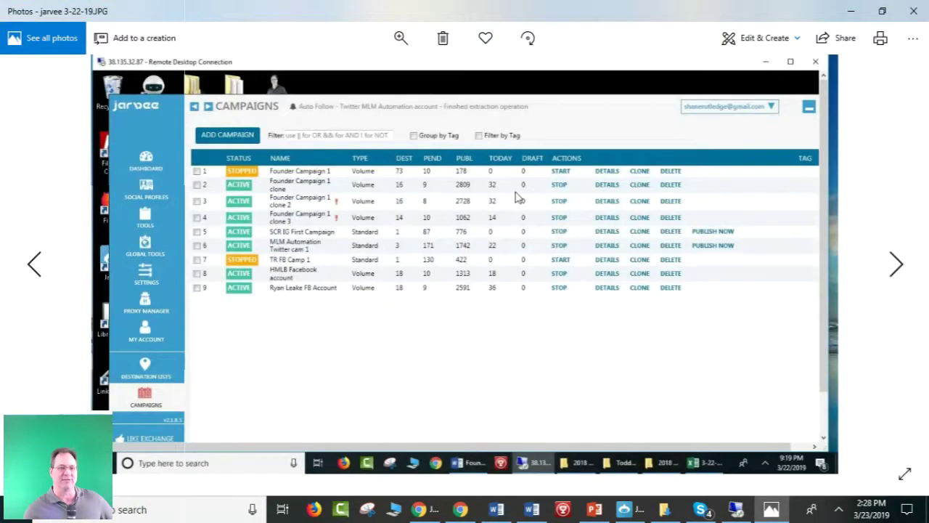
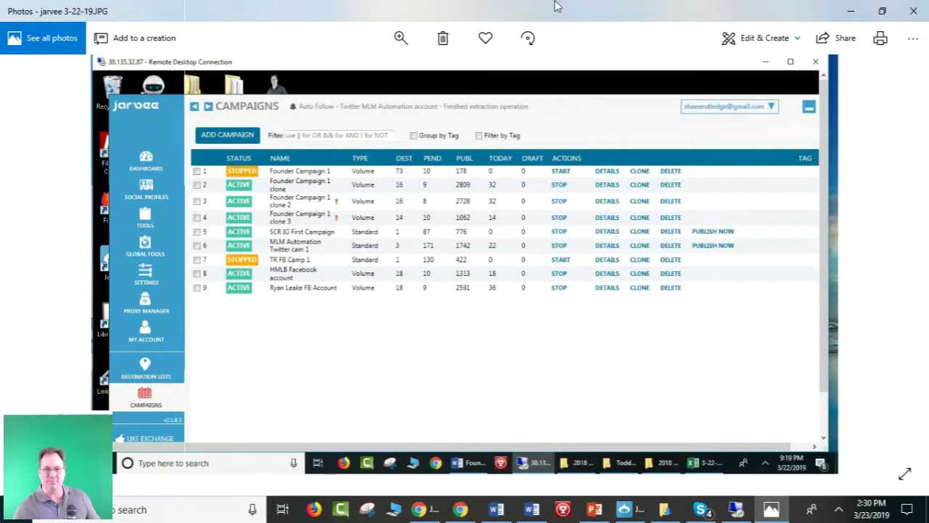
Minimize the Photos view of the JARVEE campaigns screenshot to reveal the desktop.
{"action": "left_click", "coordinate": [852, 15]}
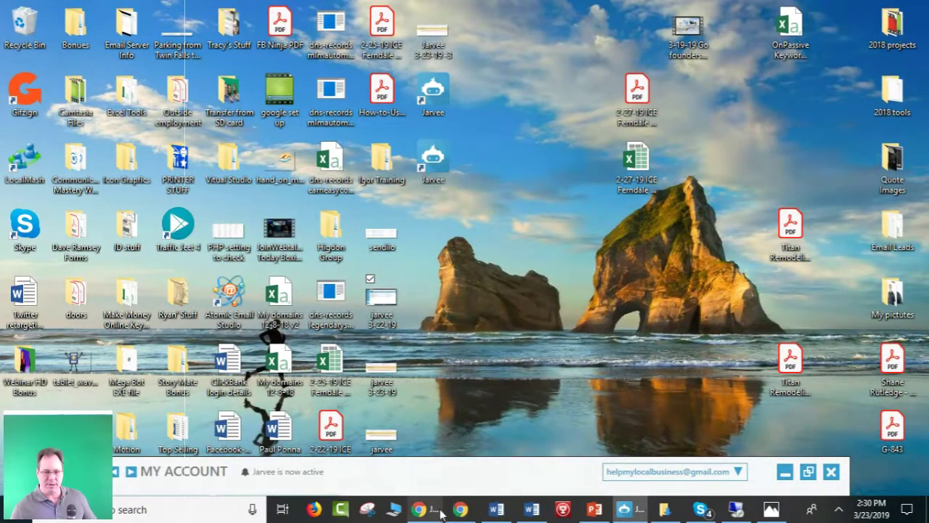
Move the JARVEE window up and open Video Tutorials from Recommended Resources in Chrome.
{"action": "left_click", "coordinate": [481, 512]}
{"action": "left_click", "coordinate": [462, 512]}
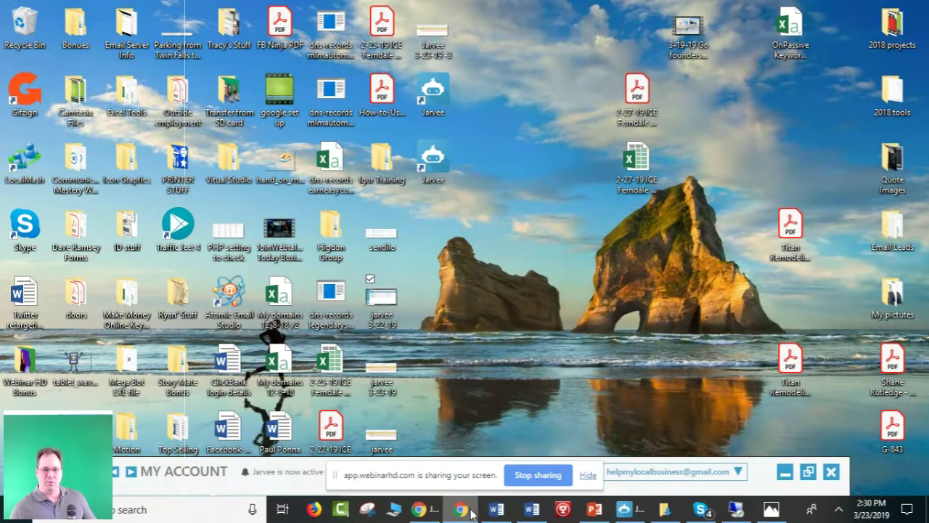
{"action": "left_click_drag", "start_coordinate": [764, 471], "coordinate": [797, 53]}
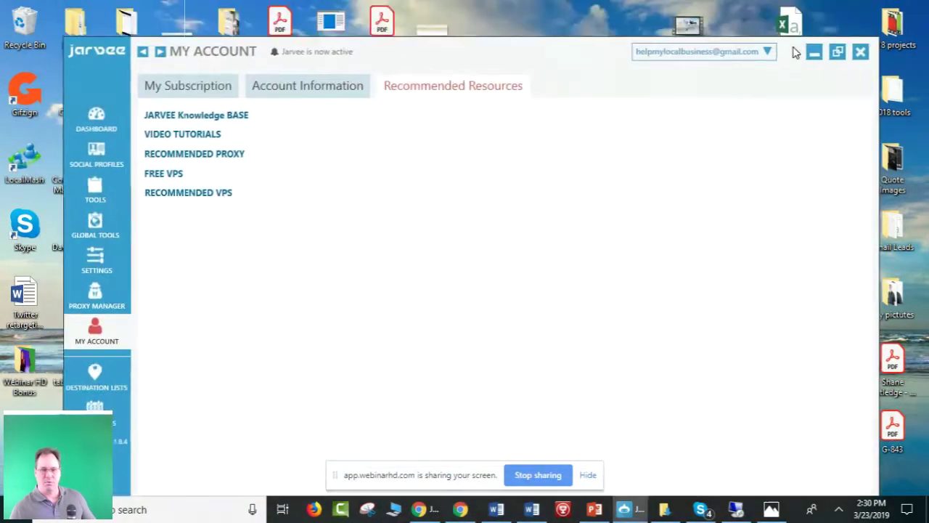
{"action": "left_click", "coordinate": [419, 508]}
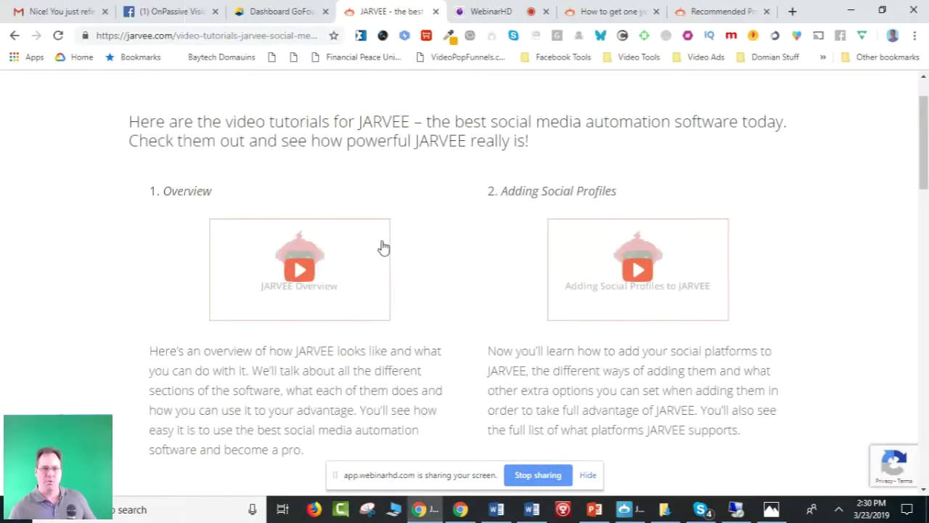
Switch Chrome to the 'Dashboard GoFounders' tab.
{"action": "left_click", "coordinate": [267, 14]}
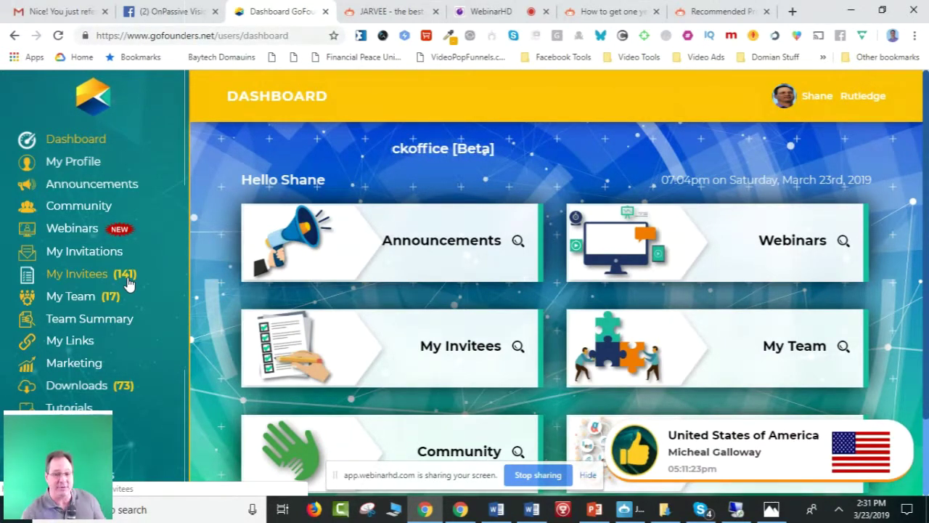
Hide the screen-sharing notice and bring the Photos campaigns screenshot back up.
{"action": "left_click", "coordinate": [588, 475]}
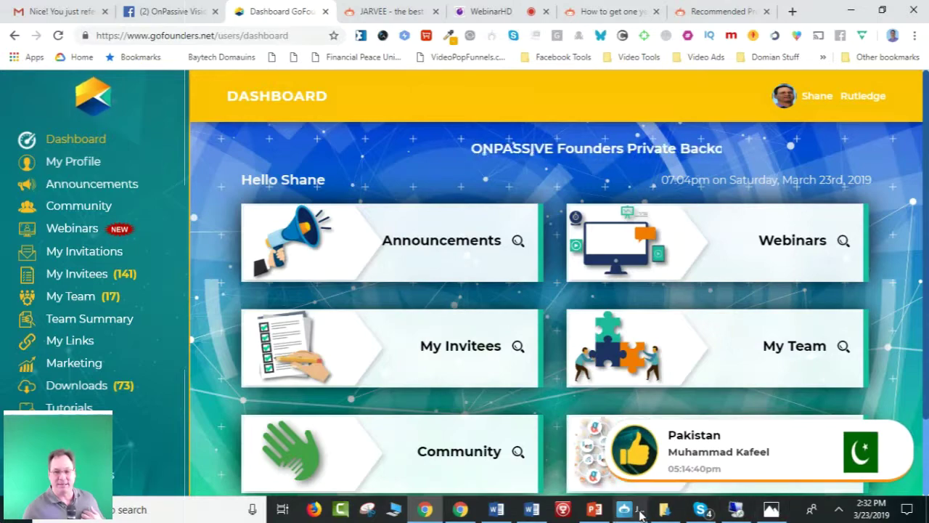
{"action": "left_click", "coordinate": [772, 510]}
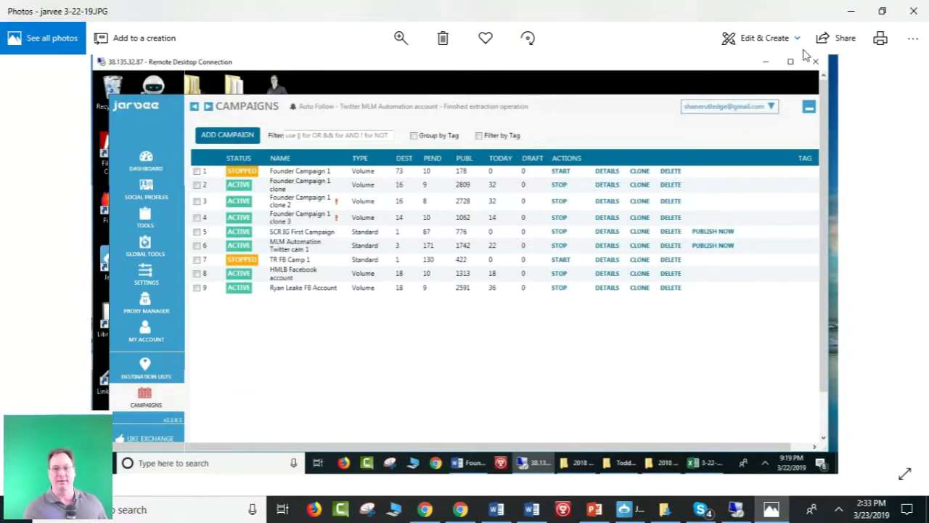
Minimize the Photos campaigns screenshot to return to the GoFounders backoffice dashboard.
{"action": "left_click", "coordinate": [851, 11]}
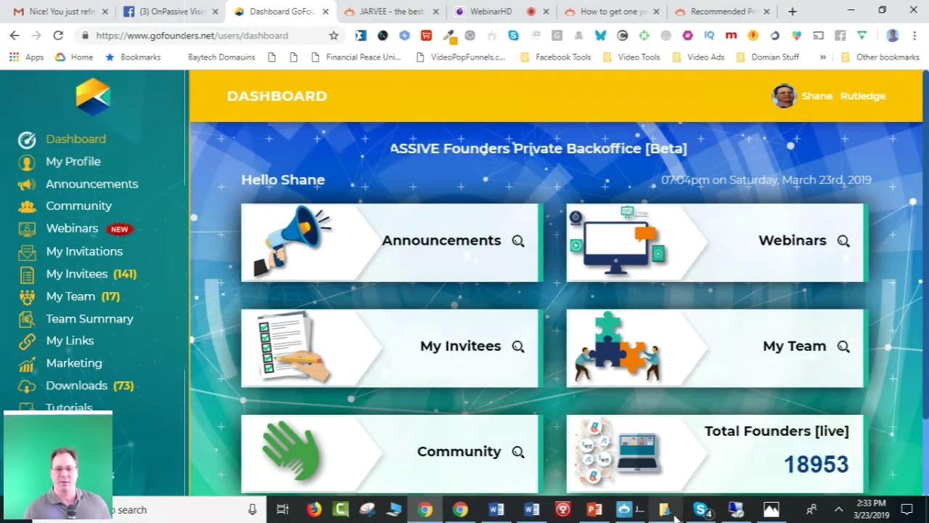
Bring the JARVEE My Account window forward and maximize it to full screen.
{"action": "left_click", "coordinate": [629, 508]}
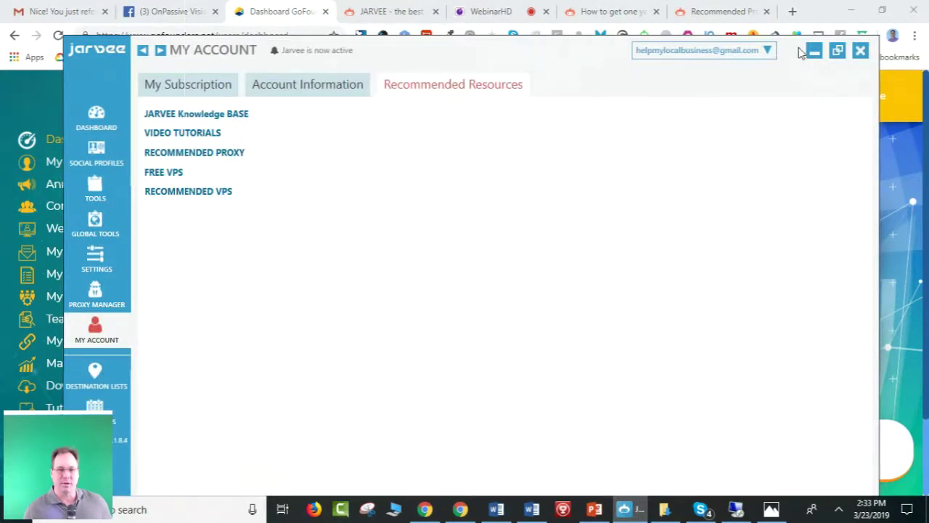
{"action": "left_click", "coordinate": [837, 51]}
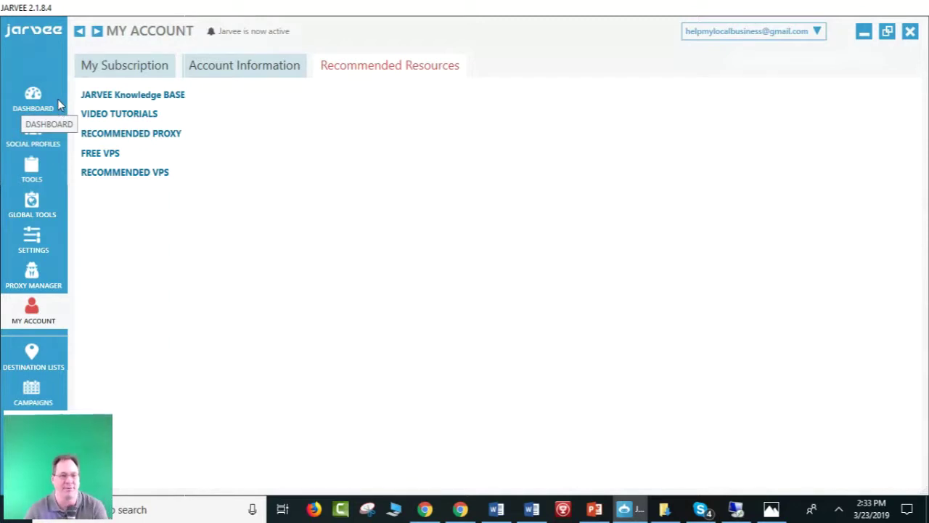
Open JARVEE's Dashboard Summary showing the 'Jarvee is now active' log entry.
{"action": "left_click", "coordinate": [33, 98]}
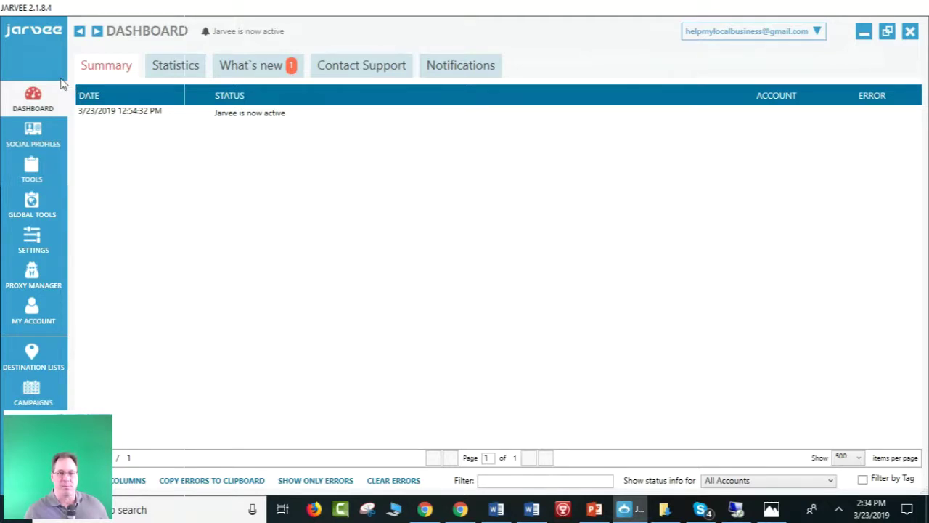
Browse the dashboard's Statistics, What's new change log, Contact Support and Notifications tabs.
{"action": "left_click", "coordinate": [195, 67]}
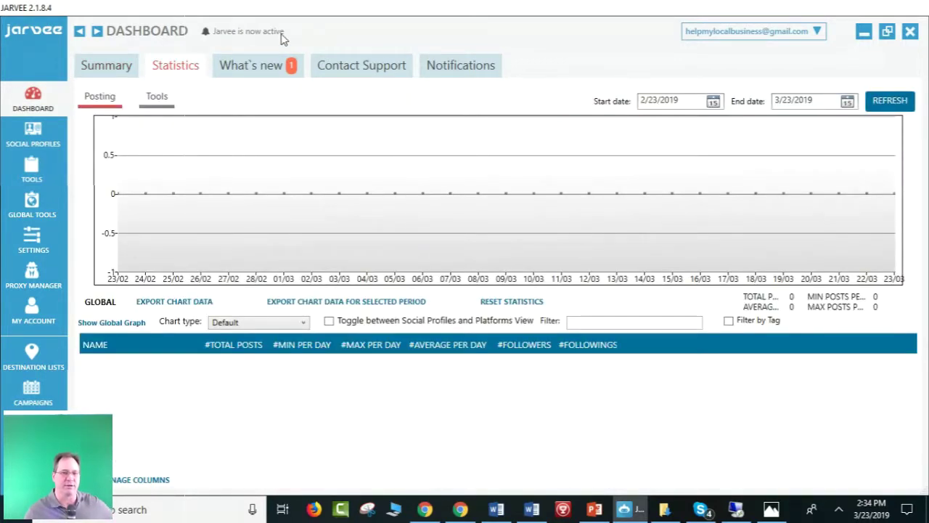
{"action": "left_click", "coordinate": [268, 73]}
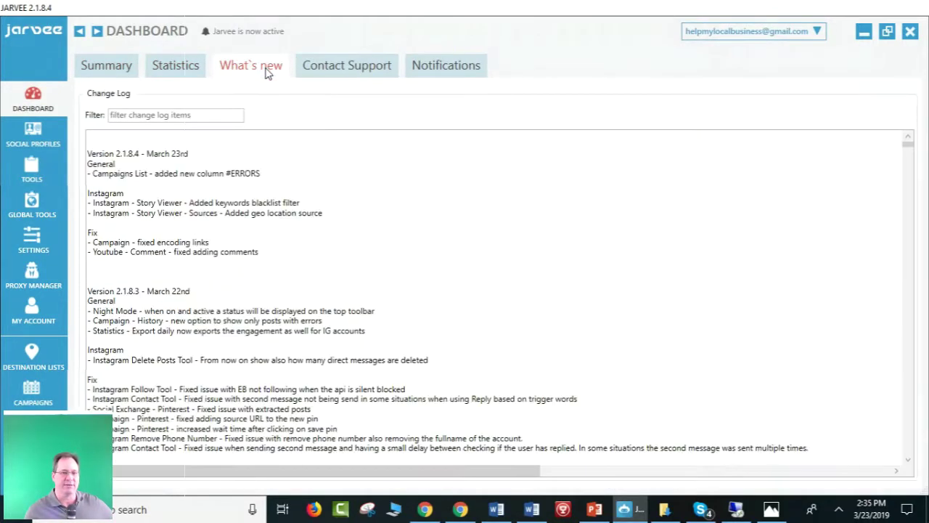
{"action": "scroll", "coordinate": [263, 261], "scroll_direction": "down", "scroll_amount": 3}
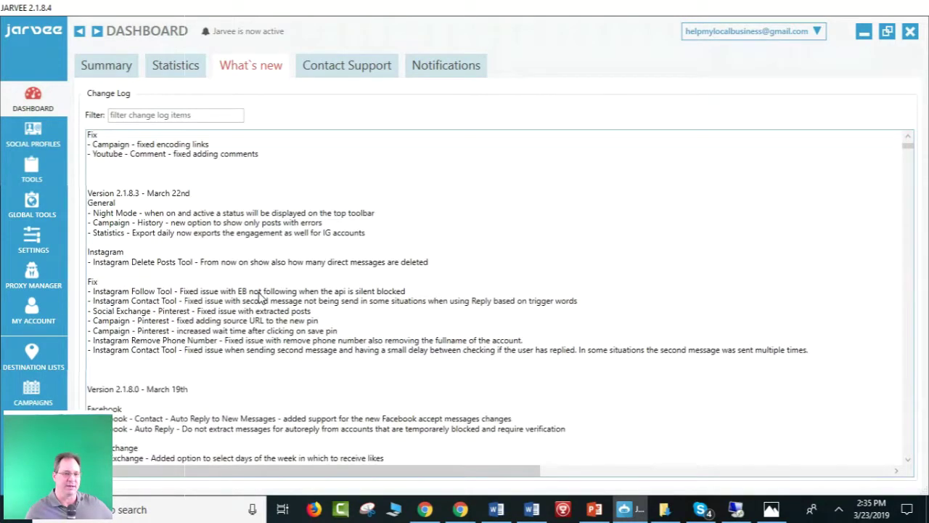
{"action": "scroll", "coordinate": [260, 294], "scroll_direction": "up", "scroll_amount": 3}
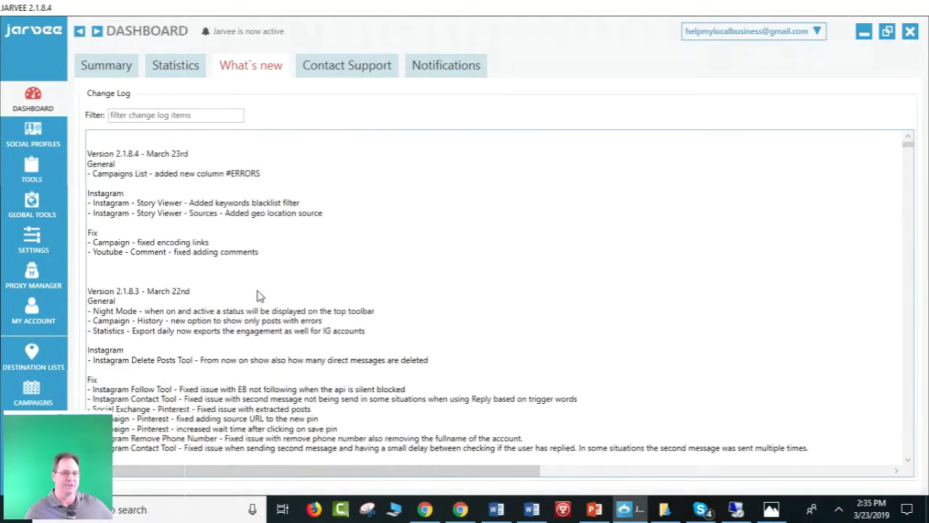
{"action": "left_click", "coordinate": [359, 66]}
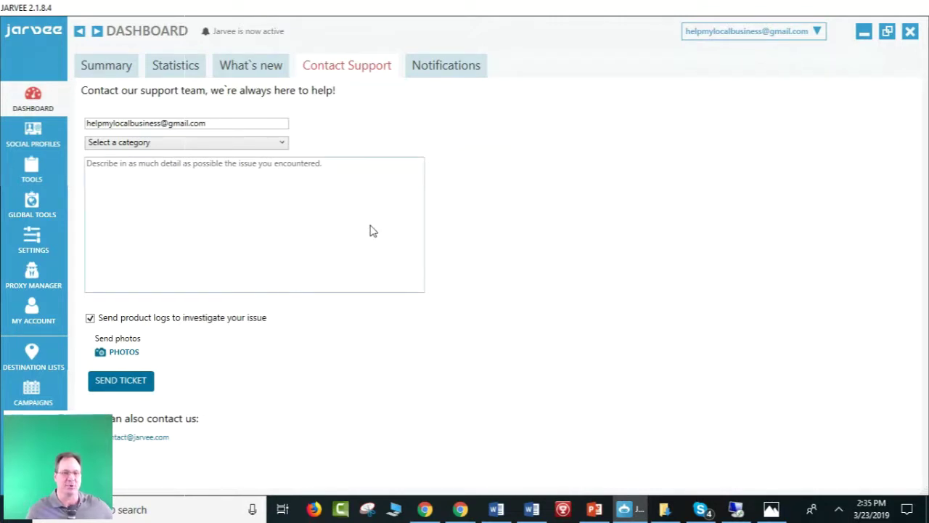
{"action": "left_click", "coordinate": [462, 69]}
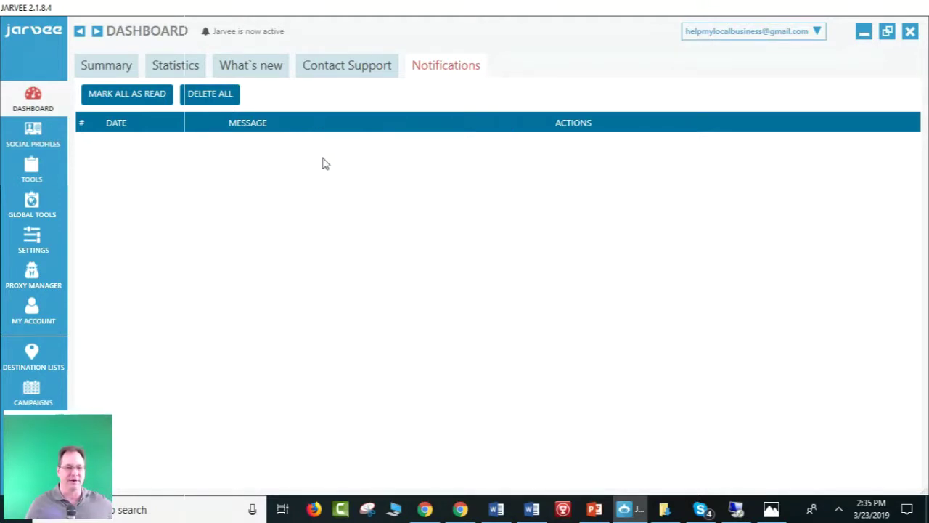
Open Social Profiles and bring up the Add New Profile dialog with its ten networks.
{"action": "left_click", "coordinate": [33, 128]}
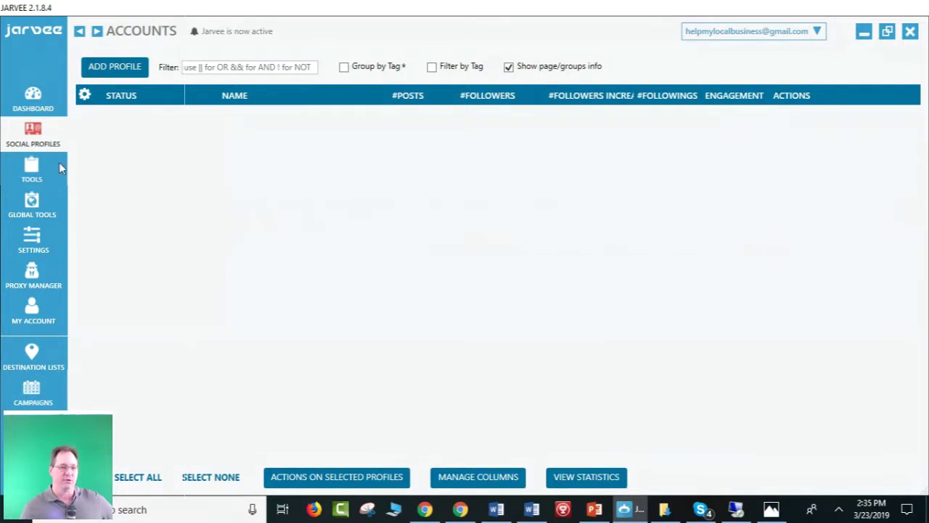
{"action": "left_click", "coordinate": [116, 67]}
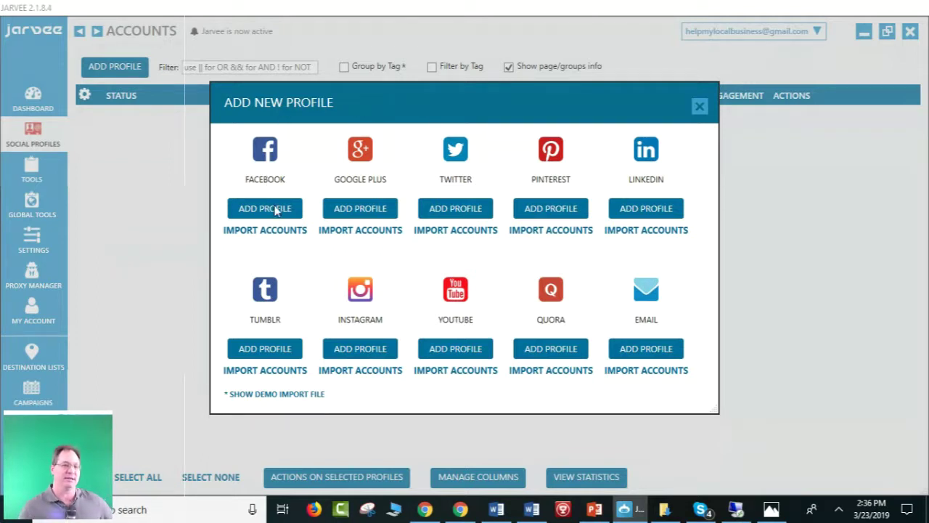
Add a Facebook profile and review its settings, keeping the name 'Facebook Account 1'.
{"action": "left_click", "coordinate": [273, 209]}
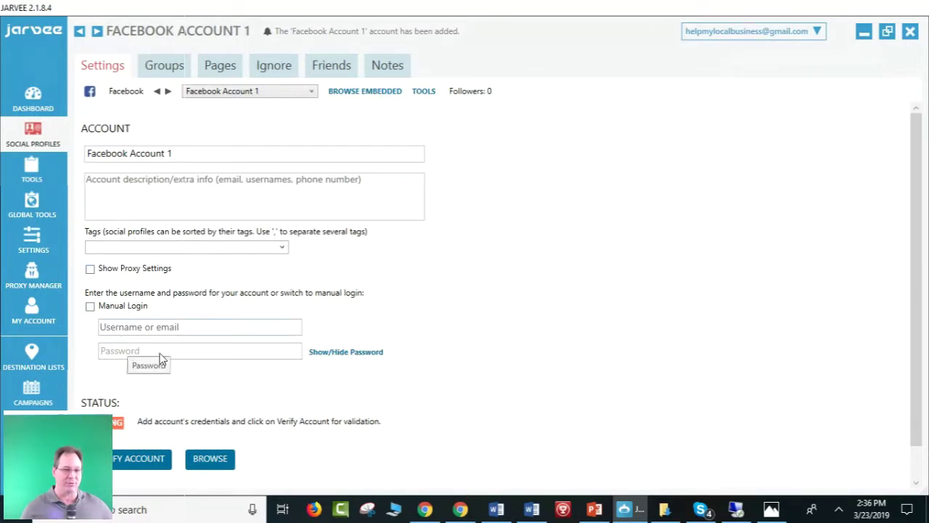
{"action": "scroll", "coordinate": [174, 363], "scroll_direction": "down", "scroll_amount": 1}
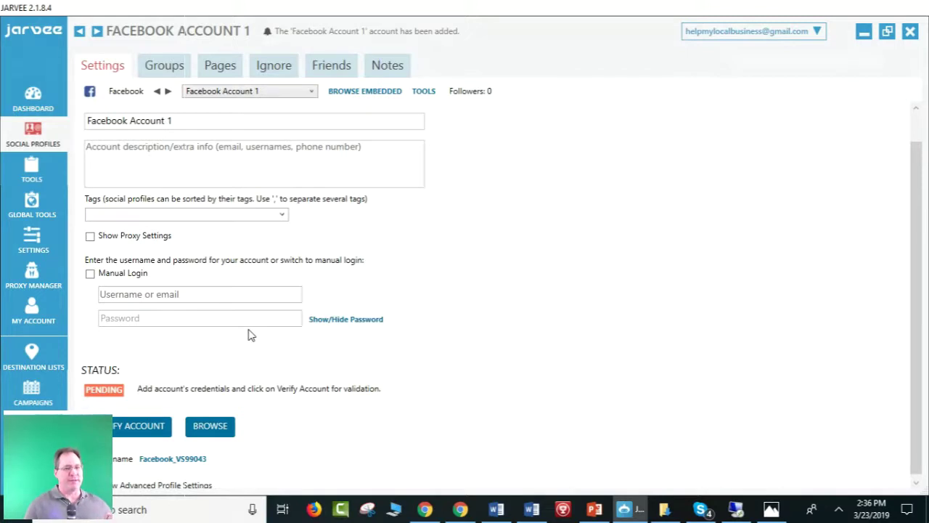
{"action": "left_click", "coordinate": [221, 127]}
{"action": "left_click_drag", "start_coordinate": [208, 125], "coordinate": [91, 129]}
{"action": "left_click", "coordinate": [177, 133]}
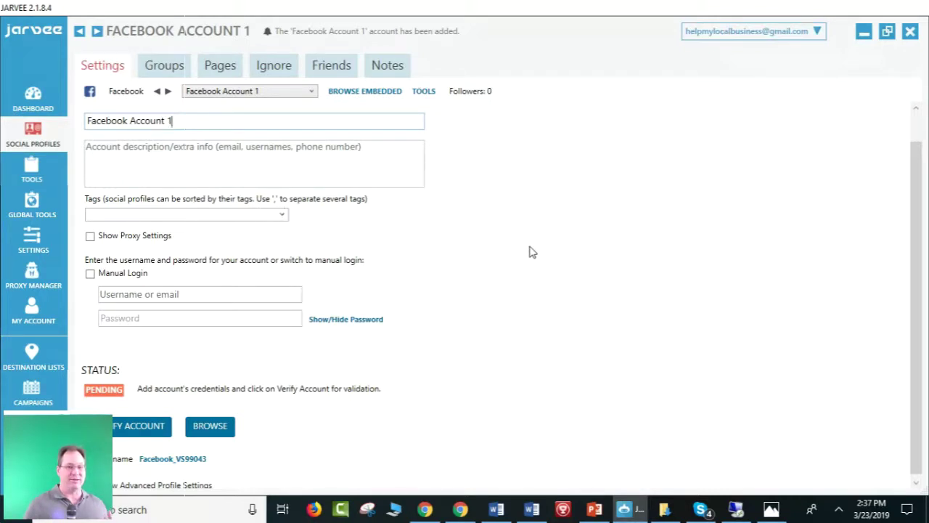
{"action": "scroll", "coordinate": [535, 258], "scroll_direction": "down", "scroll_amount": 1}
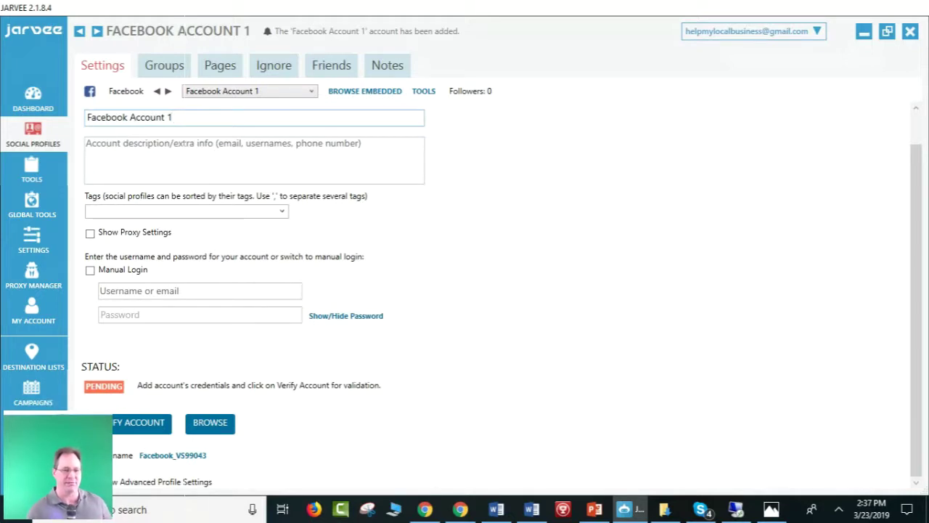
{"action": "scroll", "coordinate": [697, 221], "scroll_direction": "down", "scroll_amount": 5}
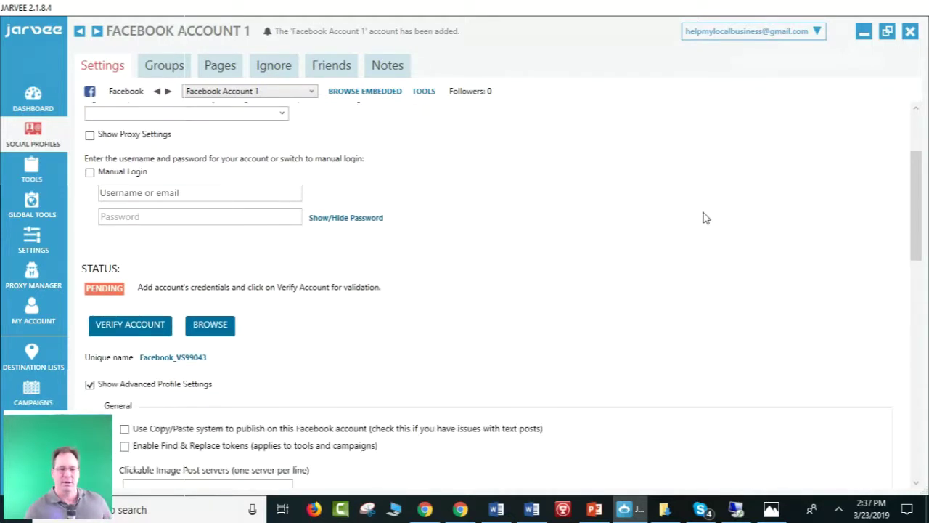
{"action": "scroll", "coordinate": [704, 217], "scroll_direction": "down", "scroll_amount": 2}
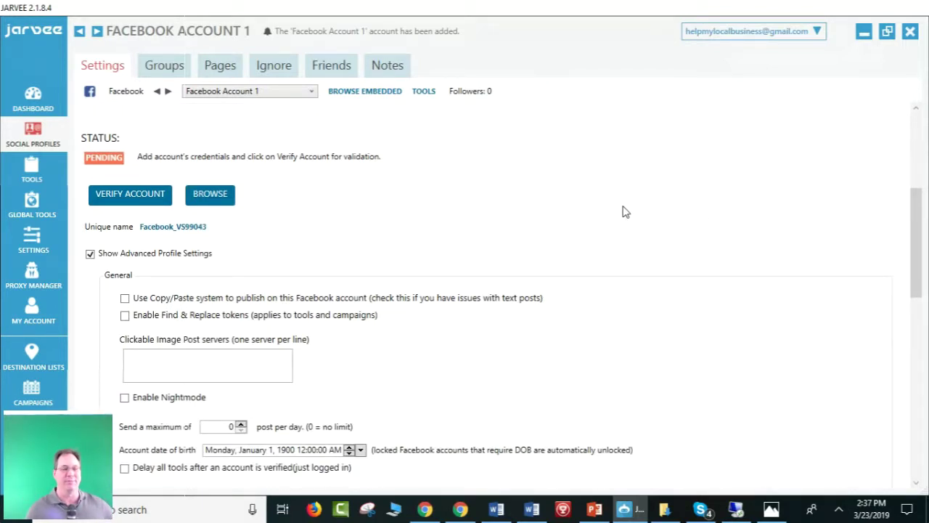
{"action": "scroll", "coordinate": [624, 211], "scroll_direction": "down", "scroll_amount": 2}
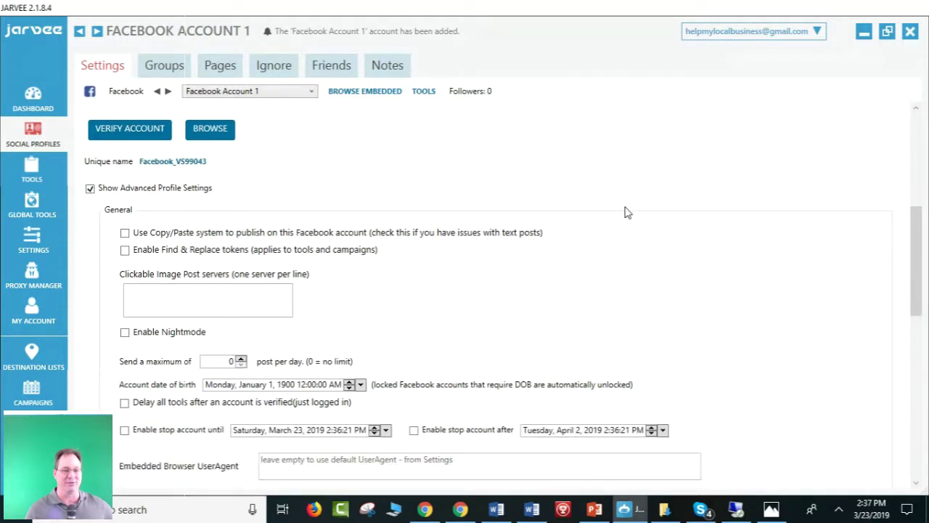
{"action": "scroll", "coordinate": [627, 212], "scroll_direction": "down", "scroll_amount": 1}
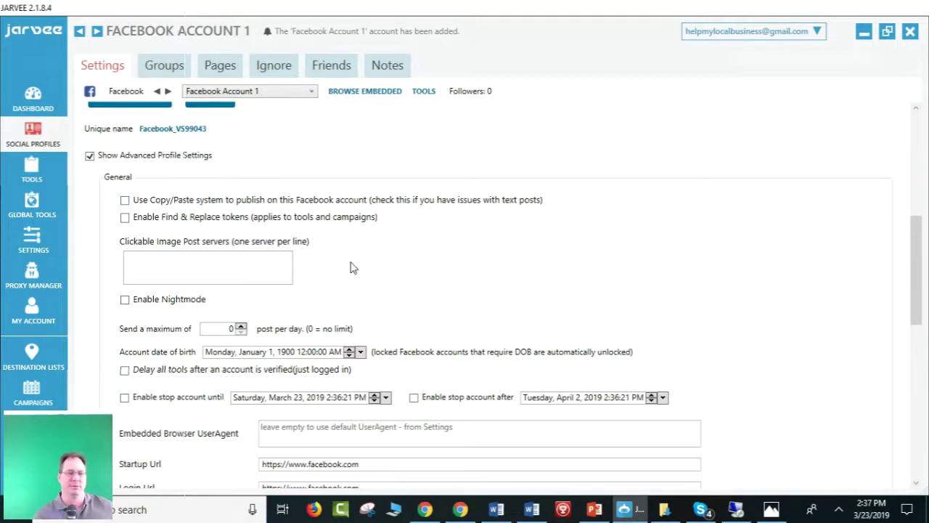
{"action": "scroll", "coordinate": [351, 267], "scroll_direction": "down", "scroll_amount": 1}
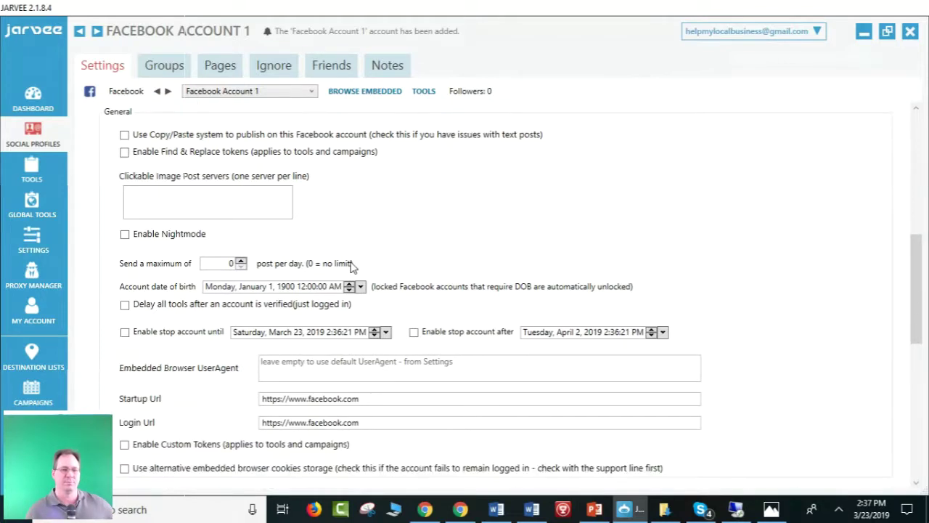
{"action": "scroll", "coordinate": [336, 202], "scroll_direction": "down", "scroll_amount": 1}
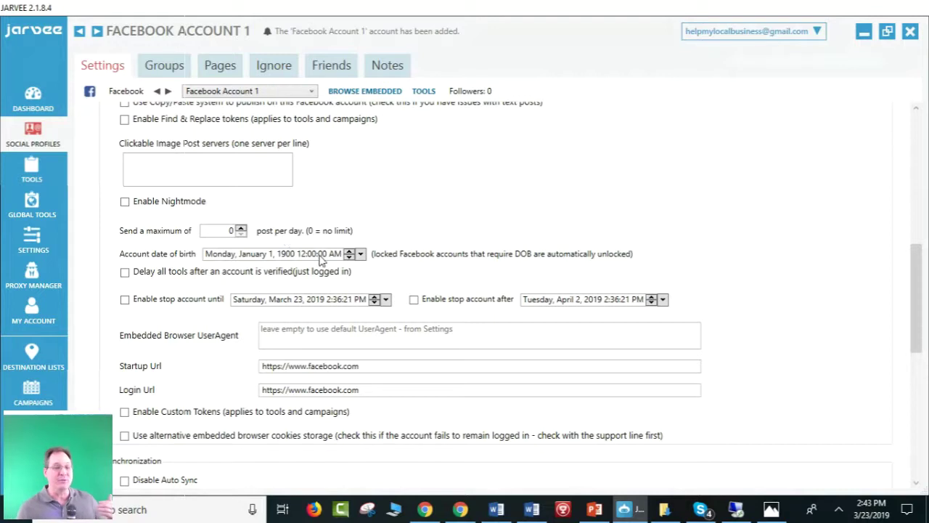
{"action": "mouse_move", "coordinate": [348, 275]}
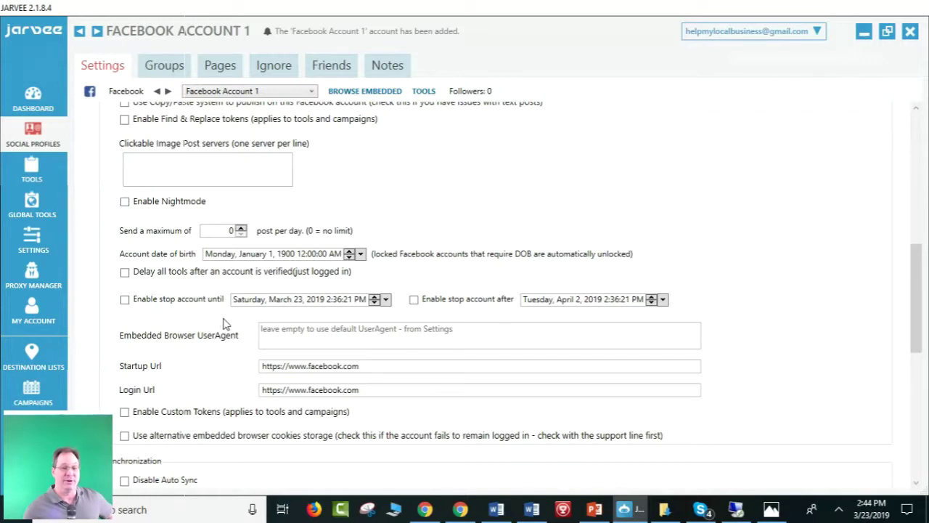
{"action": "scroll", "coordinate": [226, 325], "scroll_direction": "down", "scroll_amount": 1}
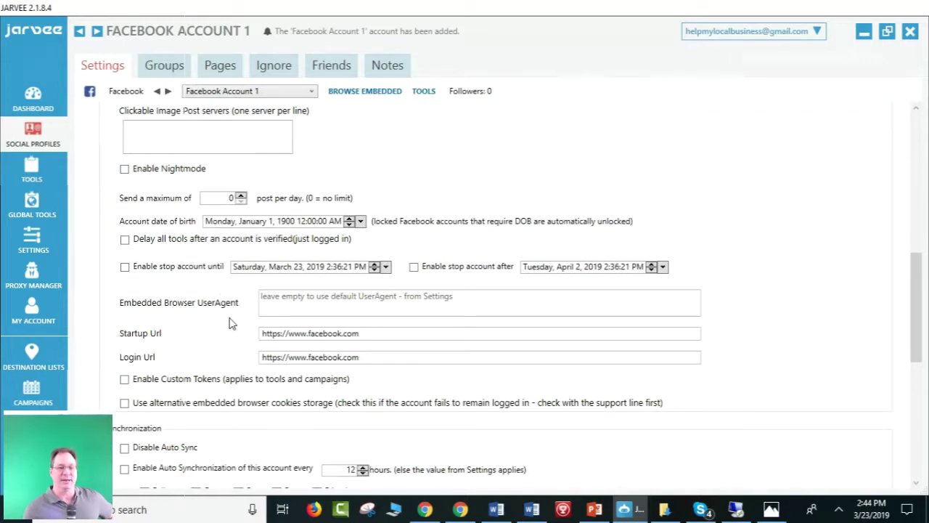
{"action": "scroll", "coordinate": [230, 323], "scroll_direction": "down", "scroll_amount": 1}
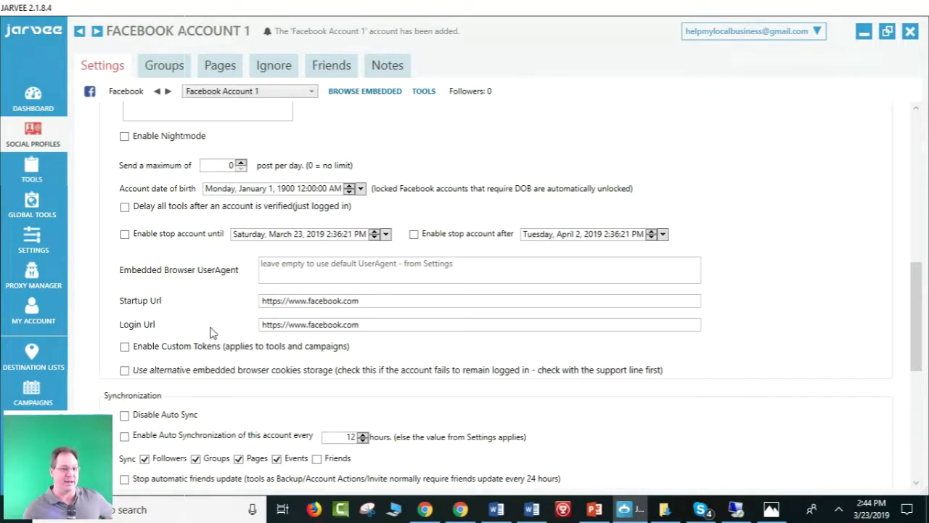
{"action": "scroll", "coordinate": [209, 331], "scroll_direction": "down", "scroll_amount": 3}
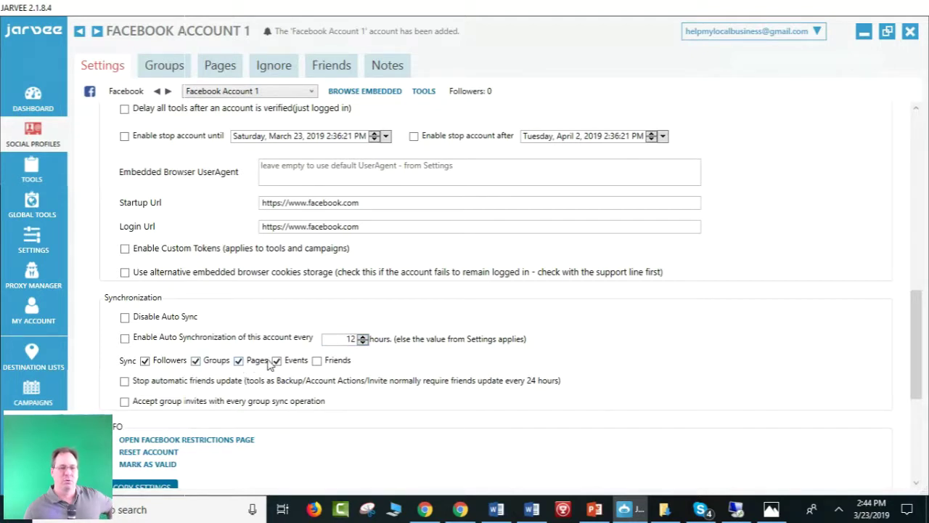
{"action": "scroll", "coordinate": [254, 368], "scroll_direction": "down", "scroll_amount": 1}
{"action": "scroll", "coordinate": [256, 371], "scroll_direction": "down", "scroll_amount": 2}
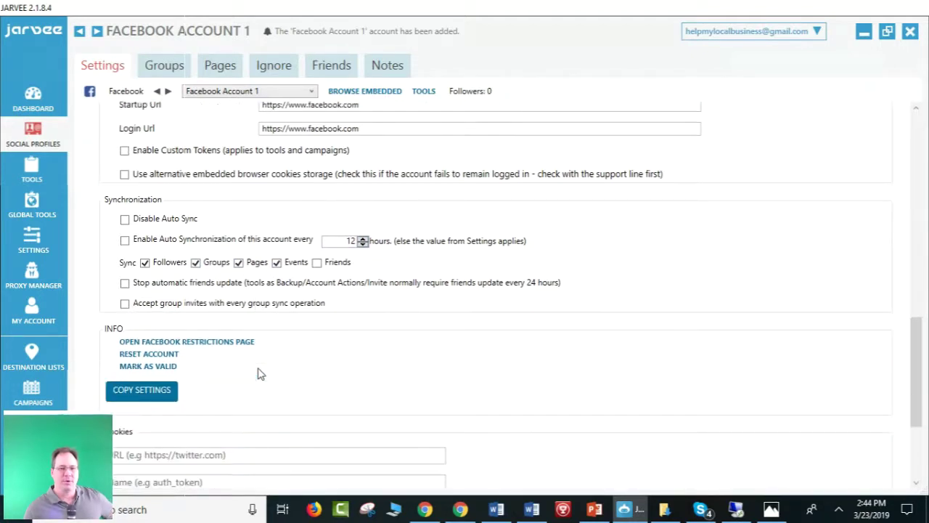
{"action": "scroll", "coordinate": [259, 373], "scroll_direction": "up", "scroll_amount": 3}
{"action": "scroll", "coordinate": [260, 371], "scroll_direction": "up", "scroll_amount": 7}
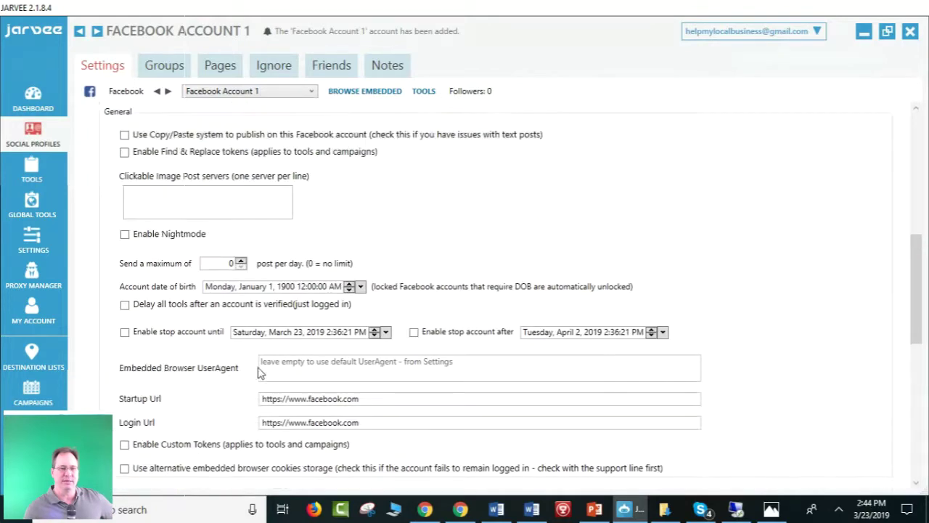
{"action": "scroll", "coordinate": [404, 240], "scroll_direction": "up", "scroll_amount": 8}
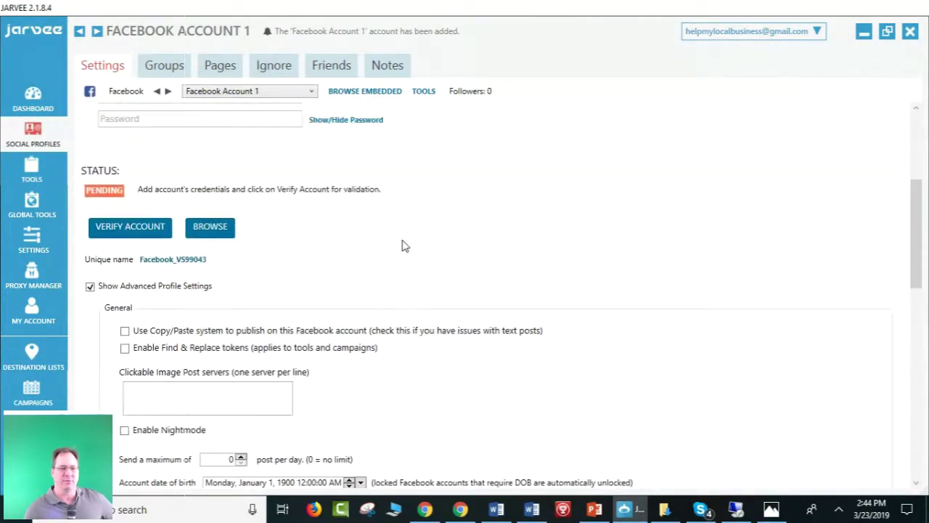
{"action": "scroll", "coordinate": [387, 245], "scroll_direction": "up", "scroll_amount": 3}
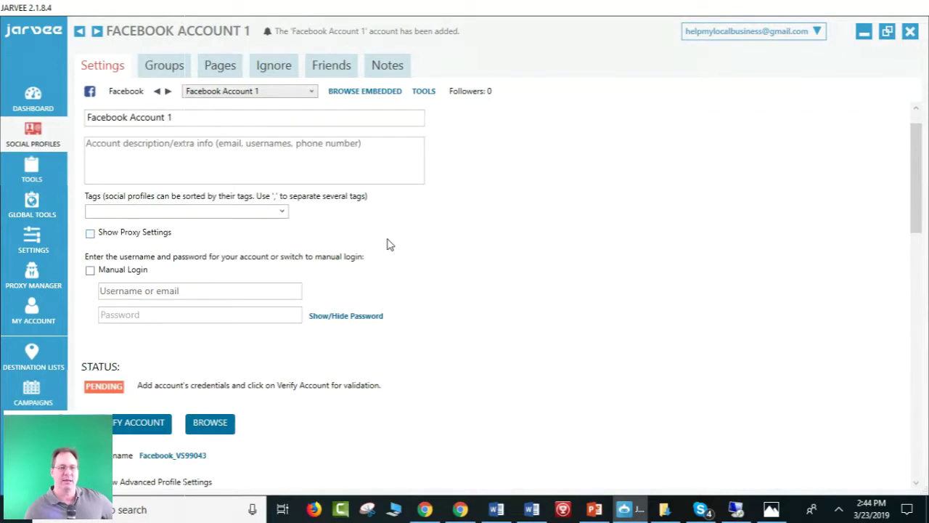
{"action": "scroll", "coordinate": [387, 245], "scroll_direction": "down", "scroll_amount": 4}
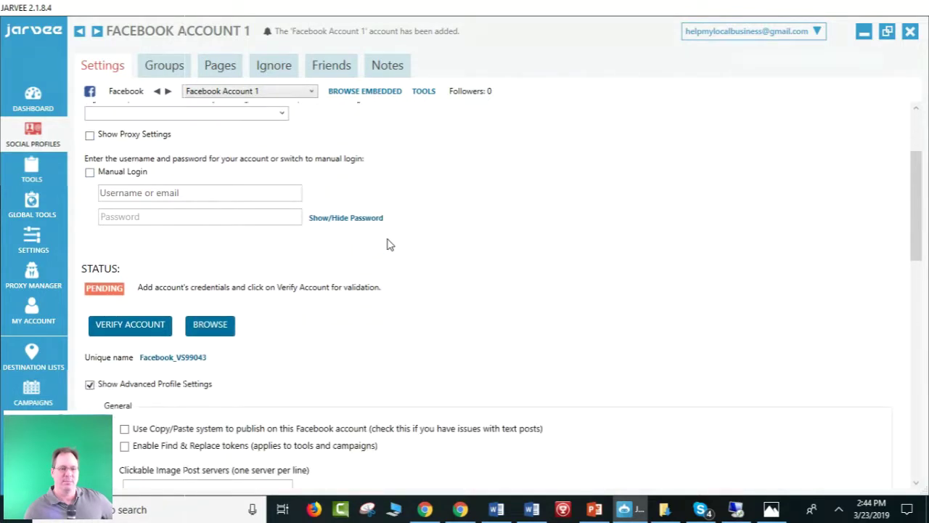
Enter the Facebook login e-mail as Account 1's username, correcting a typo at its end.
{"action": "scroll", "coordinate": [387, 245], "scroll_direction": "up", "scroll_amount": 1}
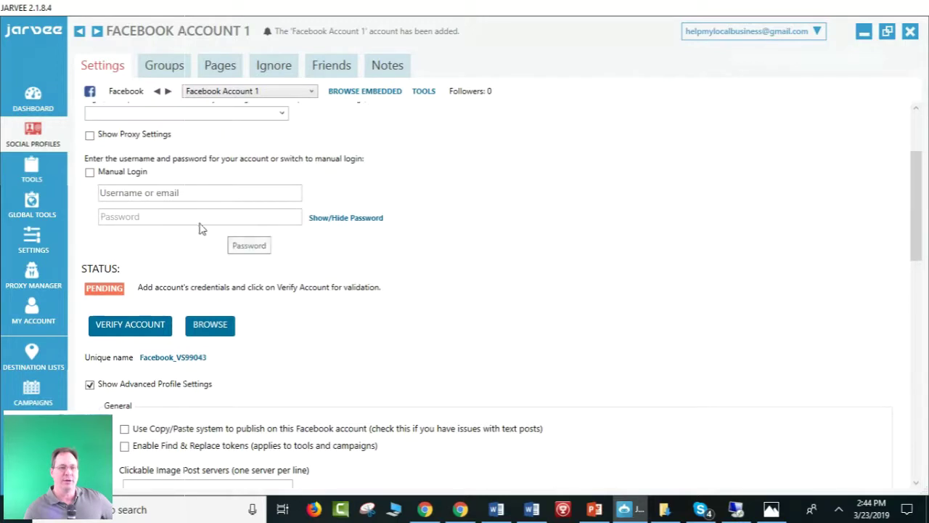
{"action": "left_click", "coordinate": [200, 195]}
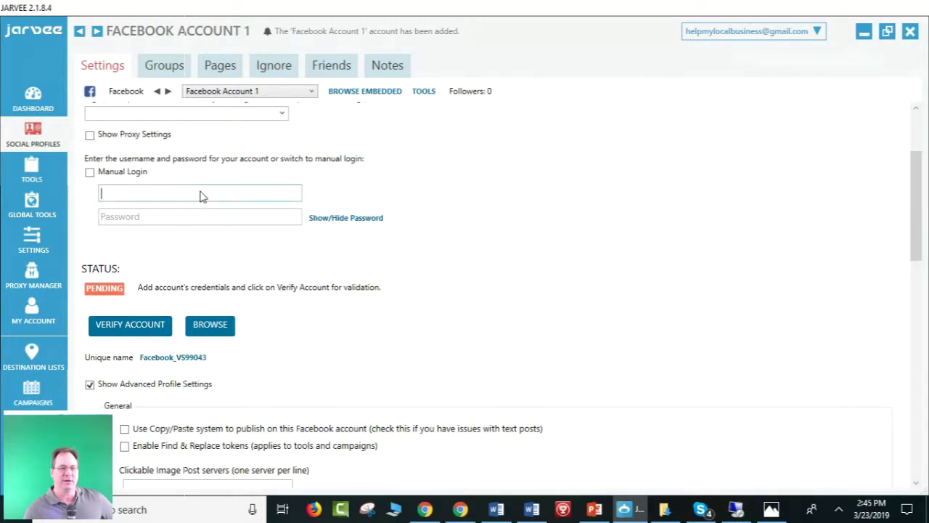
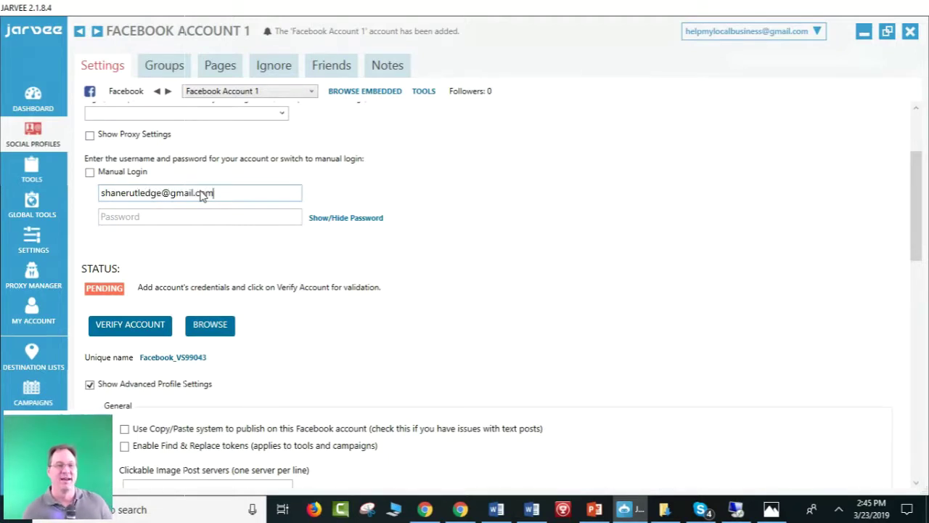
{"action": "left_click", "coordinate": [163, 222]}
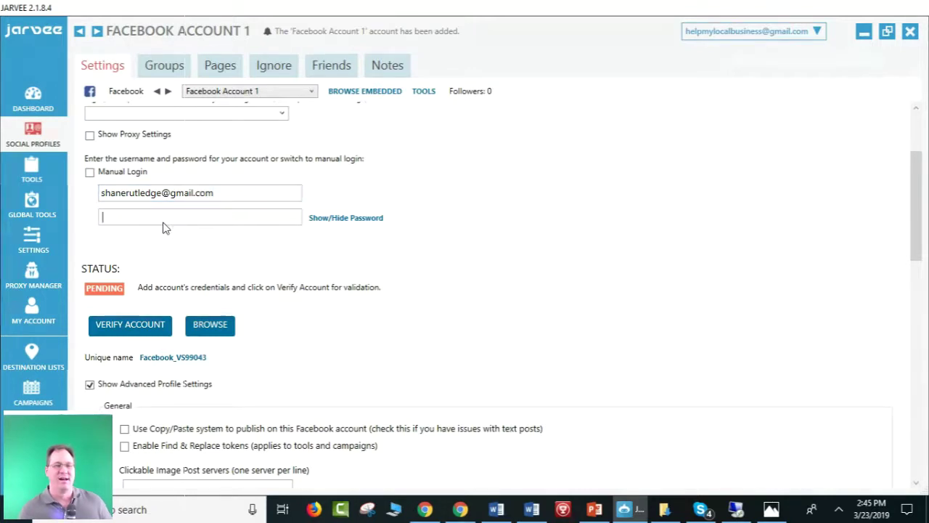
Shrink and move JARVEE aside, bring the WebinarHD admin tab forward, and open a new tab.
{"action": "double_click", "coordinate": [570, 7]}
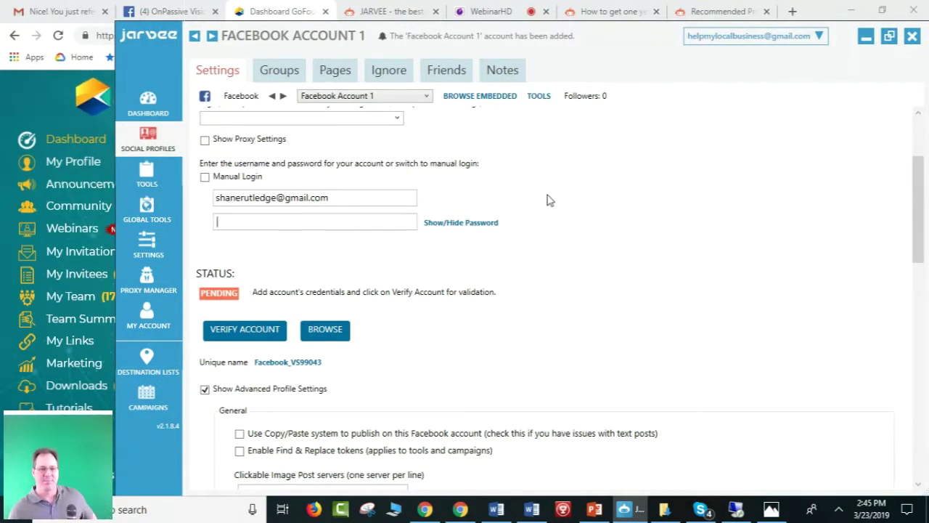
{"action": "left_click_drag", "start_coordinate": [608, 41], "coordinate": [579, 91]}
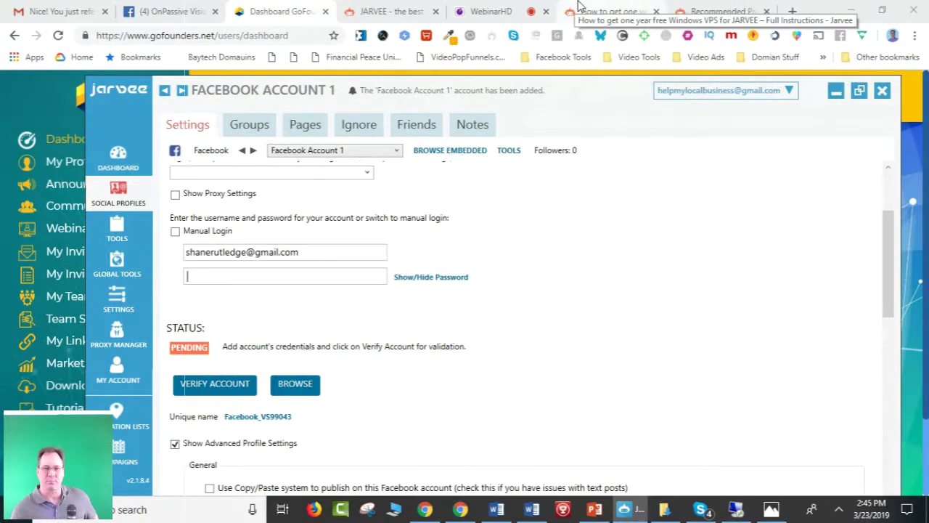
{"action": "left_click", "coordinate": [481, 12]}
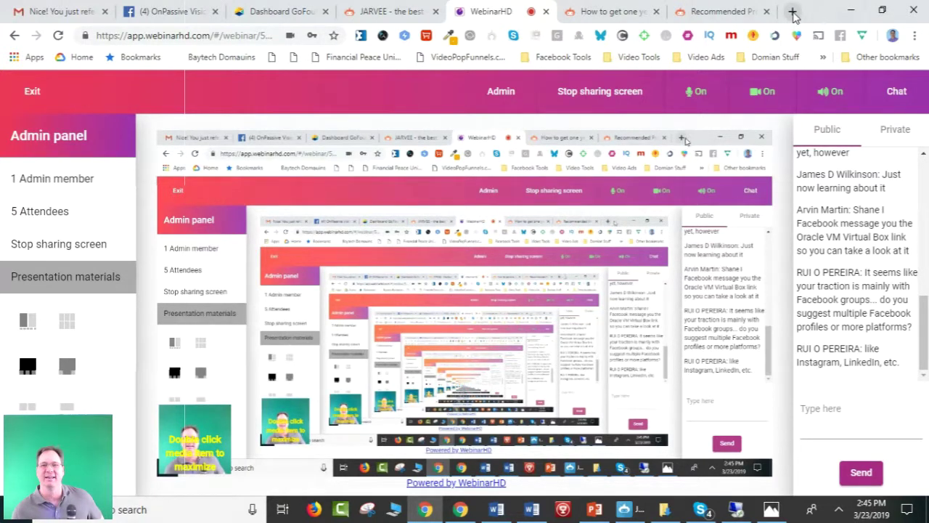
{"action": "left_click", "coordinate": [792, 11]}
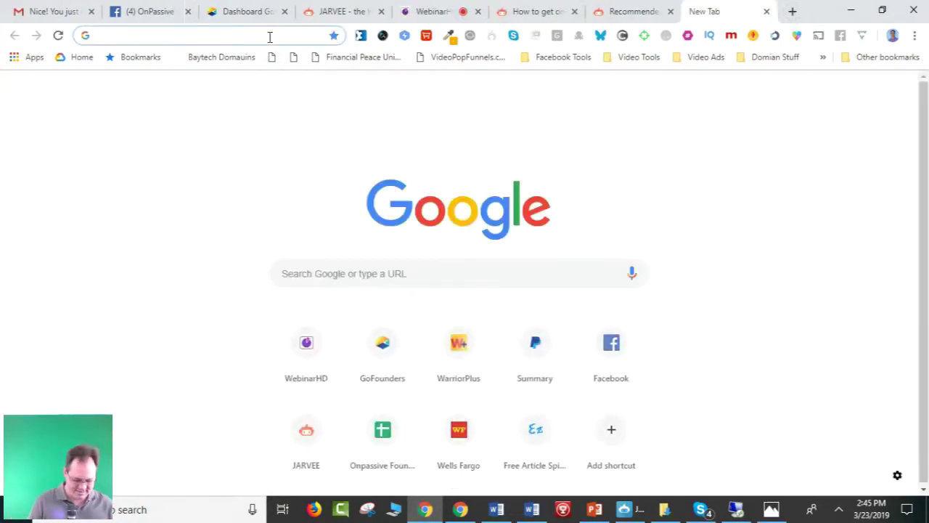
Open the Onpassive Founders spreadsheet from the 'google sheets' suggestions, then go back to the New Tab page.
{"action": "type", "text": "google "}
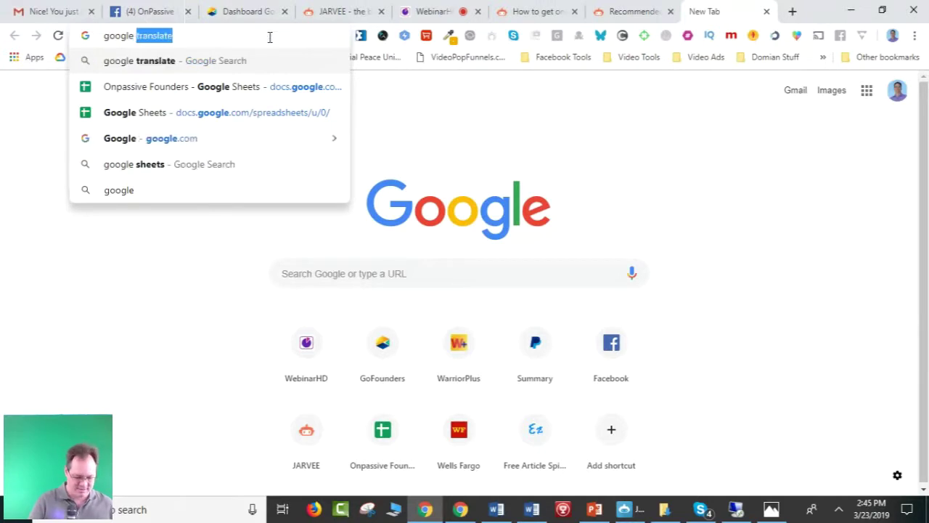
{"action": "type", "text": "sheets"}
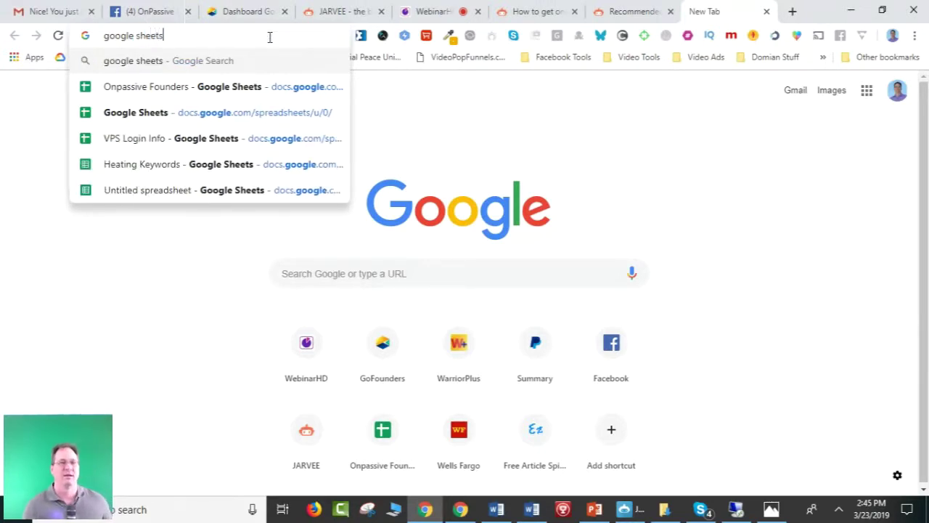
{"action": "left_click", "coordinate": [205, 88]}
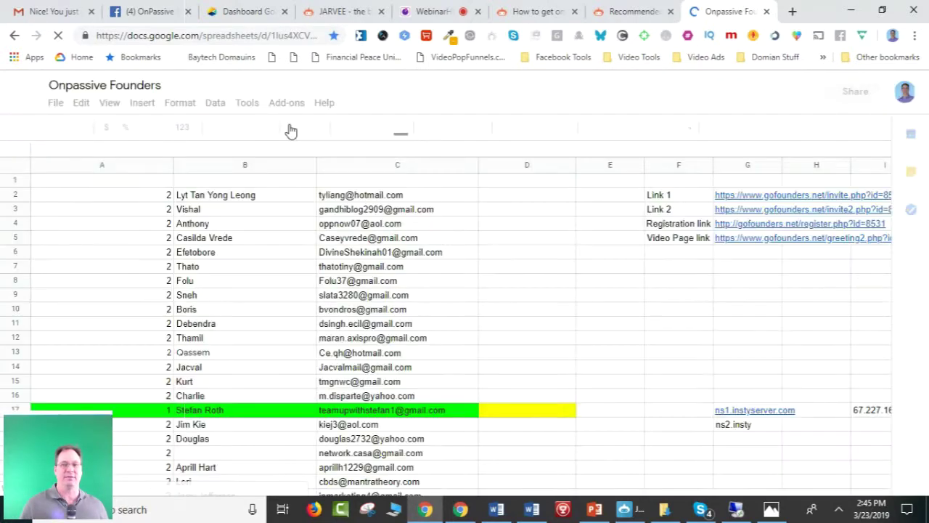
{"action": "left_click", "coordinate": [13, 35]}
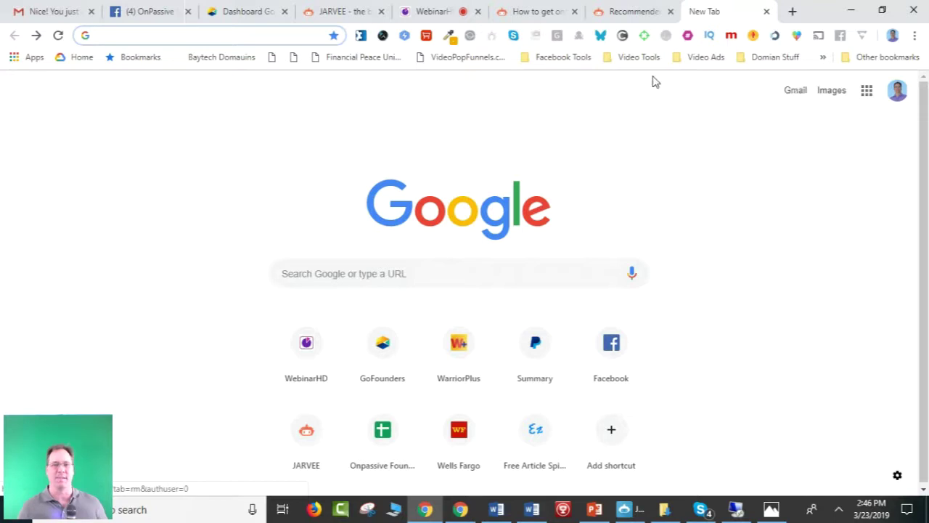
Search the web for 'google sheets', open the Google Sheets product page, then return to WebinarHD.
{"action": "left_click", "coordinate": [172, 29]}
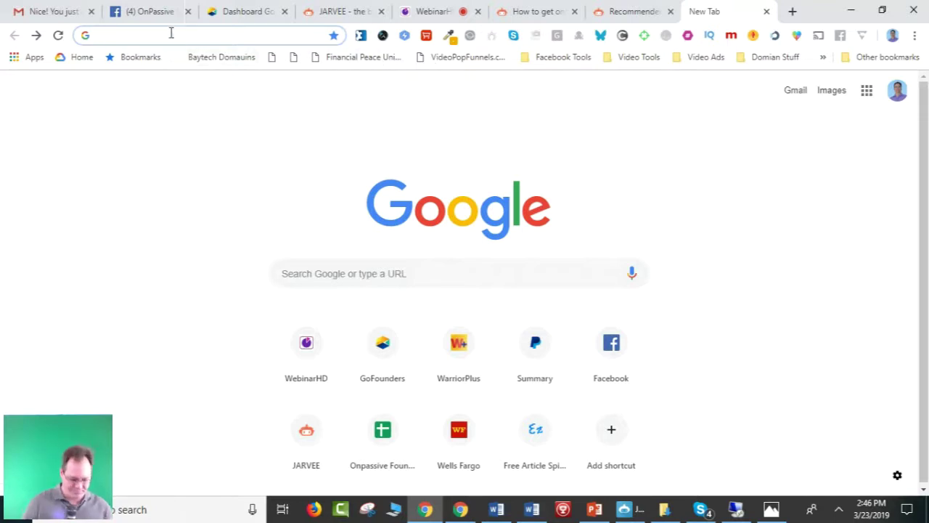
{"action": "type", "text": "google sheets"}
{"action": "key", "text": "Return"}
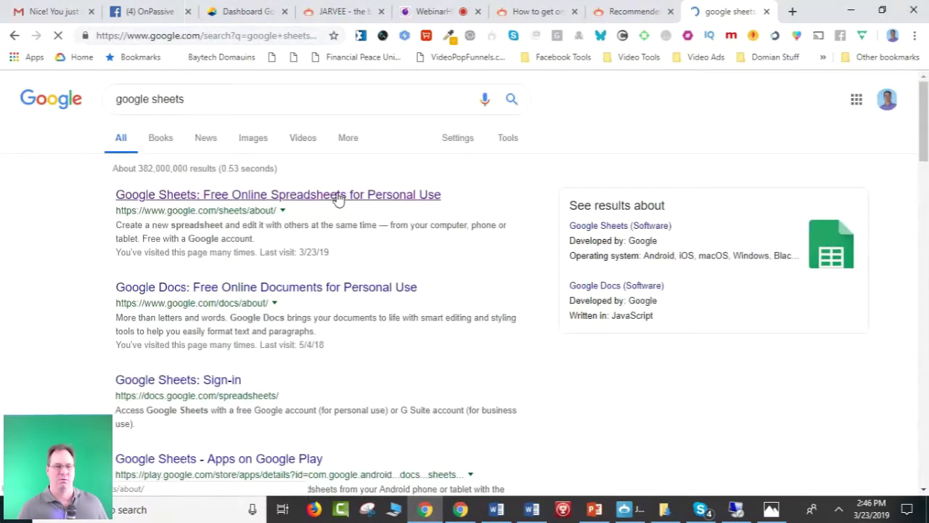
{"action": "left_click", "coordinate": [317, 193]}
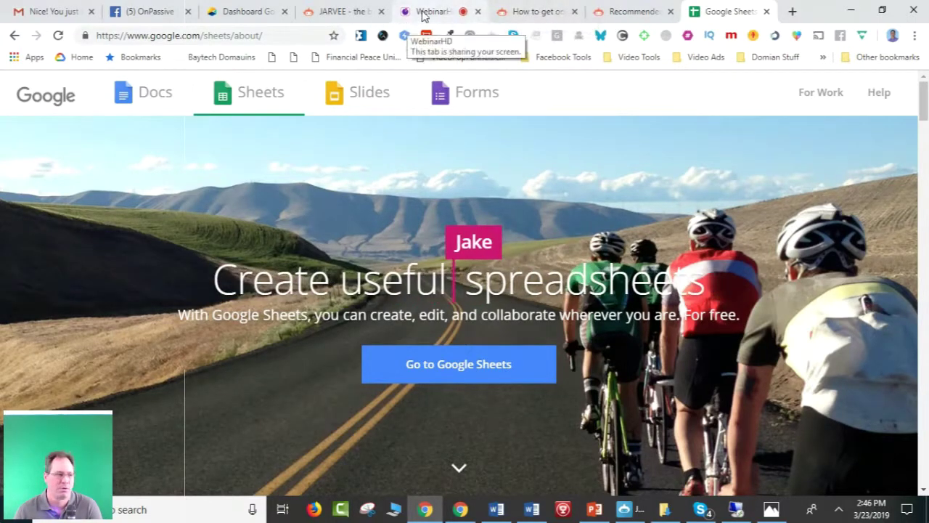
{"action": "left_click", "coordinate": [424, 13]}
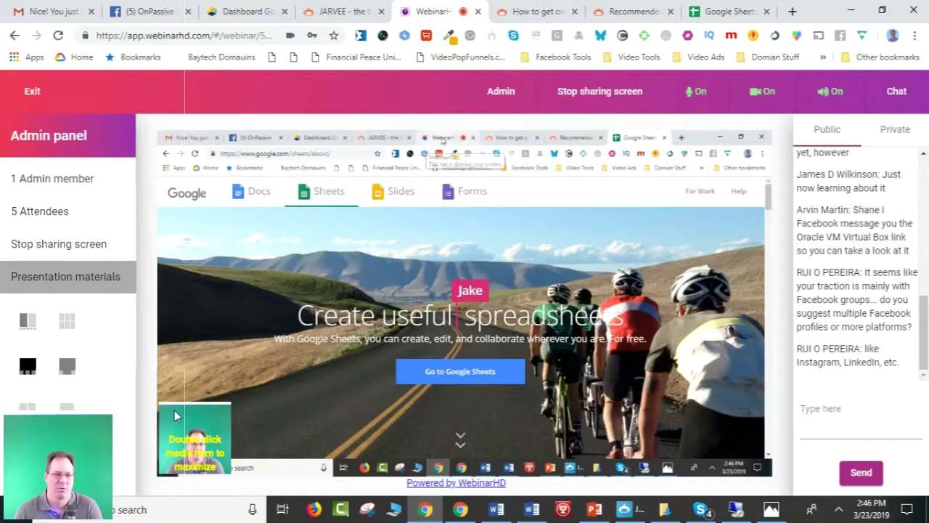
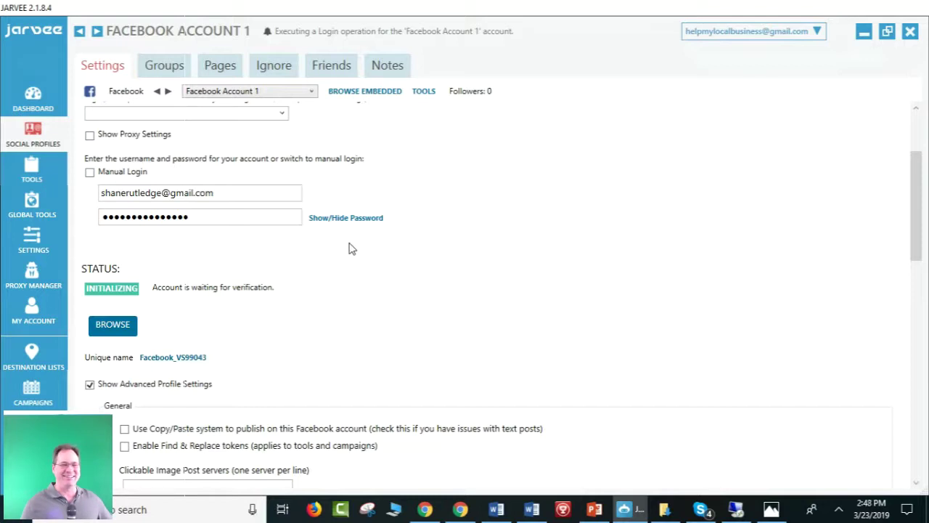
{"action": "scroll", "coordinate": [446, 172], "scroll_direction": "up", "scroll_amount": 1}
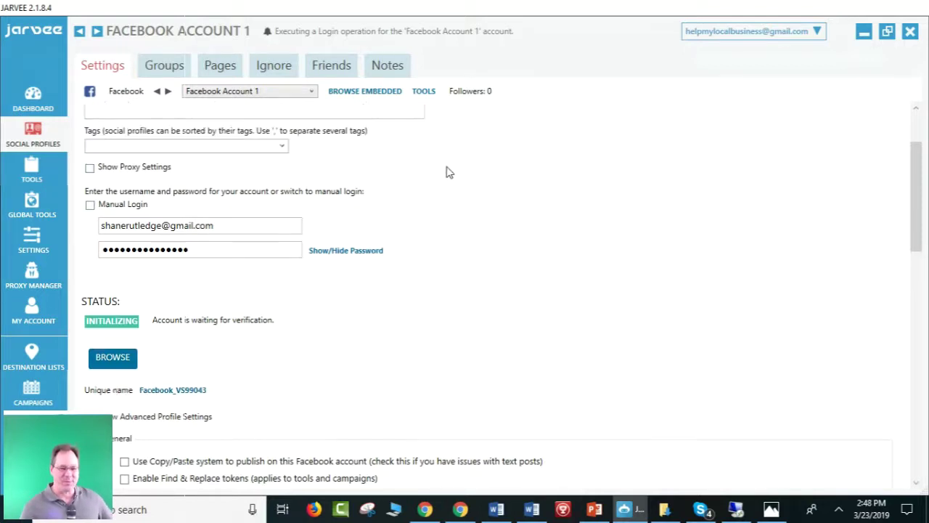
{"action": "scroll", "coordinate": [446, 172], "scroll_direction": "down", "scroll_amount": 3}
{"action": "scroll", "coordinate": [448, 172], "scroll_direction": "down", "scroll_amount": 1}
{"action": "scroll", "coordinate": [447, 172], "scroll_direction": "up", "scroll_amount": 2}
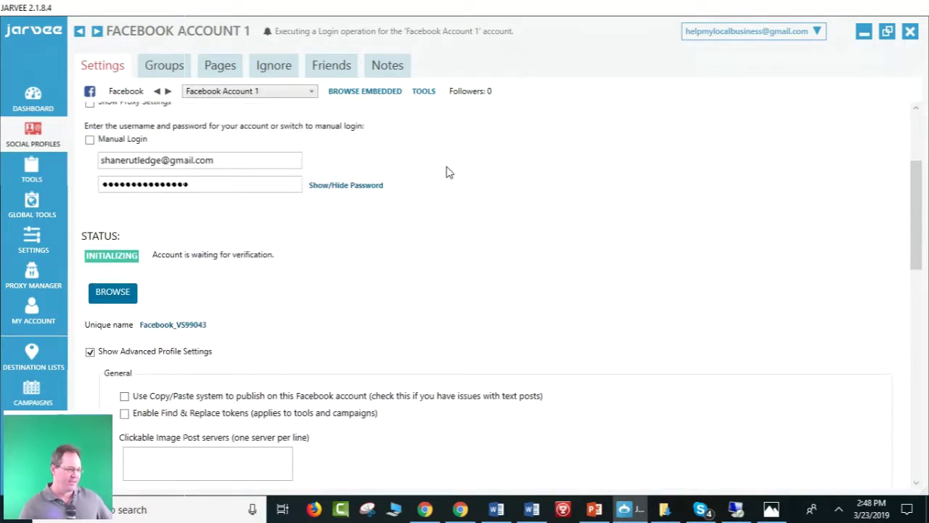
{"action": "scroll", "coordinate": [448, 172], "scroll_direction": "up", "scroll_amount": 2}
{"action": "scroll", "coordinate": [448, 173], "scroll_direction": "up", "scroll_amount": 3}
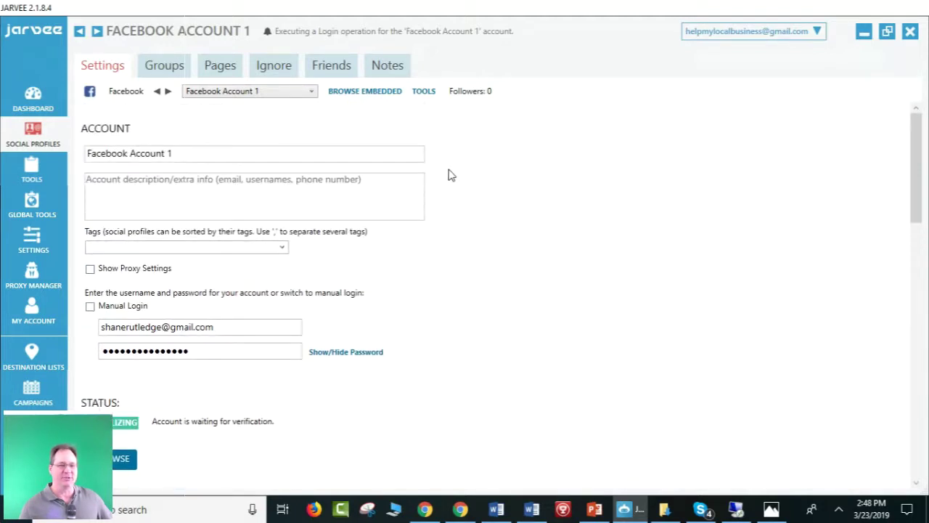
{"action": "left_click", "coordinate": [161, 74]}
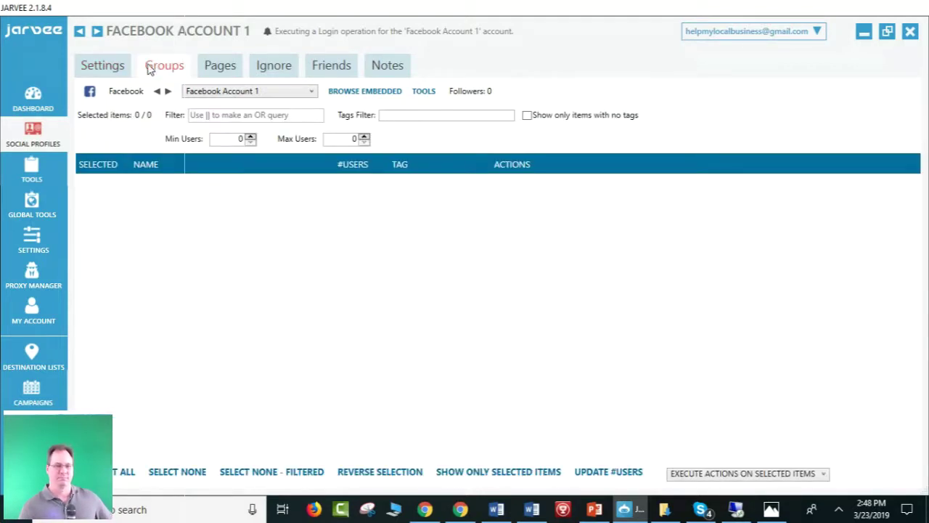
{"action": "left_click", "coordinate": [101, 65]}
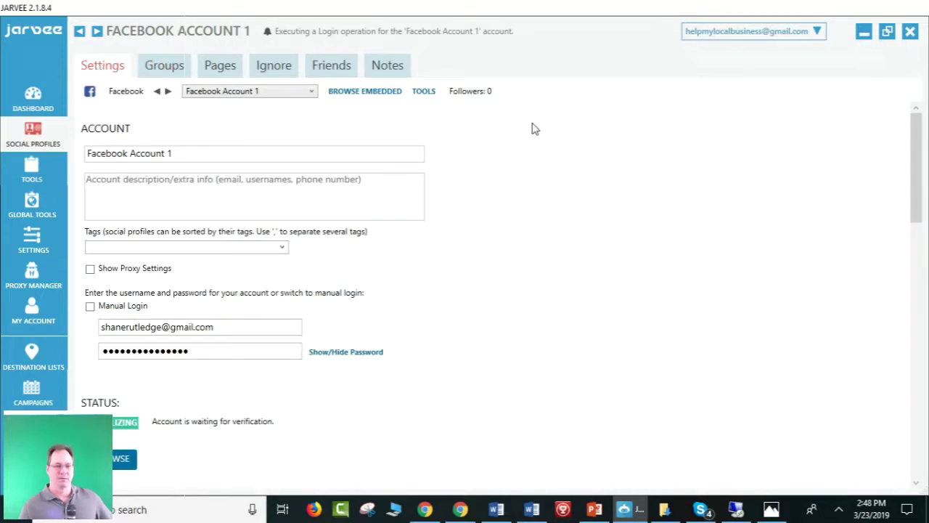
{"action": "scroll", "coordinate": [567, 306], "scroll_direction": "down", "scroll_amount": 1}
{"action": "scroll", "coordinate": [568, 306], "scroll_direction": "down", "scroll_amount": 1}
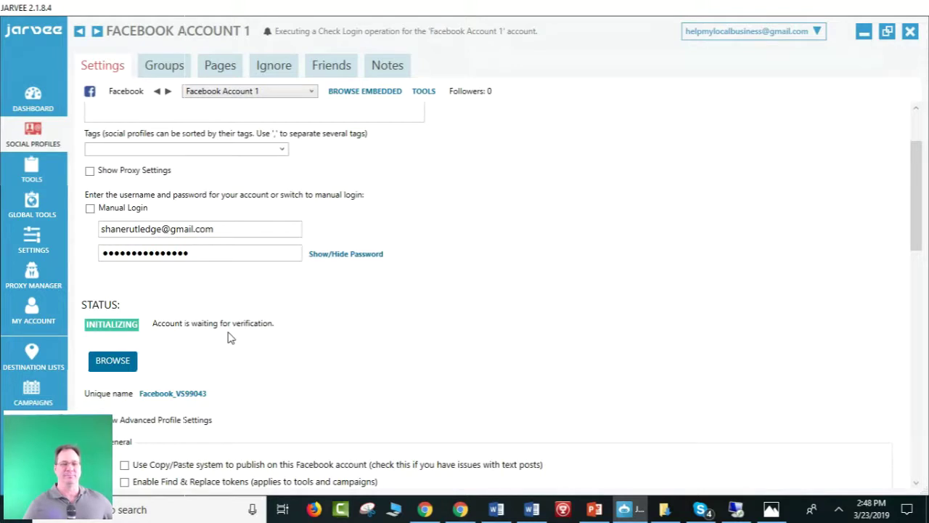
Scroll Facebook Account 1's Settings tab while the STATUS badge still reads INITIALIZING.
{"action": "scroll", "coordinate": [545, 259], "scroll_direction": "up", "scroll_amount": 1}
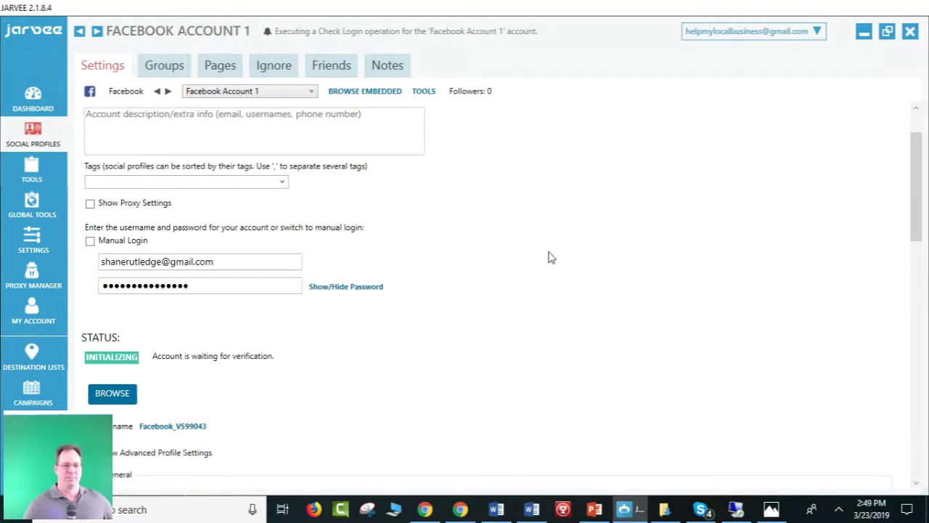
{"action": "scroll", "coordinate": [550, 257], "scroll_direction": "up", "scroll_amount": 2}
{"action": "scroll", "coordinate": [550, 258], "scroll_direction": "down", "scroll_amount": 3}
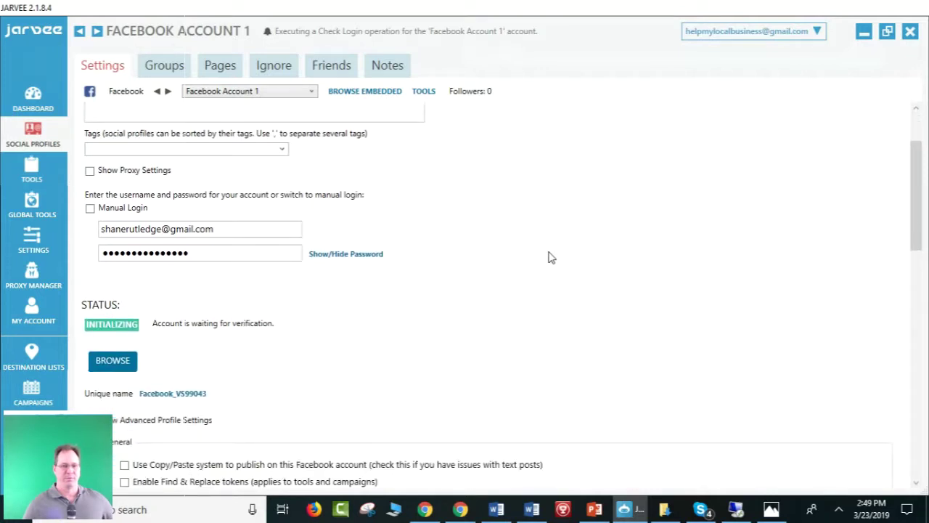
{"action": "scroll", "coordinate": [549, 257], "scroll_direction": "down", "scroll_amount": 1}
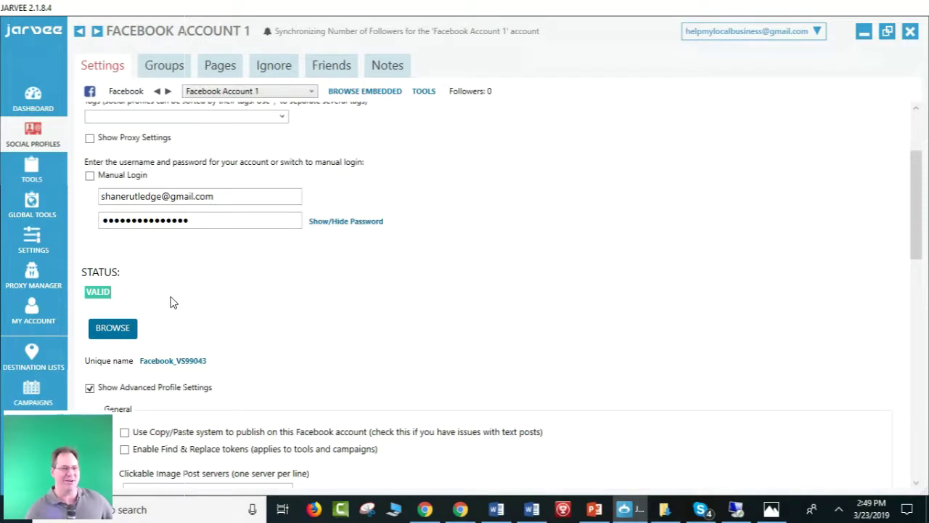
View the empty Groups list, then return to the Settings form and scroll through it.
{"action": "left_click", "coordinate": [167, 69]}
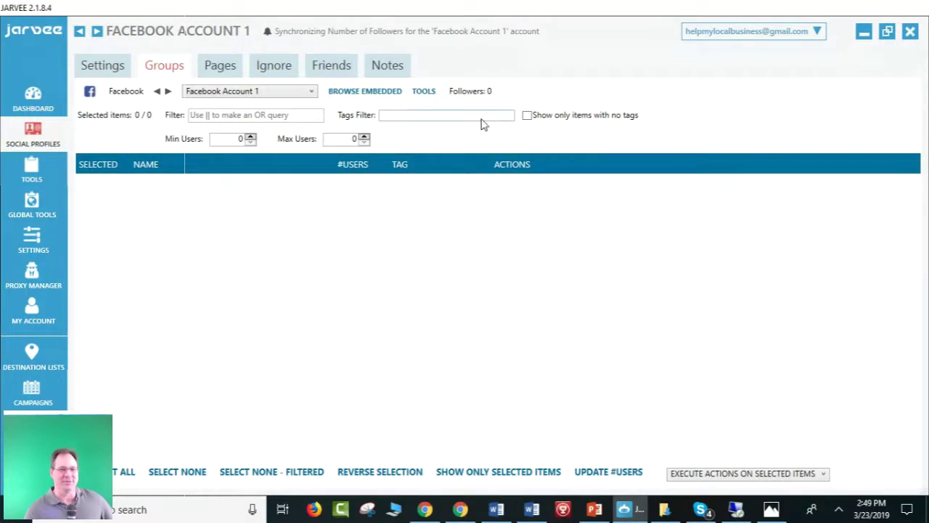
{"action": "left_click", "coordinate": [103, 70]}
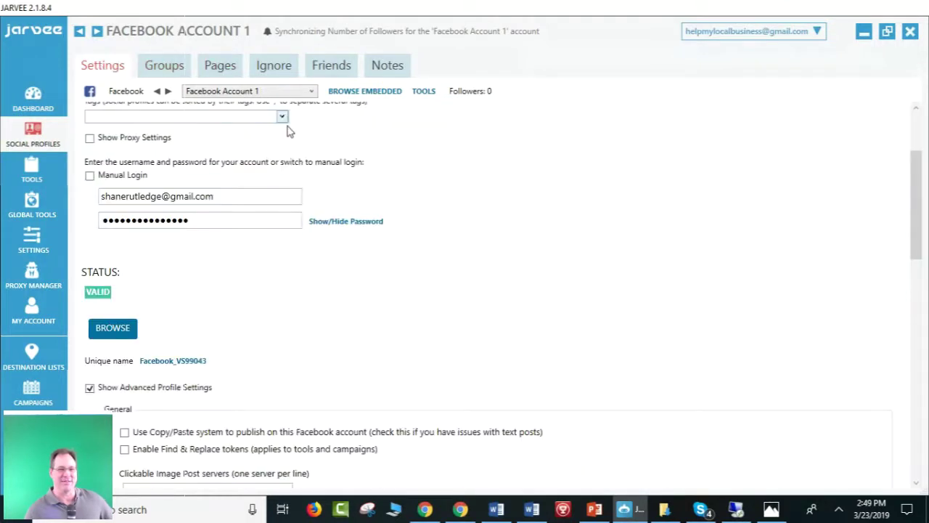
{"action": "scroll", "coordinate": [382, 301], "scroll_direction": "down", "scroll_amount": 2}
{"action": "scroll", "coordinate": [384, 300], "scroll_direction": "up", "scroll_amount": 1}
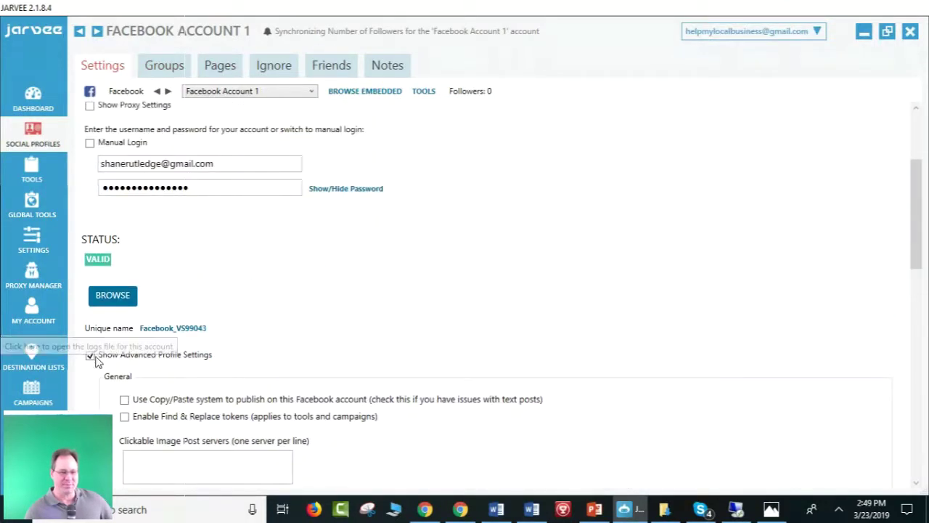
{"action": "scroll", "coordinate": [90, 366], "scroll_direction": "up", "scroll_amount": 5}
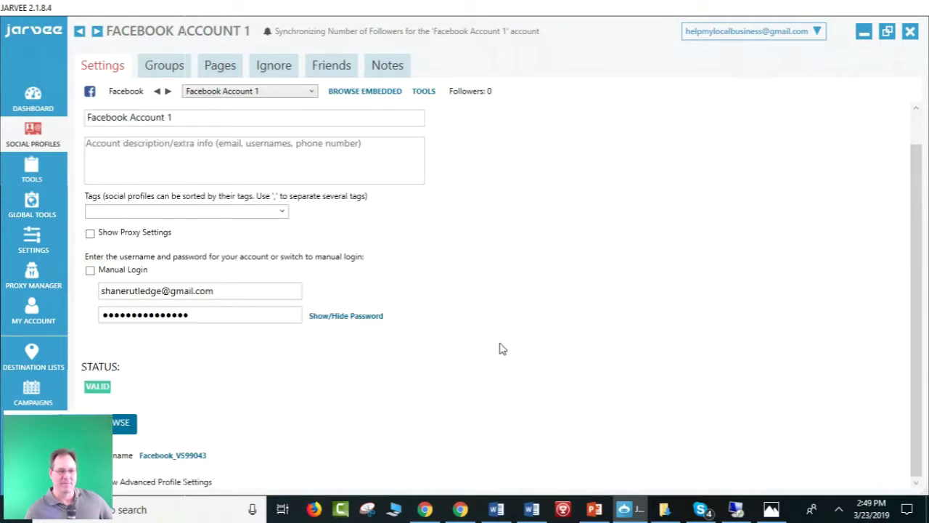
{"action": "scroll", "coordinate": [674, 291], "scroll_direction": "up", "scroll_amount": 1}
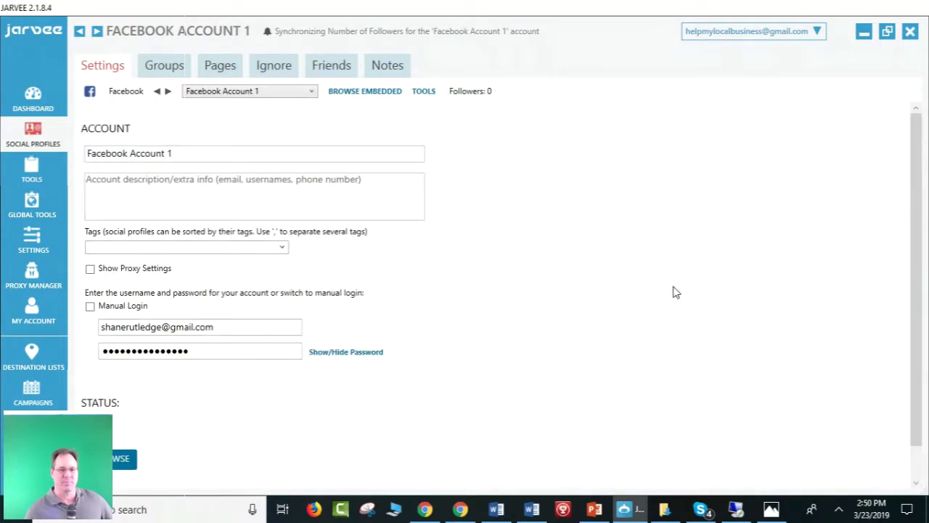
{"action": "scroll", "coordinate": [483, 312], "scroll_direction": "down", "scroll_amount": 1}
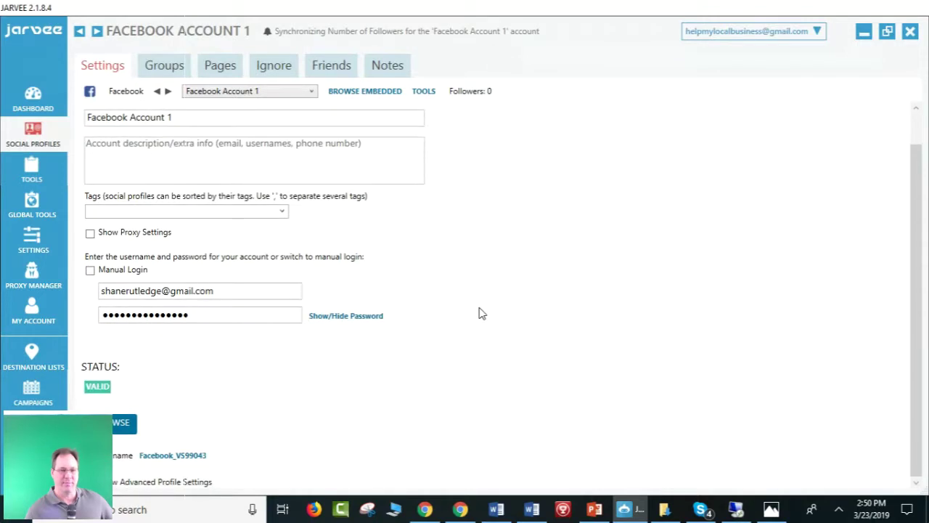
{"action": "scroll", "coordinate": [479, 312], "scroll_direction": "up", "scroll_amount": 1}
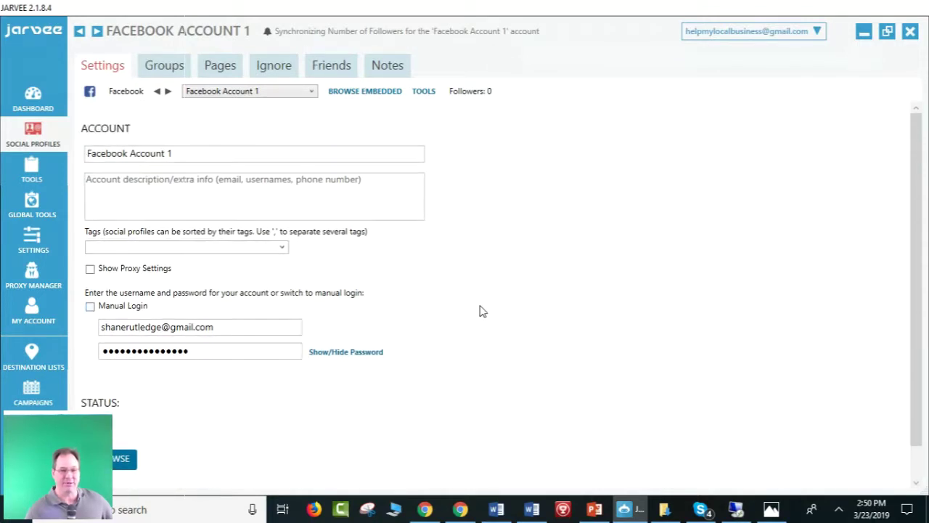
Check the Groups, Pages and Friends tabs, revisit Settings, and end on the empty Groups list.
{"action": "left_click", "coordinate": [168, 69]}
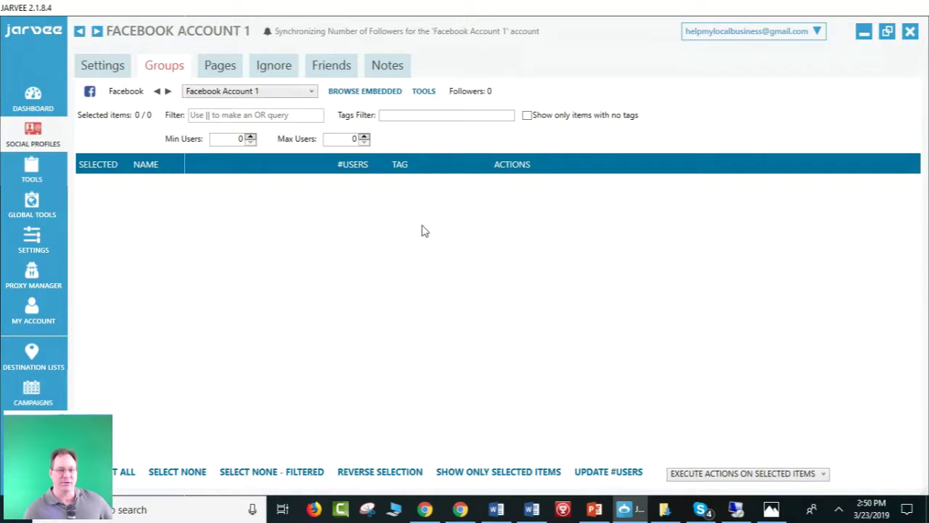
{"action": "left_click", "coordinate": [218, 70]}
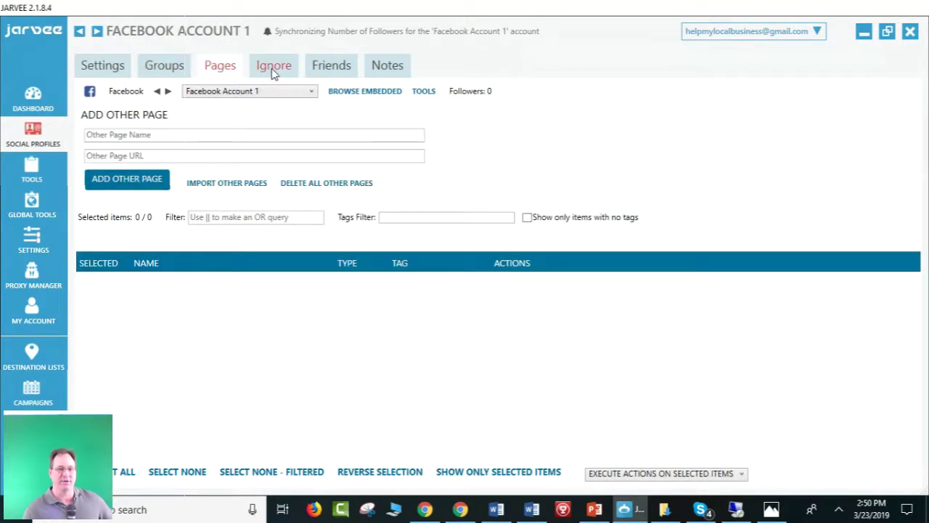
{"action": "left_click", "coordinate": [326, 68]}
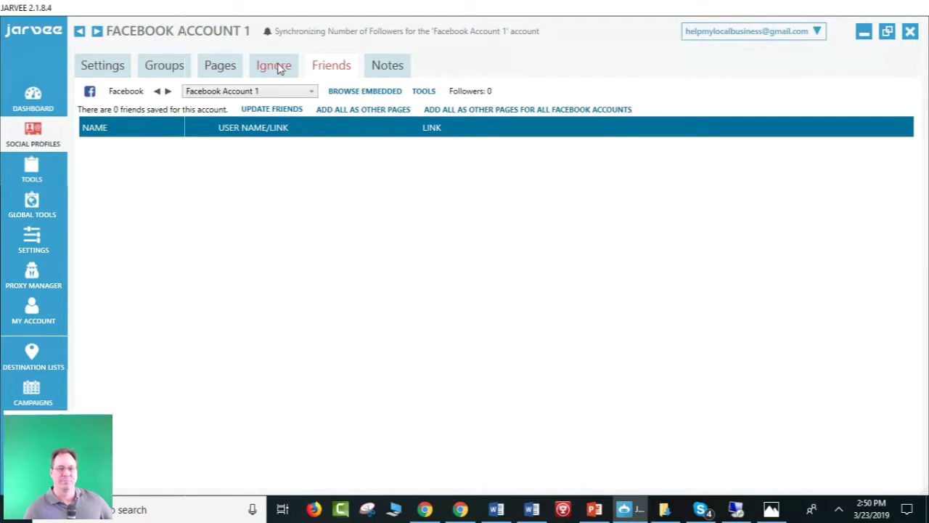
{"action": "left_click", "coordinate": [111, 67]}
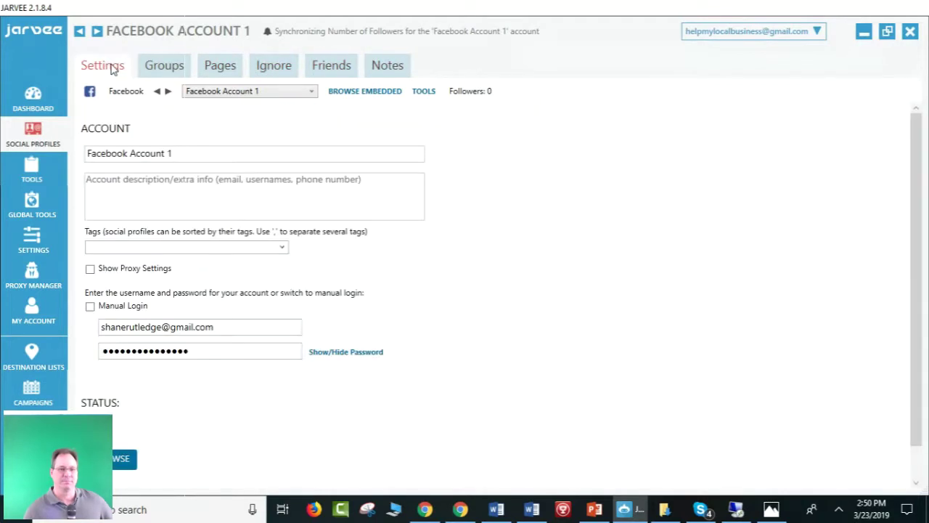
{"action": "scroll", "coordinate": [452, 278], "scroll_direction": "down", "scroll_amount": 1}
{"action": "scroll", "coordinate": [452, 280], "scroll_direction": "up", "scroll_amount": 1}
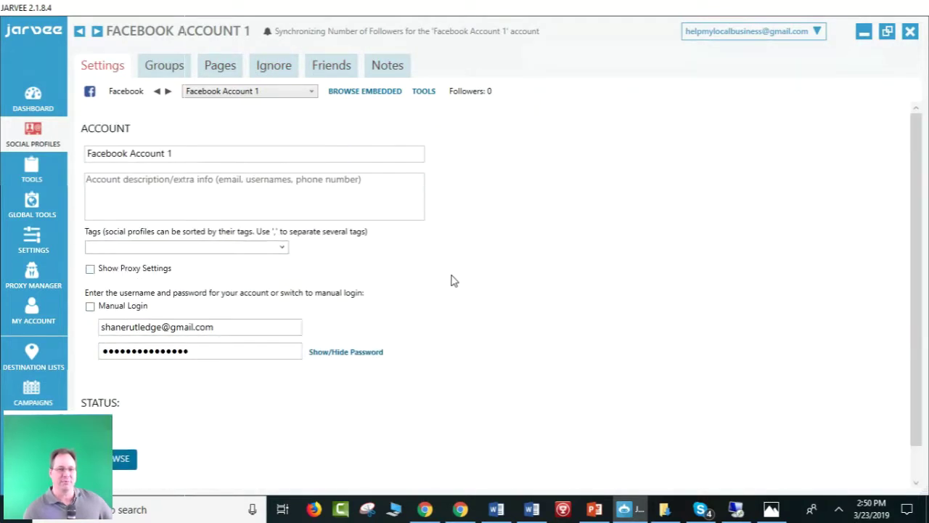
{"action": "left_click", "coordinate": [169, 73]}
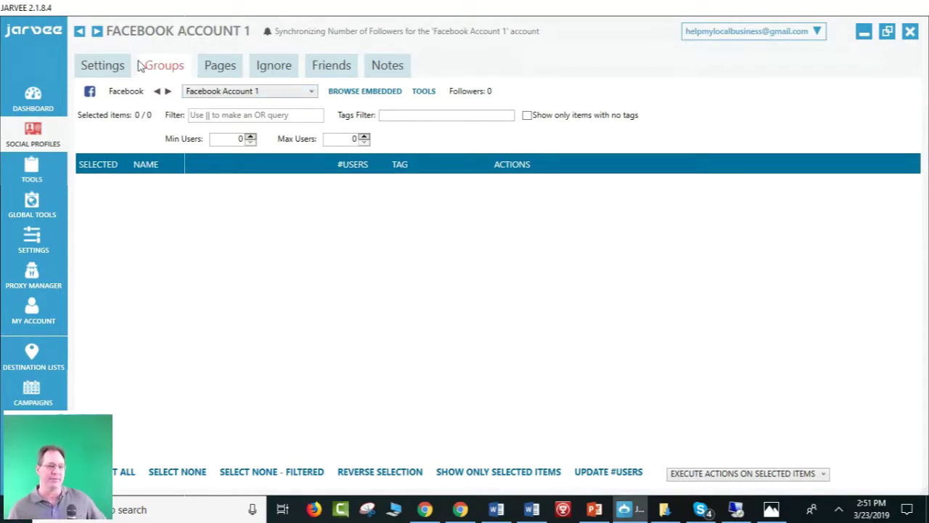
{"action": "left_click", "coordinate": [117, 68]}
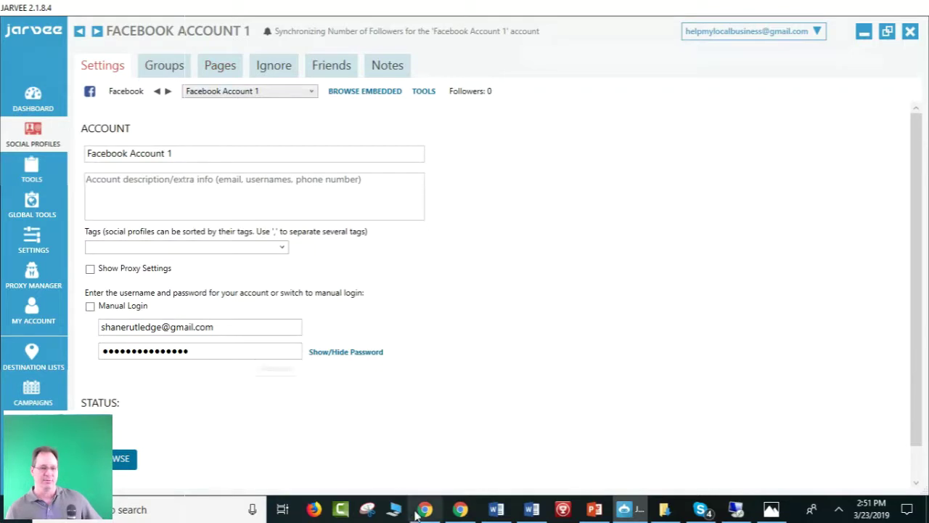
{"action": "scroll", "coordinate": [322, 432], "scroll_direction": "down", "scroll_amount": 1}
{"action": "scroll", "coordinate": [353, 388], "scroll_direction": "up", "scroll_amount": 1}
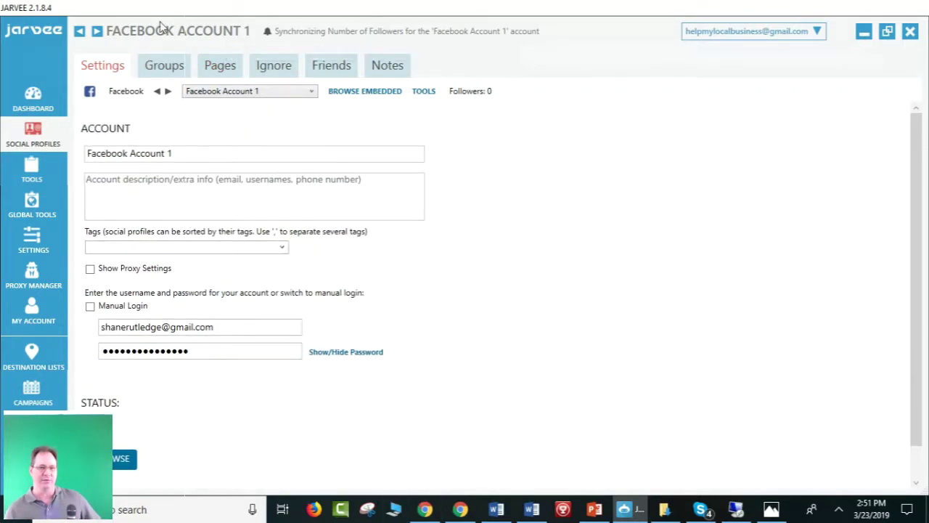
{"action": "left_click", "coordinate": [166, 67]}
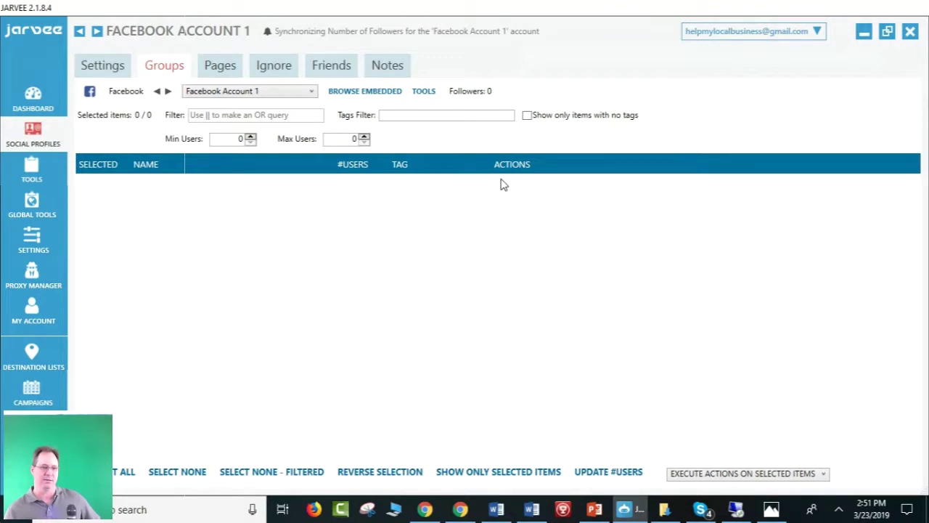
Send Jarvee to the tray, relaunch it from the desktop shortcut, and return to the webinar window.
{"action": "left_click", "coordinate": [907, 33]}
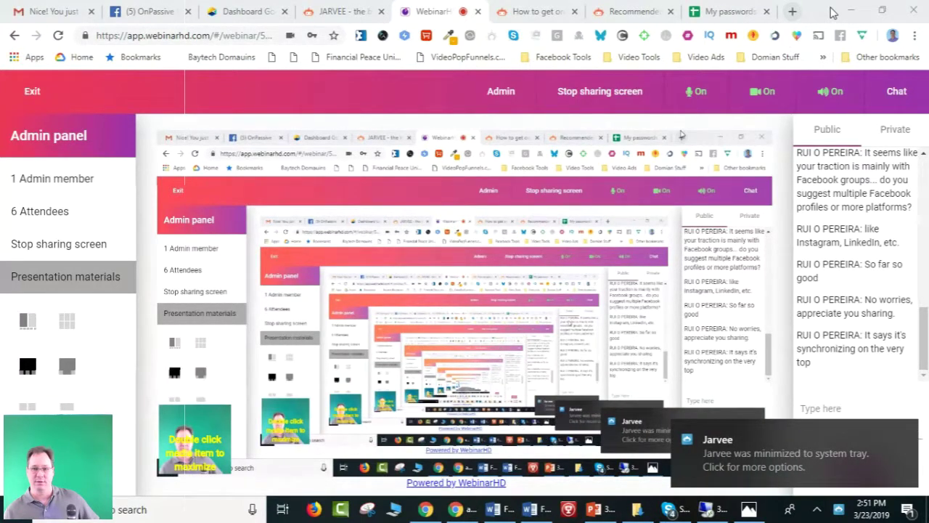
{"action": "left_click", "coordinate": [852, 11]}
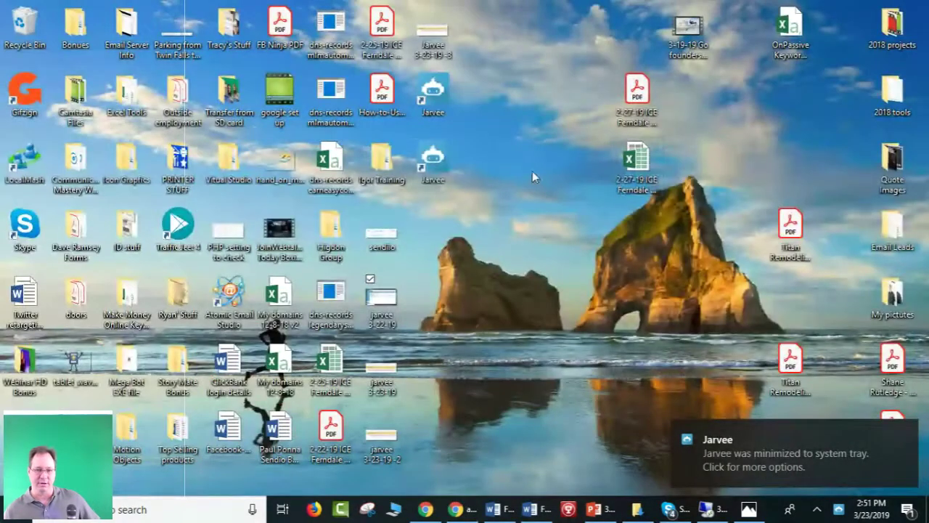
{"action": "left_click", "coordinate": [445, 160]}
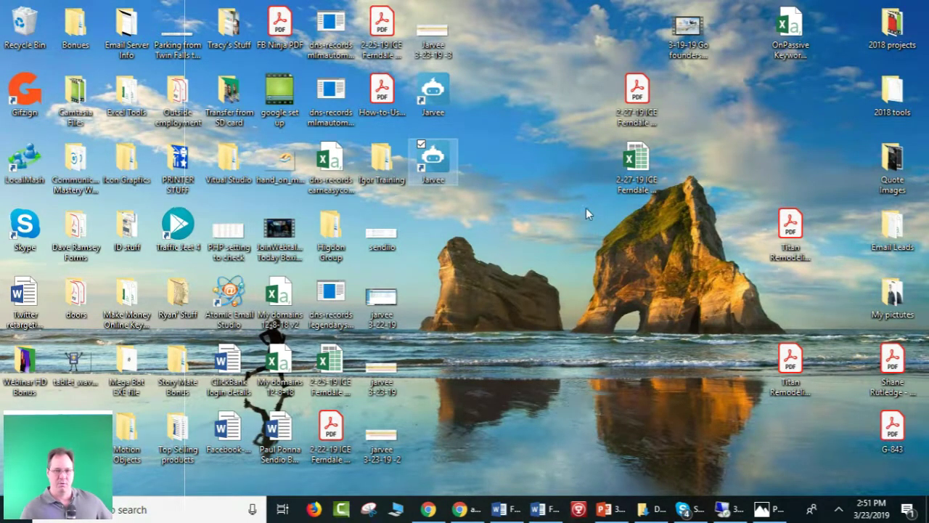
{"action": "double_click", "coordinate": [434, 159]}
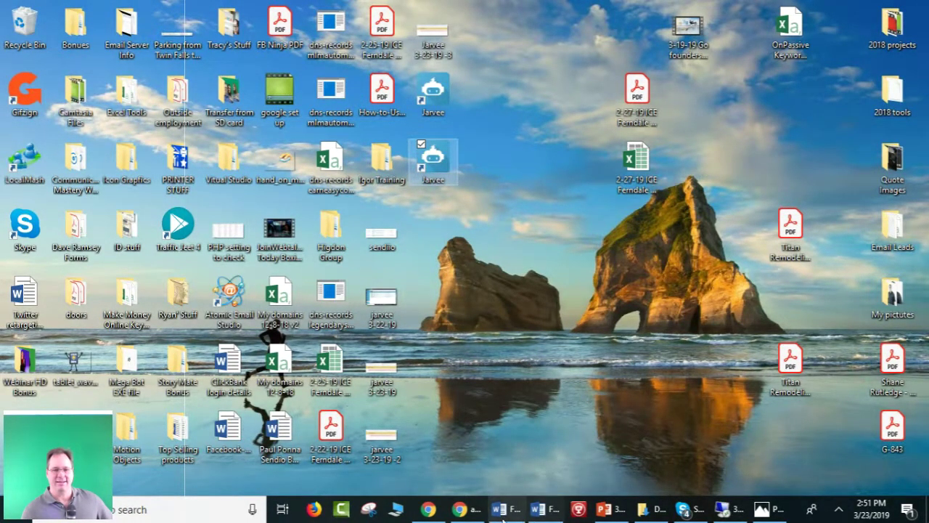
{"action": "mouse_move", "coordinate": [428, 511]}
{"action": "left_click", "coordinate": [374, 452]}
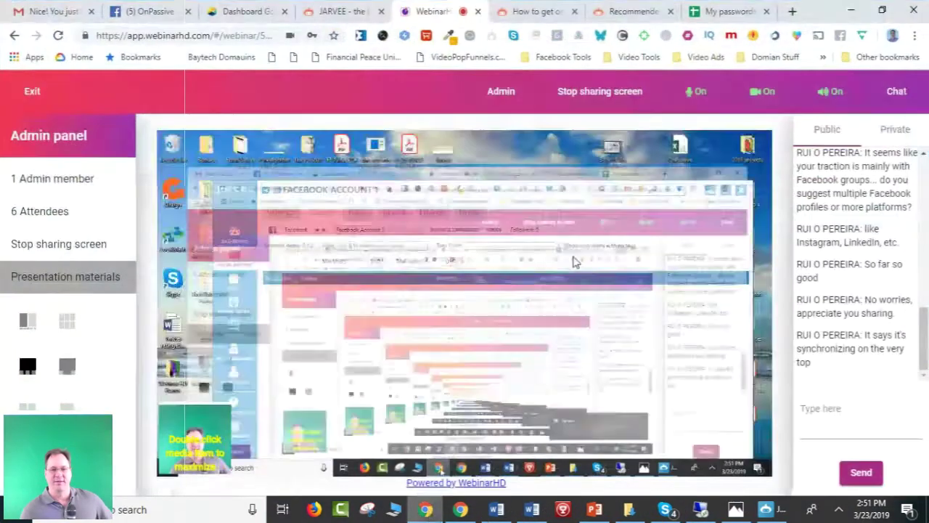
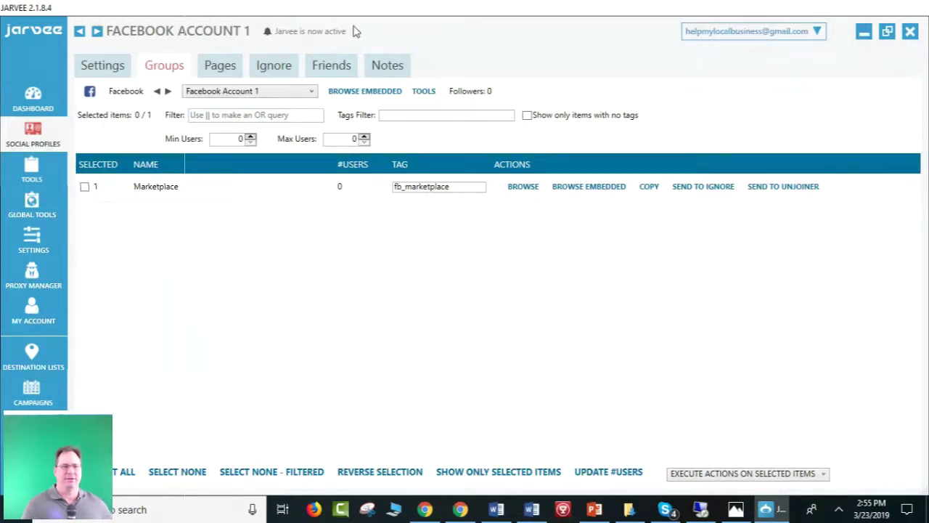
Leave the Groups list and show Facebook Account 1's Settings form with its login username and password.
{"action": "left_click", "coordinate": [102, 69]}
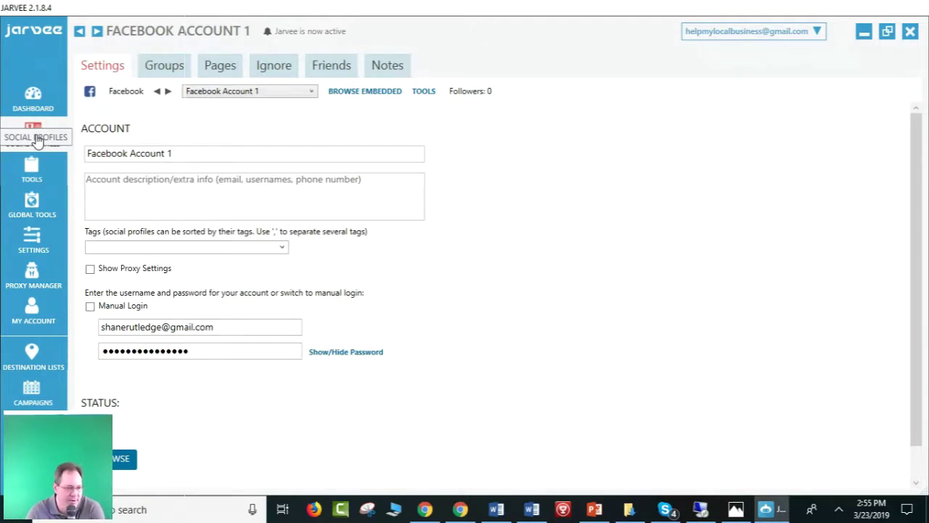
{"action": "left_click", "coordinate": [38, 141]}
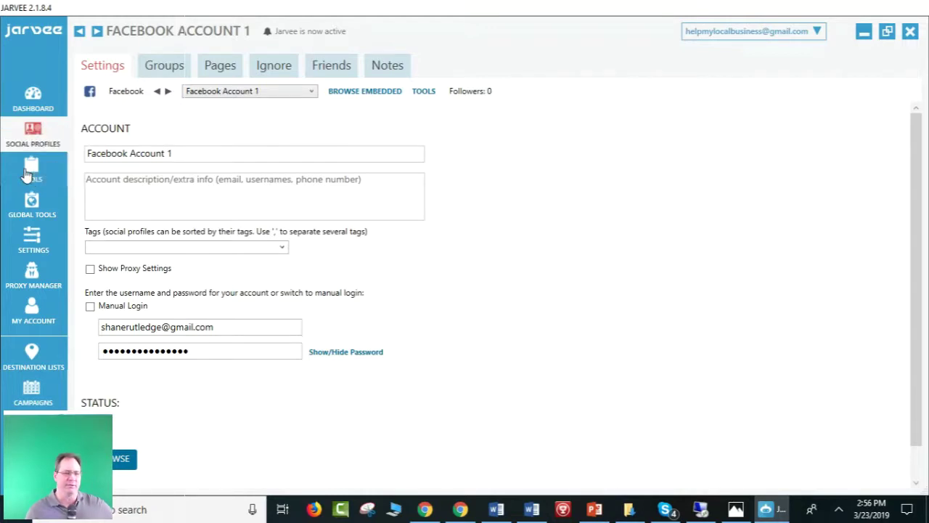
Go through Tools and Global Tools to Software Settings, showing the 12-hour sync wait and 10 RSS campaigns.
{"action": "left_click", "coordinate": [26, 174]}
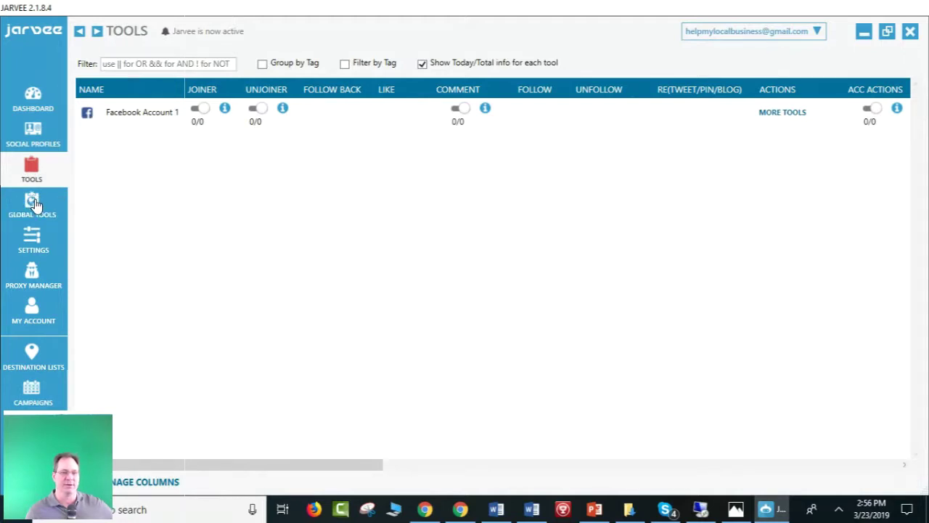
{"action": "left_click", "coordinate": [36, 205]}
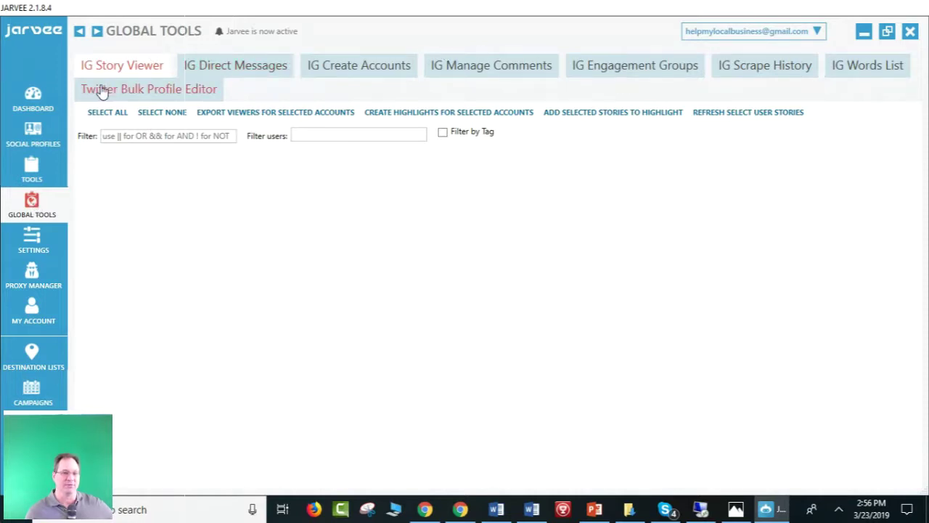
{"action": "left_click", "coordinate": [34, 242]}
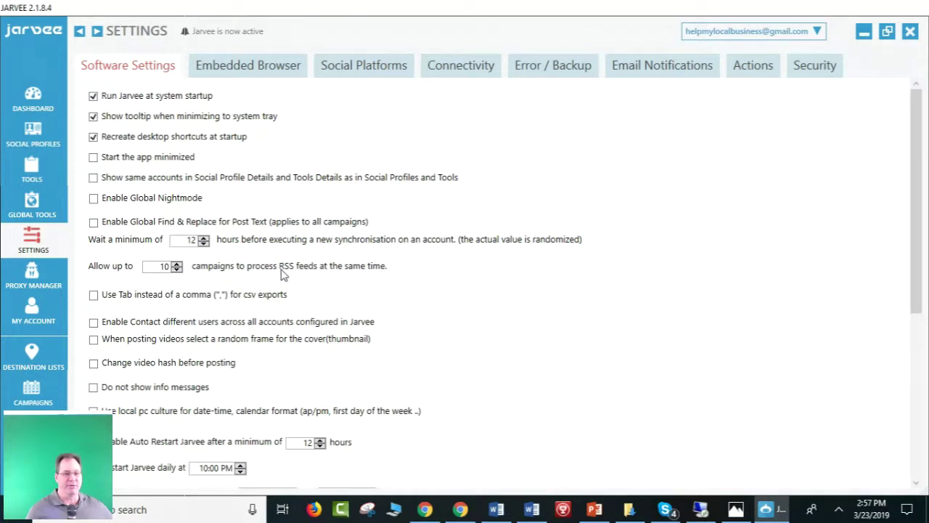
{"action": "scroll", "coordinate": [283, 275], "scroll_direction": "down", "scroll_amount": 3}
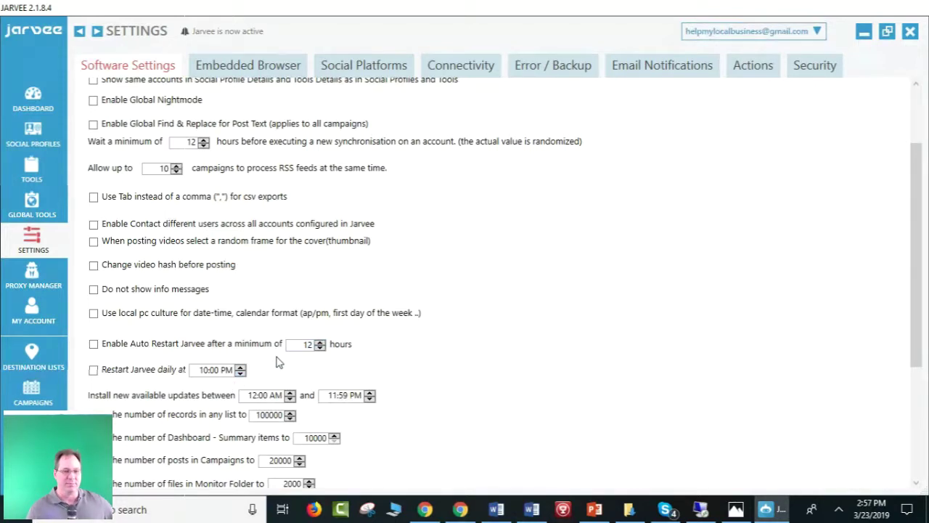
{"action": "scroll", "coordinate": [278, 361], "scroll_direction": "down", "scroll_amount": 1}
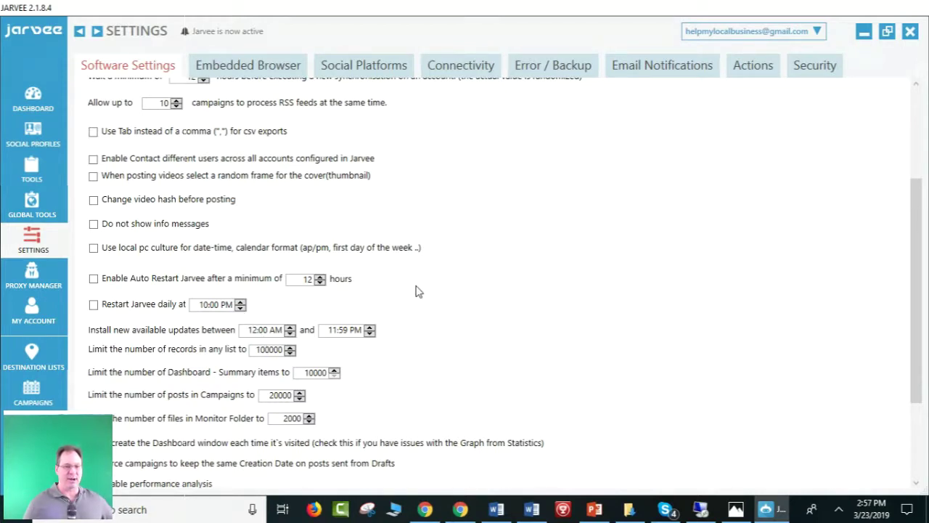
{"action": "scroll", "coordinate": [402, 349], "scroll_direction": "down", "scroll_amount": 1}
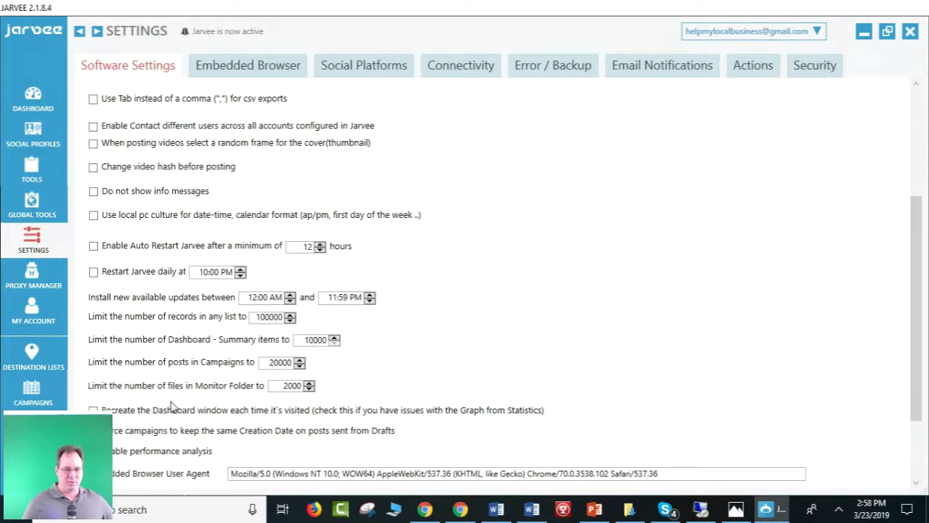
{"action": "scroll", "coordinate": [244, 404], "scroll_direction": "down", "scroll_amount": 1}
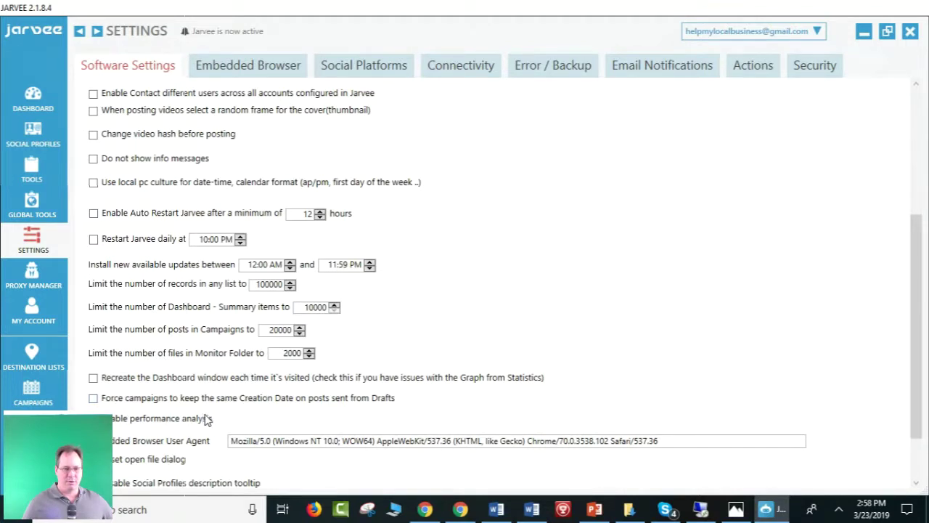
{"action": "scroll", "coordinate": [209, 421], "scroll_direction": "down", "scroll_amount": 1}
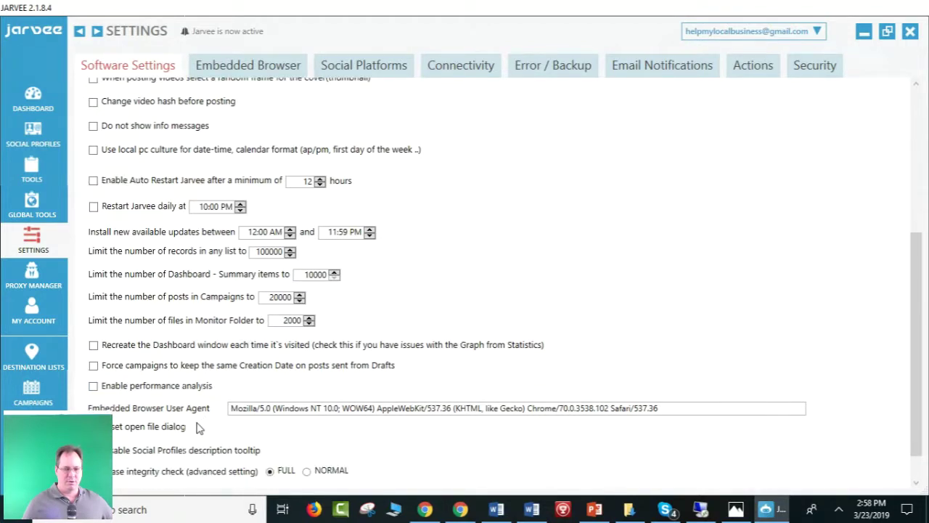
{"action": "scroll", "coordinate": [200, 428], "scroll_direction": "down", "scroll_amount": 1}
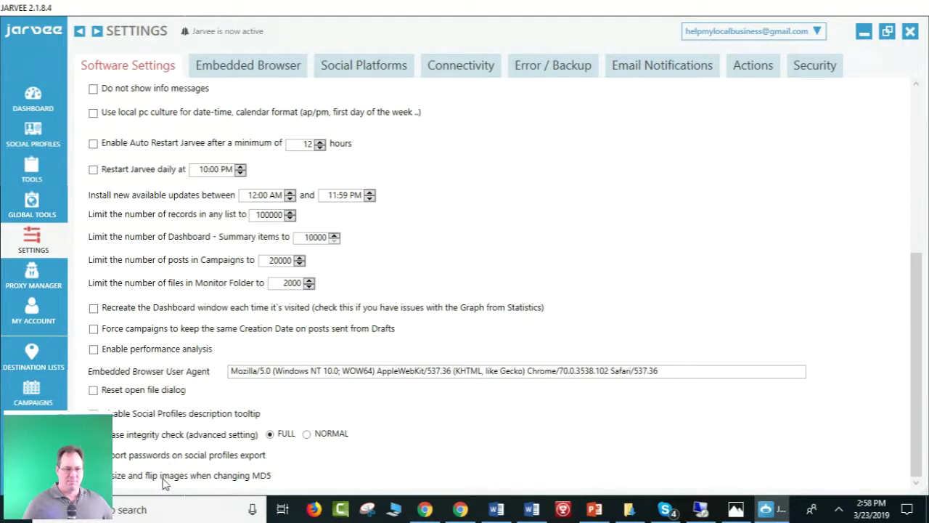
{"action": "mouse_move", "coordinate": [201, 481]}
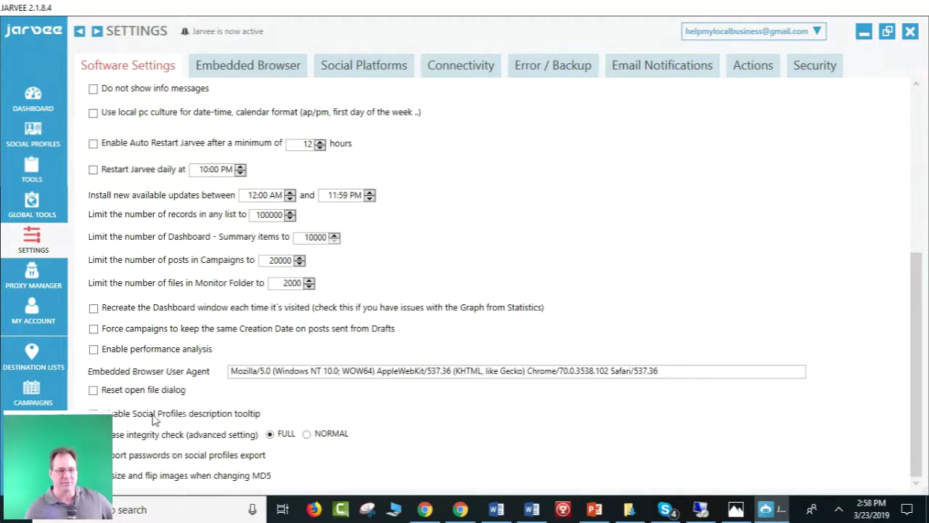
{"action": "scroll", "coordinate": [154, 418], "scroll_direction": "up", "scroll_amount": 3}
{"action": "scroll", "coordinate": [154, 419], "scroll_direction": "up", "scroll_amount": 3}
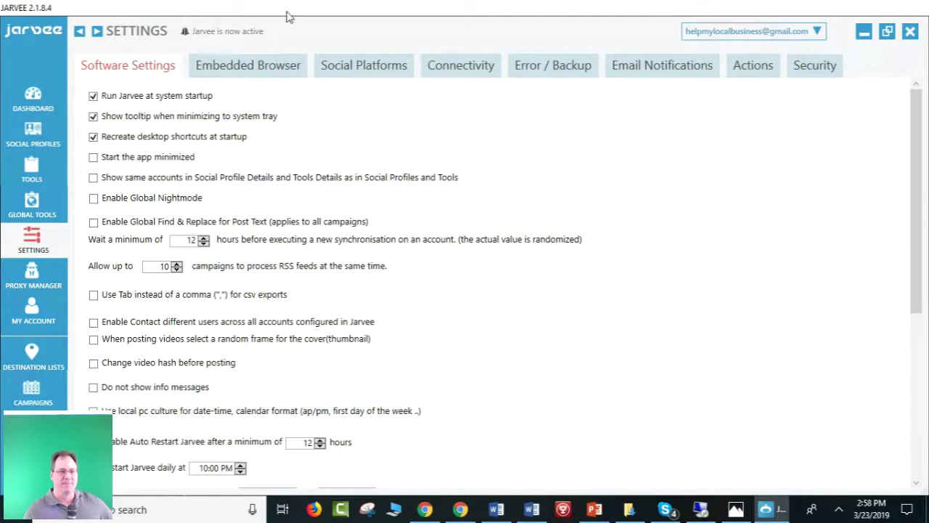
View the Embedded Browser settings: 15 primary, 5 secondary browsers and a 140-second timeout.
{"action": "left_click", "coordinate": [245, 69]}
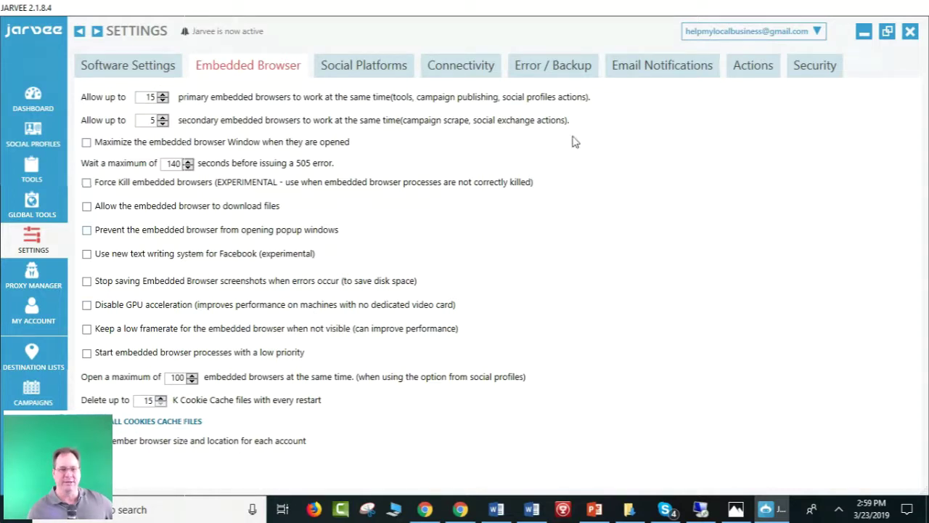
View Facebook platform settings: 24-hour friend-list refresh wait and sync on up to 5 accounts.
{"action": "left_click", "coordinate": [329, 71]}
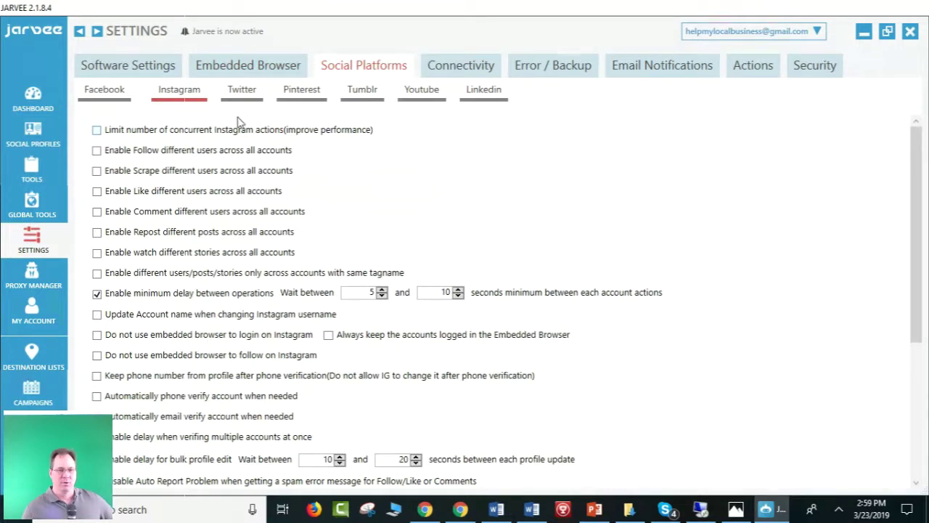
{"action": "left_click", "coordinate": [108, 92]}
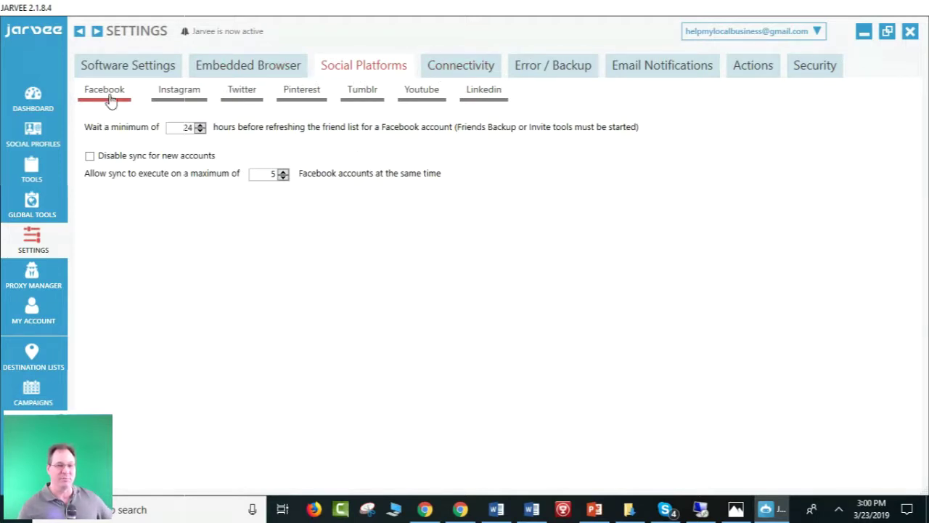
{"action": "left_click", "coordinate": [468, 68]}
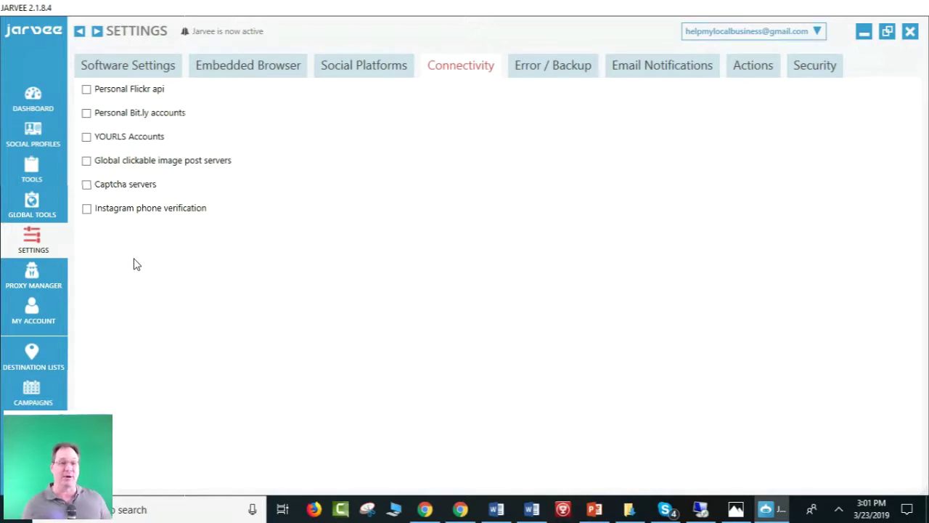
{"action": "left_click", "coordinate": [133, 210]}
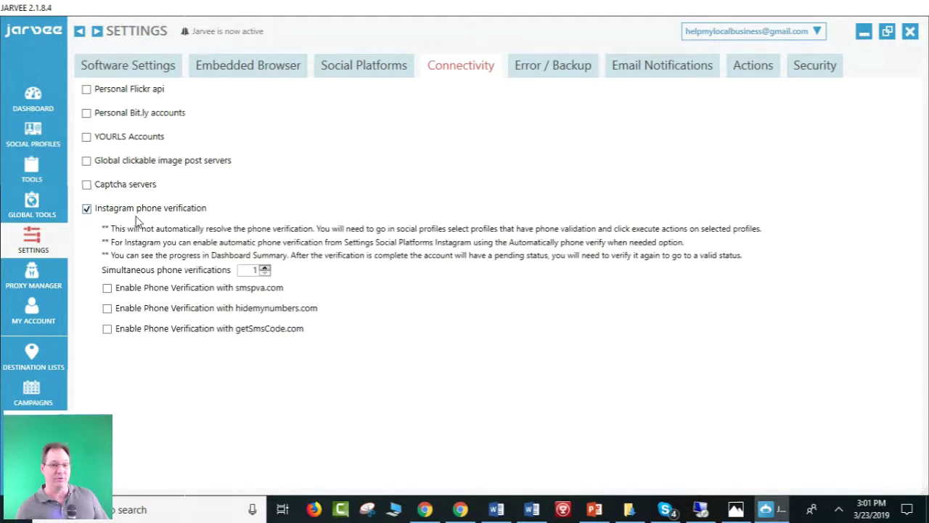
{"action": "left_click", "coordinate": [86, 209]}
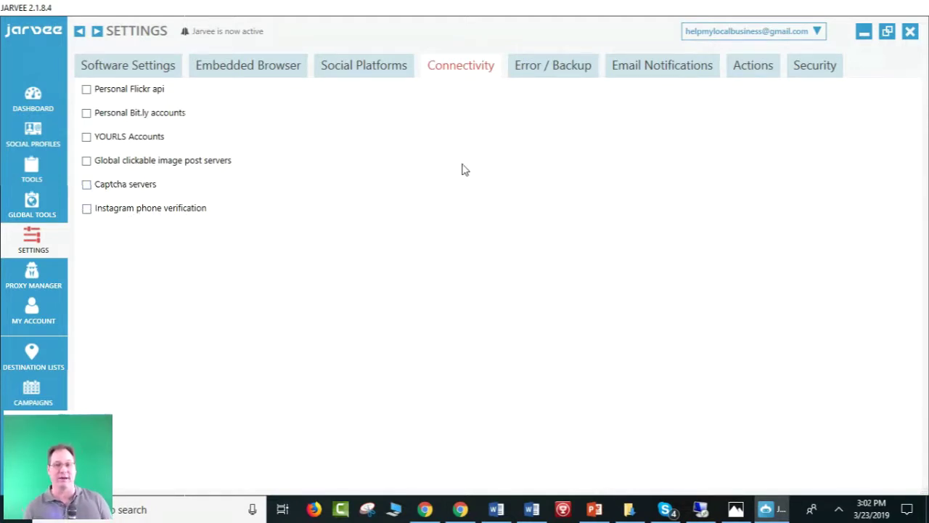
Look over the Error / Backup settings, then view the Email Notifications settings.
{"action": "left_click", "coordinate": [561, 86]}
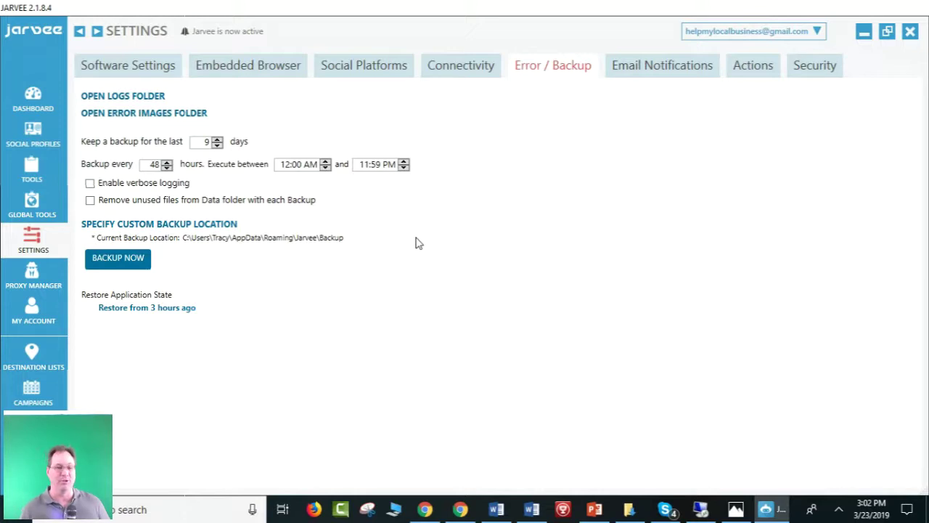
{"action": "left_click", "coordinate": [625, 70]}
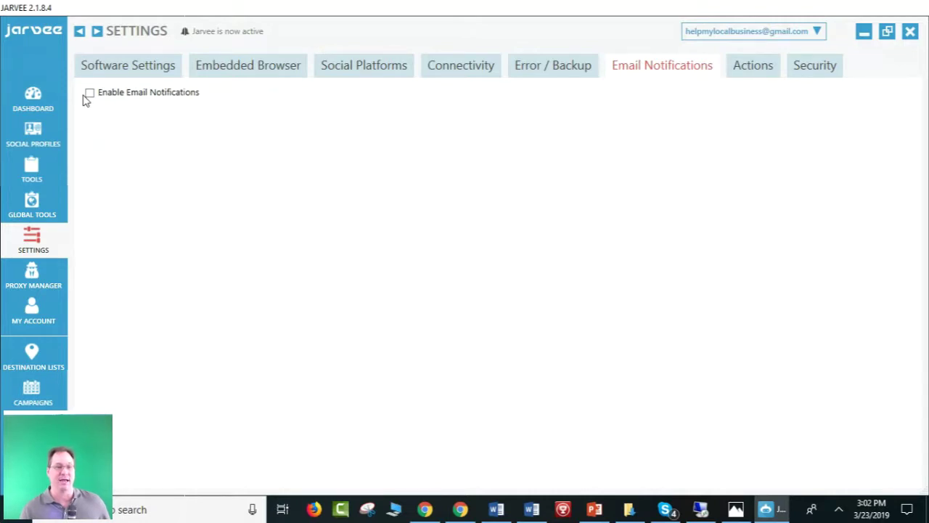
Enable email notifications with the daily email time kept at 3:20 AM, then view the Actions settings.
{"action": "left_click", "coordinate": [89, 93]}
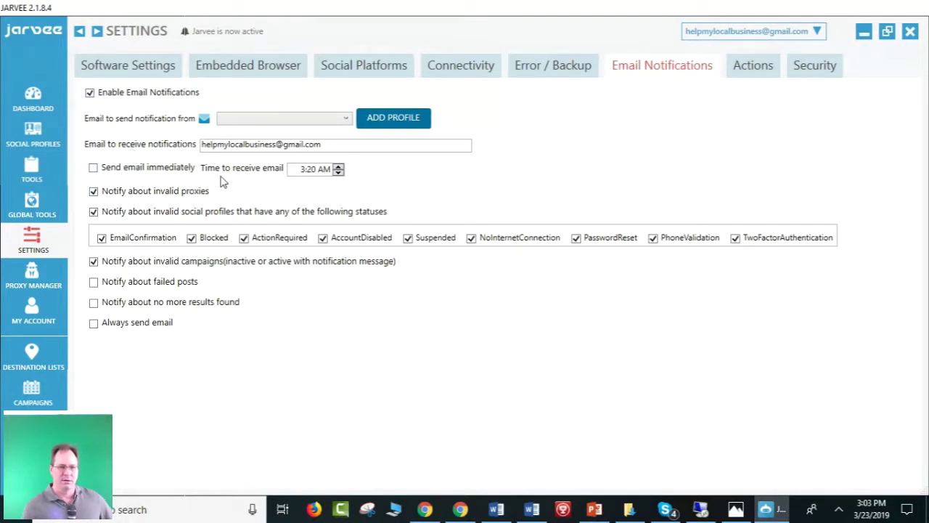
{"action": "left_click", "coordinate": [337, 173]}
{"action": "left_click", "coordinate": [338, 165]}
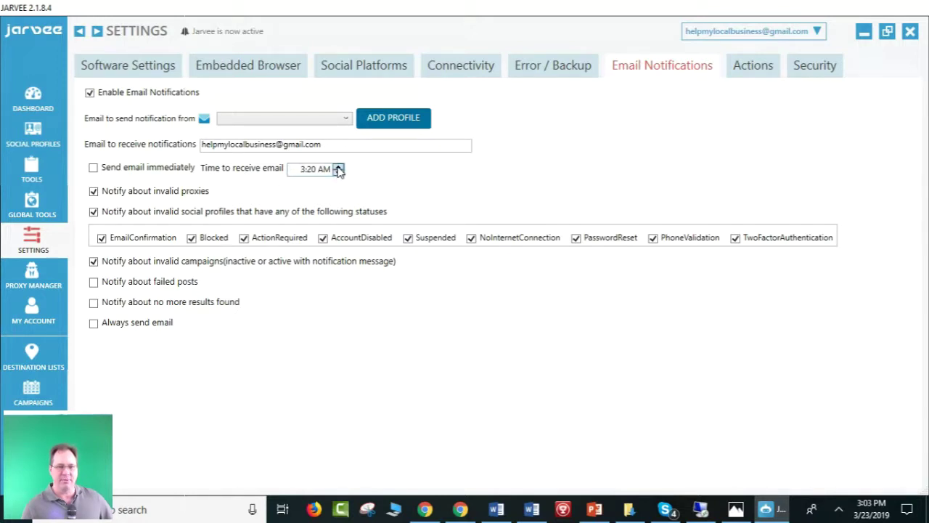
{"action": "left_click", "coordinate": [302, 169]}
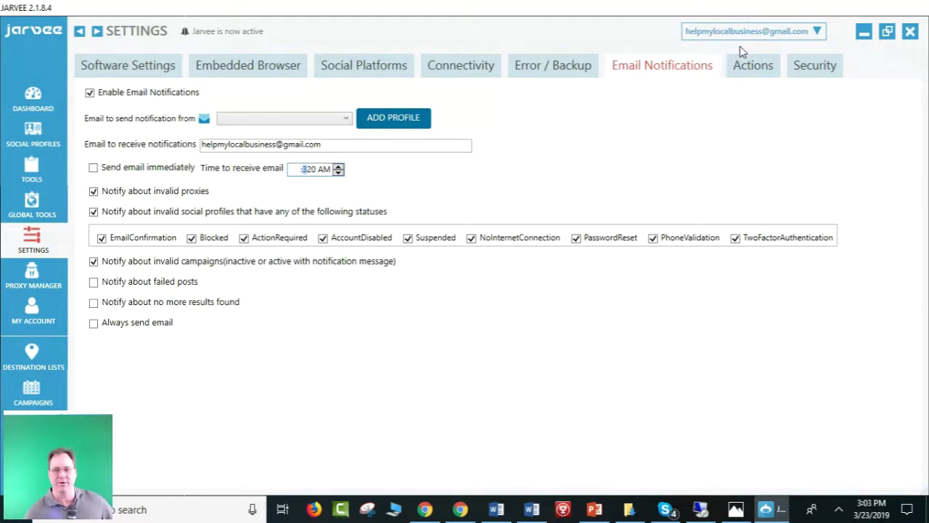
{"action": "left_click", "coordinate": [748, 69]}
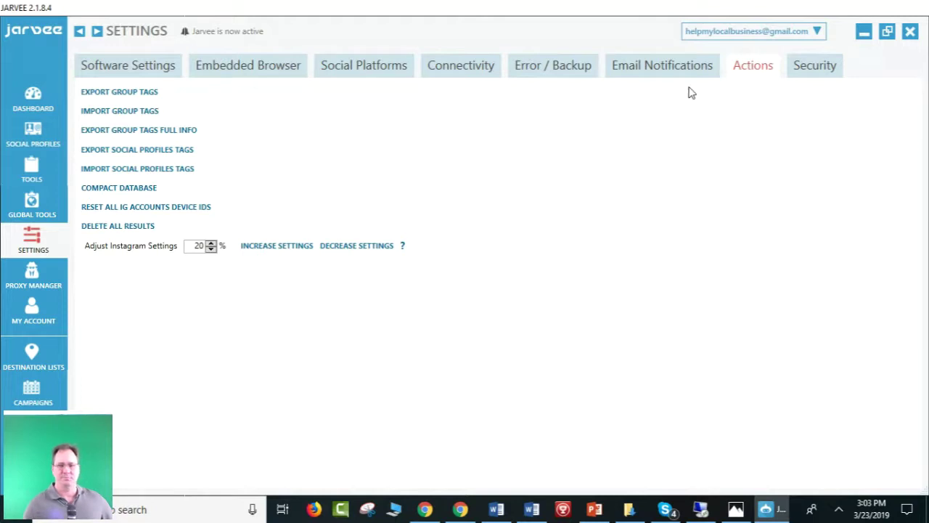
View the Security settings listing the password-protectable menu items, all unchecked.
{"action": "left_click", "coordinate": [808, 73]}
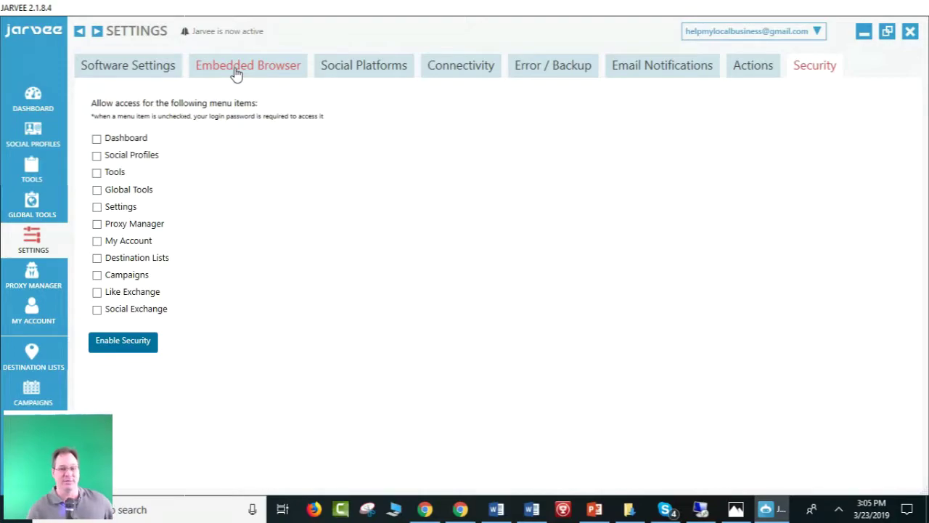
{"action": "left_click", "coordinate": [698, 510]}
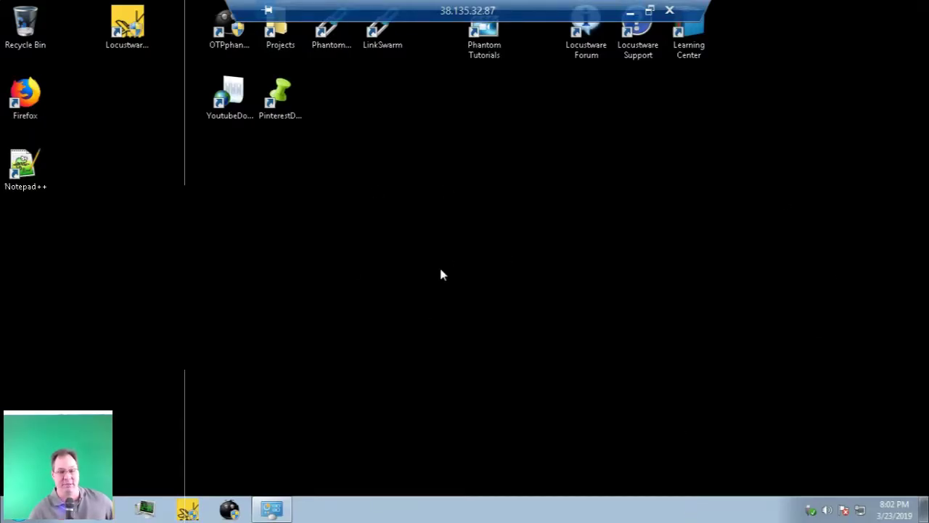
{"action": "left_click", "coordinate": [586, 58]}
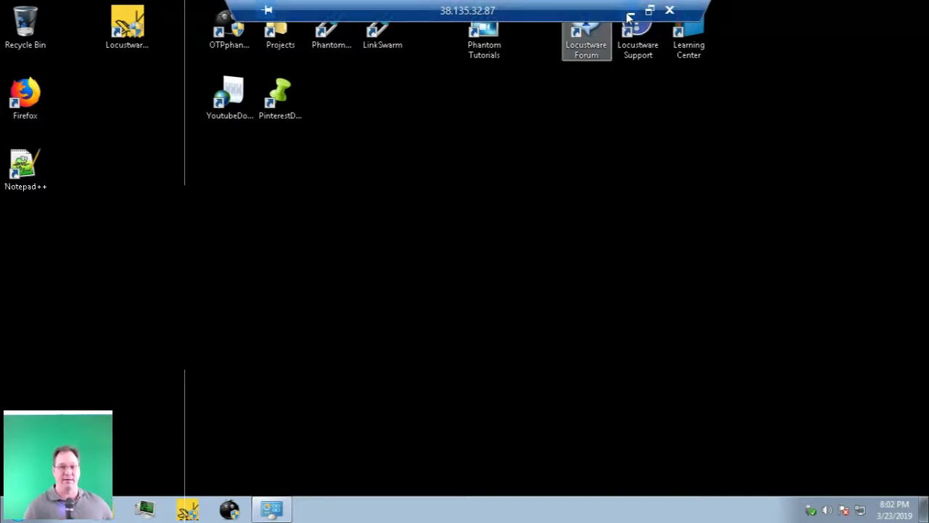
{"action": "left_click", "coordinate": [630, 17]}
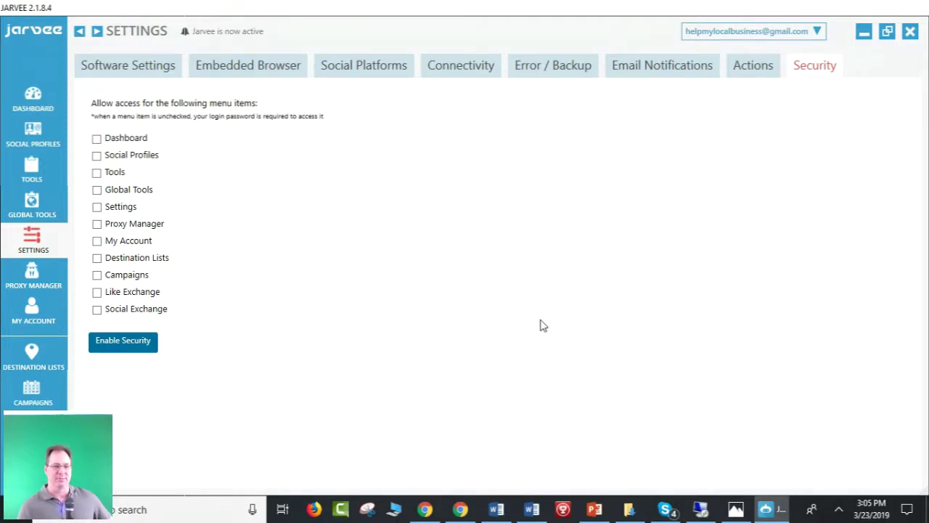
Open the Proxy Manager showing proxy 38.135.32.87 with a Proxy Error status and 2 failures.
{"action": "left_click", "coordinate": [32, 270]}
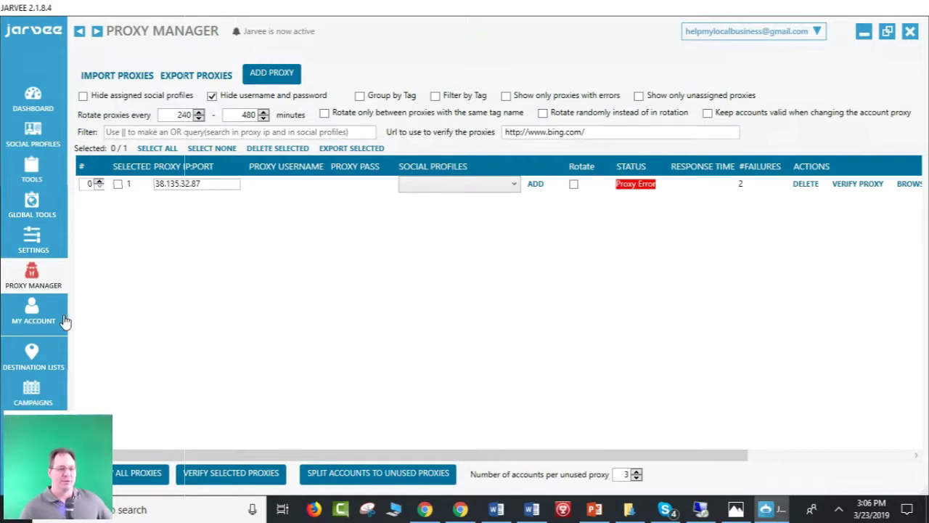
Open My Account showing the Starter Plan free trial with 5 premium days remaining.
{"action": "left_click", "coordinate": [41, 315]}
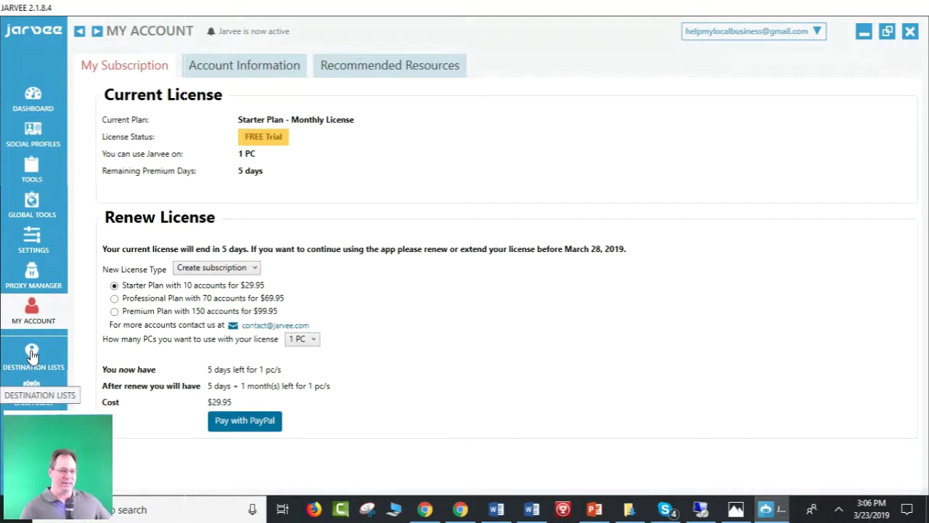
Show the Accounts list, where Facebook Account 1 is Valid with 1 page and 1 group.
{"action": "left_click", "coordinate": [33, 135]}
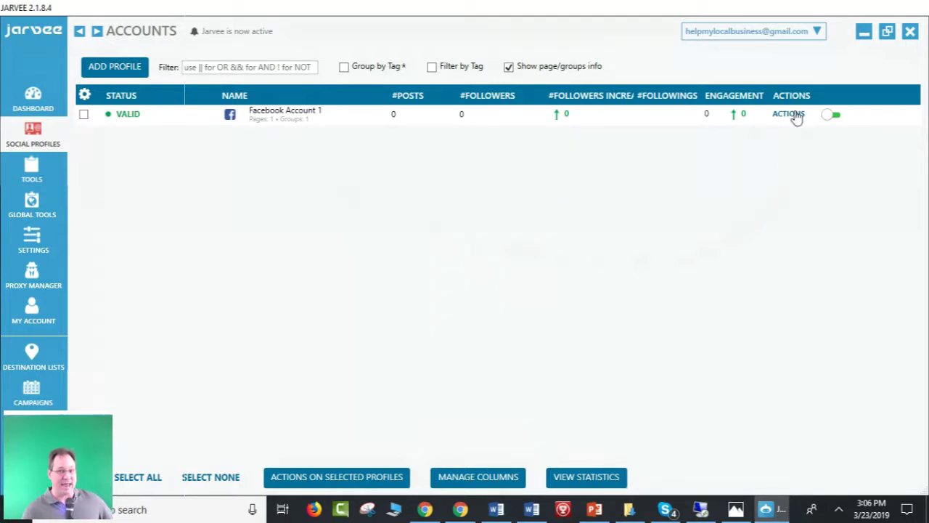
{"action": "left_click", "coordinate": [789, 114]}
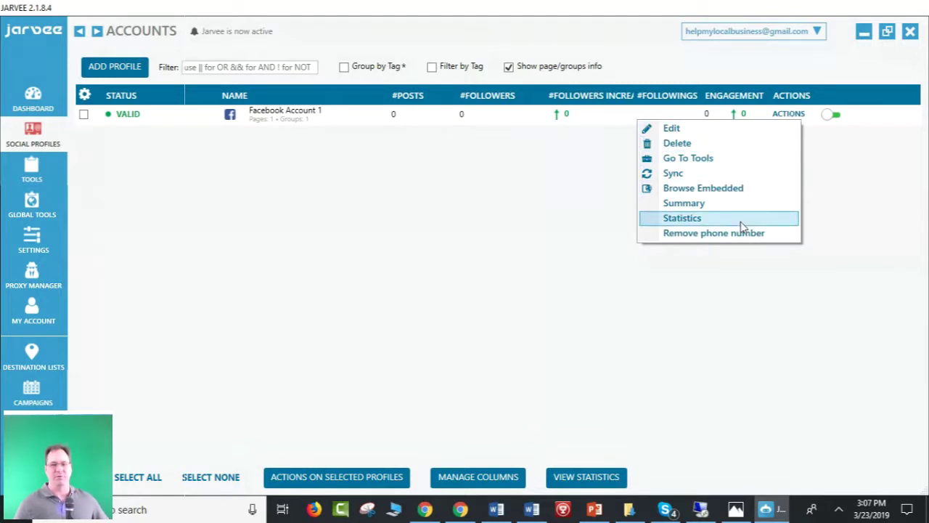
{"action": "left_click", "coordinate": [666, 354]}
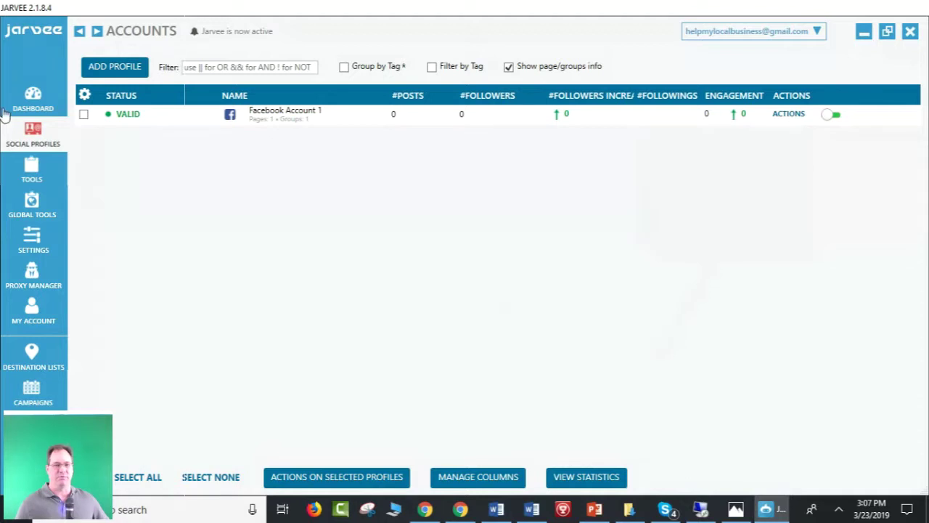
Open Facebook Account 1's Groups list, which shows Marketplace tagged fb_marketplace, and check the account and Execute Actions dropdowns.
{"action": "double_click", "coordinate": [280, 117]}
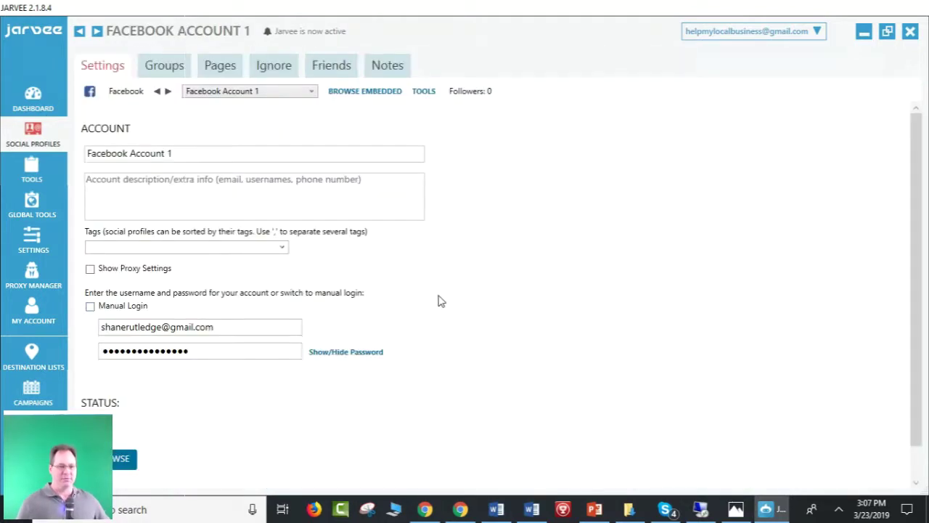
{"action": "left_click", "coordinate": [164, 66]}
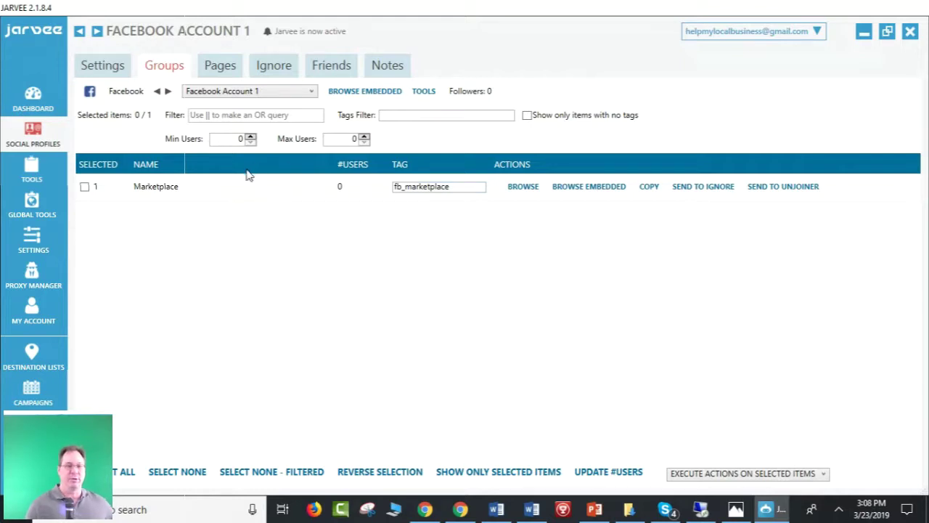
{"action": "left_click", "coordinate": [312, 91]}
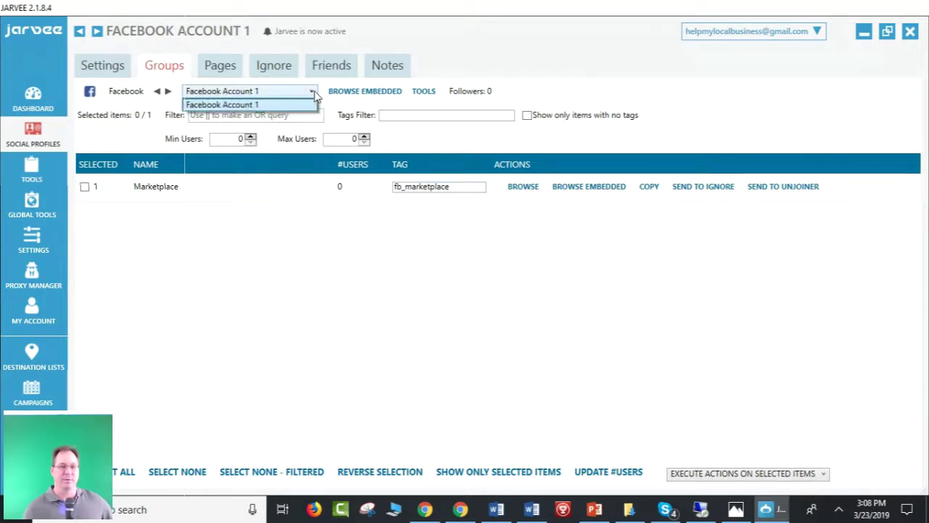
{"action": "left_click", "coordinate": [312, 92]}
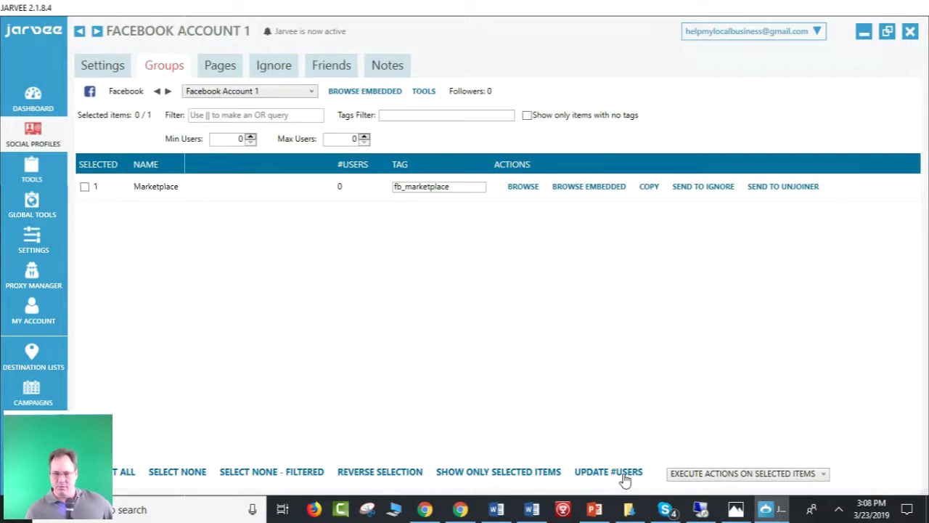
{"action": "left_click", "coordinate": [824, 474]}
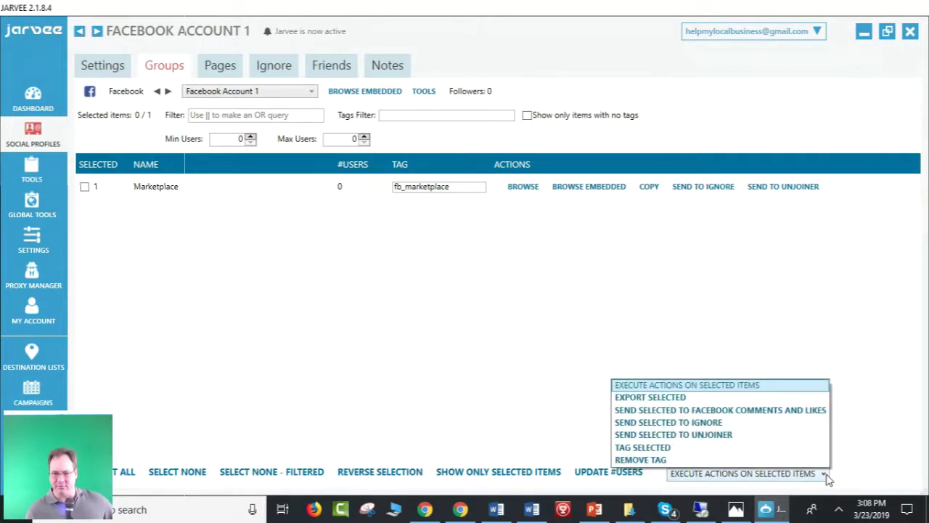
{"action": "left_click", "coordinate": [863, 447]}
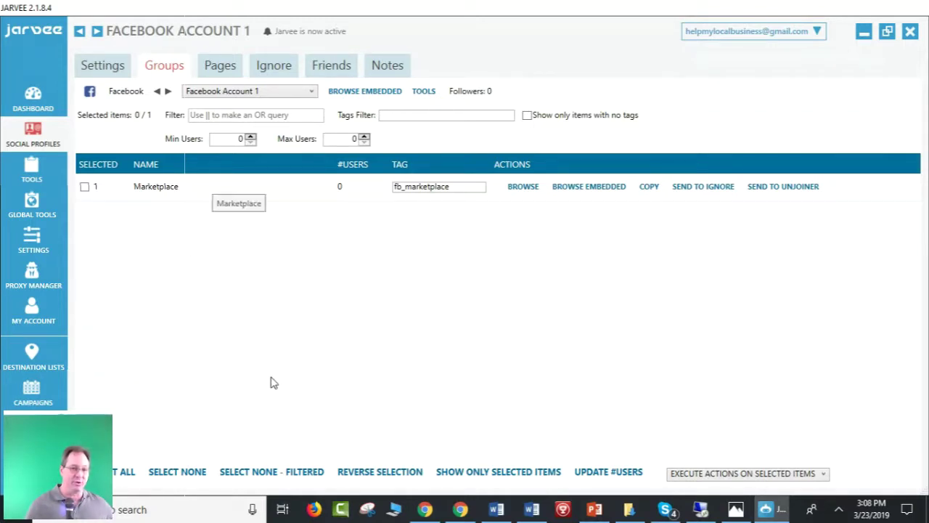
Create a new destination list and rename it from Destination List 1 to 'Main FB account'.
{"action": "left_click", "coordinate": [33, 358]}
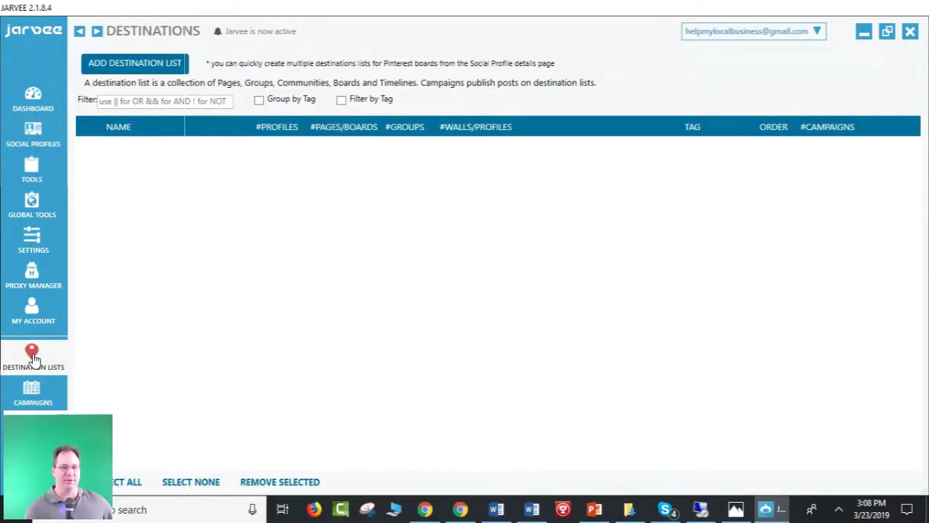
{"action": "left_click", "coordinate": [150, 64]}
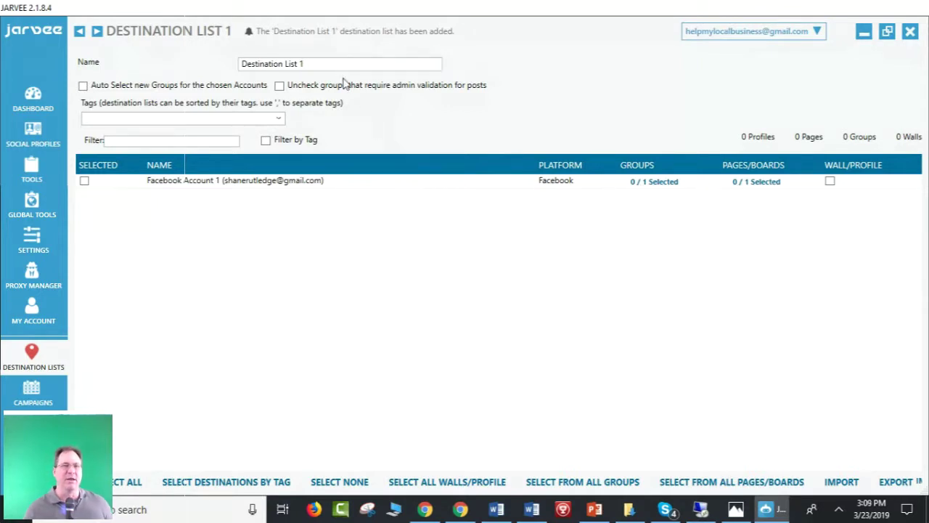
{"action": "left_click_drag", "start_coordinate": [332, 63], "coordinate": [187, 81]}
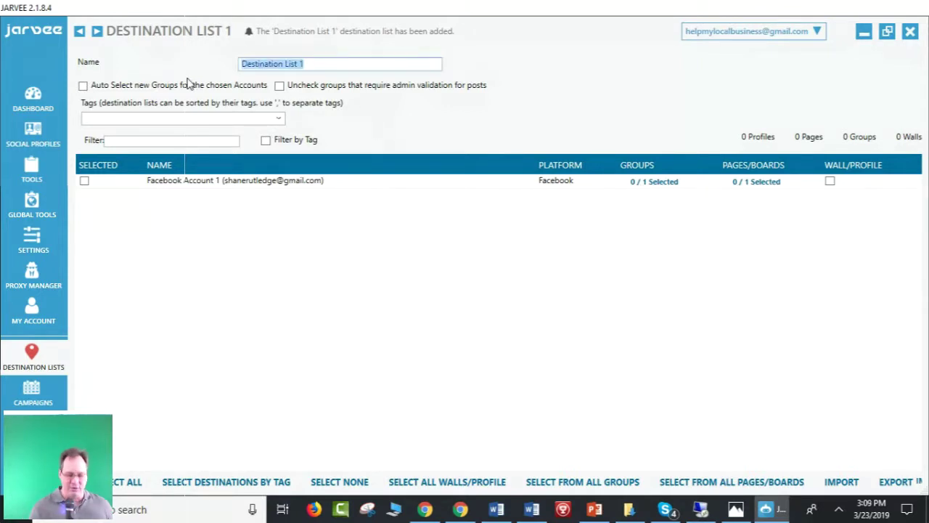
{"action": "key", "text": "BackSpace"}
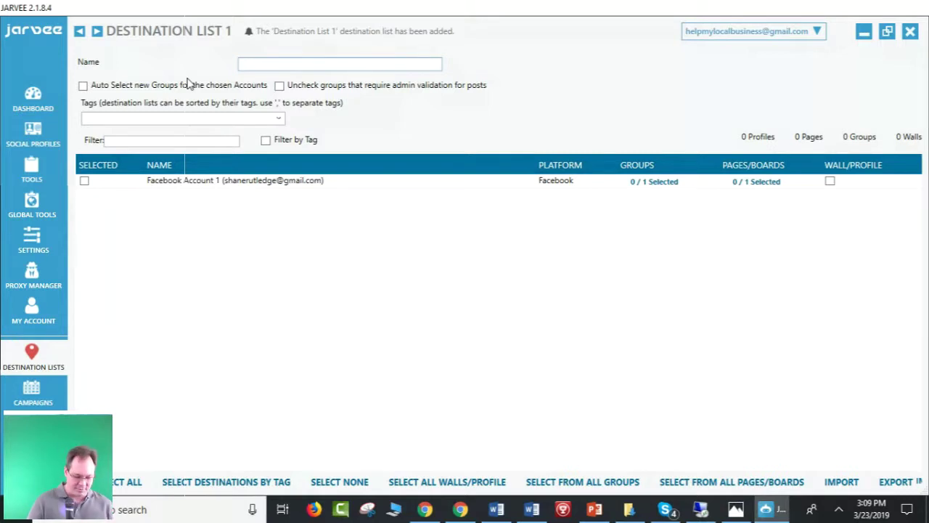
{"action": "type", "text": "Main FB"}
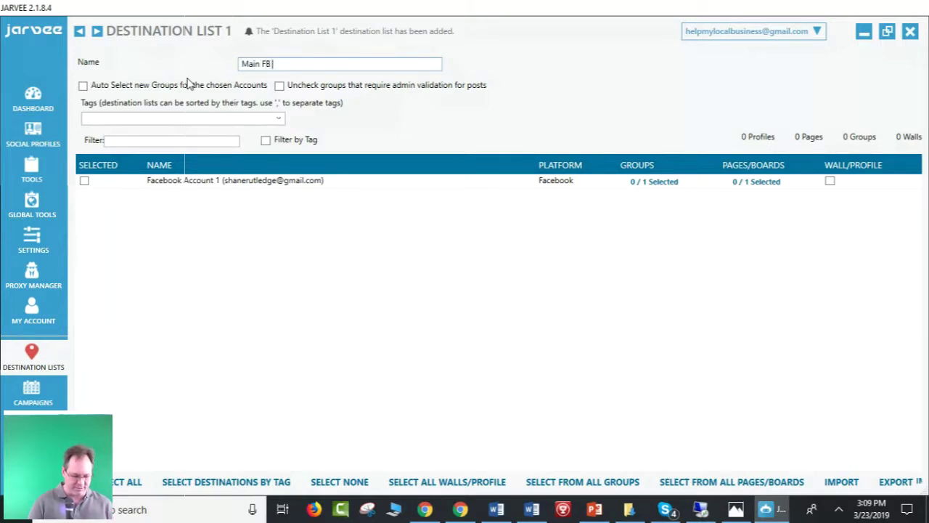
{"action": "type", "text": " account"}
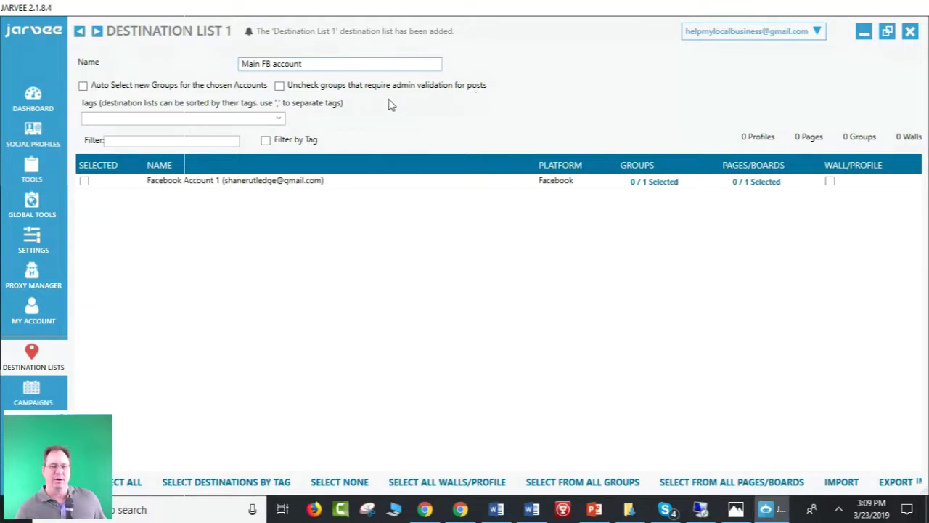
{"action": "left_click", "coordinate": [95, 119]}
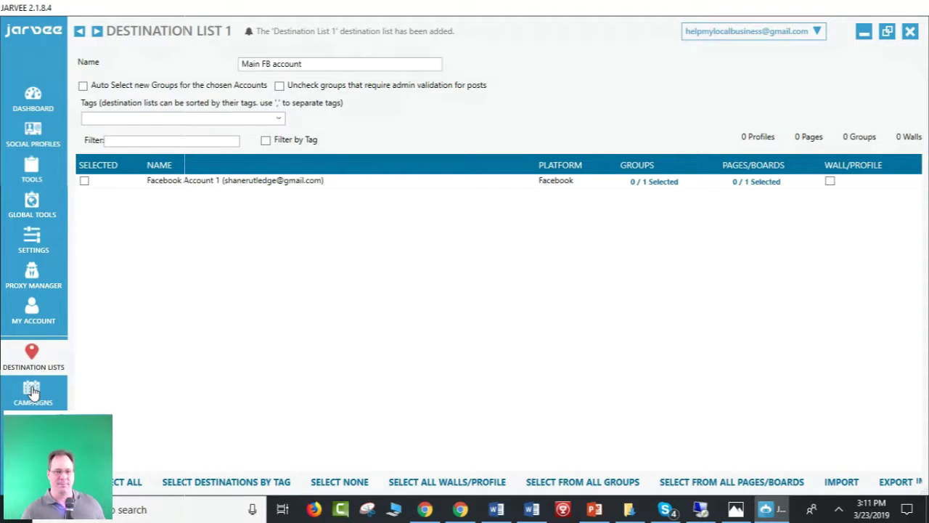
Go to the Campaigns page and bring up the Add New Campaign type choices.
{"action": "left_click", "coordinate": [33, 391]}
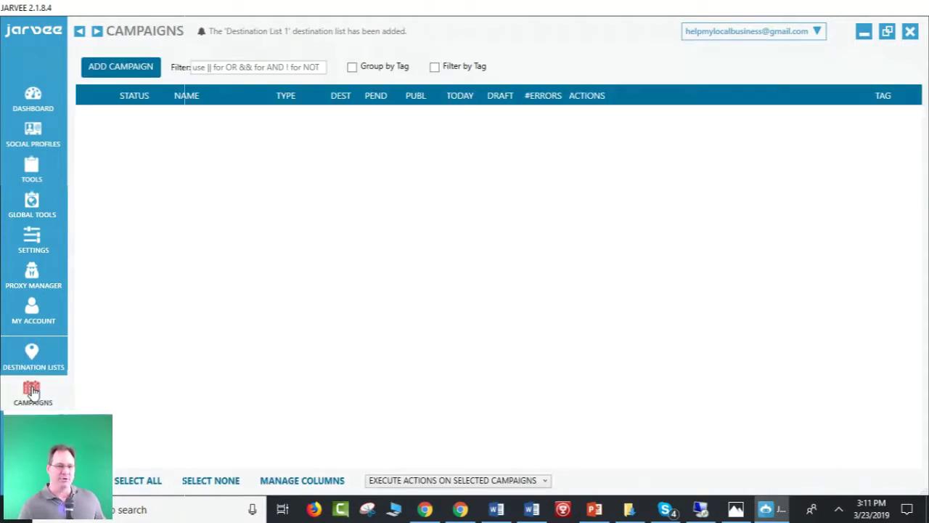
{"action": "left_click", "coordinate": [120, 67]}
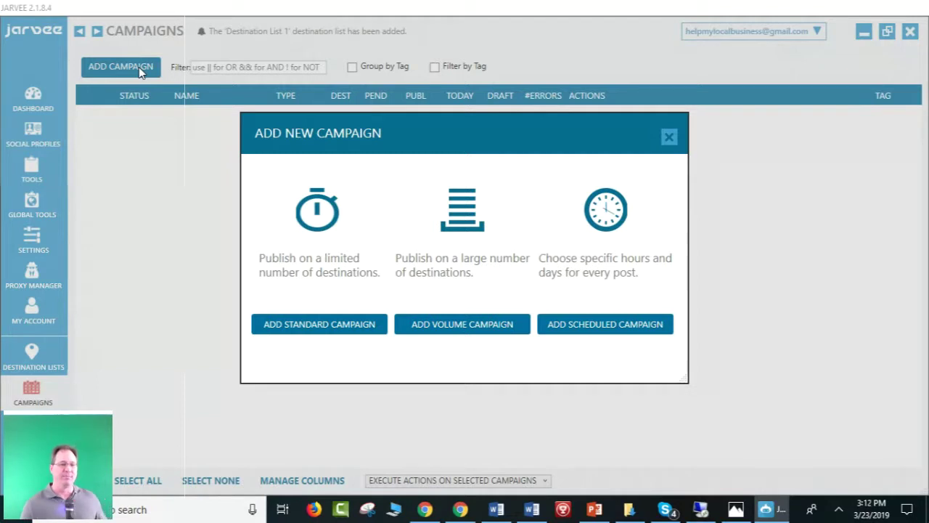
Create a standard campaign and erase its default name 'Campaign 1'.
{"action": "left_click", "coordinate": [307, 331]}
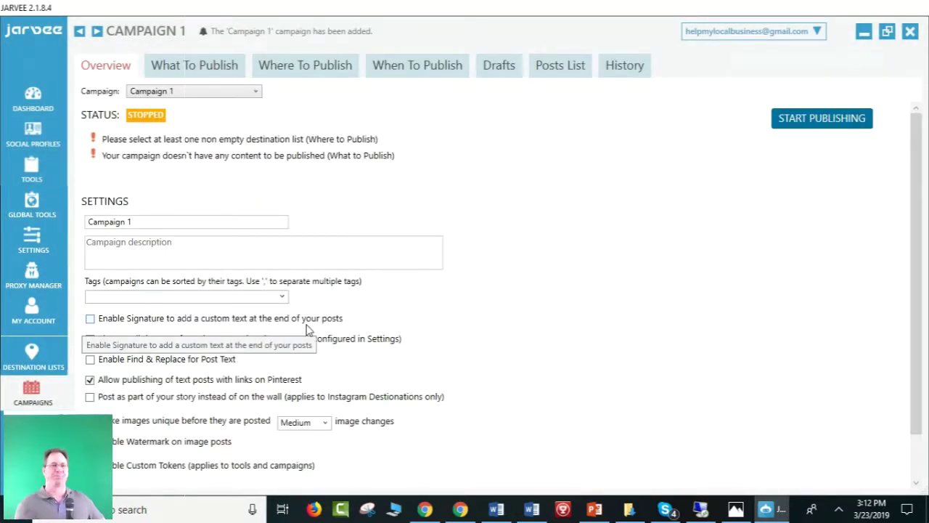
{"action": "left_click", "coordinate": [245, 98]}
{"action": "left_click", "coordinate": [244, 98]}
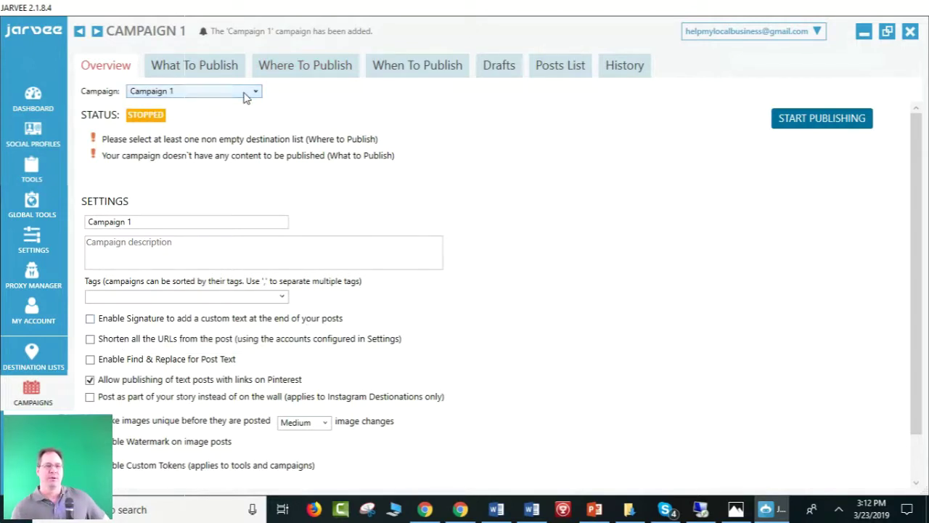
{"action": "left_click", "coordinate": [143, 222]}
{"action": "key", "text": "ctrl+a"}
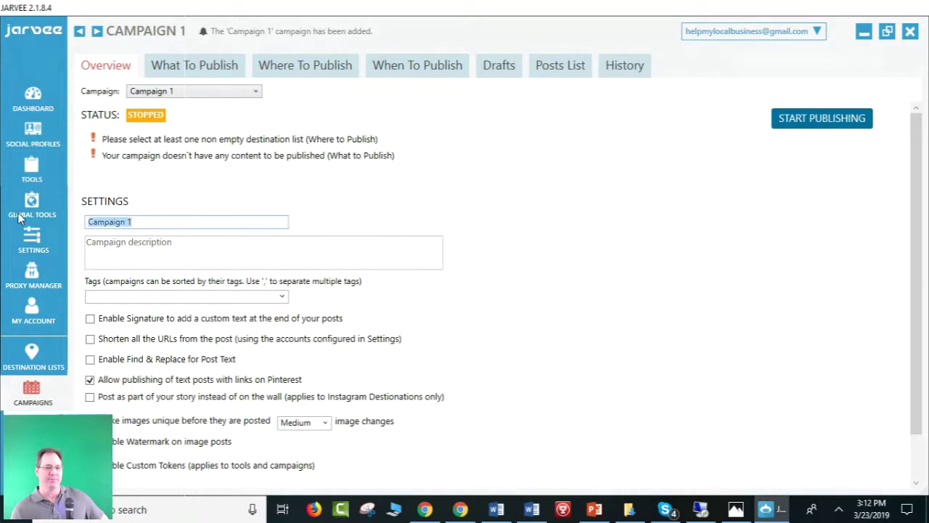
{"action": "key", "text": "BackSpace"}
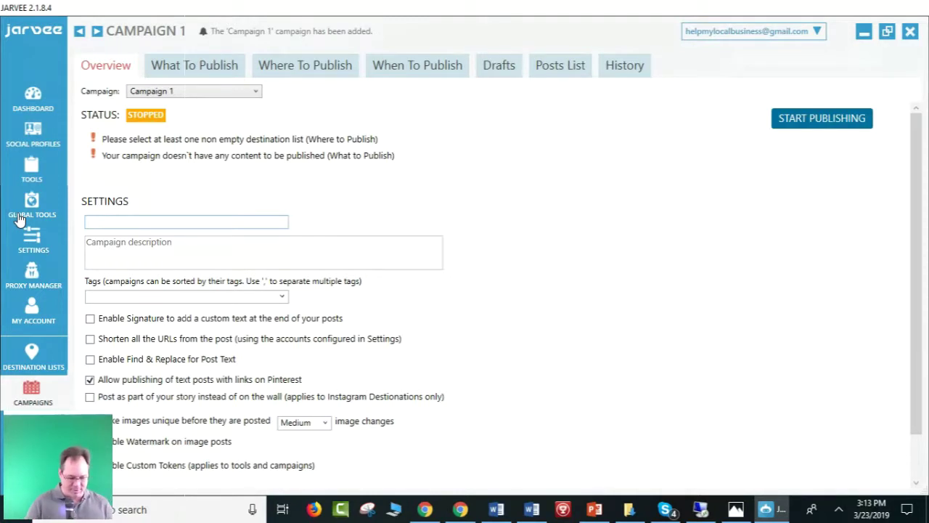
Name the campaign 'Main FB account campign 1' and give it the description 'dfgbdsgbsdgbnfdfxgn'.
{"action": "type", "text": "Ma"}
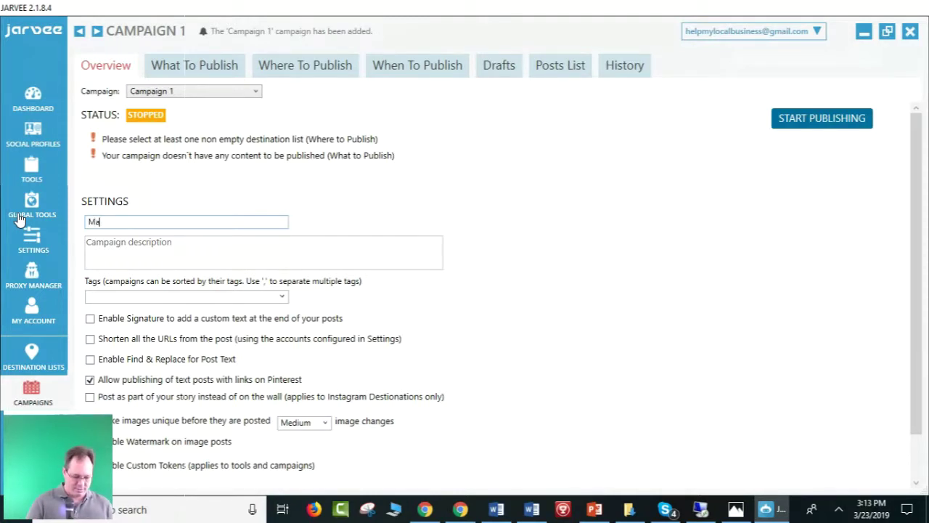
{"action": "type", "text": "in FB a"}
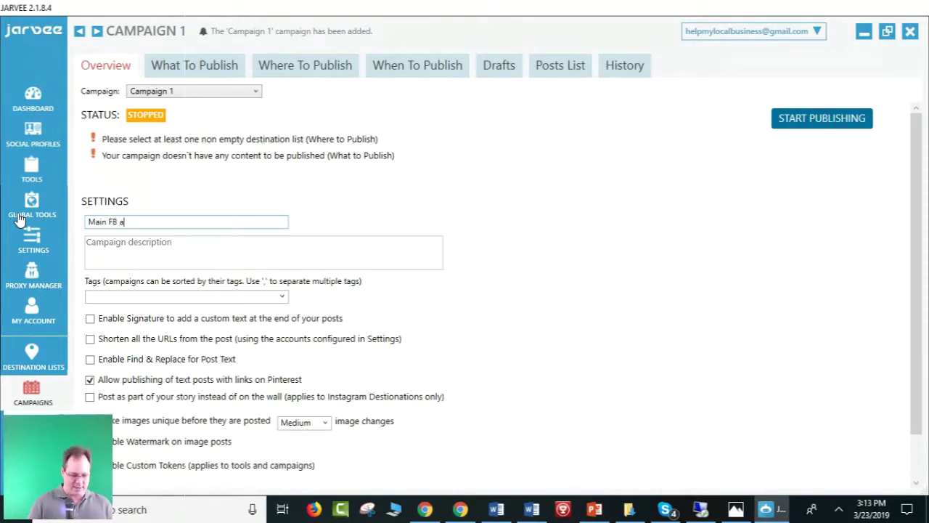
{"action": "type", "text": "ccount c"}
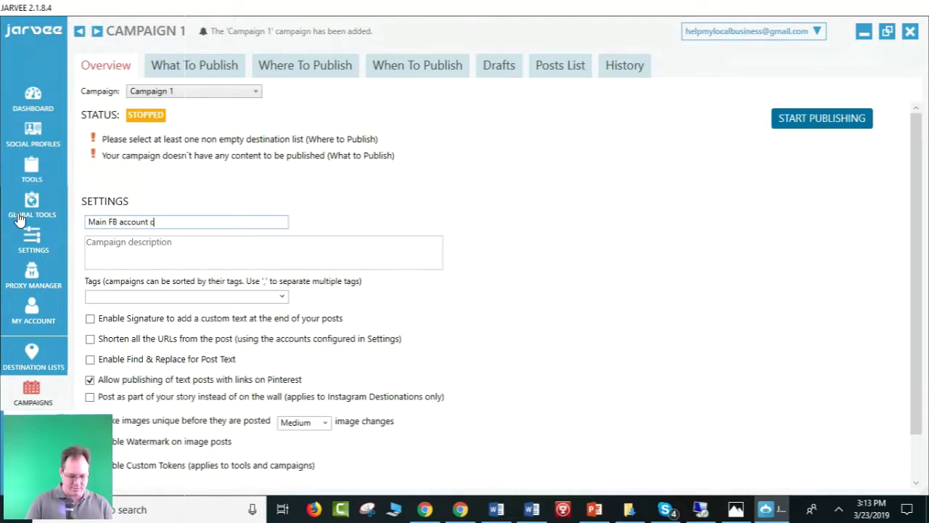
{"action": "type", "text": "ampign 1"}
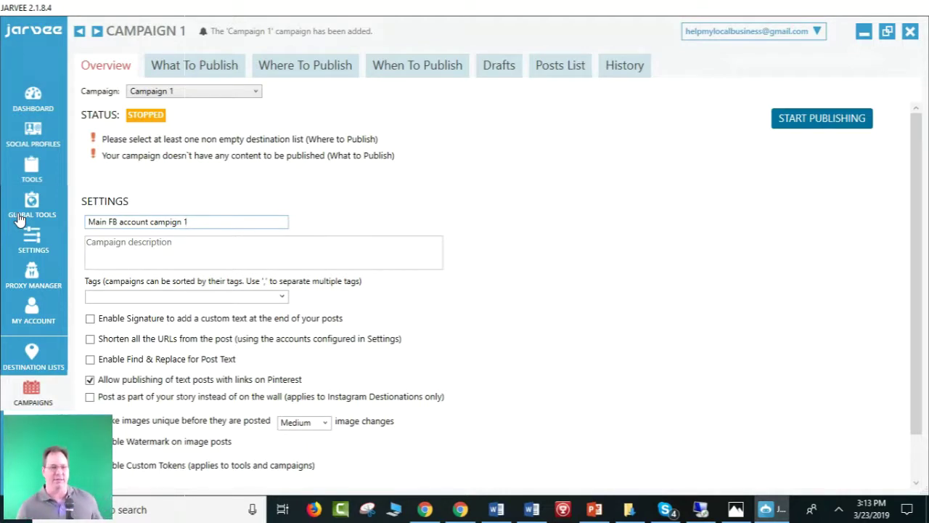
{"action": "left_click", "coordinate": [166, 262]}
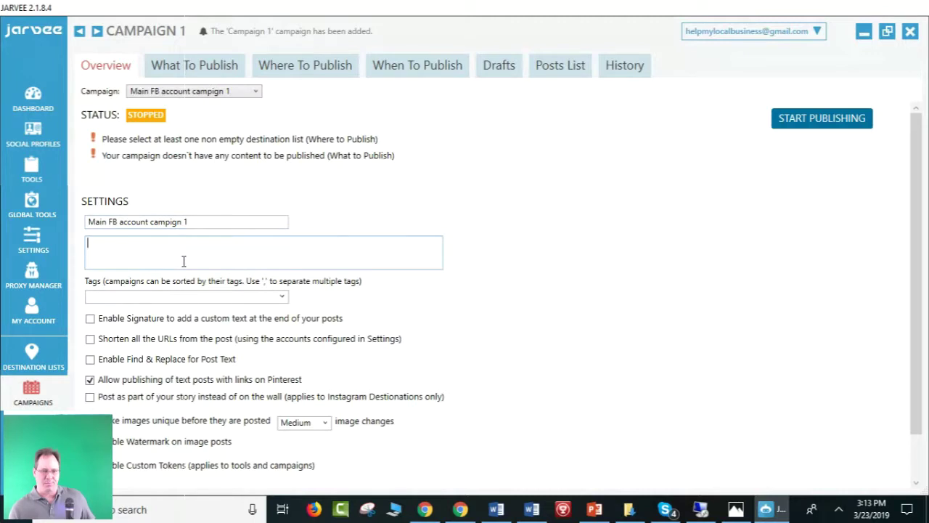
{"action": "scroll", "coordinate": [184, 261], "scroll_direction": "down", "scroll_amount": 1}
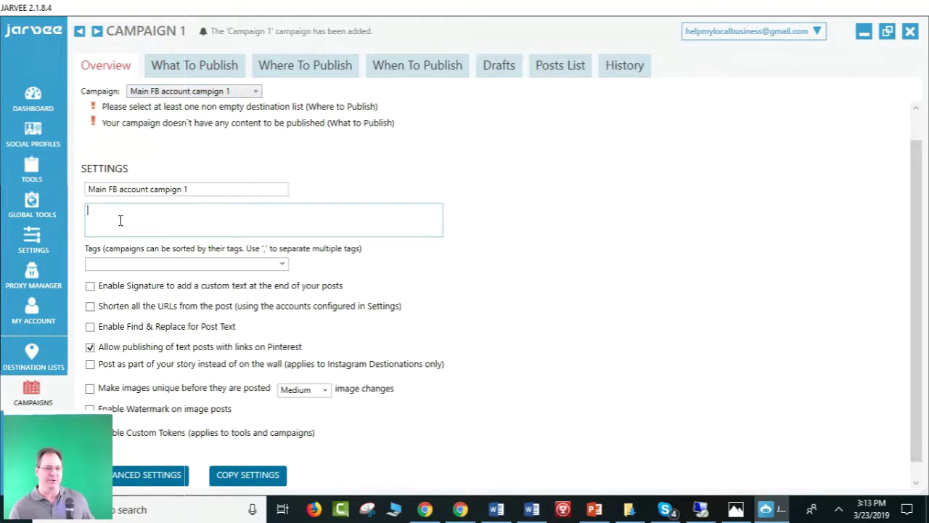
{"action": "type", "text": "dfgbdsgbsdgbnfdfxgn"}
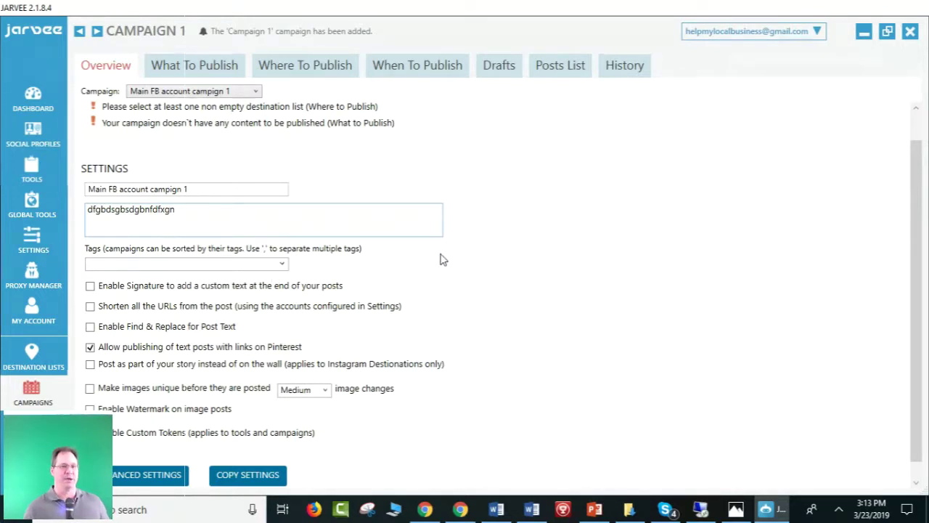
{"action": "scroll", "coordinate": [440, 259], "scroll_direction": "down", "scroll_amount": 1}
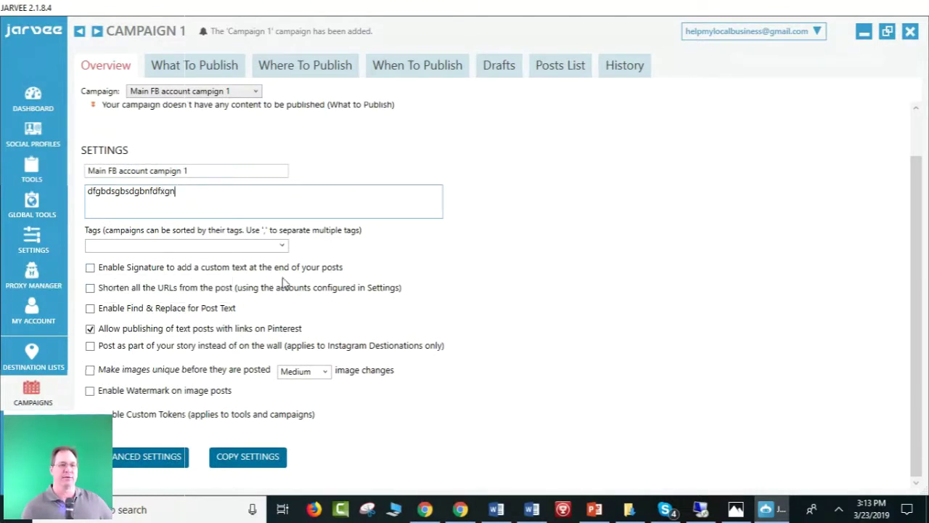
Tick 'Enable Signature to add a custom text' and switch to the 3-23-19 Webinar presentation.
{"action": "left_click", "coordinate": [90, 268]}
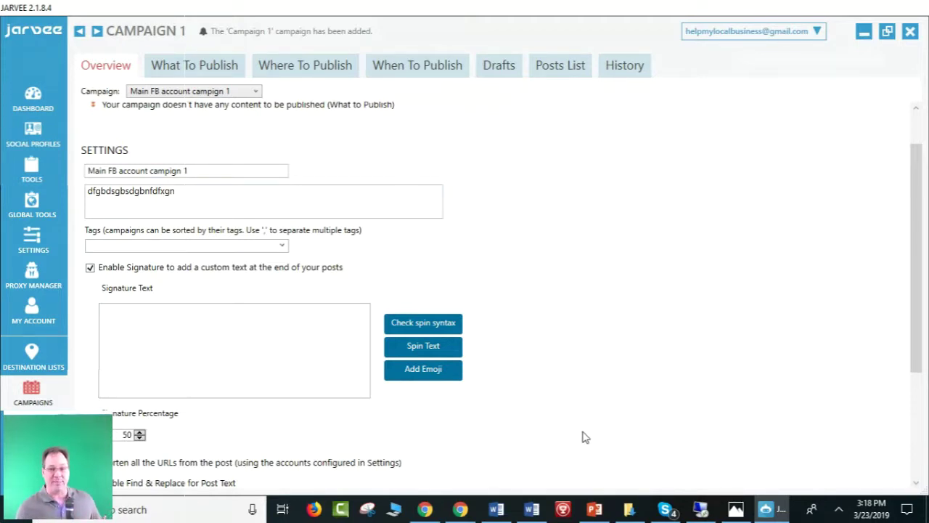
{"action": "left_click", "coordinate": [594, 510]}
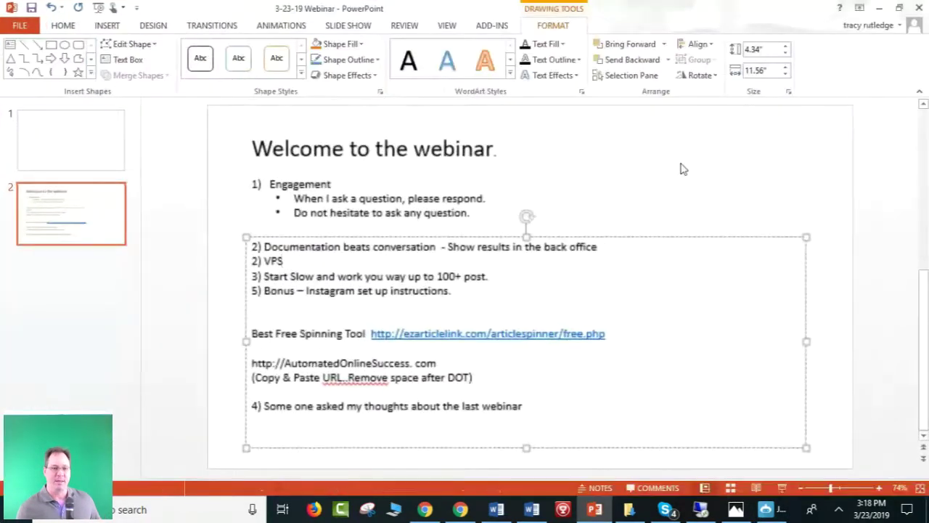
Copy the two AutomatedOnlineSuccess URL lines from the slide and minimize PowerPoint.
{"action": "left_click_drag", "start_coordinate": [493, 377], "coordinate": [238, 365]}
{"action": "key", "text": "ctrl+c"}
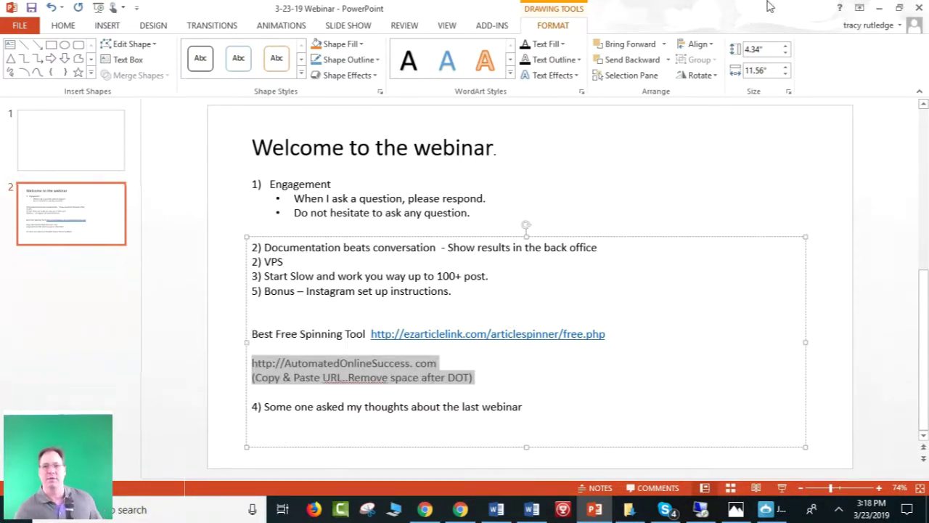
{"action": "left_click", "coordinate": [879, 8]}
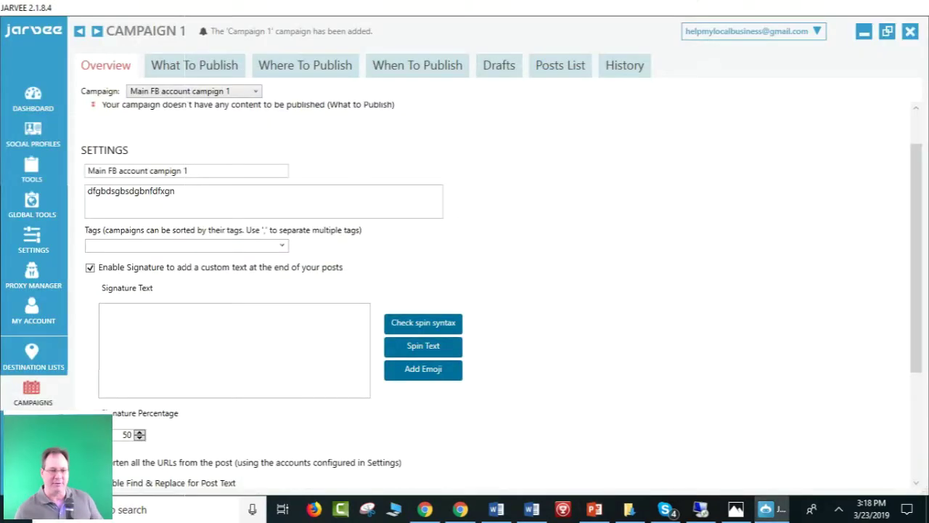
Paste the two-line AutomatedOnlineSuccess URL note into Signature Text and look over the pasted lines.
{"action": "left_click", "coordinate": [149, 388]}
{"action": "key", "text": "ctrl+v"}
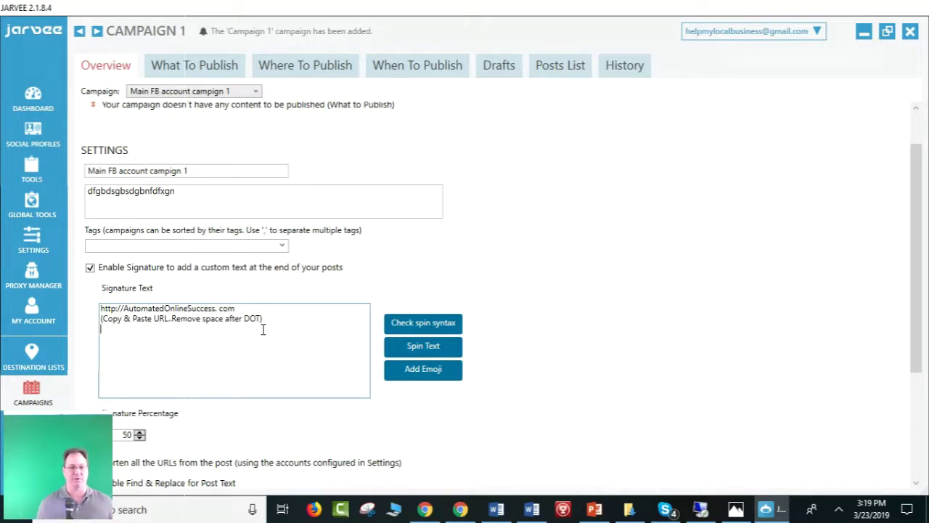
{"action": "left_click", "coordinate": [268, 318]}
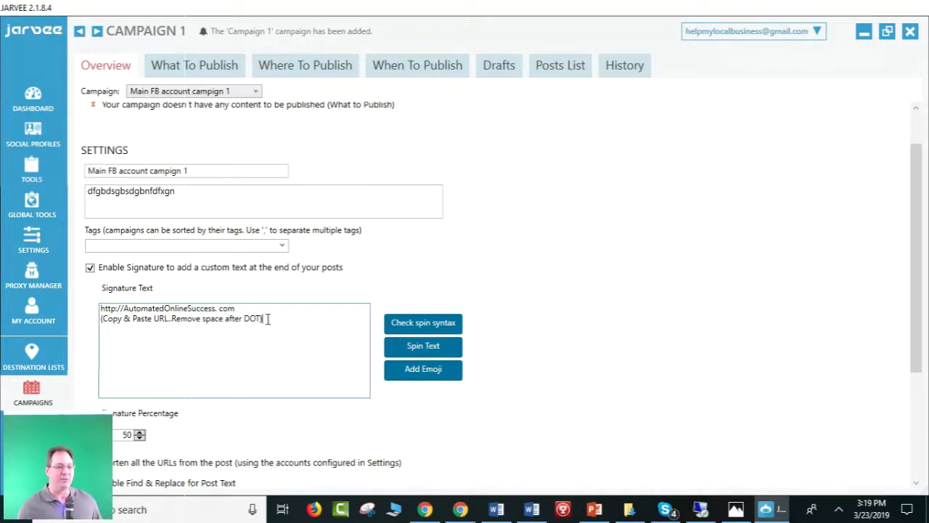
{"action": "left_click_drag", "start_coordinate": [268, 318], "coordinate": [86, 313]}
{"action": "left_click", "coordinate": [162, 380]}
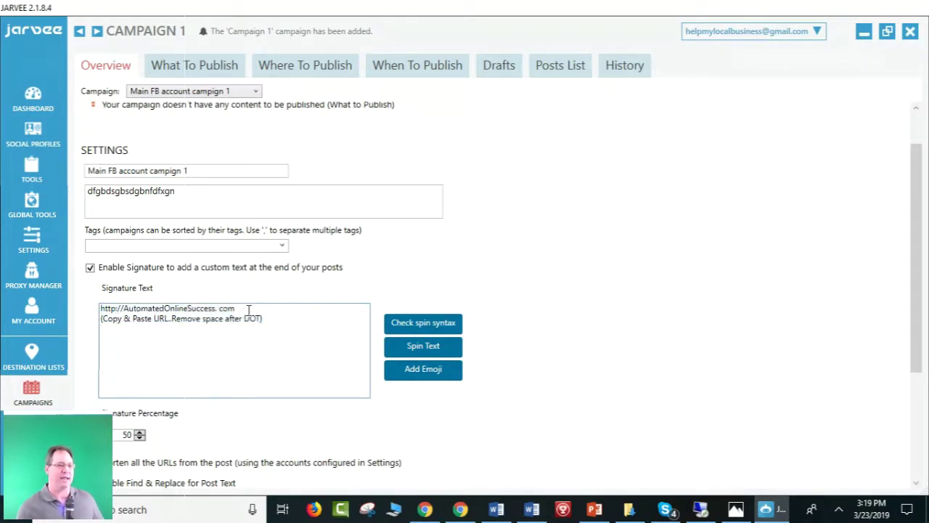
{"action": "left_click_drag", "start_coordinate": [248, 312], "coordinate": [73, 308]}
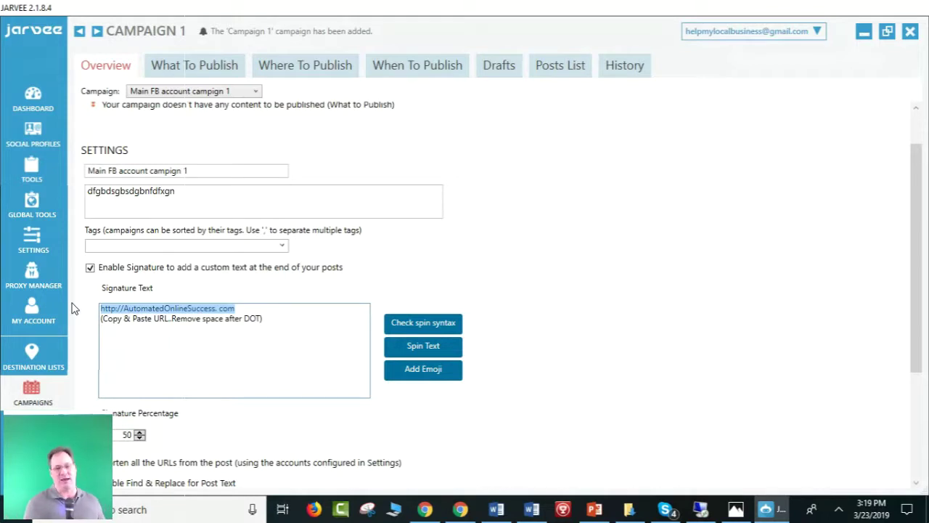
{"action": "left_click", "coordinate": [234, 332]}
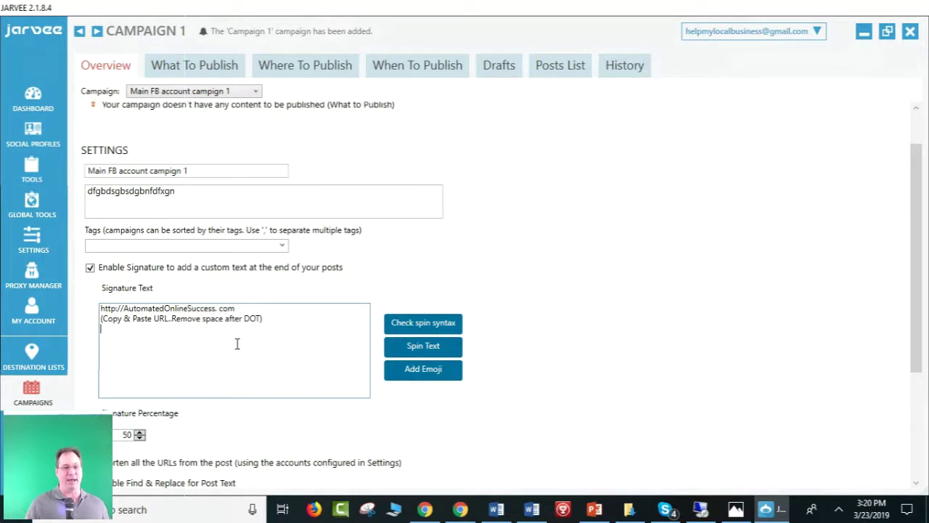
{"action": "left_click", "coordinate": [291, 336]}
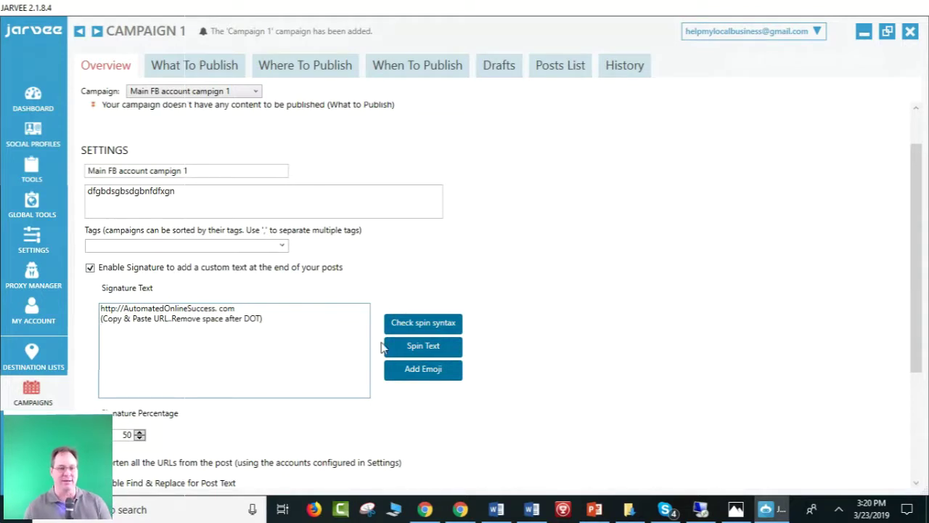
Set the signature percentage to 100.
{"action": "scroll", "coordinate": [320, 429], "scroll_direction": "down", "scroll_amount": 2}
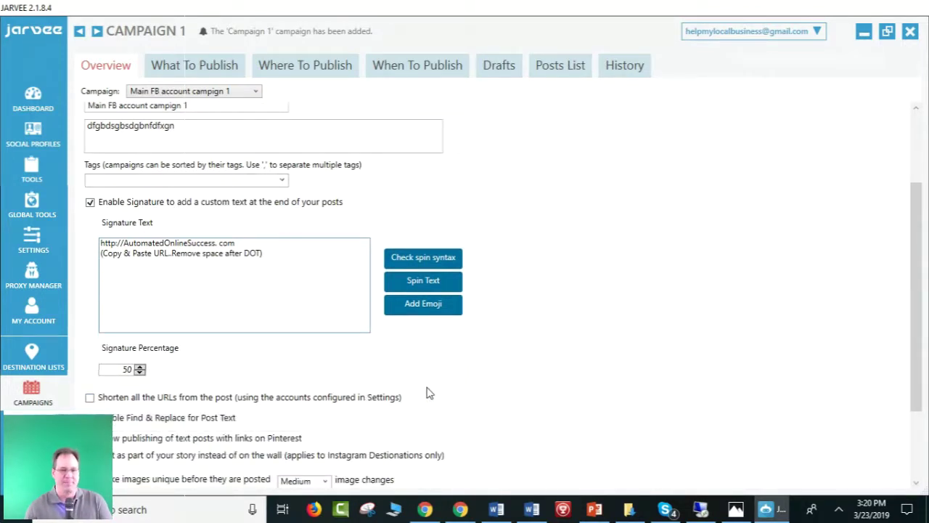
{"action": "scroll", "coordinate": [434, 385], "scroll_direction": "down", "scroll_amount": 1}
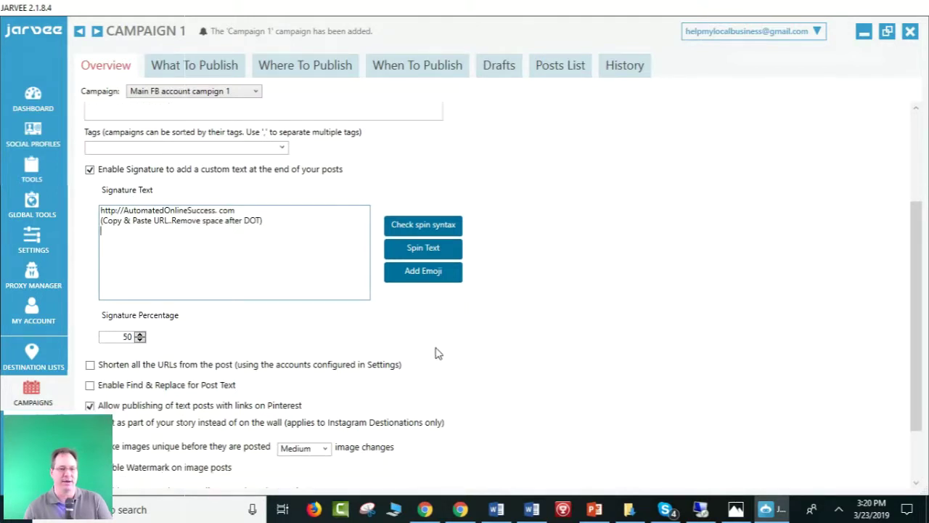
{"action": "scroll", "coordinate": [457, 340], "scroll_direction": "down", "scroll_amount": 1}
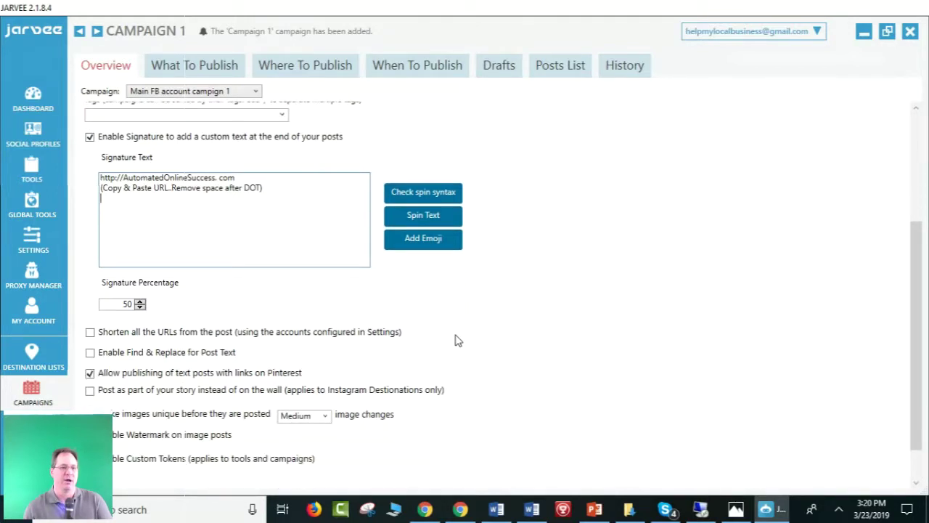
{"action": "left_click", "coordinate": [143, 302]}
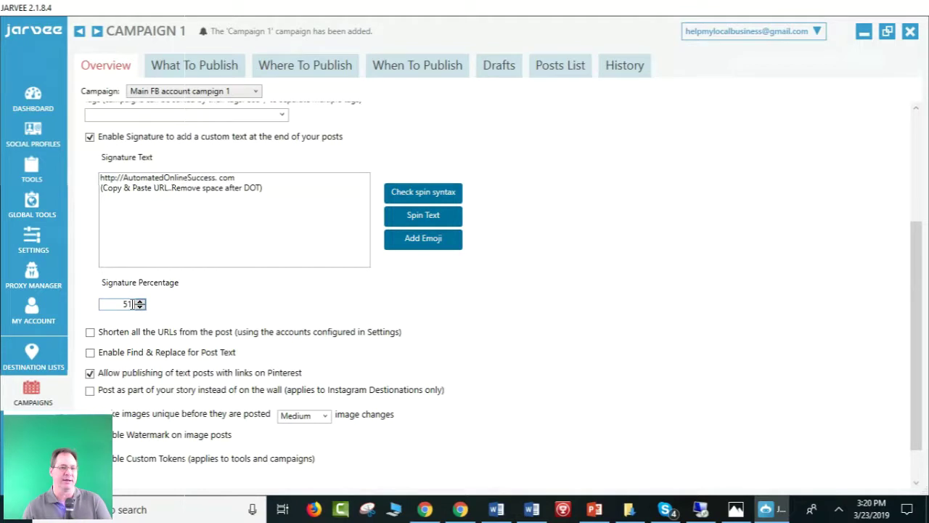
{"action": "key", "text": "BackSpace"}
{"action": "key", "text": "BackSpace"}
{"action": "type", "text": "100"}
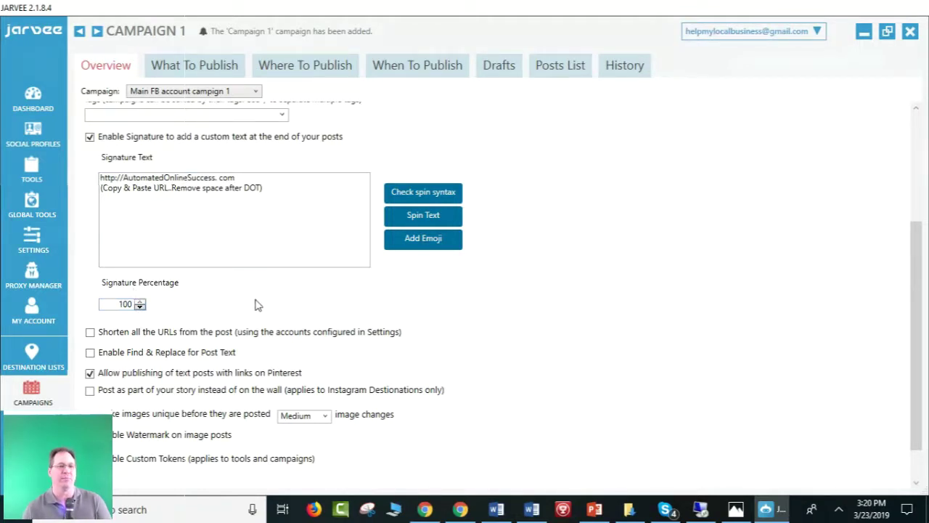
Make images unique before posting, with image changes set to Hard.
{"action": "scroll", "coordinate": [258, 304], "scroll_direction": "down", "scroll_amount": 1}
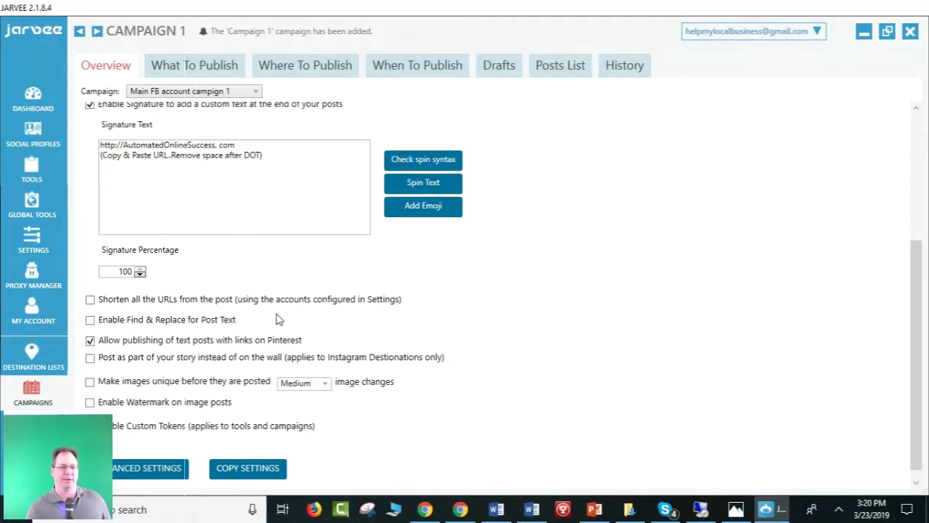
{"action": "scroll", "coordinate": [276, 319], "scroll_direction": "down", "scroll_amount": 1}
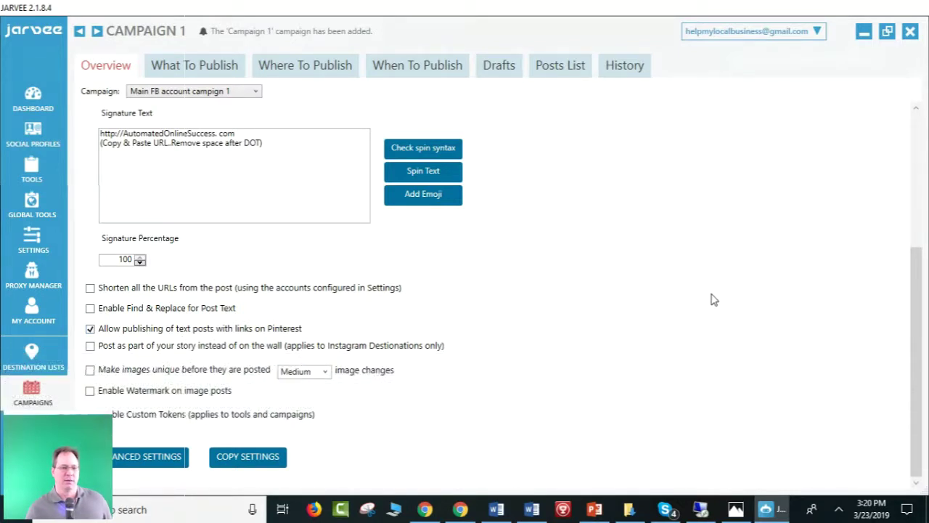
{"action": "left_click", "coordinate": [89, 372]}
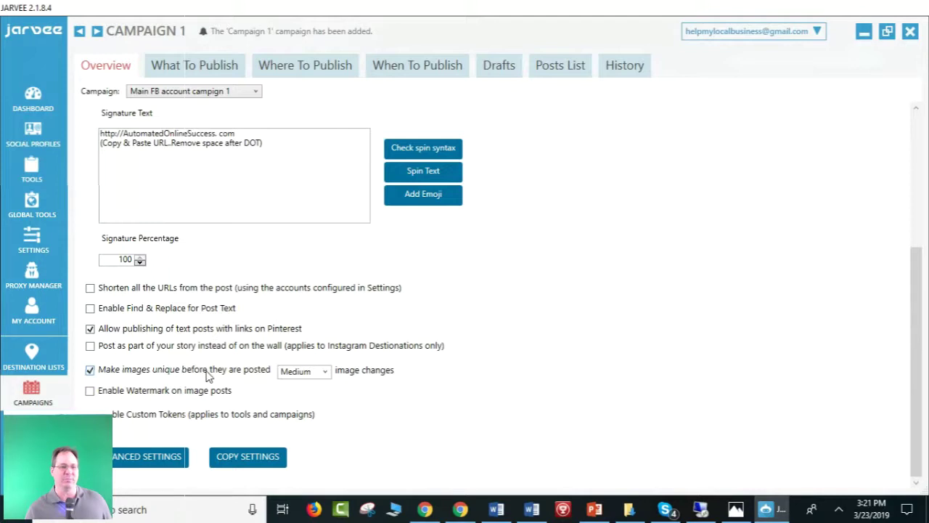
{"action": "left_click", "coordinate": [321, 371]}
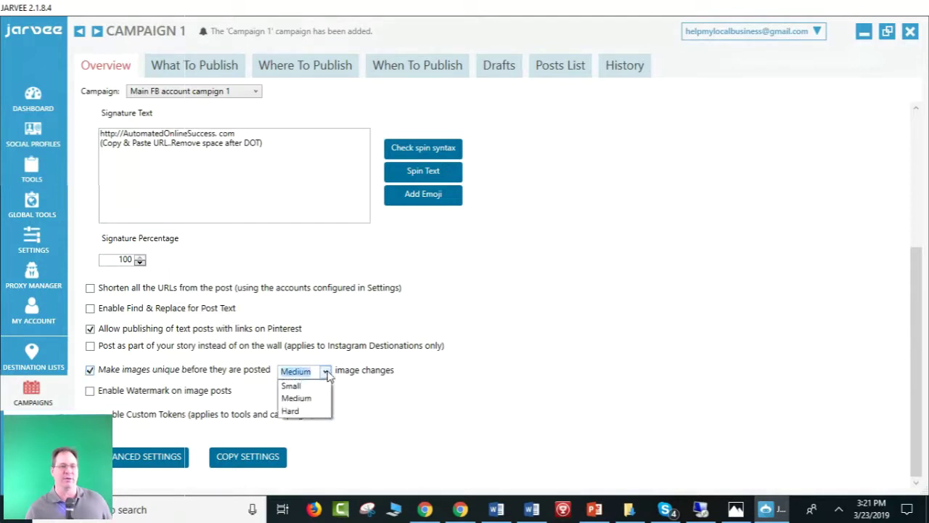
{"action": "left_click", "coordinate": [305, 410]}
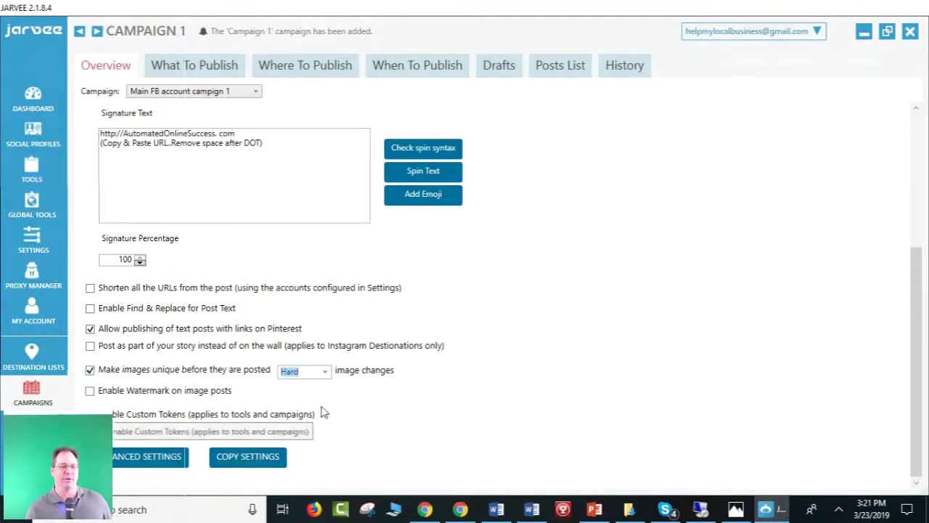
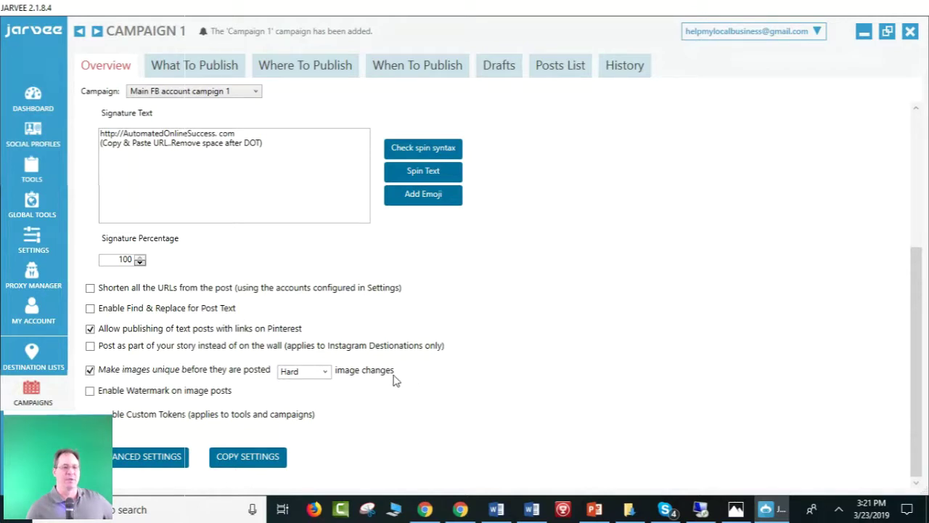
Open Campaign 1's Advanced Settings and lower the 'Trigger a notification' Posts List threshold to 0.
{"action": "scroll", "coordinate": [192, 392], "scroll_direction": "up", "scroll_amount": 3}
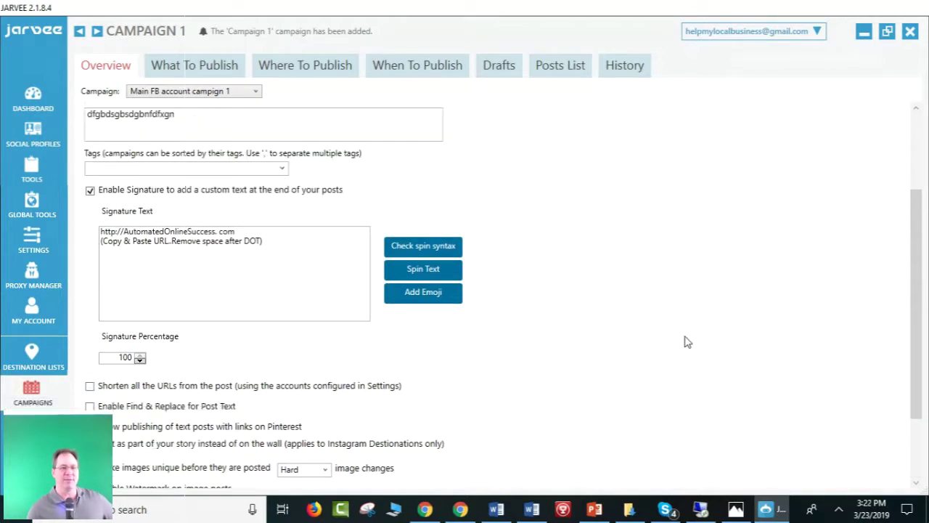
{"action": "scroll", "coordinate": [686, 339], "scroll_direction": "down", "scroll_amount": 3}
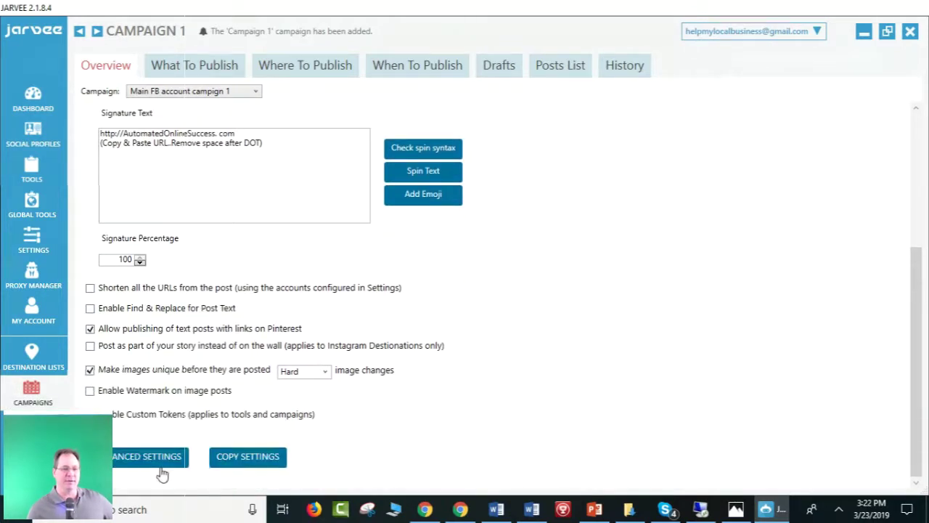
{"action": "left_click", "coordinate": [157, 468]}
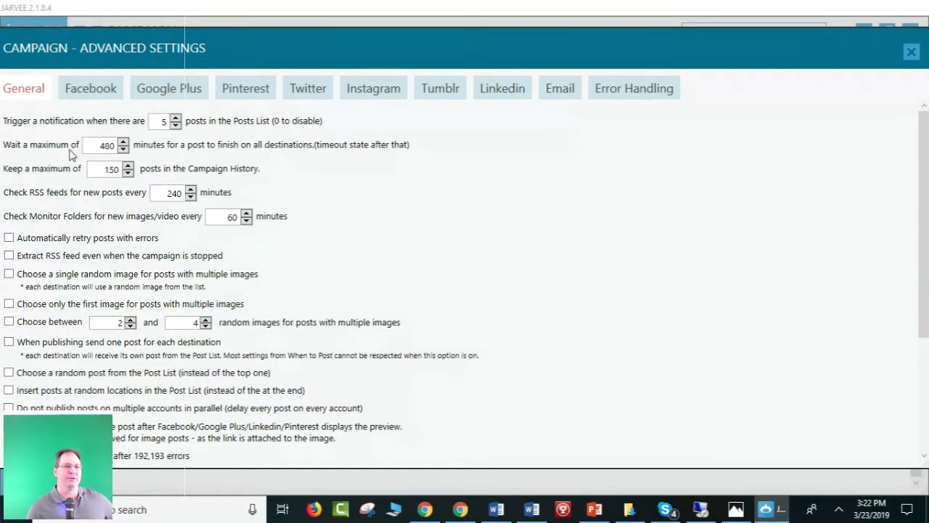
{"action": "scroll", "coordinate": [106, 345], "scroll_direction": "down", "scroll_amount": 3}
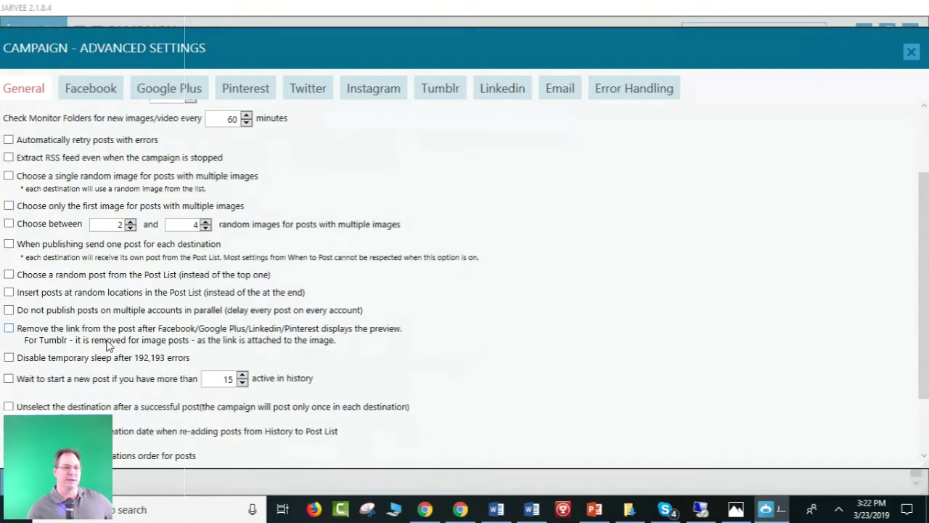
{"action": "scroll", "coordinate": [109, 334], "scroll_direction": "up", "scroll_amount": 3}
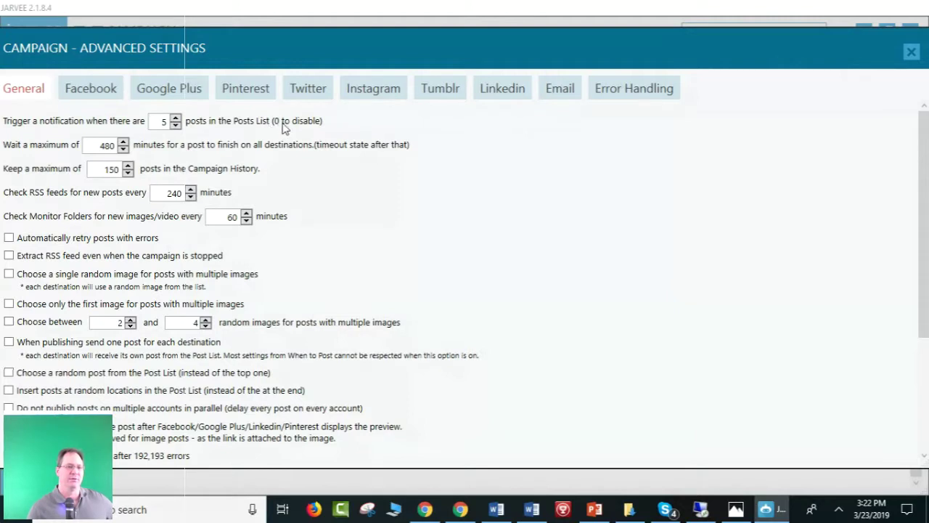
{"action": "left_click", "coordinate": [175, 125]}
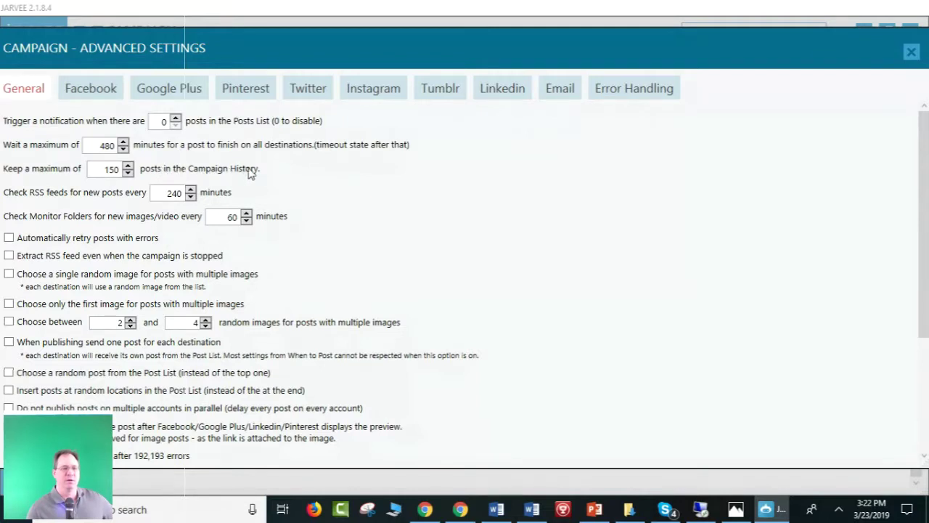
Replace the 150-post 'Keep a maximum of' campaign history limit with 1000.
{"action": "left_click", "coordinate": [128, 167]}
{"action": "double_click", "coordinate": [105, 171]}
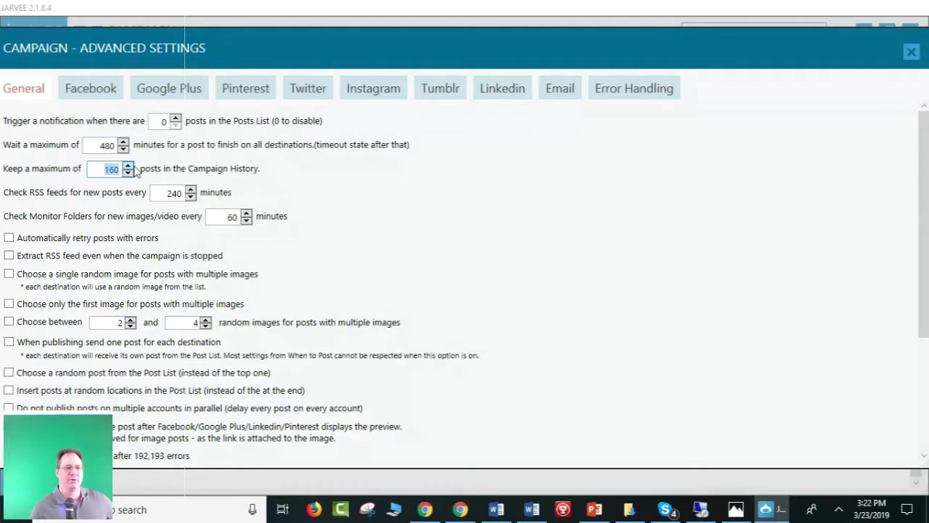
{"action": "type", "text": "500"}
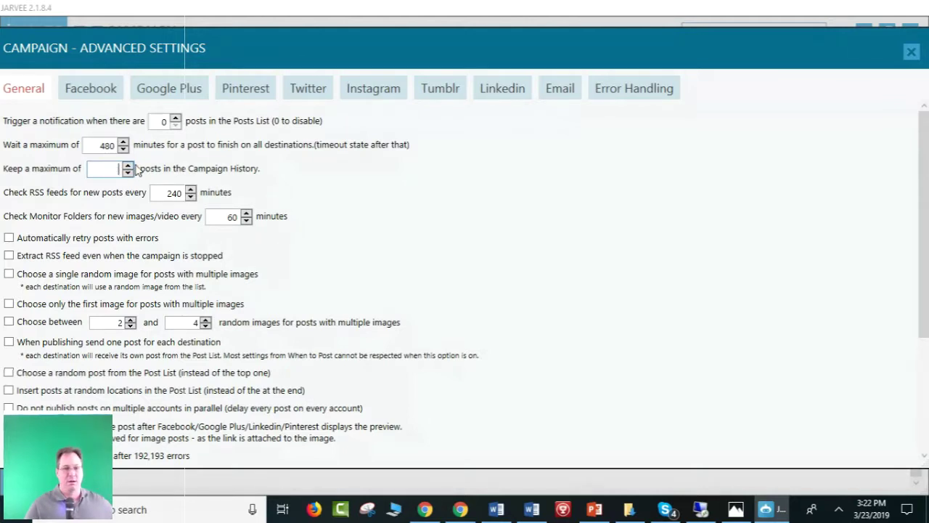
{"action": "type", "text": "1000"}
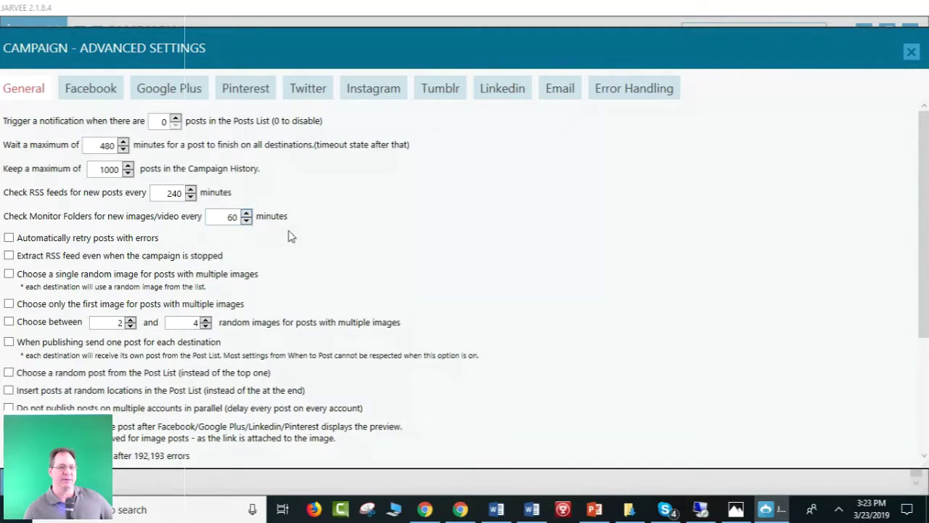
{"action": "scroll", "coordinate": [308, 238], "scroll_direction": "down", "scroll_amount": 1}
Look through the remaining General options, then bring up the campaign's Facebook settings.
{"action": "scroll", "coordinate": [308, 238], "scroll_direction": "down", "scroll_amount": 1}
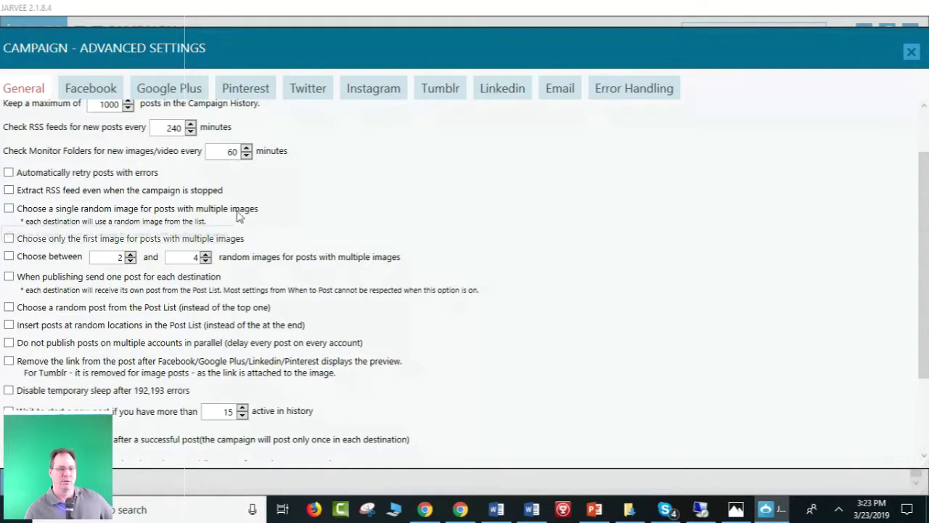
{"action": "scroll", "coordinate": [240, 215], "scroll_direction": "down", "scroll_amount": 1}
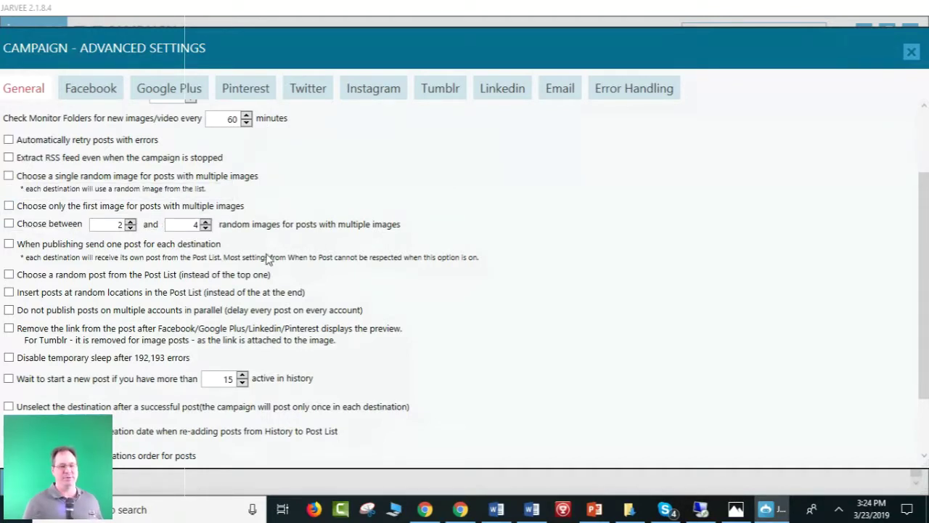
{"action": "scroll", "coordinate": [244, 247], "scroll_direction": "down", "scroll_amount": 1}
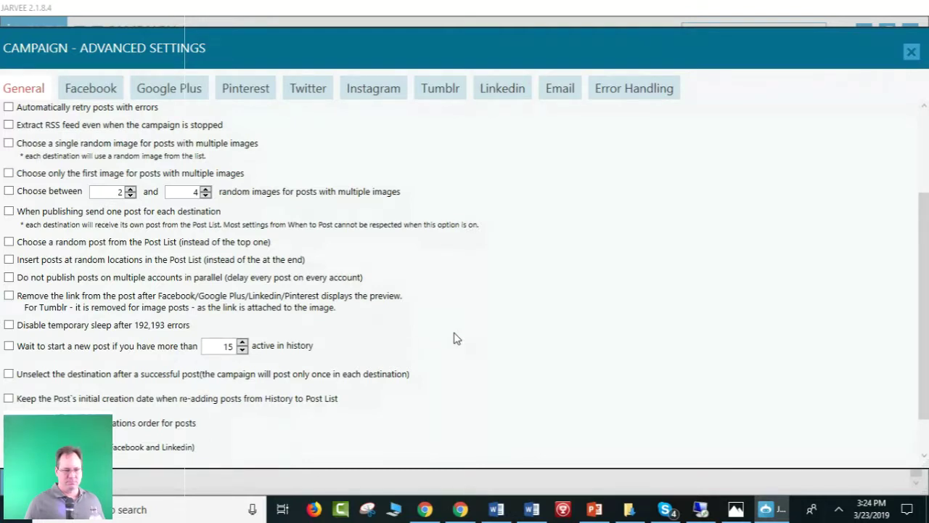
{"action": "scroll", "coordinate": [456, 338], "scroll_direction": "down", "scroll_amount": 1}
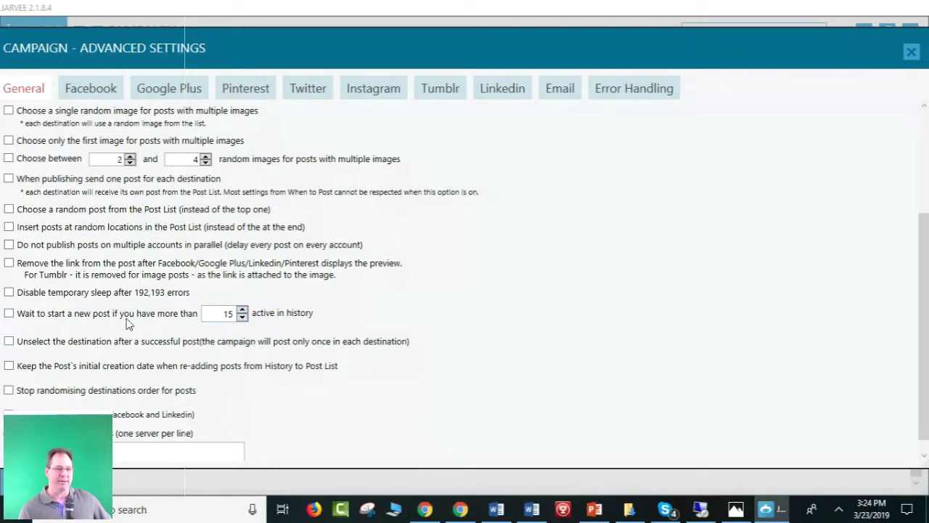
{"action": "scroll", "coordinate": [215, 384], "scroll_direction": "down", "scroll_amount": 1}
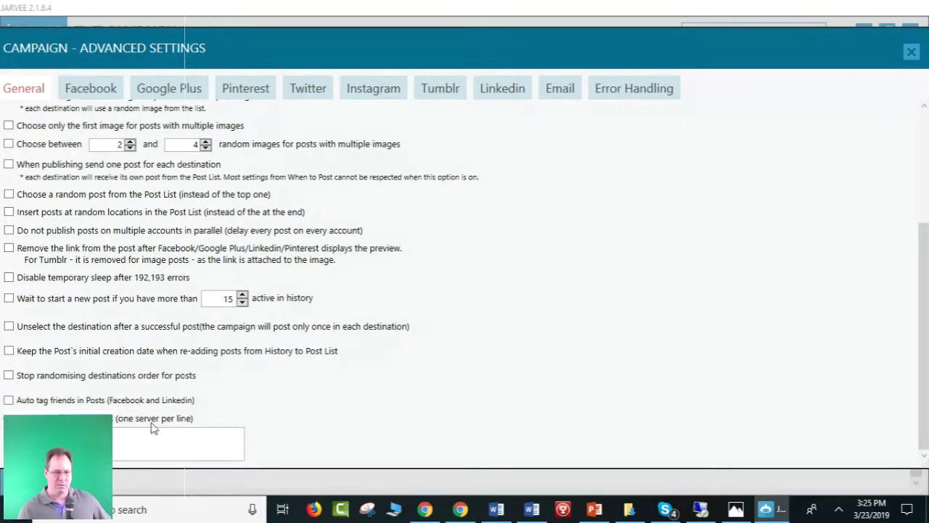
{"action": "scroll", "coordinate": [379, 398], "scroll_direction": "up", "scroll_amount": 5}
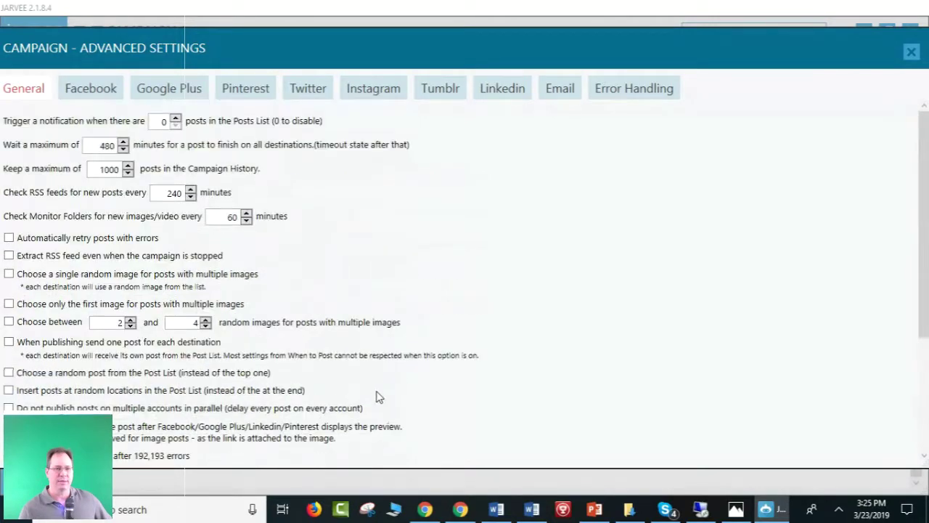
{"action": "left_click", "coordinate": [81, 95]}
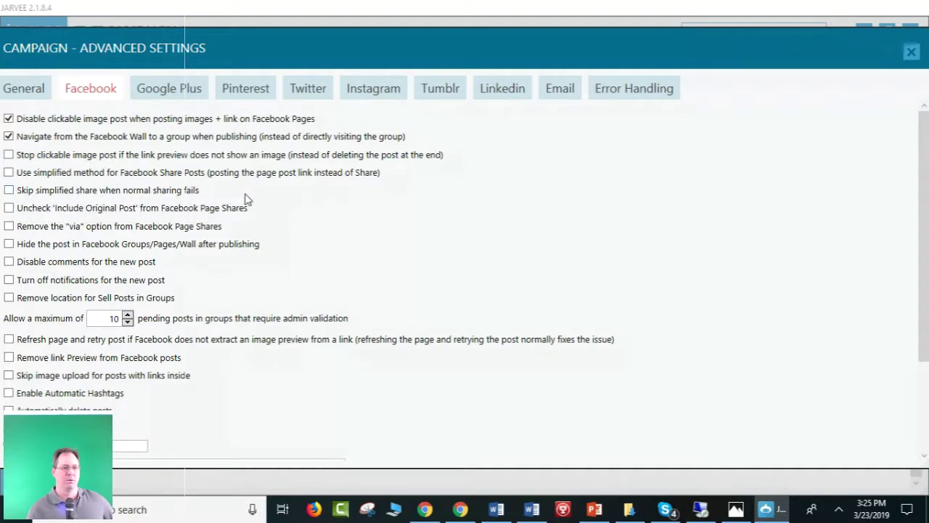
{"action": "scroll", "coordinate": [244, 199], "scroll_direction": "down", "scroll_amount": 1}
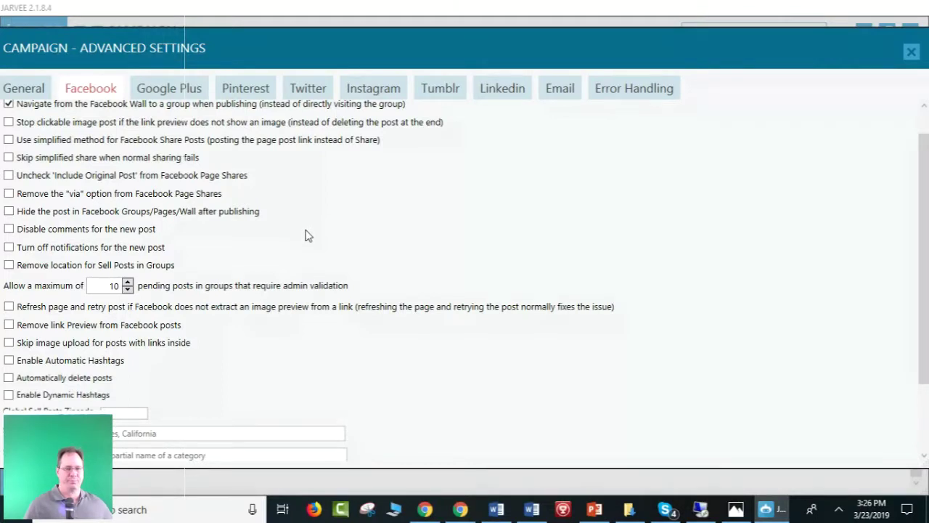
Review the Facebook options, including sell posts to 1–2 groups and no background colour, and reposition the dialog.
{"action": "scroll", "coordinate": [306, 235], "scroll_direction": "down", "scroll_amount": 1}
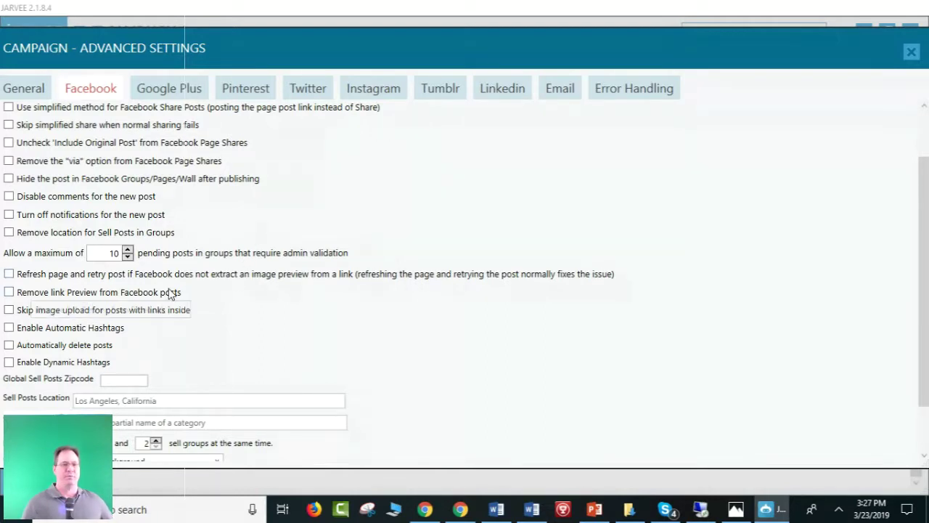
{"action": "scroll", "coordinate": [173, 285], "scroll_direction": "down", "scroll_amount": 1}
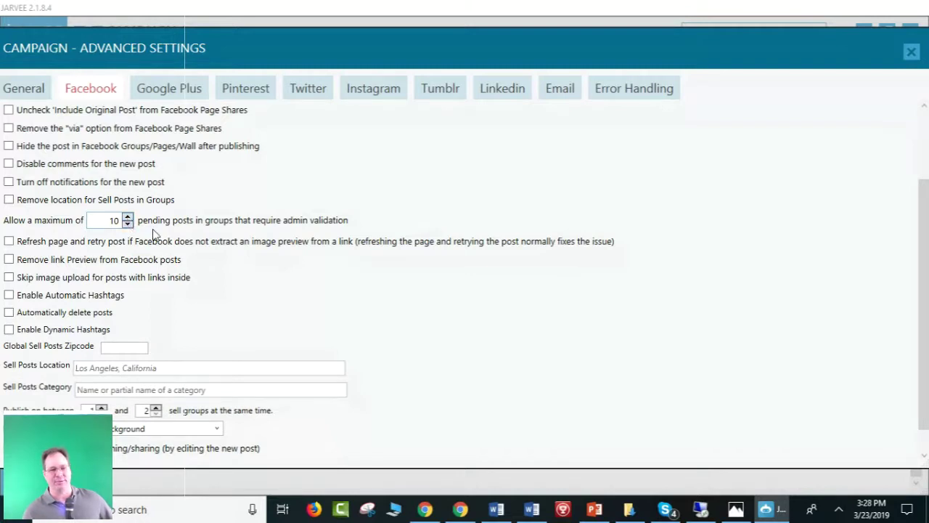
{"action": "scroll", "coordinate": [153, 236], "scroll_direction": "down", "scroll_amount": 1}
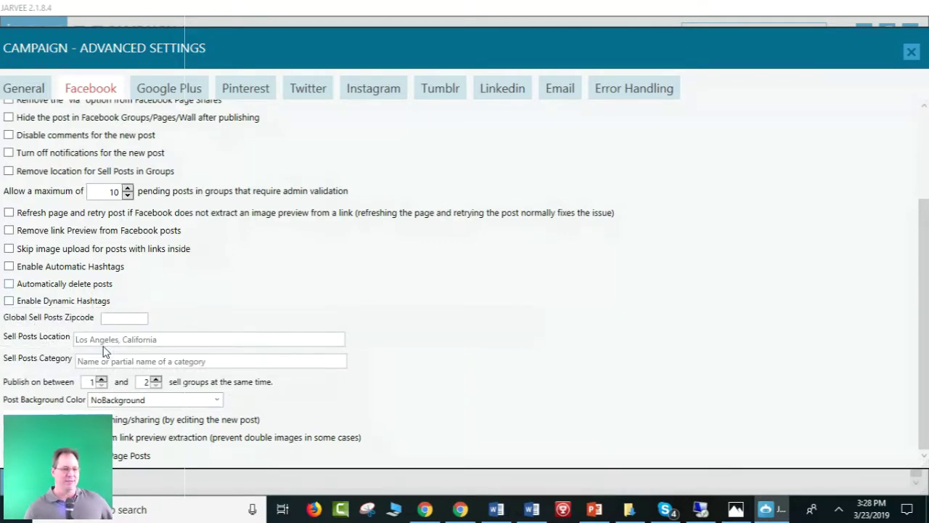
{"action": "scroll", "coordinate": [93, 324], "scroll_direction": "up", "scroll_amount": 1}
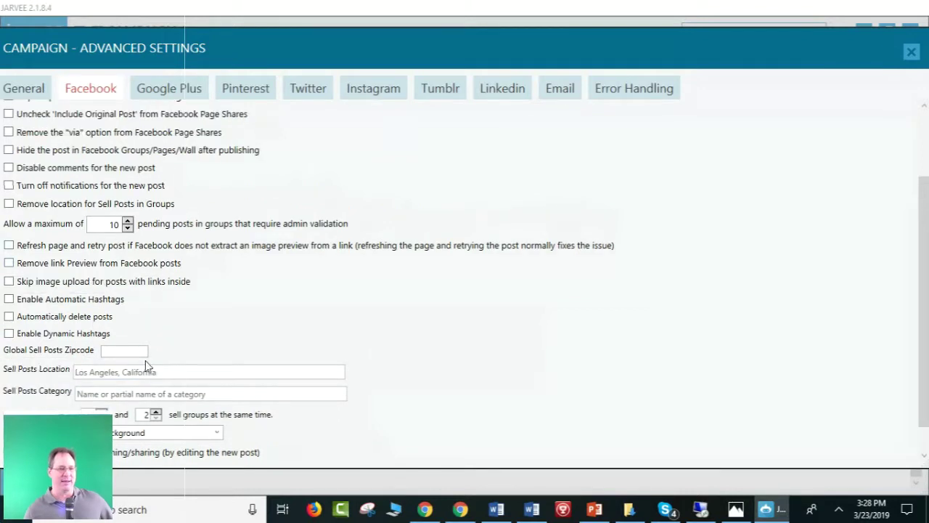
{"action": "scroll", "coordinate": [207, 355], "scroll_direction": "down", "scroll_amount": 1}
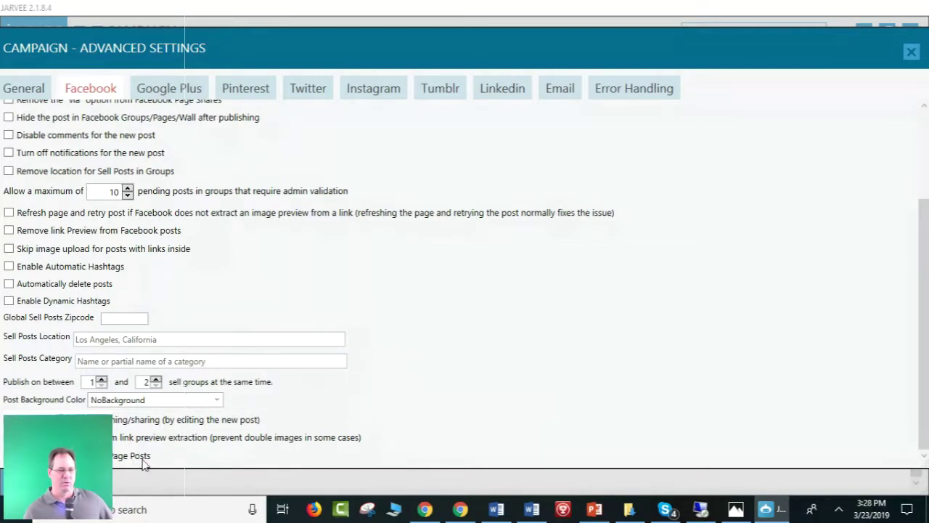
{"action": "scroll", "coordinate": [427, 401], "scroll_direction": "up", "scroll_amount": 5}
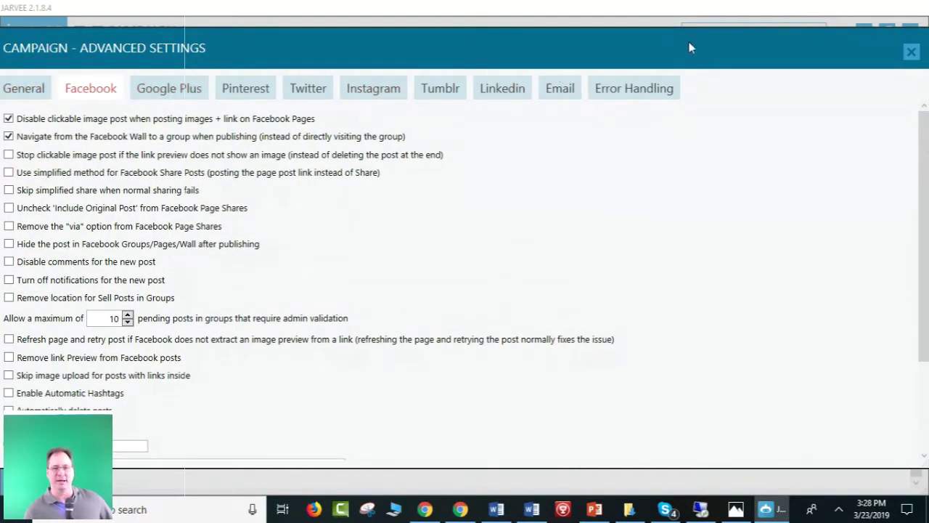
{"action": "left_click_drag", "start_coordinate": [688, 42], "coordinate": [709, 51]}
{"action": "left_click_drag", "start_coordinate": [889, 54], "coordinate": [794, 70]}
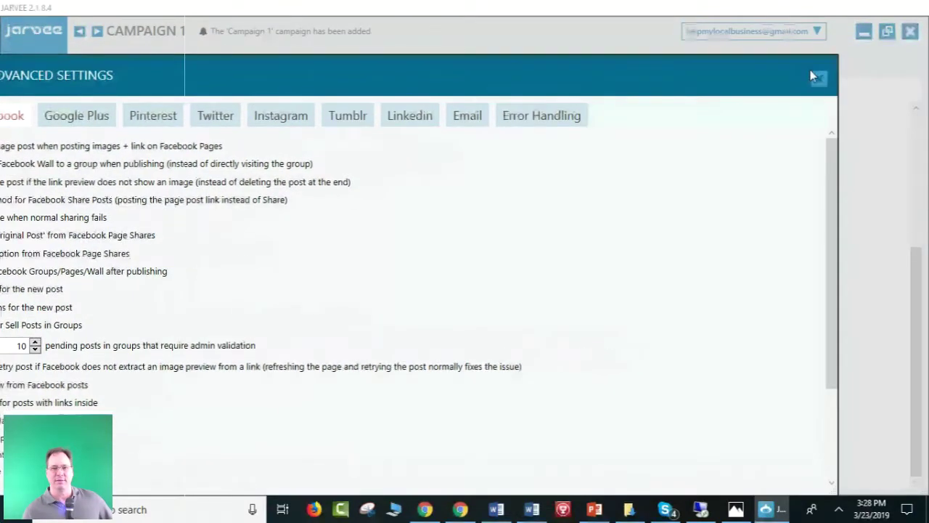
Close Advanced Settings, look over the Overview page, and go to What To Publish's Add Posts form.
{"action": "left_click", "coordinate": [813, 73]}
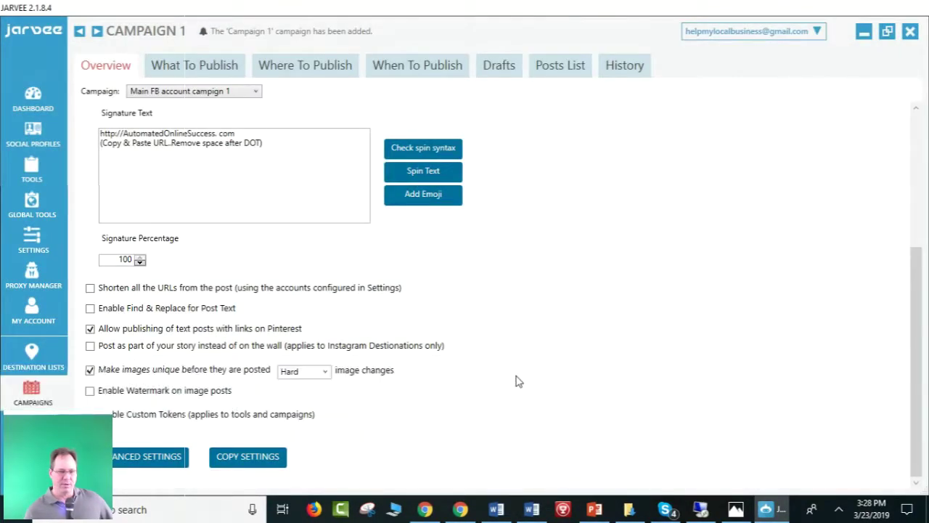
{"action": "scroll", "coordinate": [518, 374], "scroll_direction": "up", "scroll_amount": 5}
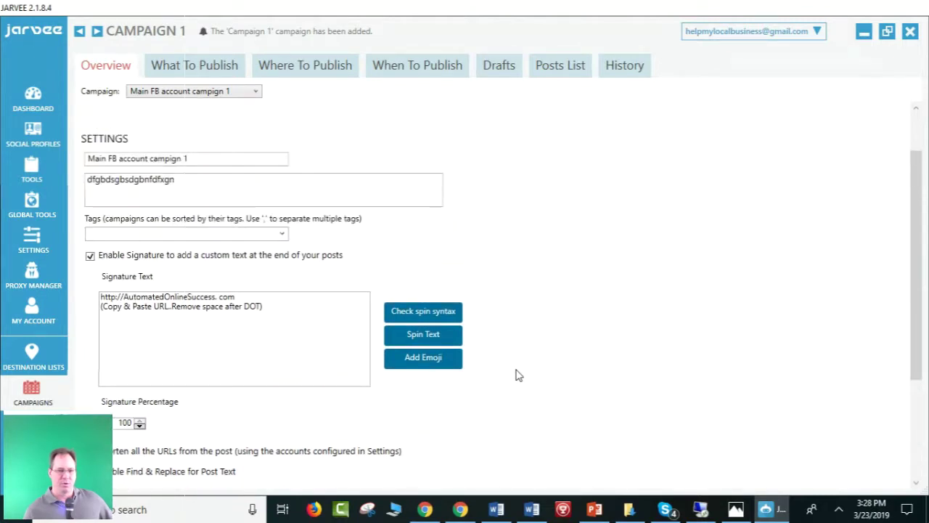
{"action": "scroll", "coordinate": [519, 374], "scroll_direction": "down", "scroll_amount": 1}
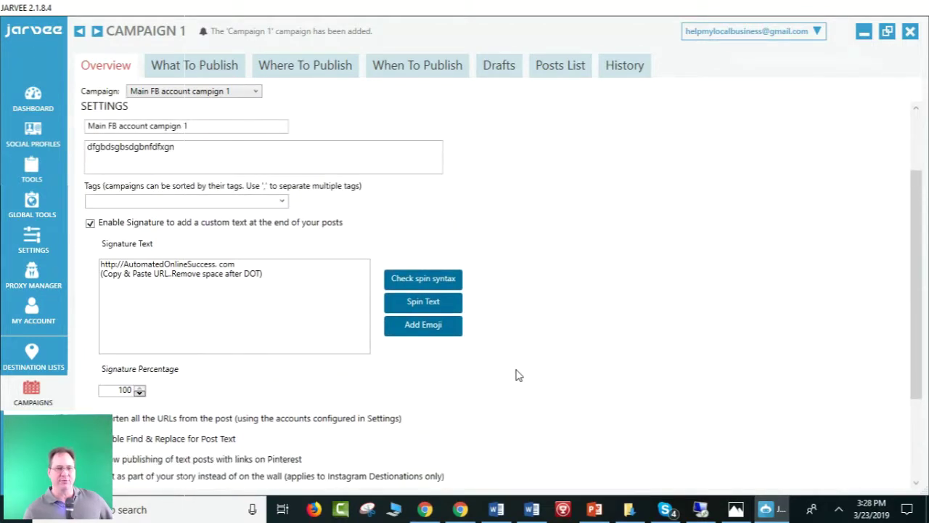
{"action": "scroll", "coordinate": [518, 375], "scroll_direction": "down", "scroll_amount": 3}
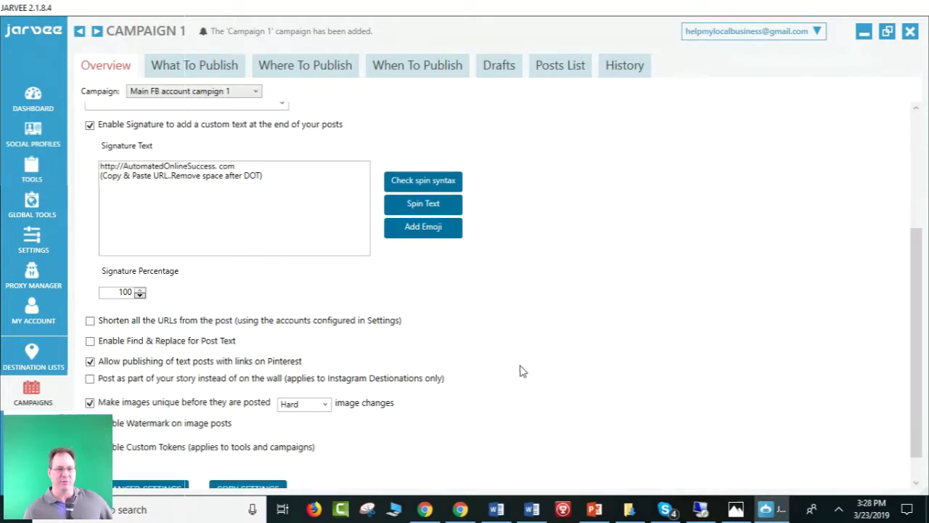
{"action": "scroll", "coordinate": [528, 368], "scroll_direction": "down", "scroll_amount": 1}
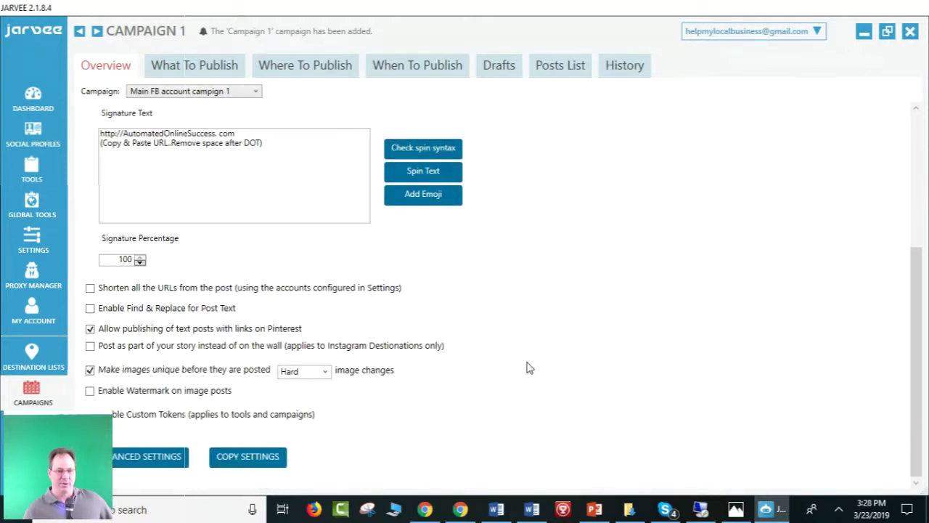
{"action": "scroll", "coordinate": [529, 368], "scroll_direction": "up", "scroll_amount": 7}
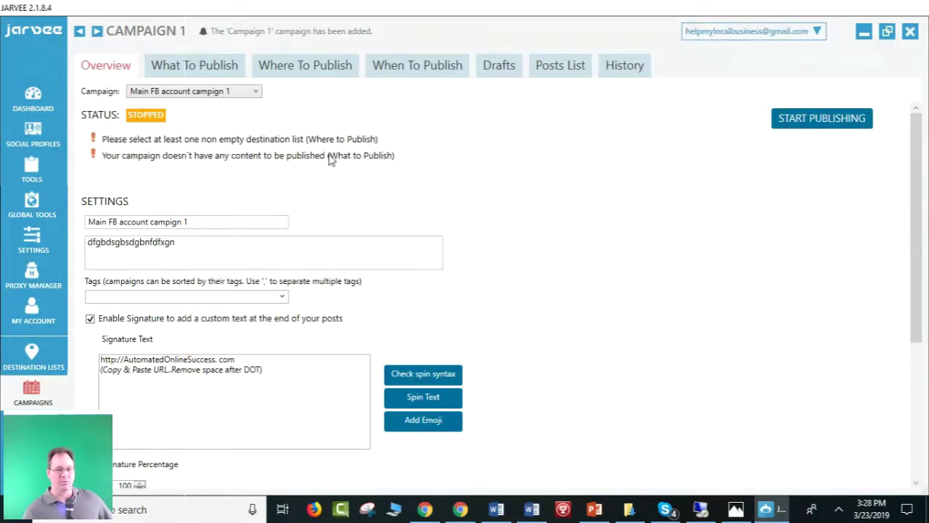
{"action": "left_click", "coordinate": [204, 69]}
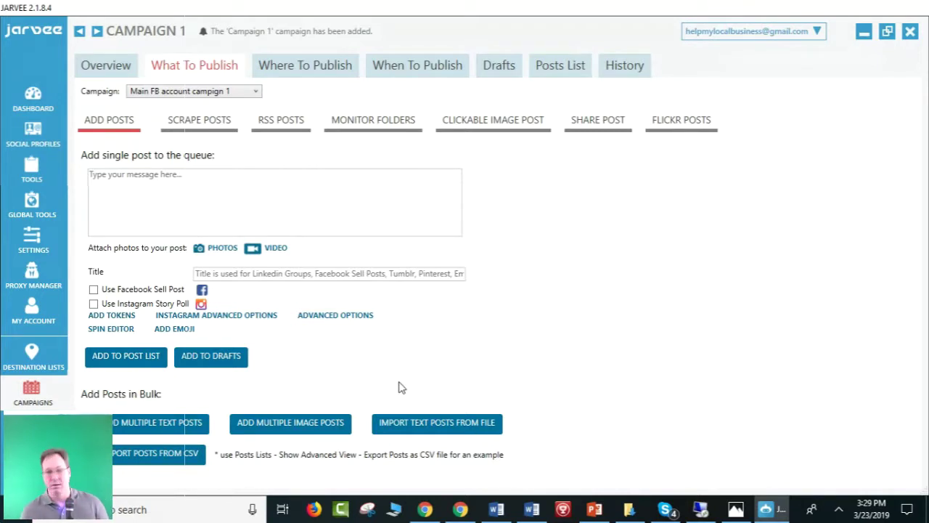
Confirm Posts List is empty, return to What To Publish, and restore and move JARVEE down-left.
{"action": "left_click", "coordinate": [572, 71]}
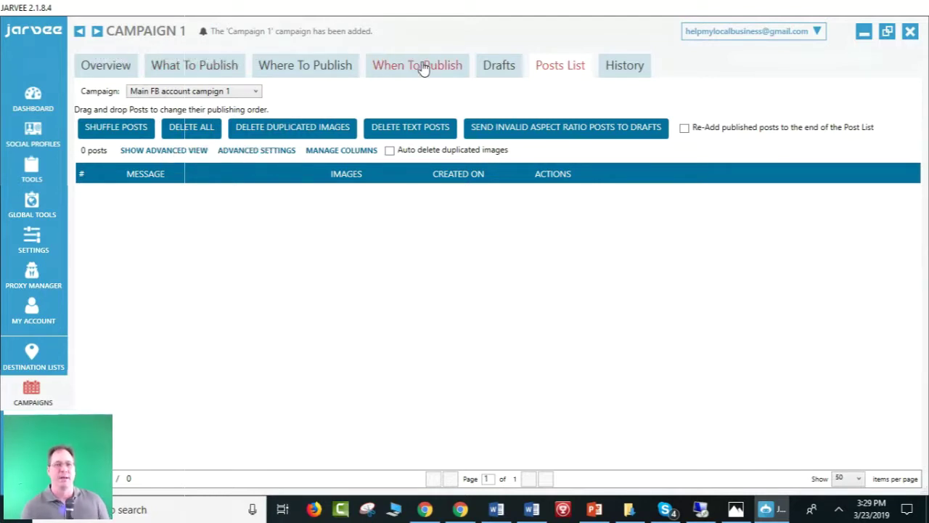
{"action": "left_click", "coordinate": [191, 66]}
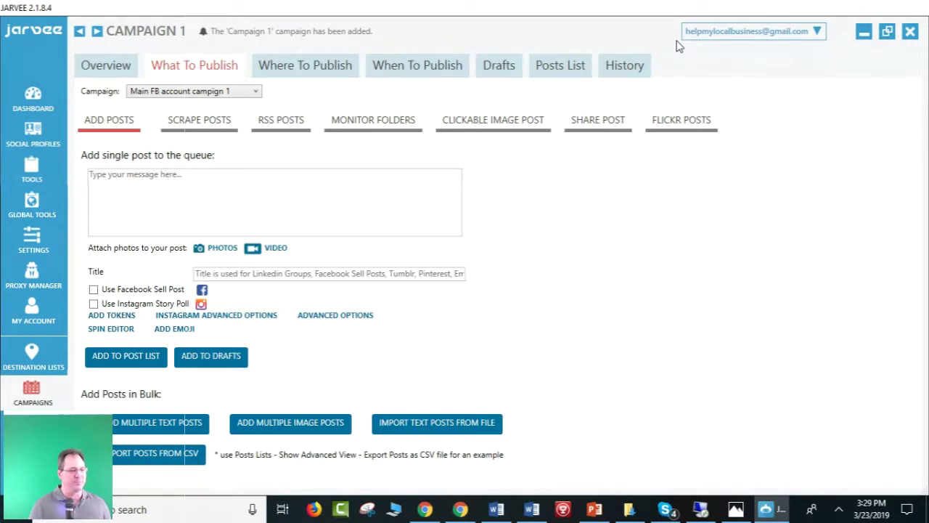
{"action": "double_click", "coordinate": [635, 6]}
{"action": "left_click_drag", "start_coordinate": [612, 61], "coordinate": [582, 66]}
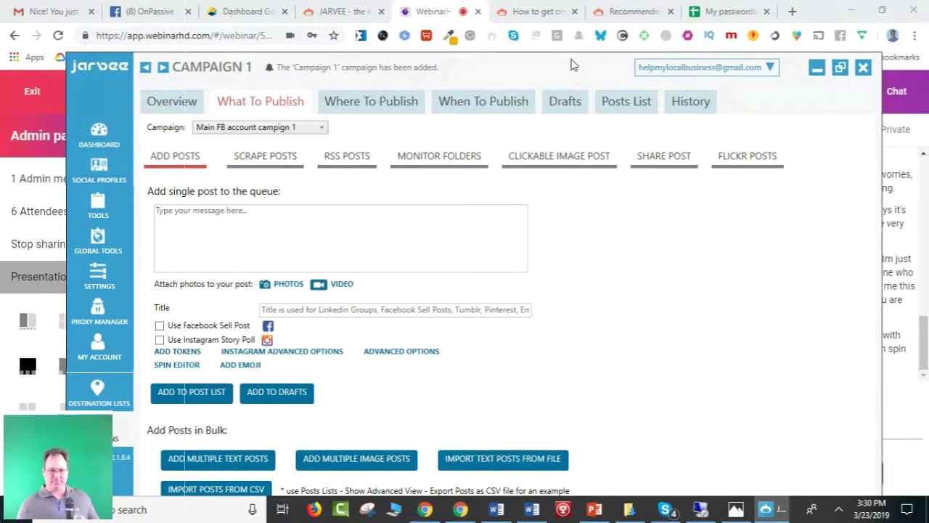
{"action": "left_click_drag", "start_coordinate": [502, 63], "coordinate": [579, 61]}
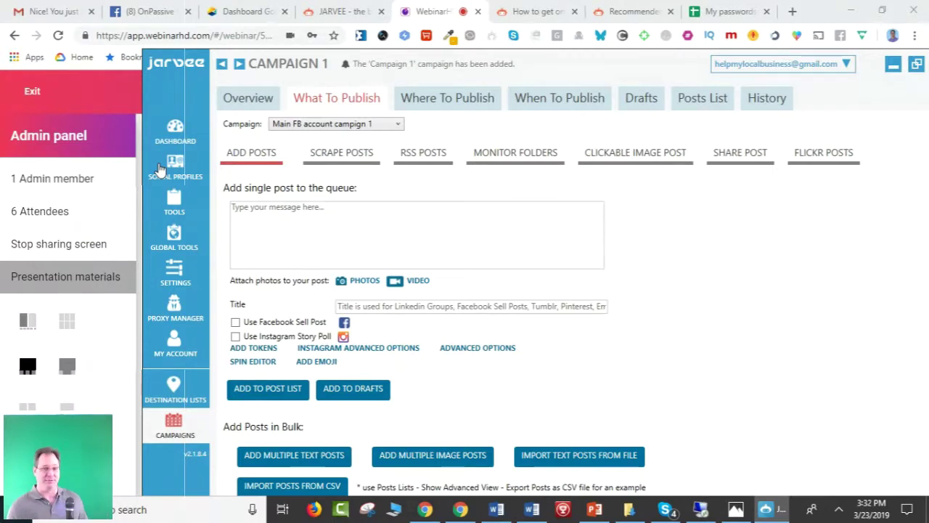
{"action": "left_click_drag", "start_coordinate": [635, 75], "coordinate": [557, 50]}
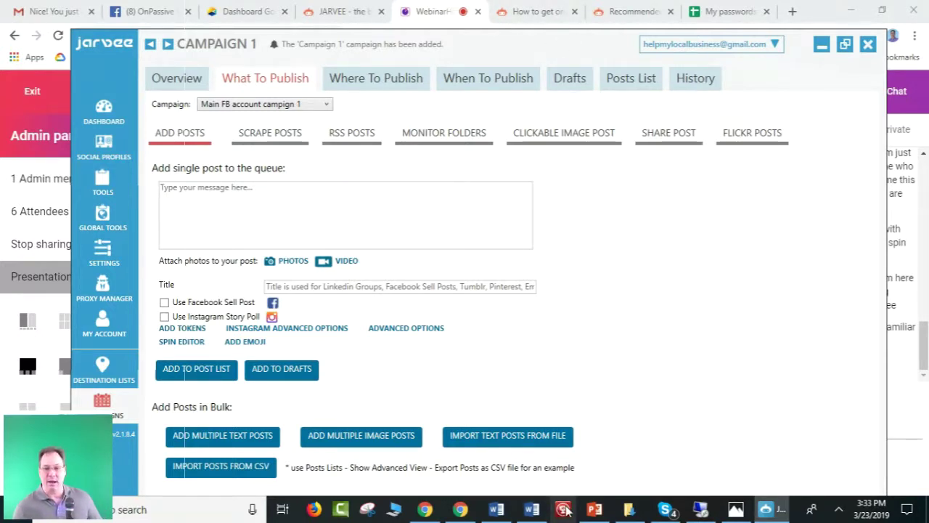
{"action": "left_click", "coordinate": [594, 509]}
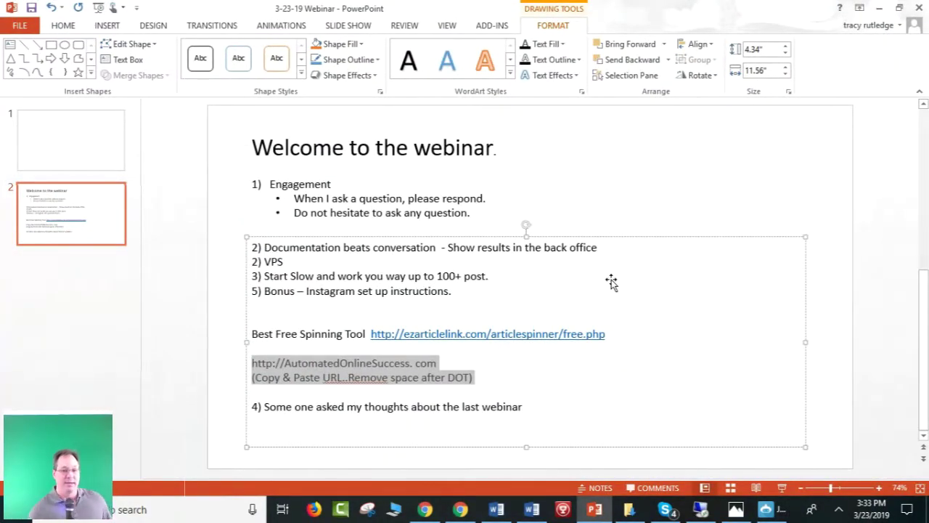
{"action": "left_click", "coordinate": [612, 334]}
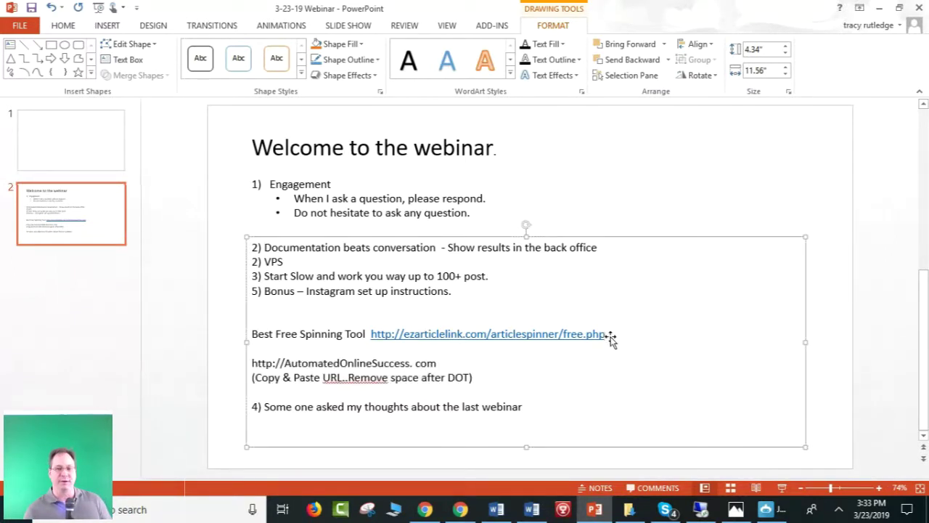
{"action": "left_click", "coordinate": [580, 369]}
{"action": "double_click", "coordinate": [502, 333]}
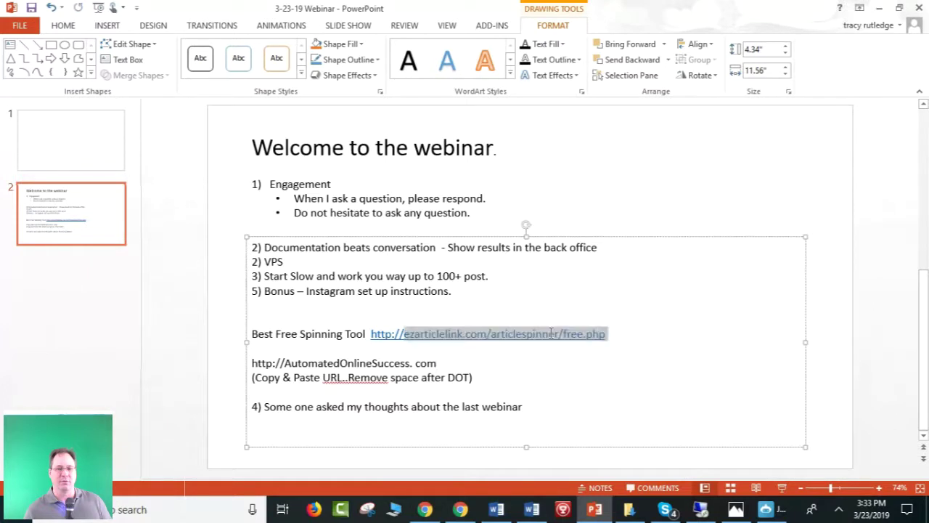
{"action": "left_click", "coordinate": [373, 333], "text": "shift"}
{"action": "key", "text": "ctrl+c"}
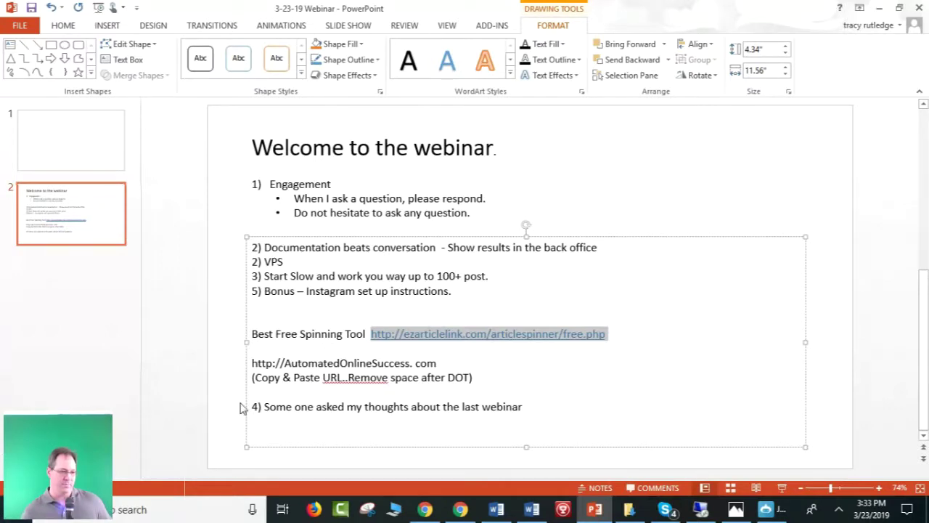
{"action": "double_click", "coordinate": [750, 16]}
{"action": "left_click_drag", "start_coordinate": [756, 9], "coordinate": [643, 332]}
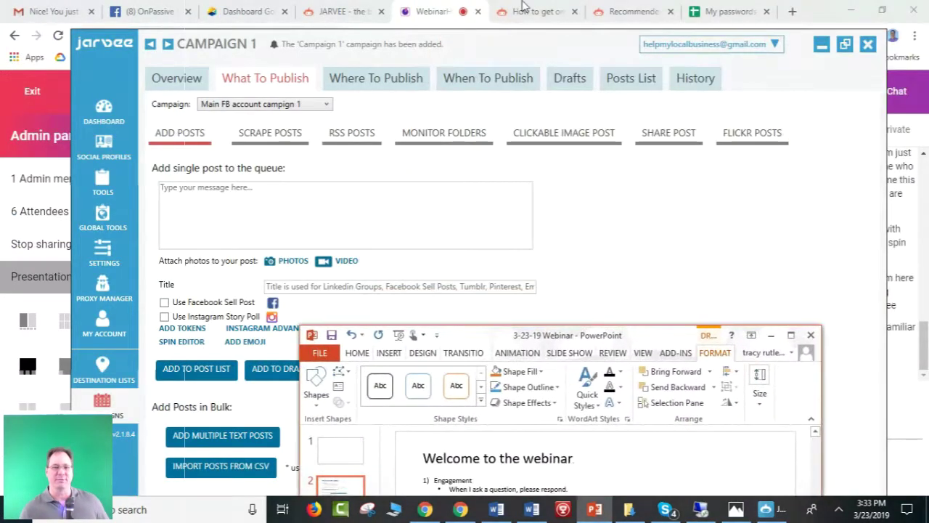
{"action": "left_click_drag", "start_coordinate": [504, 56], "coordinate": [409, 97]}
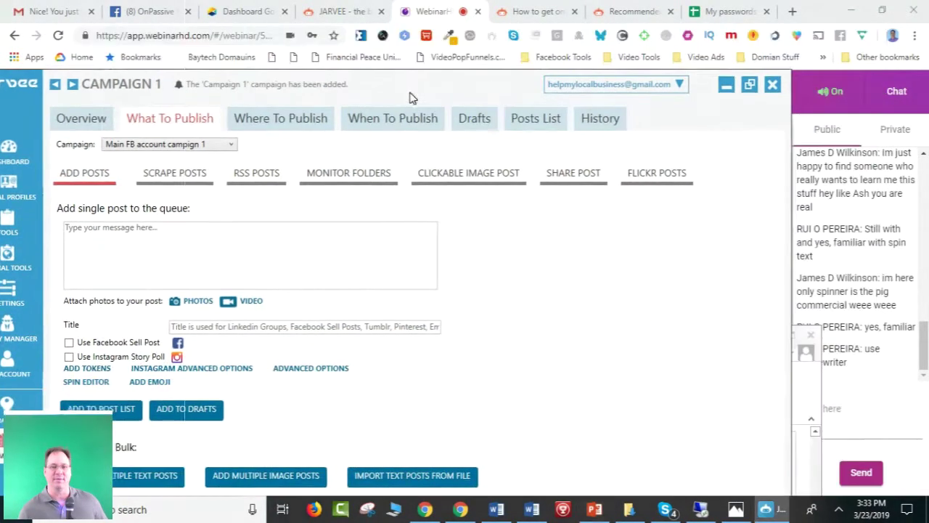
{"action": "left_click", "coordinate": [874, 429]}
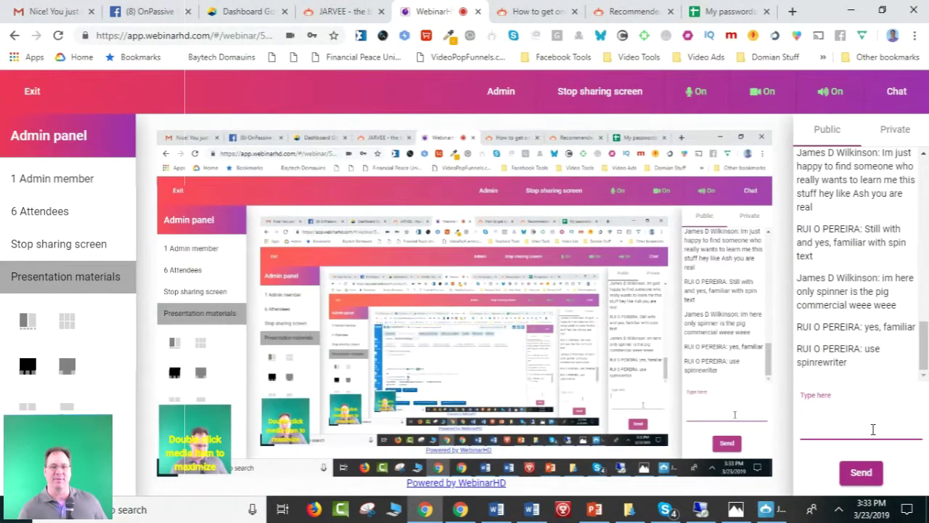
{"action": "key", "text": "ctrl+v"}
{"action": "key", "text": "Return"}
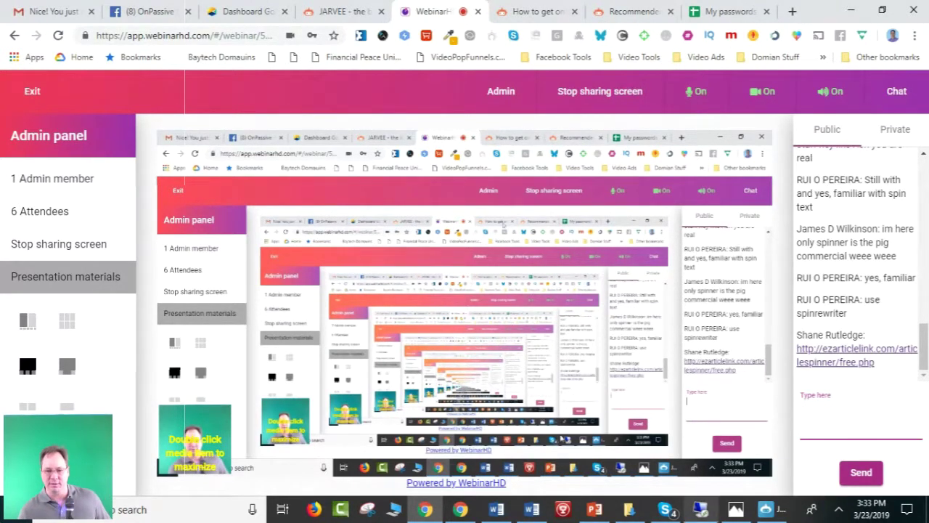
Bring the JARVEE campaign window back, maximize it, then resize it and move it down.
{"action": "left_click", "coordinate": [765, 508]}
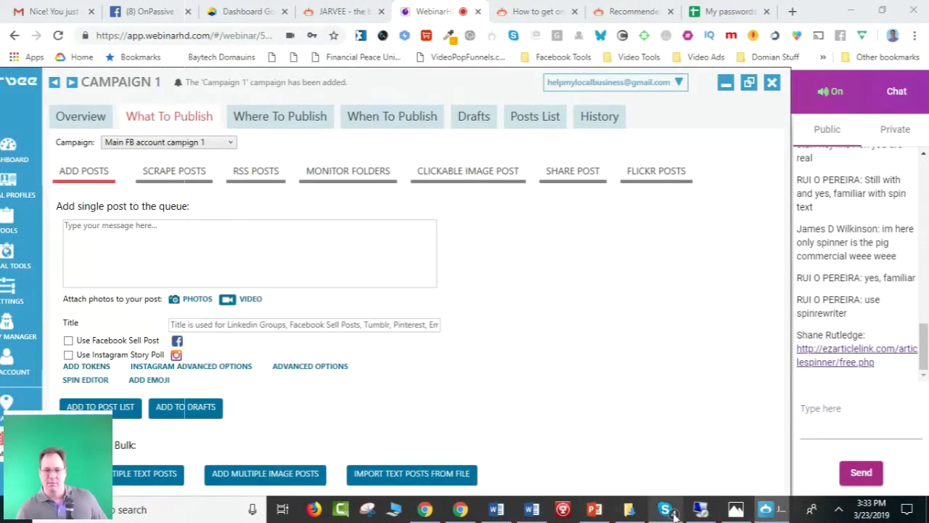
{"action": "mouse_move", "coordinate": [701, 507]}
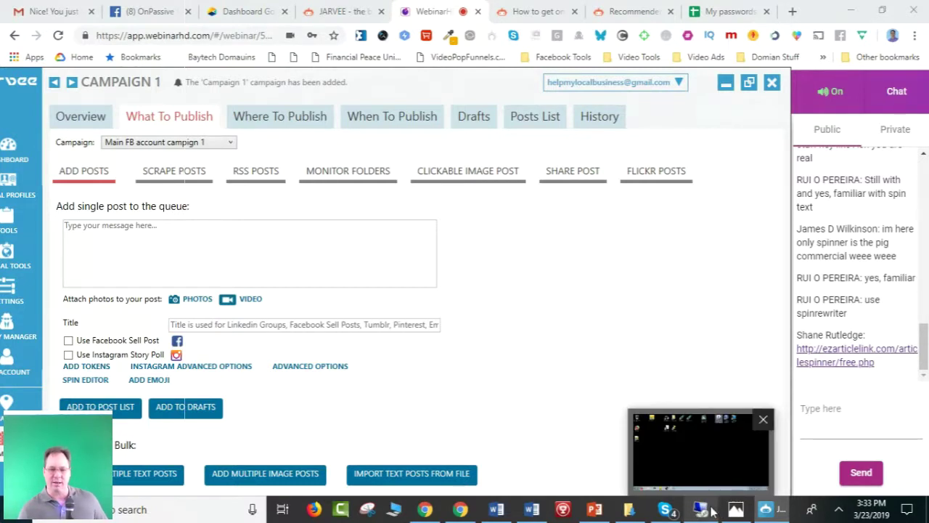
{"action": "mouse_move", "coordinate": [591, 512]}
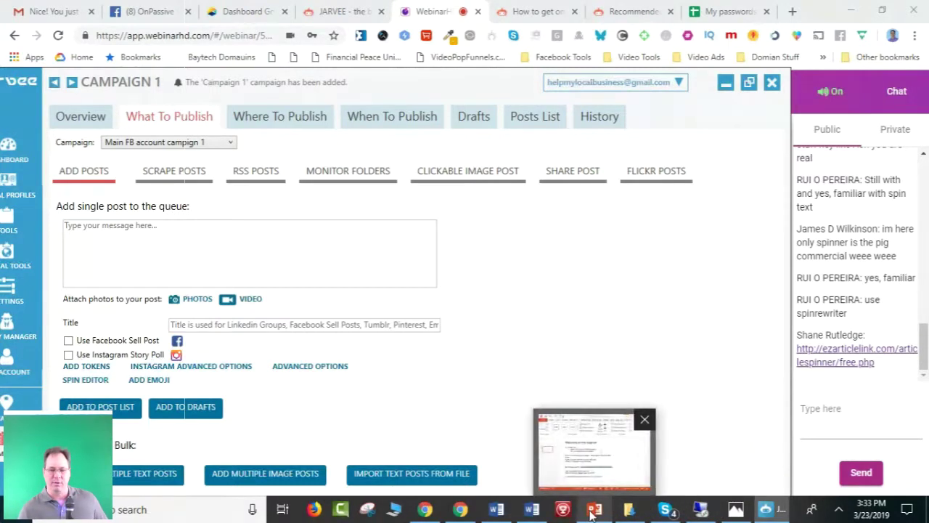
{"action": "left_click", "coordinate": [748, 82]}
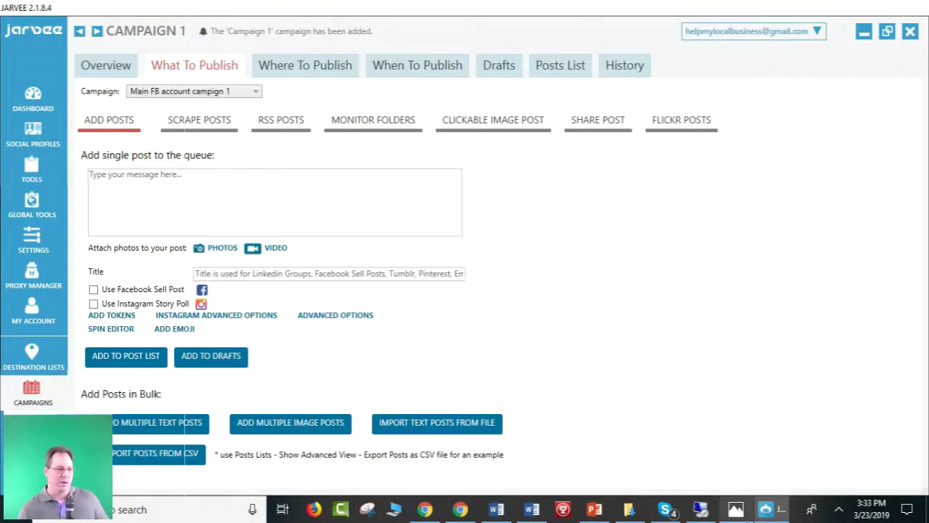
{"action": "mouse_move", "coordinate": [776, 518]}
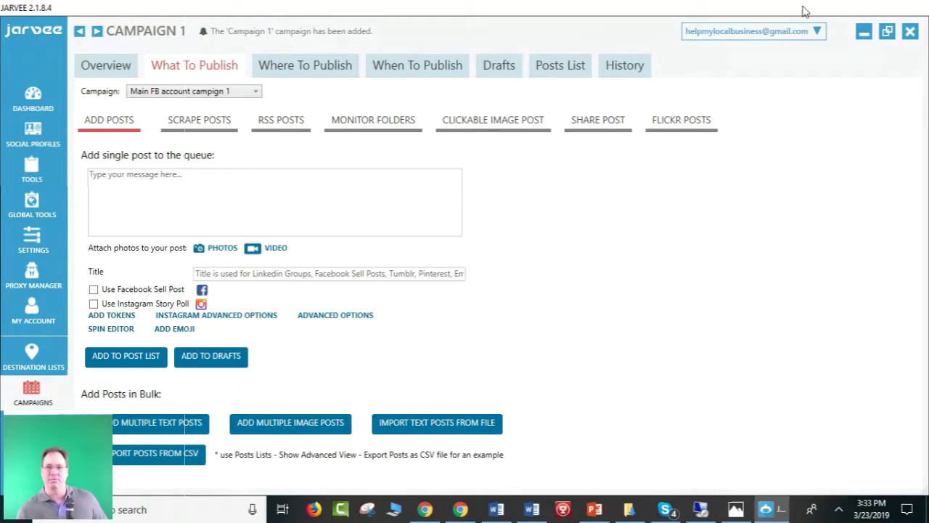
{"action": "left_click_drag", "start_coordinate": [831, 11], "coordinate": [686, 135]}
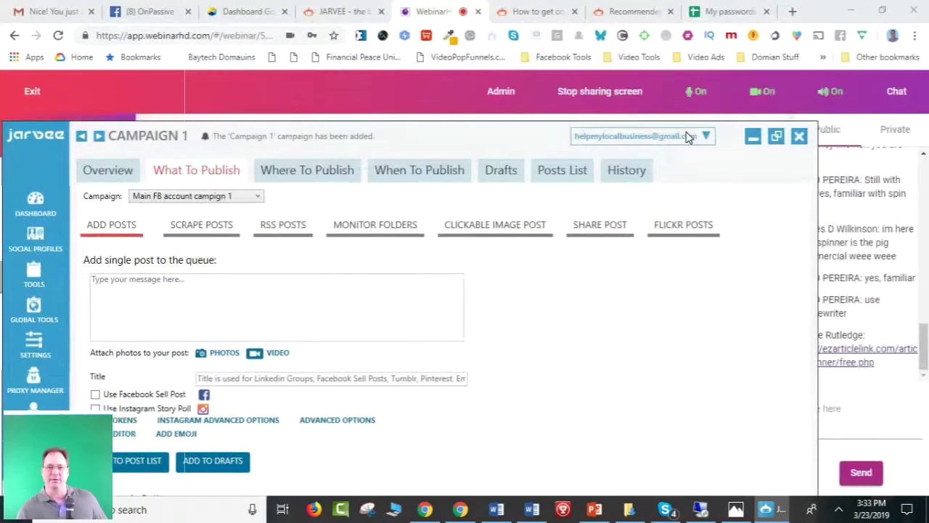
Load the ezarticlelink.com Free Article Spinner Online page in a new Chrome tab.
{"action": "left_click", "coordinate": [793, 11]}
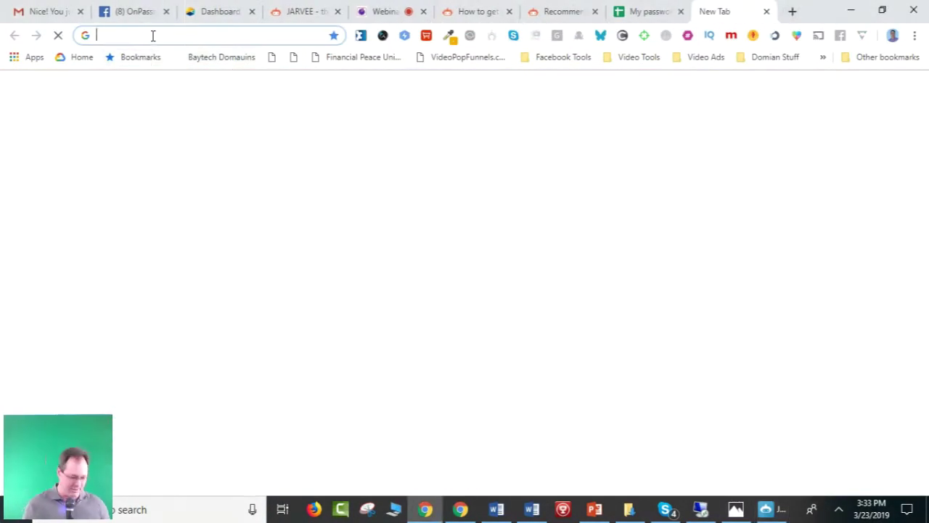
{"action": "key", "text": "ctrl+v"}
{"action": "key", "text": "Return"}
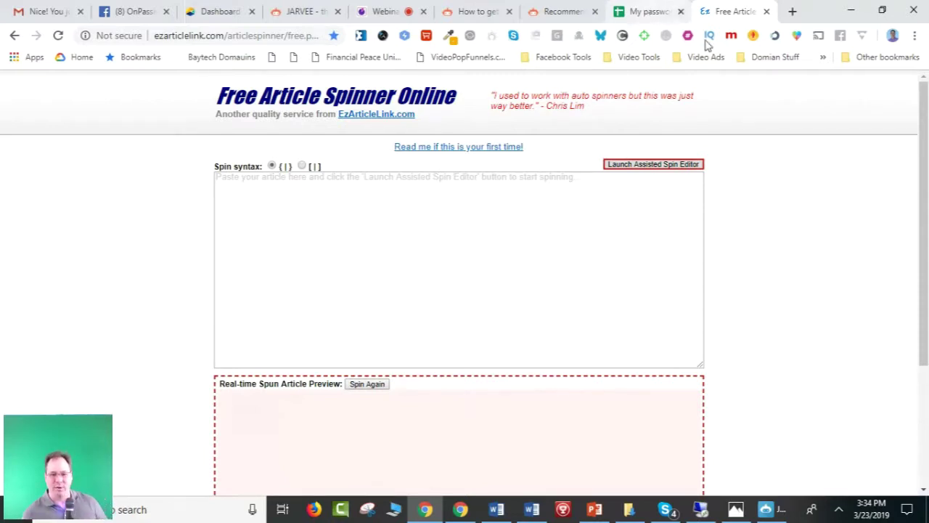
Copy the 'I'm sure we can all relate' paragraph from the Founders invite email, minimize Word, and focus the article box.
{"action": "left_click", "coordinate": [497, 509]}
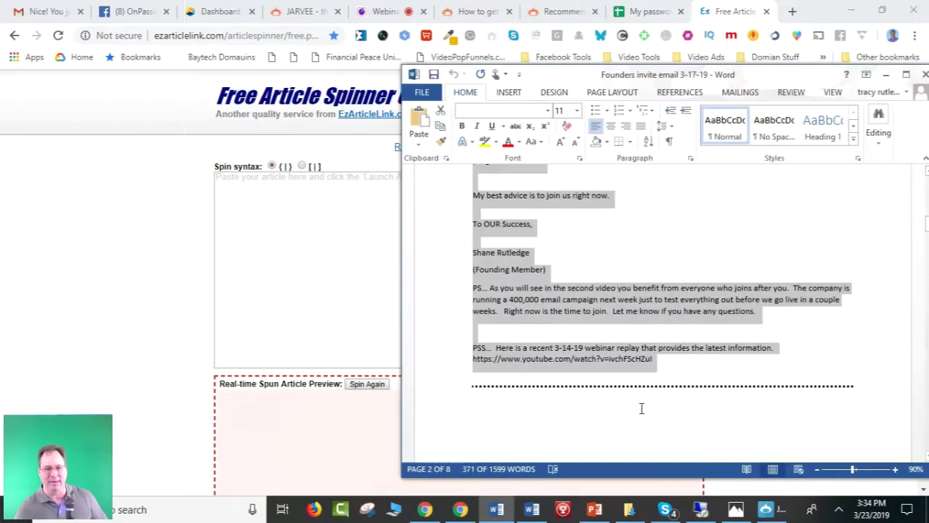
{"action": "left_click", "coordinate": [787, 330]}
{"action": "scroll", "coordinate": [777, 334], "scroll_direction": "up", "scroll_amount": 6}
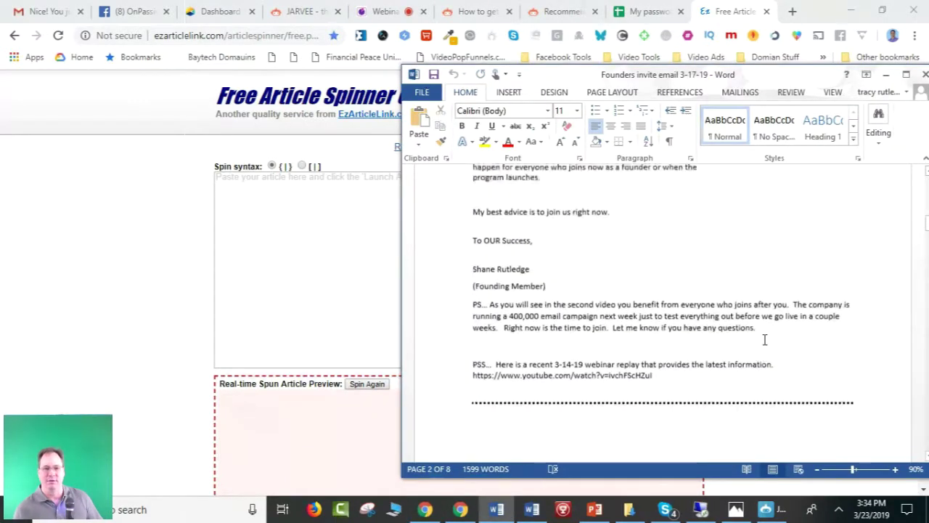
{"action": "scroll", "coordinate": [763, 338], "scroll_direction": "down", "scroll_amount": 8}
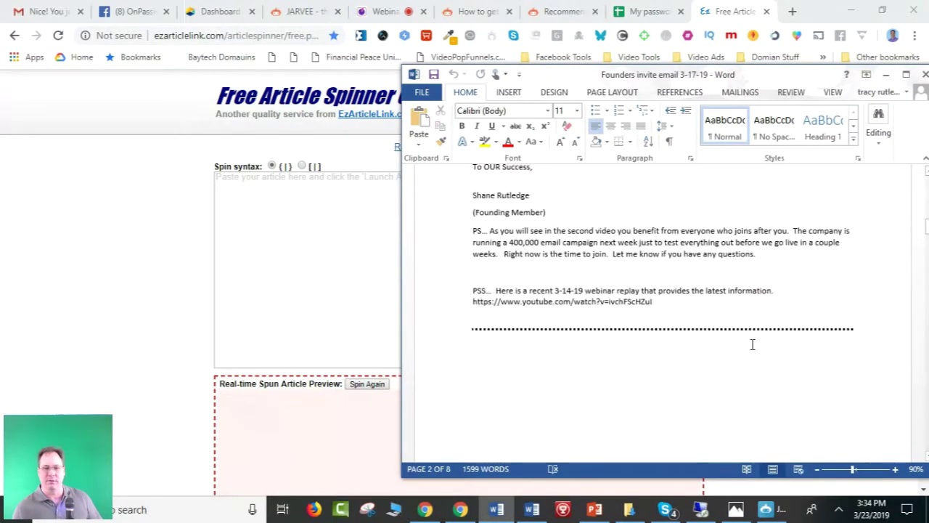
{"action": "scroll", "coordinate": [753, 342], "scroll_direction": "up", "scroll_amount": 1}
{"action": "scroll", "coordinate": [763, 298], "scroll_direction": "up", "scroll_amount": 12}
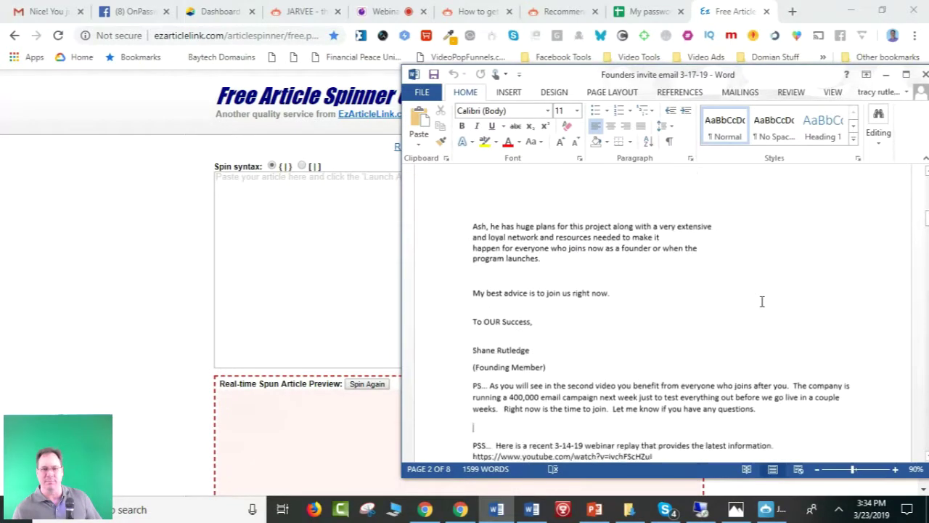
{"action": "scroll", "coordinate": [758, 298], "scroll_direction": "up", "scroll_amount": 7}
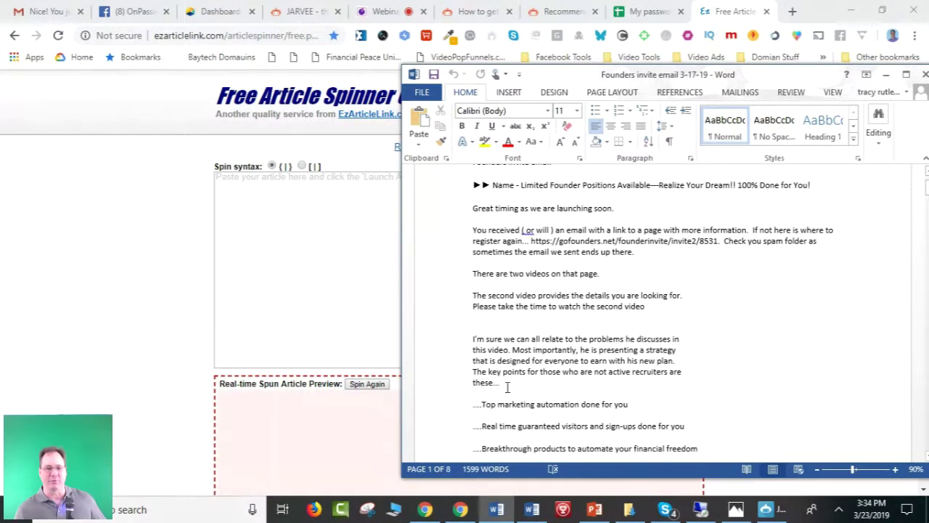
{"action": "left_click_drag", "start_coordinate": [499, 383], "coordinate": [428, 344]}
{"action": "key", "text": "ctrl+c"}
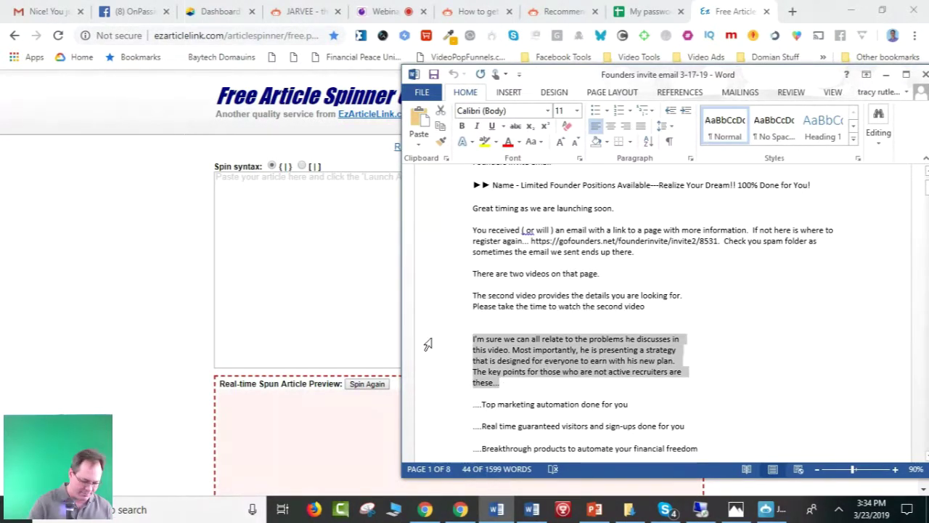
{"action": "left_click", "coordinate": [884, 74]}
{"action": "left_click", "coordinate": [548, 230]}
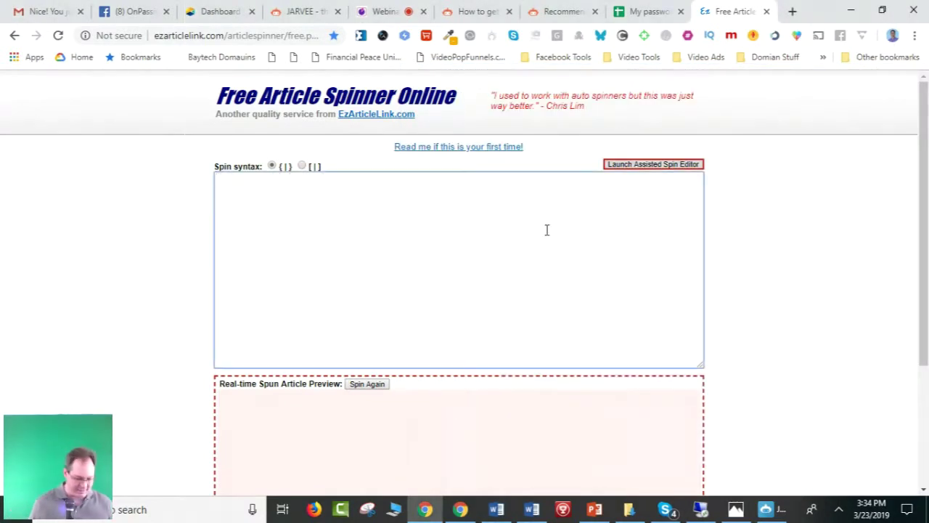
Paste the copied 'I'm sure we can all relate' paragraph into the spinner's article box.
{"action": "key", "text": "ctrl+v"}
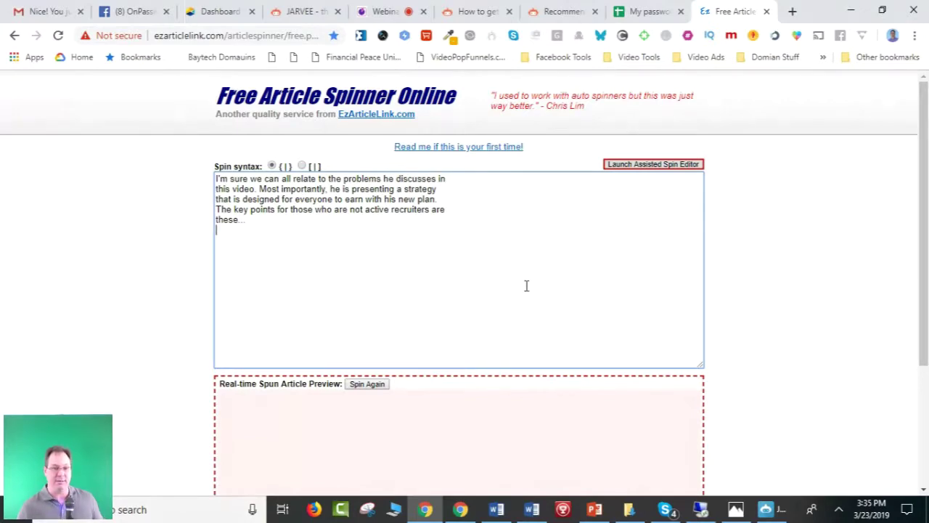
In Founders post V2, select the text from 'Would You Like Help Automating…' through 'Completely Done For You'.
{"action": "left_click", "coordinate": [532, 510]}
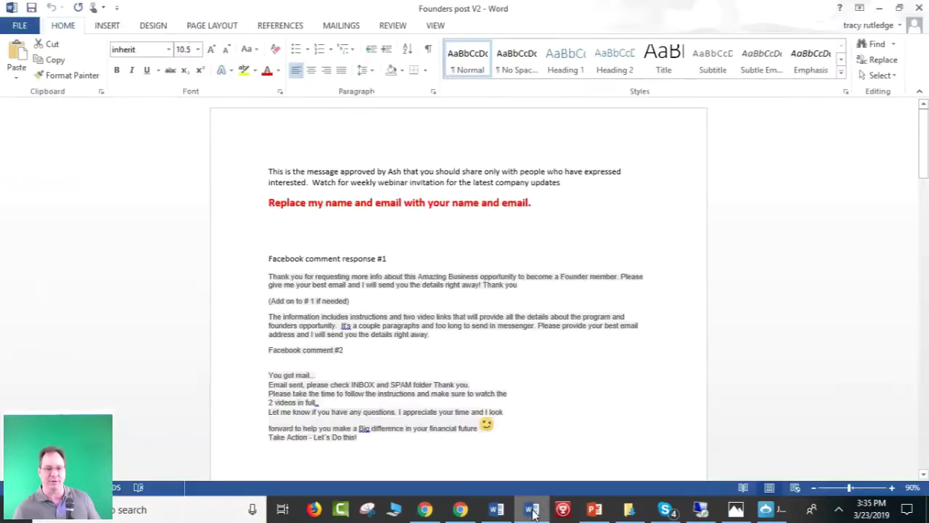
{"action": "scroll", "coordinate": [550, 336], "scroll_direction": "down", "scroll_amount": 2}
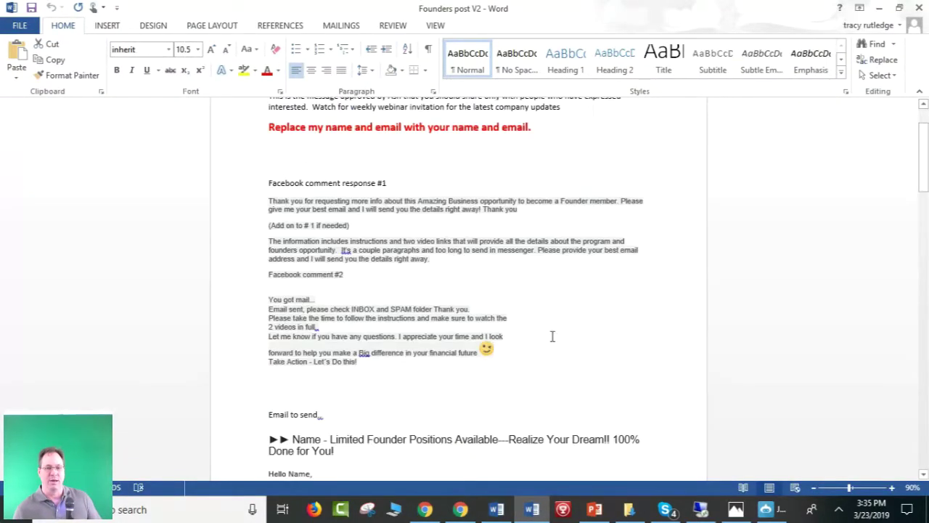
{"action": "scroll", "coordinate": [551, 337], "scroll_direction": "down", "scroll_amount": 20}
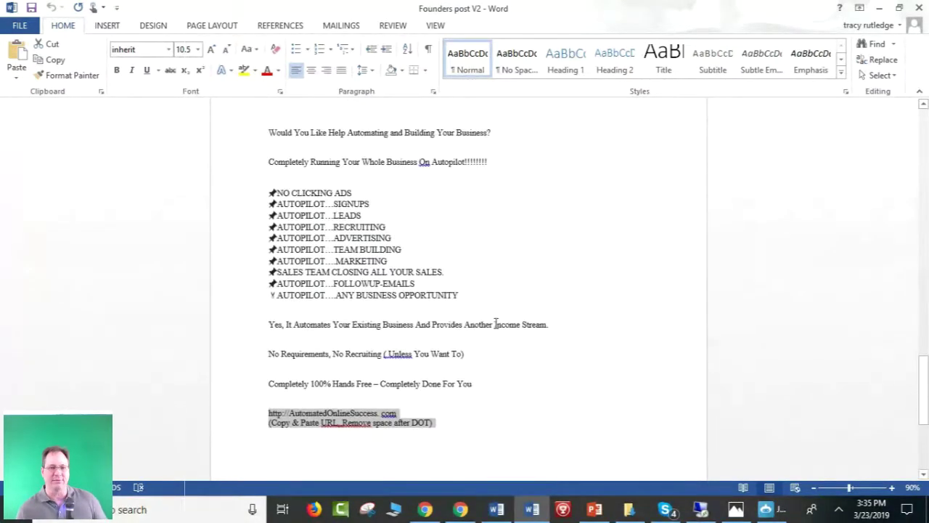
{"action": "left_click_drag", "start_coordinate": [464, 294], "coordinate": [228, 145]}
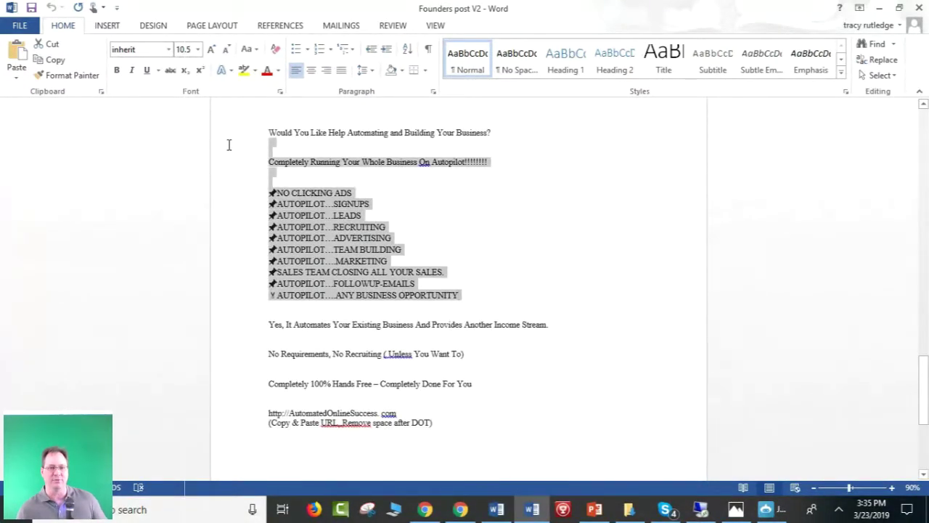
{"action": "left_click", "coordinate": [446, 396]}
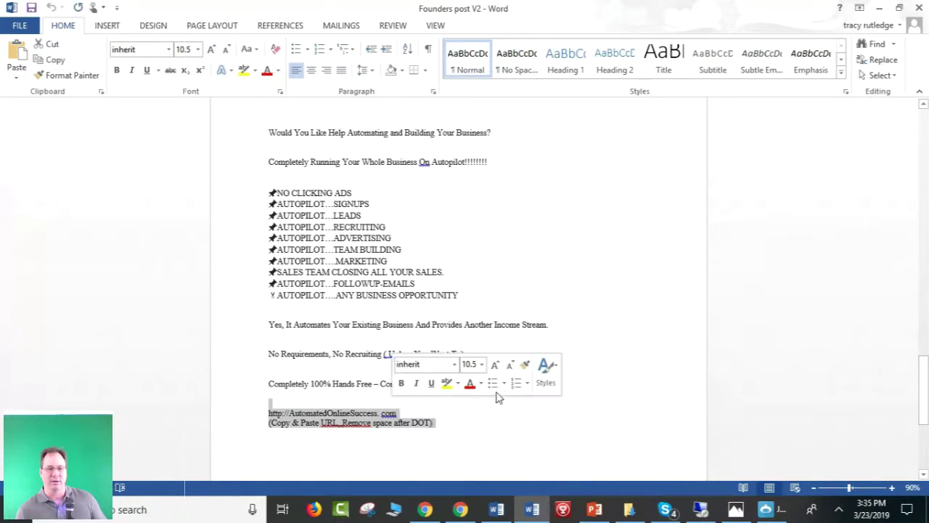
{"action": "left_click", "coordinate": [495, 387]}
{"action": "left_click", "coordinate": [493, 418]}
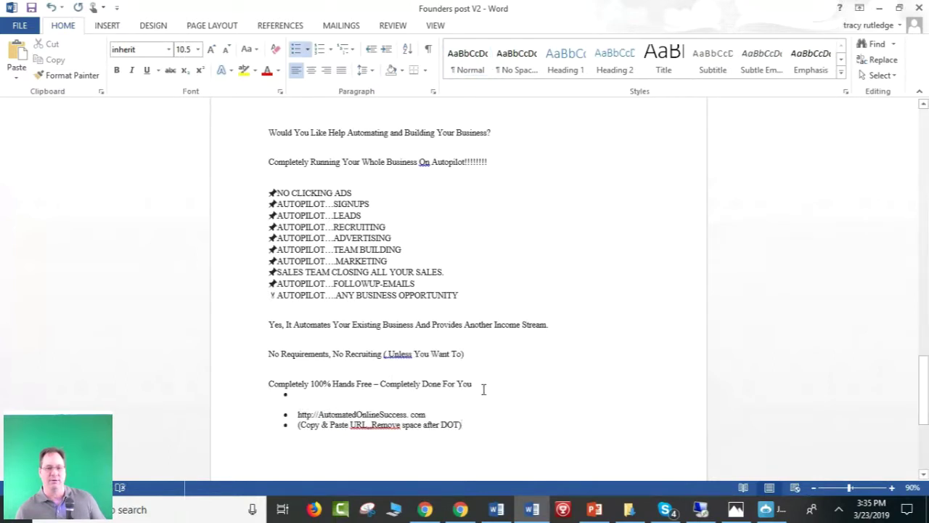
{"action": "left_click", "coordinate": [51, 9]}
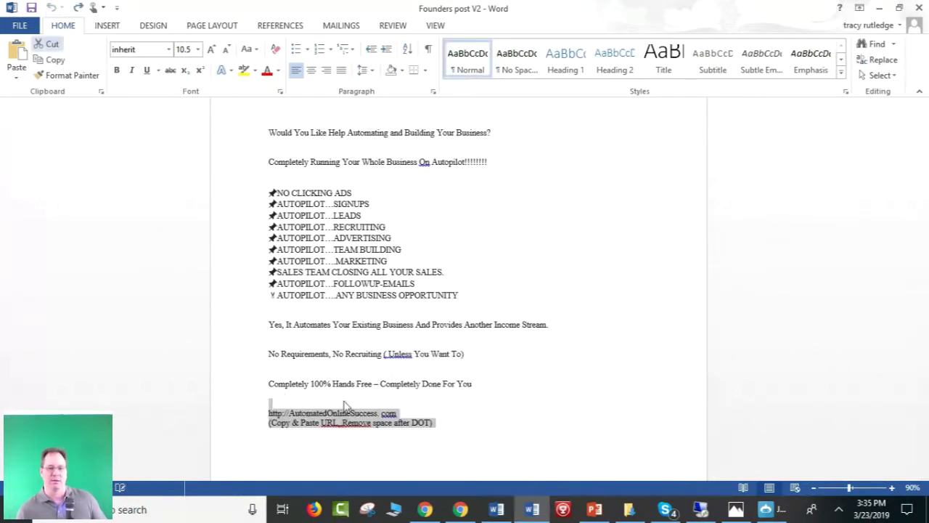
{"action": "left_click_drag", "start_coordinate": [480, 384], "coordinate": [265, 130]}
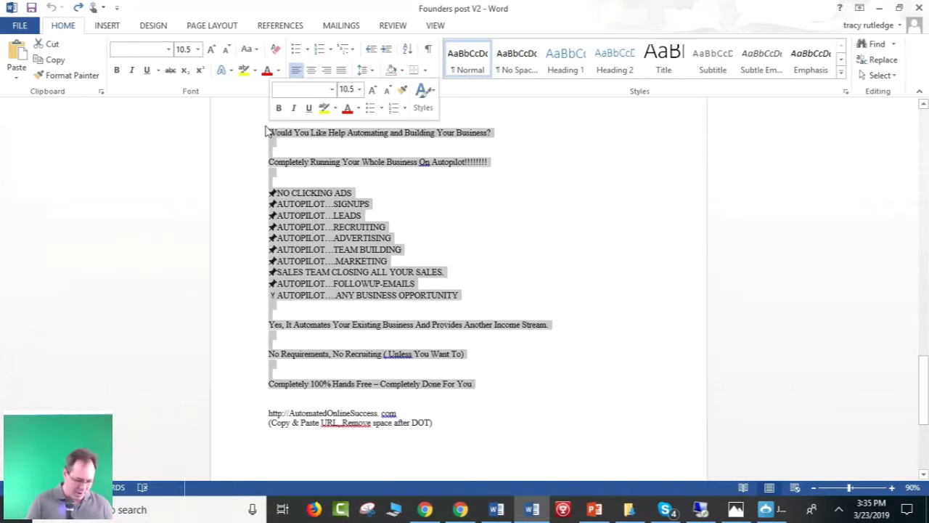
{"action": "left_click", "coordinate": [879, 8]}
{"action": "left_click", "coordinate": [345, 269]}
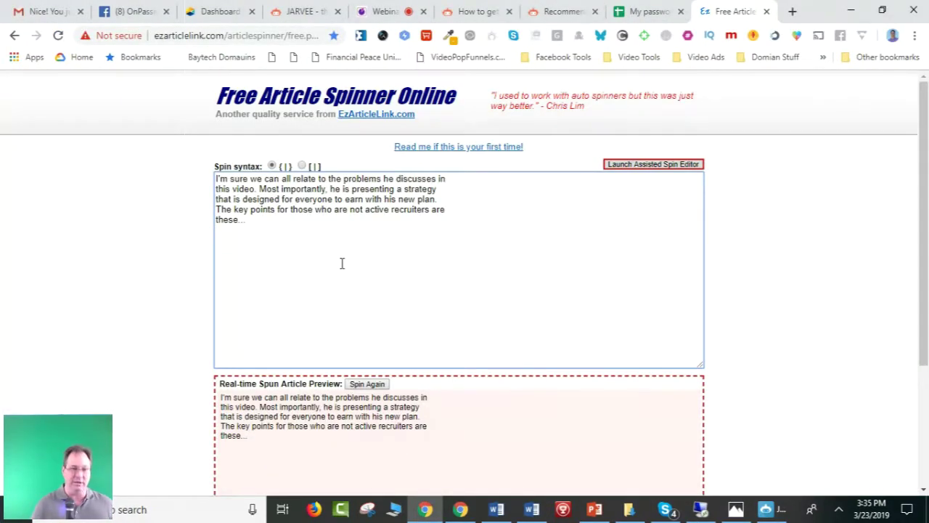
Paste the autopilot sales text and bullet list below the first paragraph, then review it.
{"action": "key", "text": "ctrl+v"}
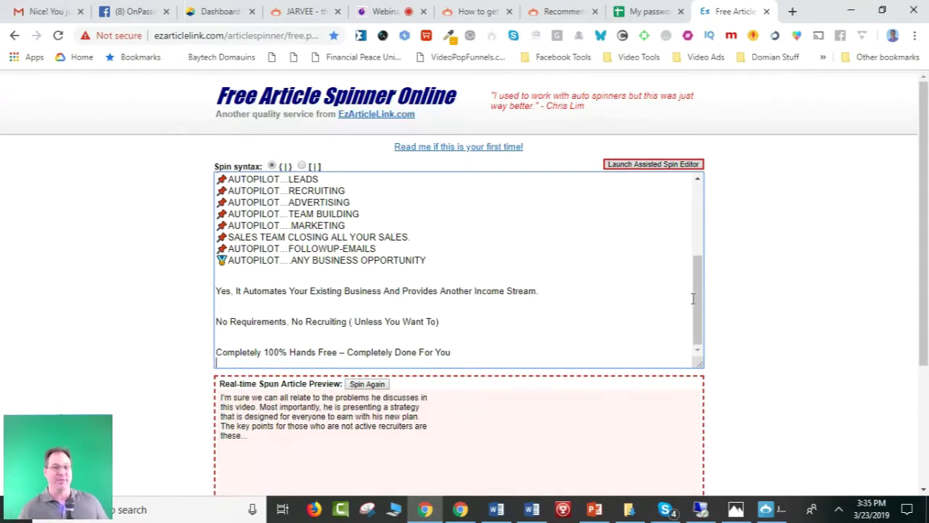
{"action": "left_click_drag", "start_coordinate": [702, 308], "coordinate": [695, 208]}
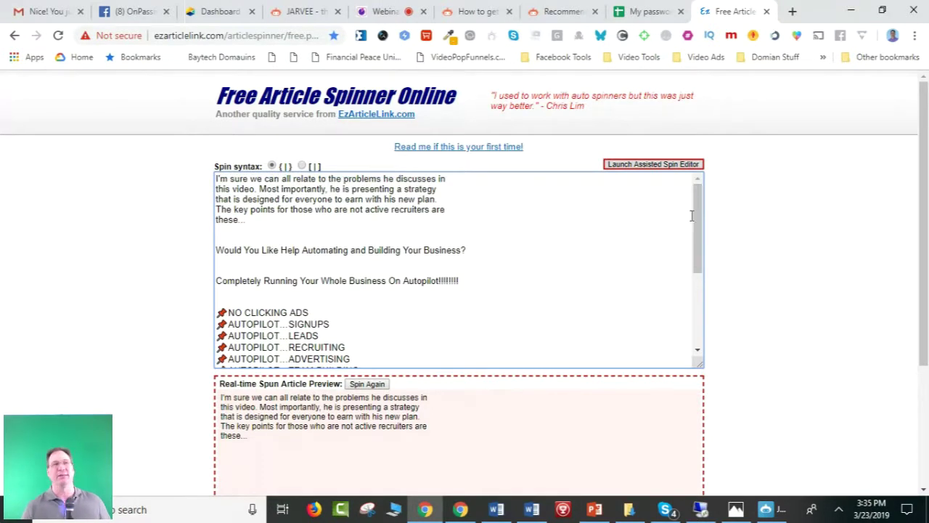
{"action": "left_click", "coordinate": [636, 166]}
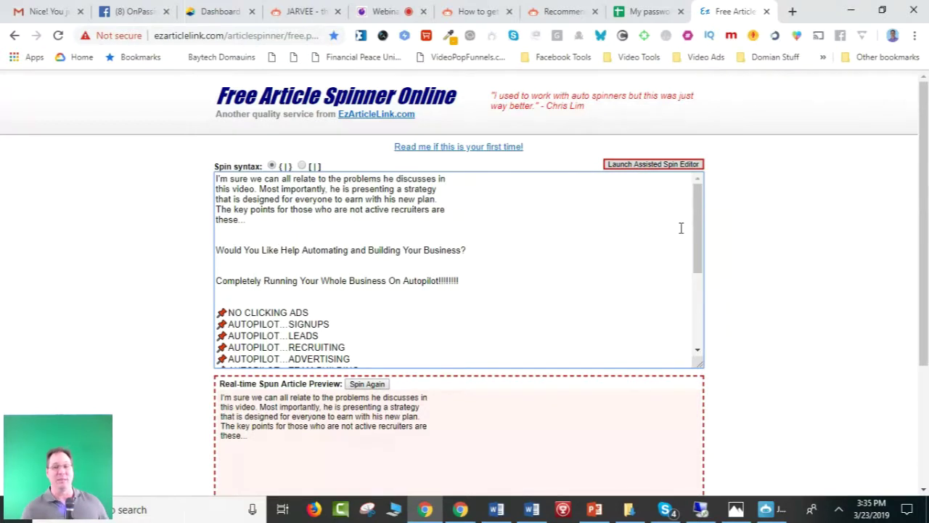
{"action": "left_click_drag", "start_coordinate": [696, 215], "coordinate": [682, 293]}
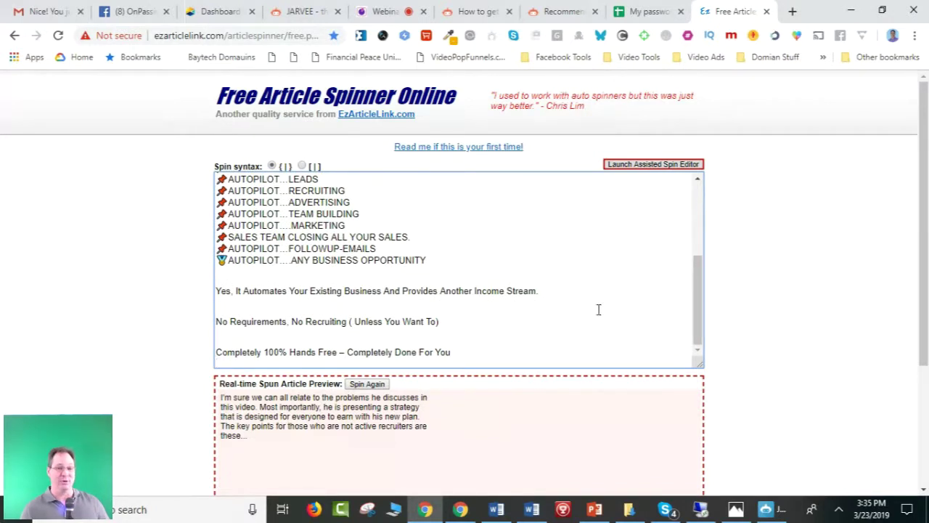
{"action": "scroll", "coordinate": [556, 329], "scroll_direction": "up", "scroll_amount": 3}
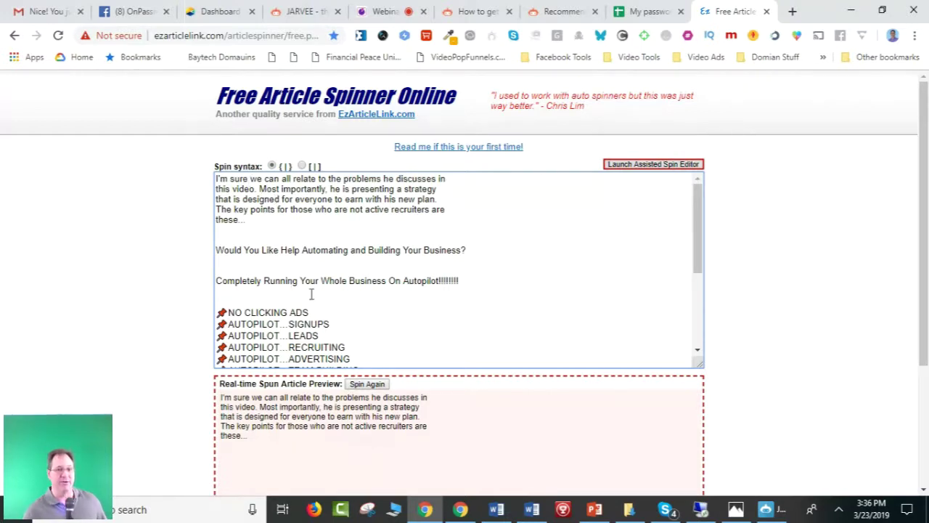
Open the Assisted Spin Editor full-screen and add 'We' as an alternative for 'I'm'.
{"action": "left_click", "coordinate": [642, 165]}
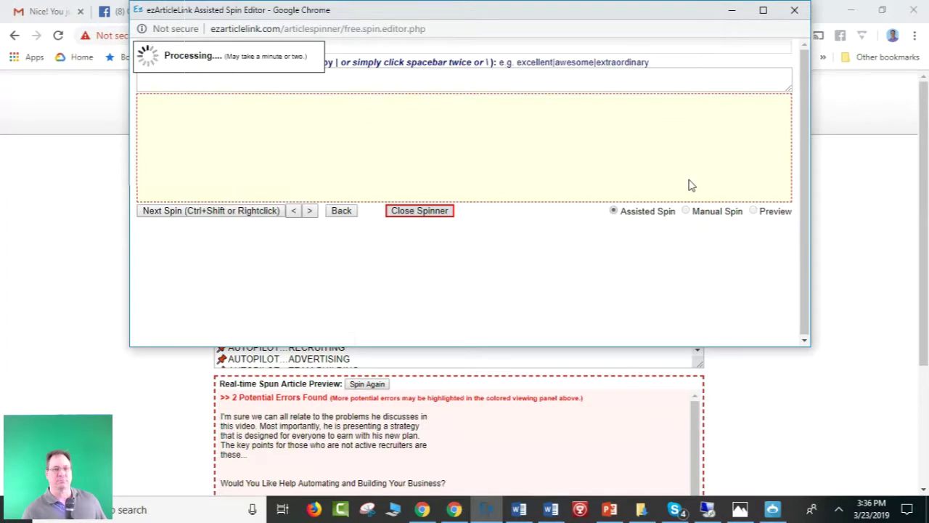
{"action": "left_click", "coordinate": [763, 12]}
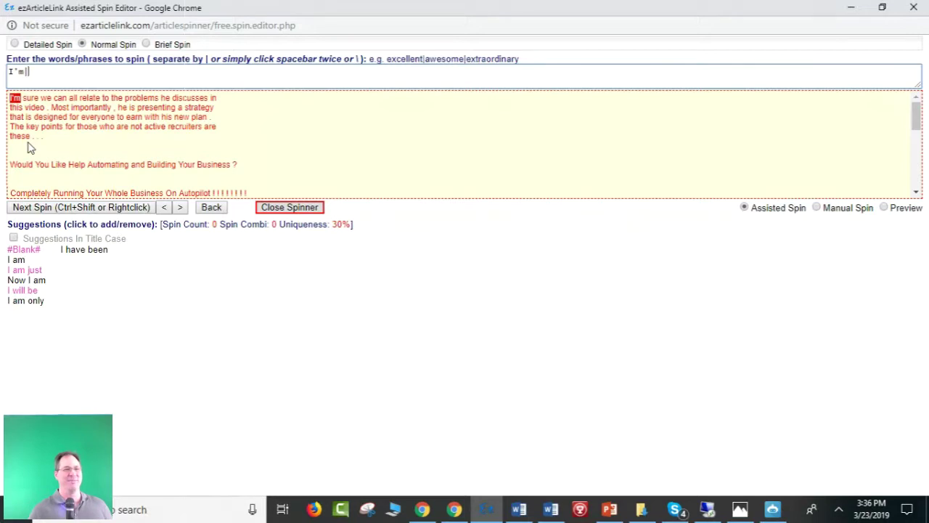
{"action": "type", "text": "We"}
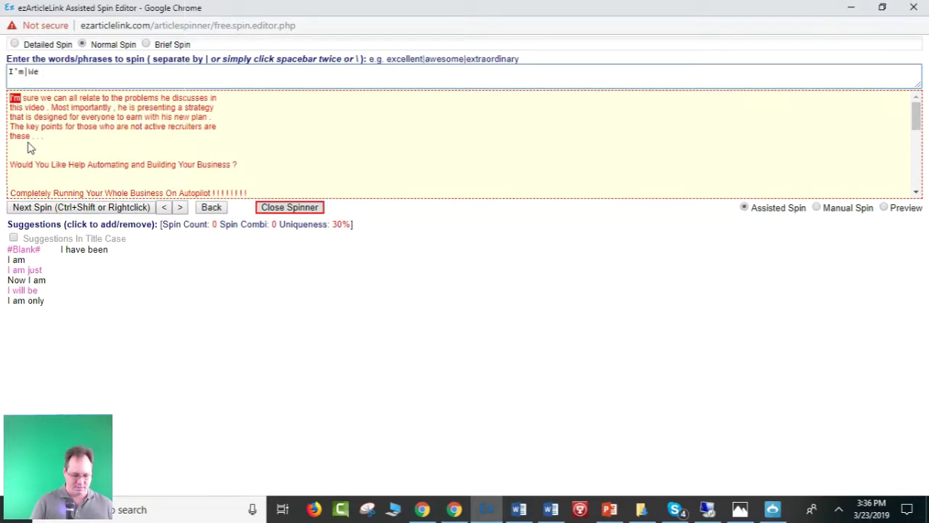
{"action": "key", "text": "Return"}
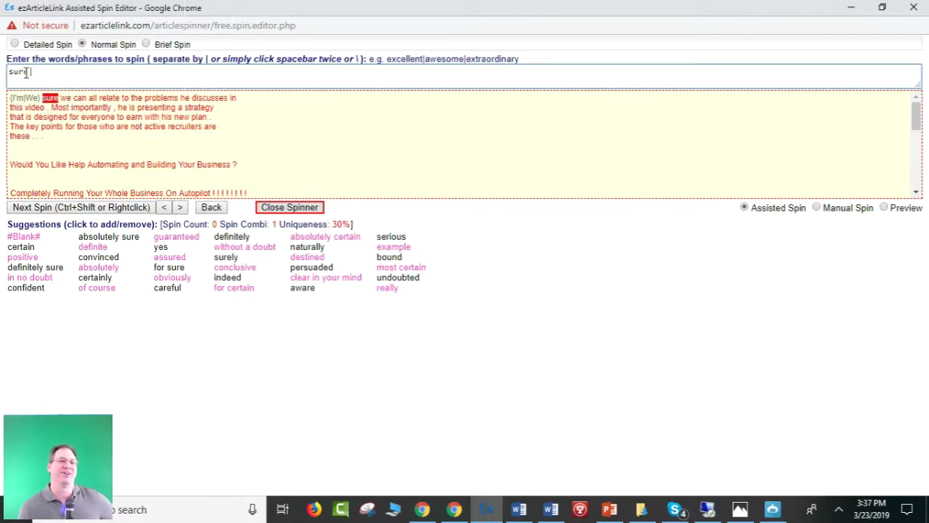
Remove the 'We' alternative so 'I'm' stays a single word.
{"action": "left_click", "coordinate": [35, 97]}
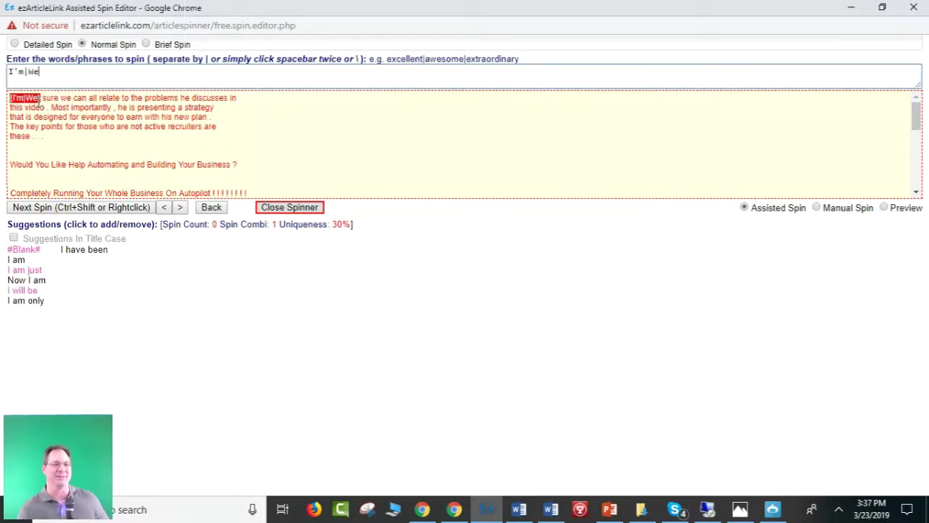
{"action": "left_click", "coordinate": [62, 78]}
{"action": "key", "text": "BackSpace"}
{"action": "key", "text": "BackSpace"}
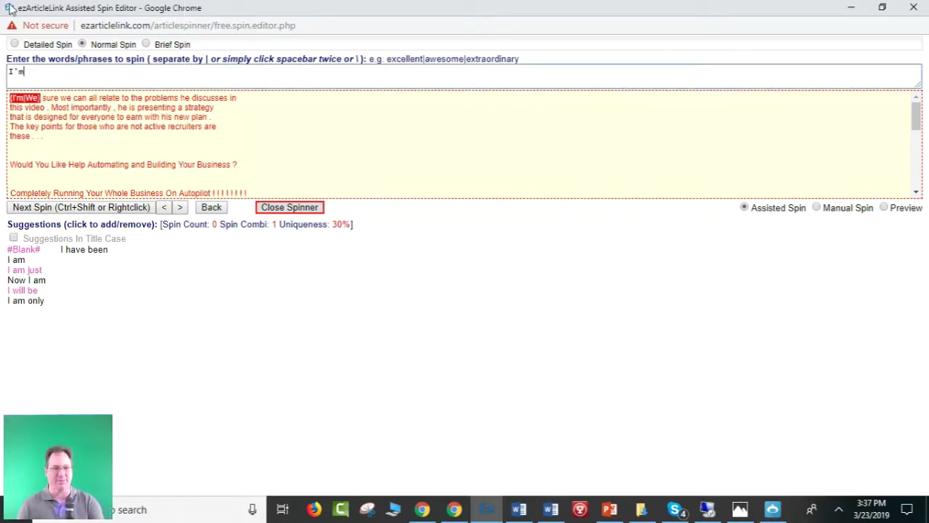
{"action": "key", "text": "space"}
{"action": "key", "text": "space"}
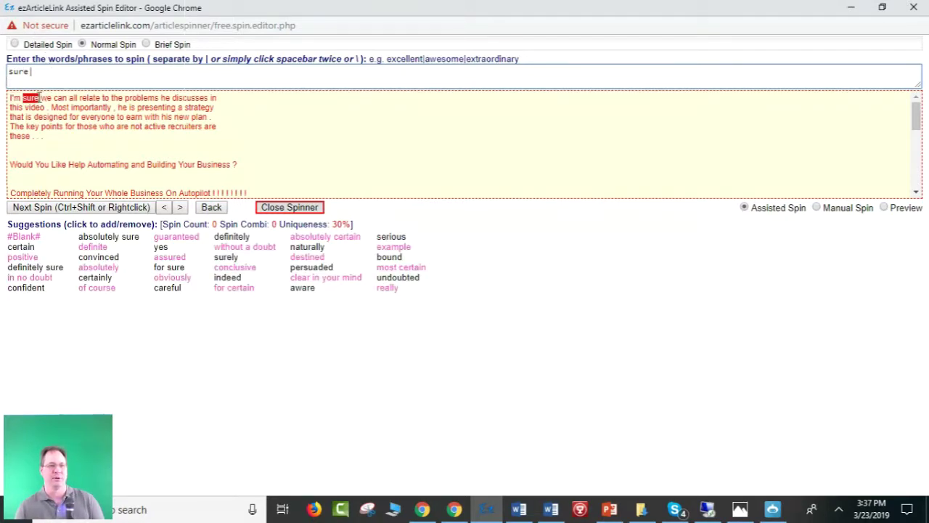
Spin 'sure' with certain, positive, confident and absolutely sure.
{"action": "left_click", "coordinate": [42, 97]}
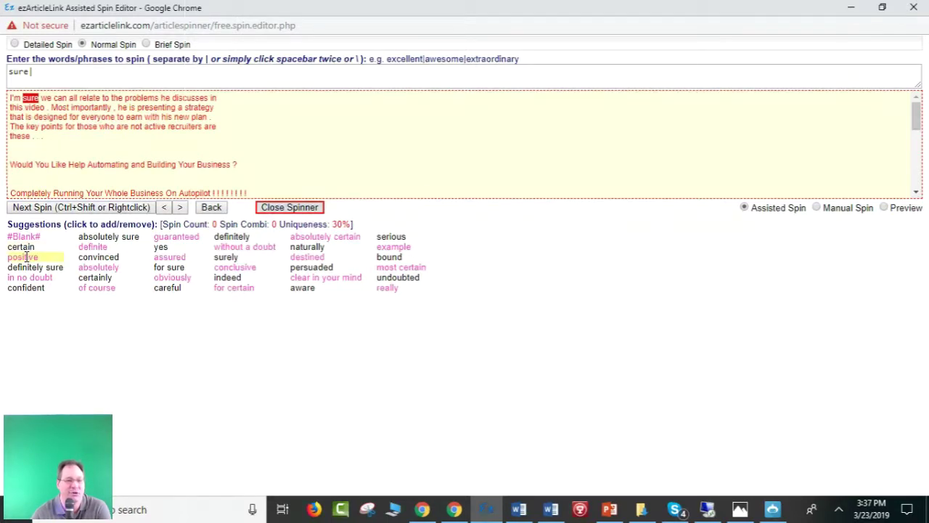
{"action": "left_click", "coordinate": [22, 247]}
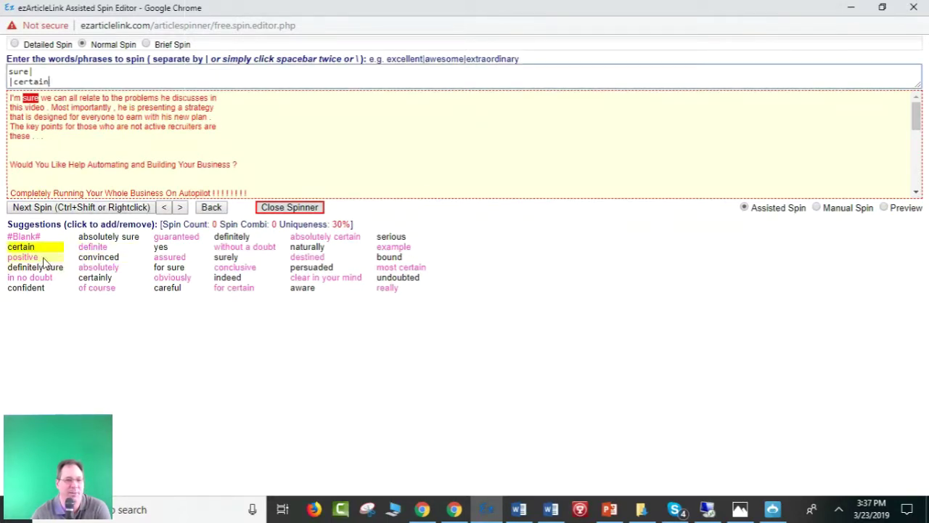
{"action": "left_click", "coordinate": [43, 258]}
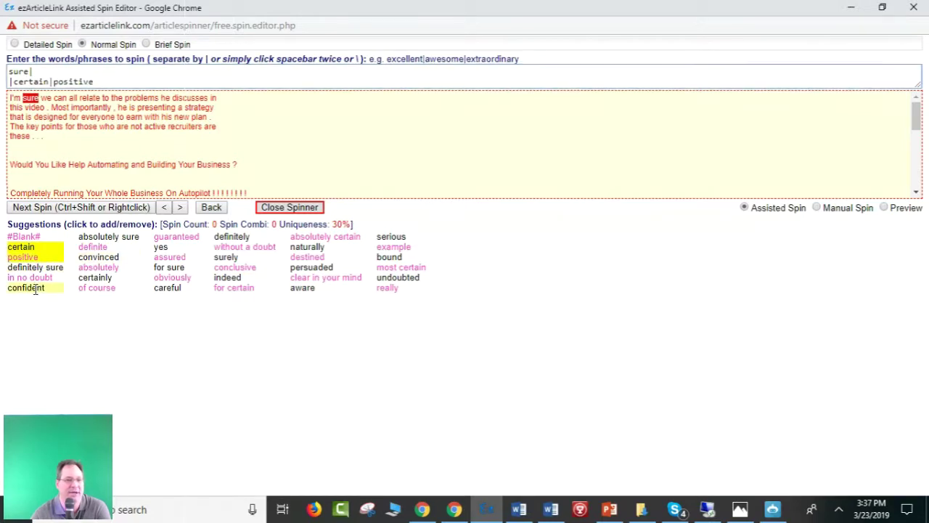
{"action": "left_click", "coordinate": [35, 289]}
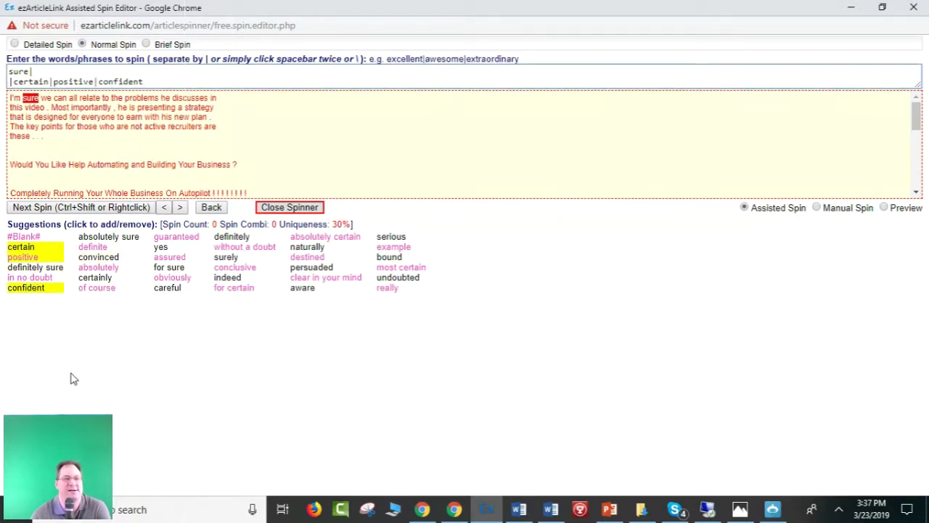
{"action": "left_click", "coordinate": [110, 237]}
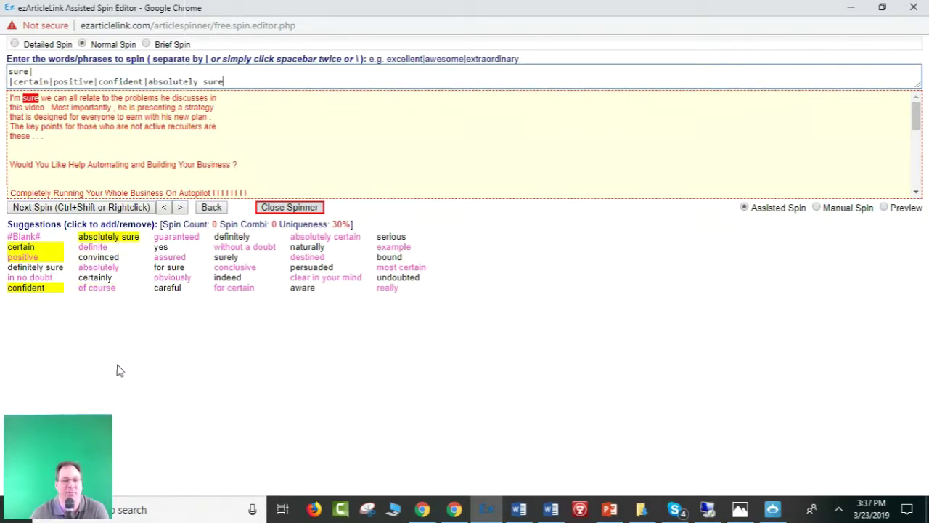
{"action": "left_click", "coordinate": [80, 209]}
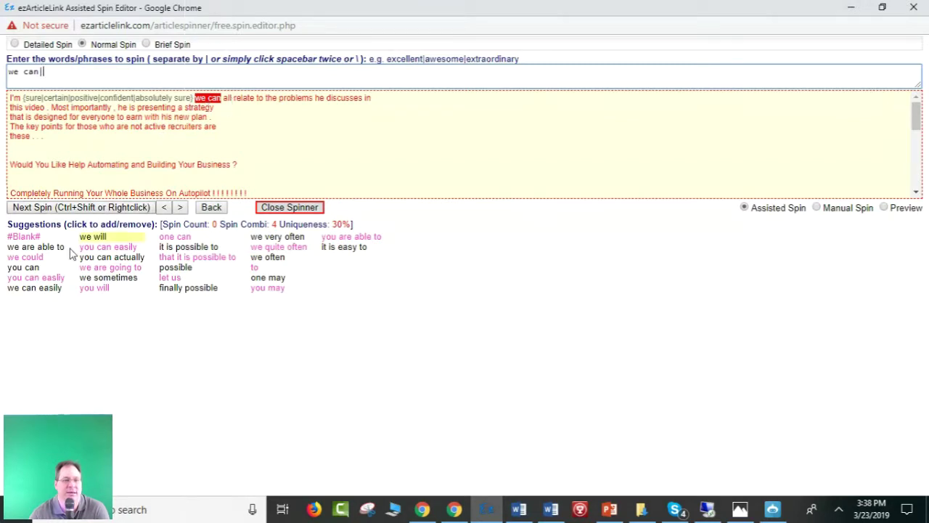
Spin 'we can' with we are able to, you can and you can easily.
{"action": "left_click", "coordinate": [46, 247]}
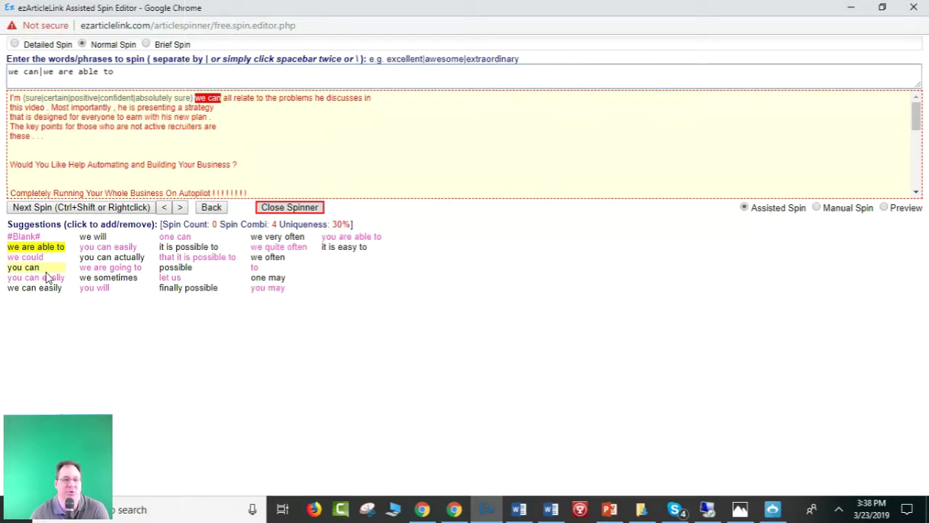
{"action": "left_click", "coordinate": [45, 270]}
{"action": "left_click", "coordinate": [47, 278]}
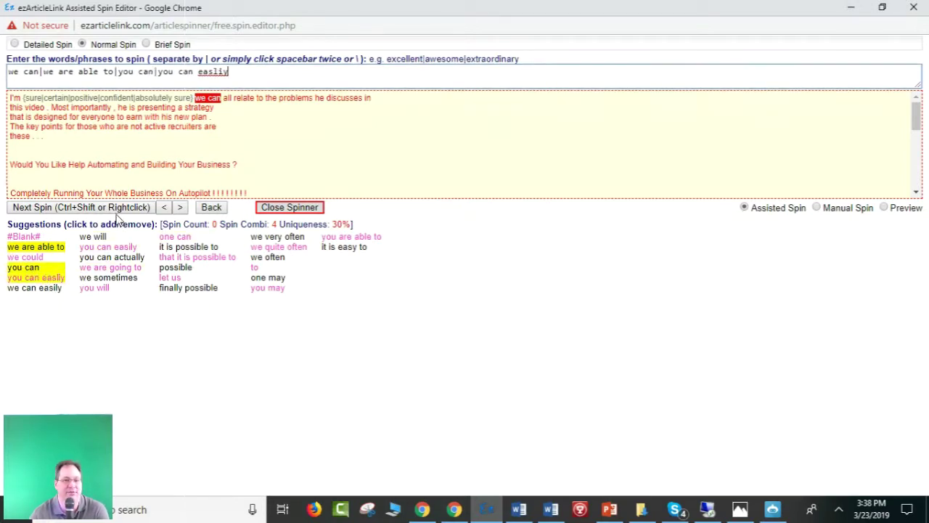
{"action": "left_click", "coordinate": [124, 206]}
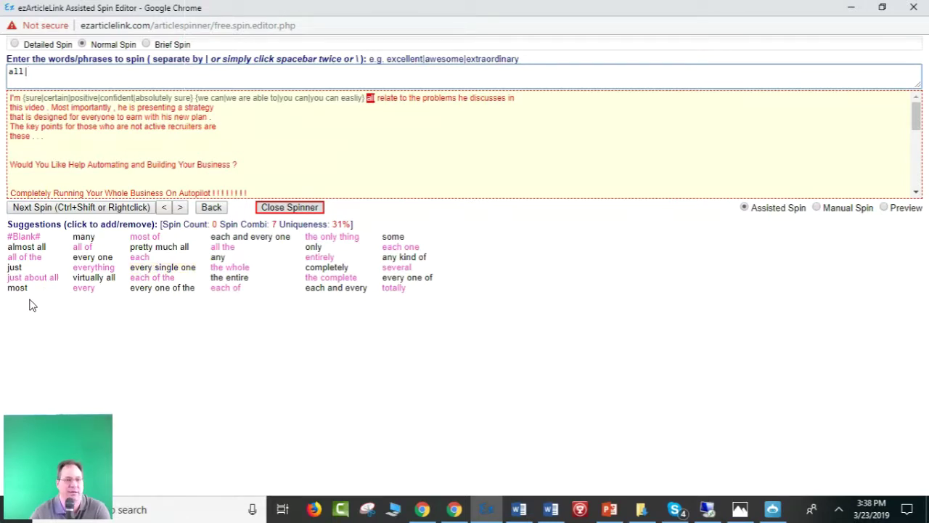
Spin 'all' with almost all and most, and 'relate to' with connect with, relate with, get along with, connect to.
{"action": "left_click", "coordinate": [30, 247]}
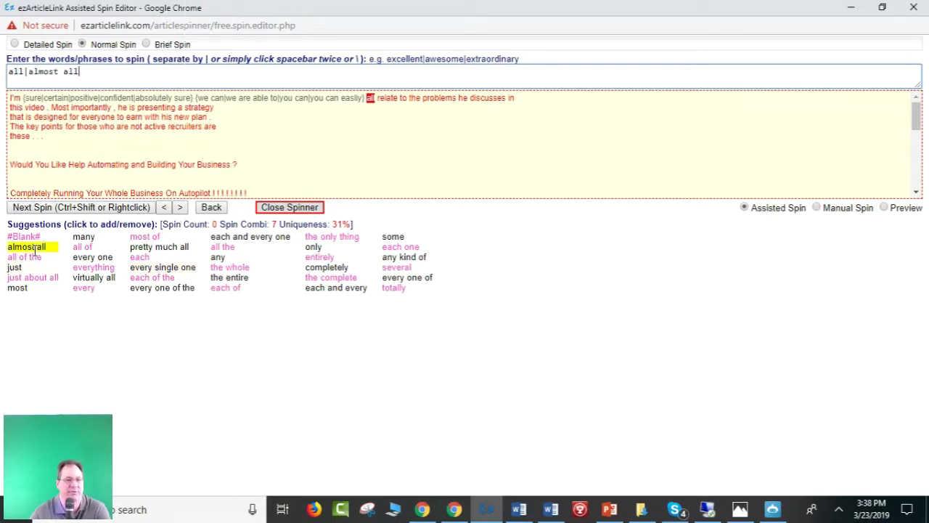
{"action": "left_click", "coordinate": [28, 289]}
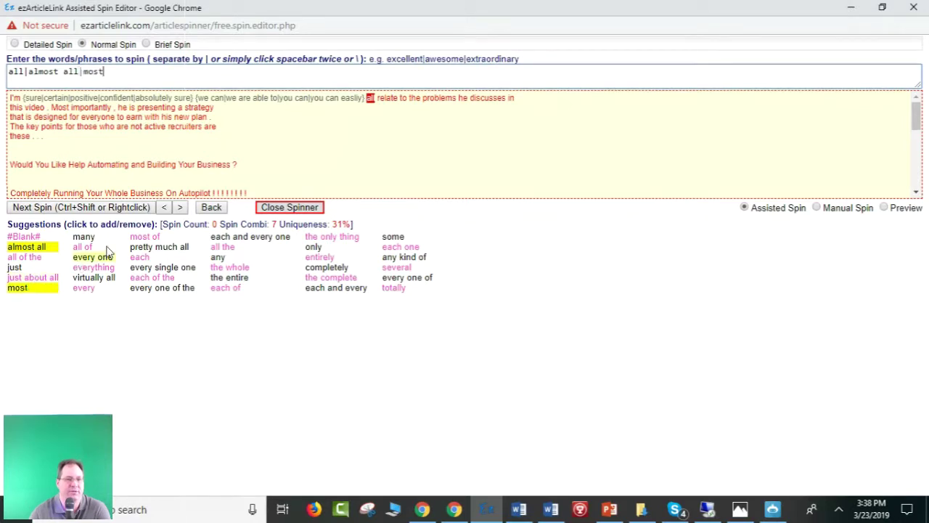
{"action": "left_click", "coordinate": [116, 208]}
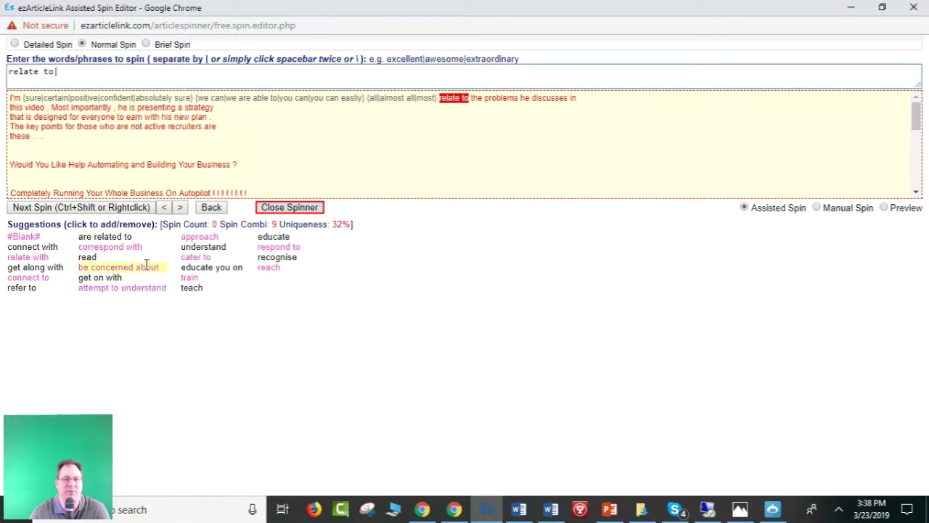
{"action": "left_click", "coordinate": [34, 246]}
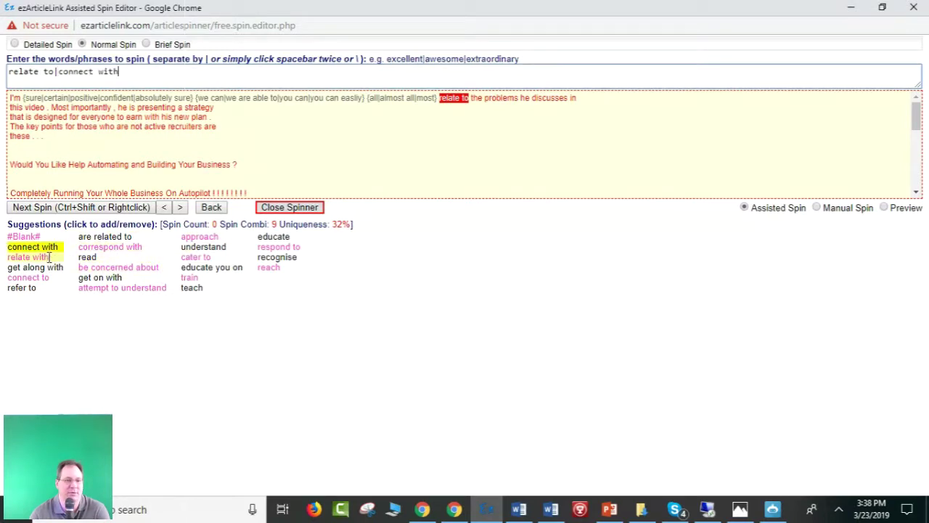
{"action": "left_click", "coordinate": [36, 257]}
{"action": "left_click", "coordinate": [36, 267]}
{"action": "left_click", "coordinate": [29, 277]}
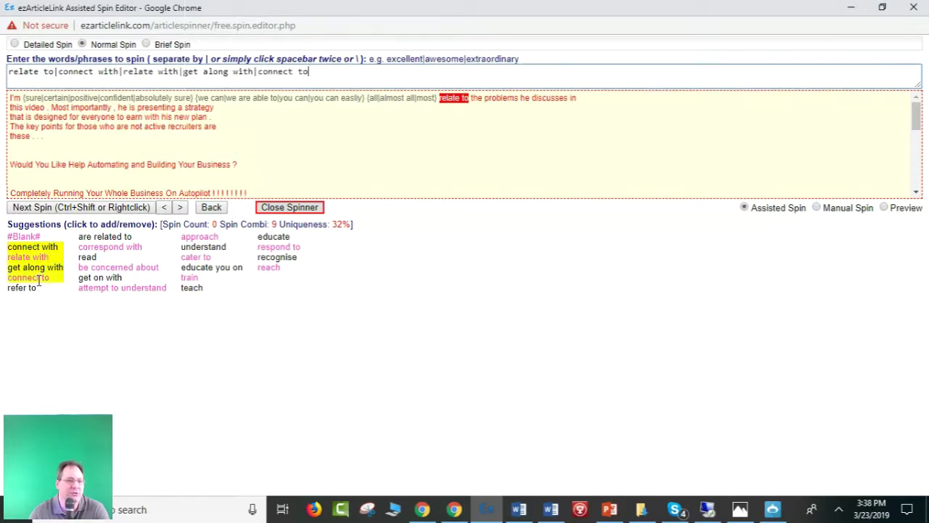
{"action": "left_click", "coordinate": [120, 209]}
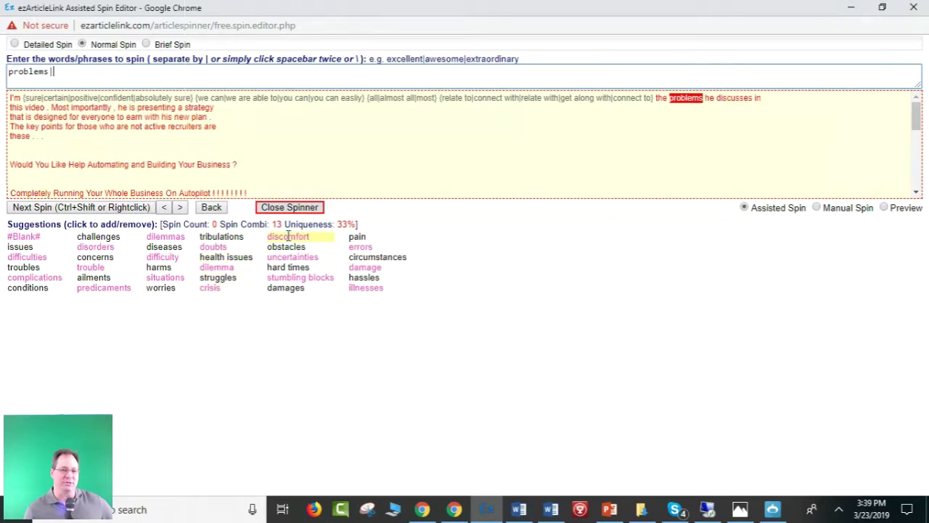
Skip past problems, discusses and Most importantly to reach 'presenting'.
{"action": "left_click", "coordinate": [143, 207]}
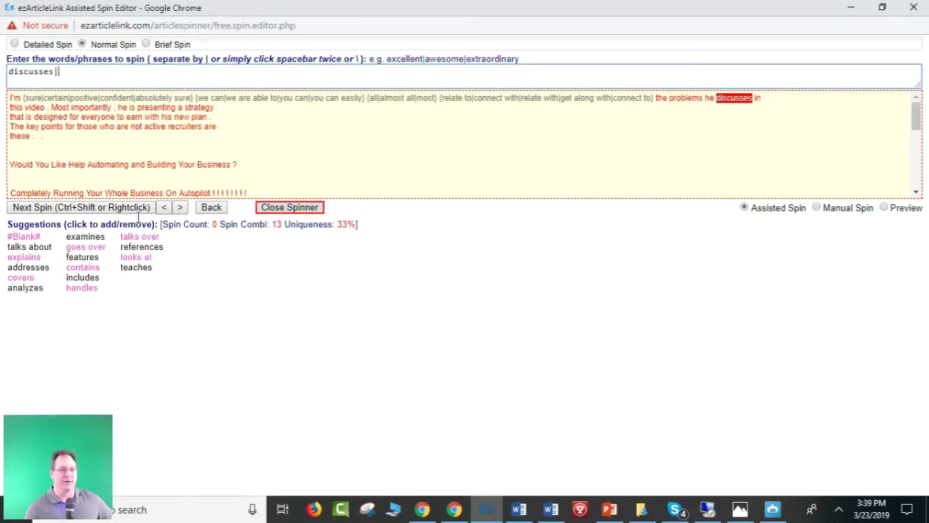
{"action": "scroll", "coordinate": [268, 156], "scroll_direction": "down", "scroll_amount": 1}
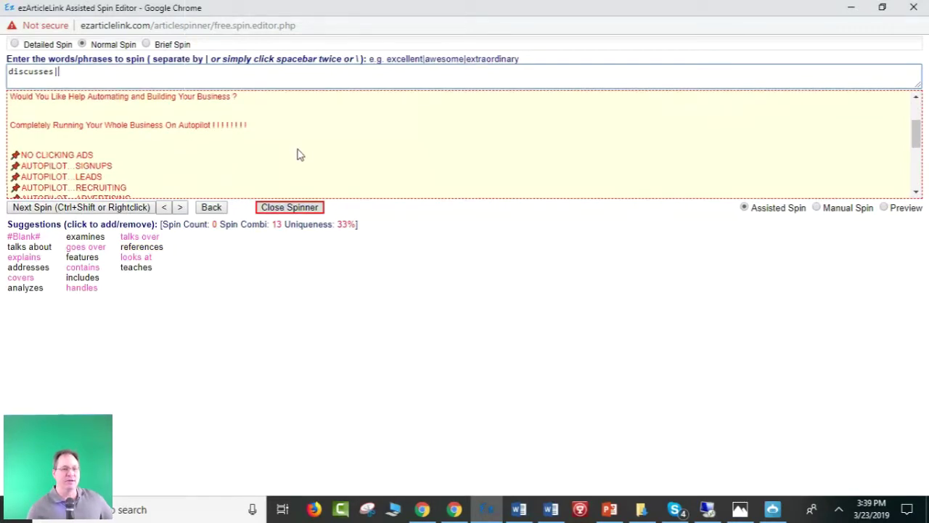
{"action": "left_click", "coordinate": [123, 208]}
{"action": "left_click", "coordinate": [123, 209]}
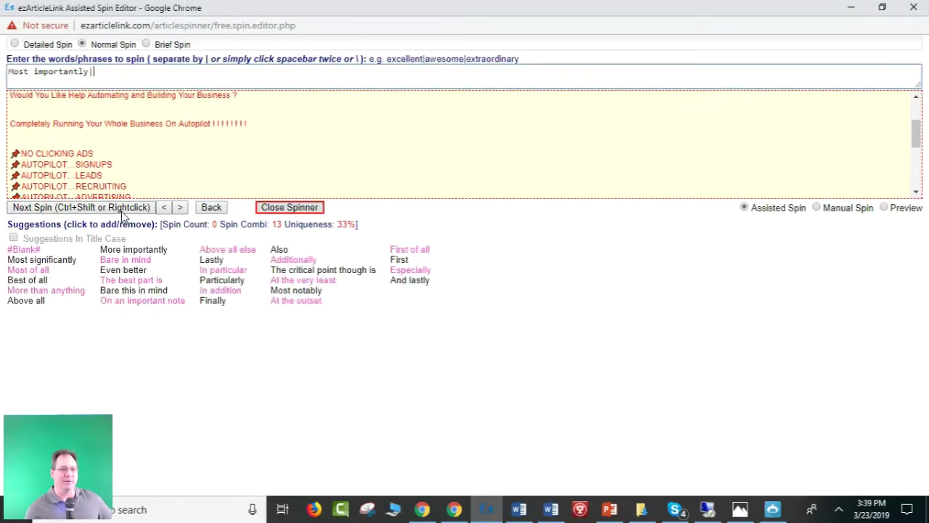
{"action": "left_click", "coordinate": [124, 209]}
{"action": "left_click", "coordinate": [123, 209]}
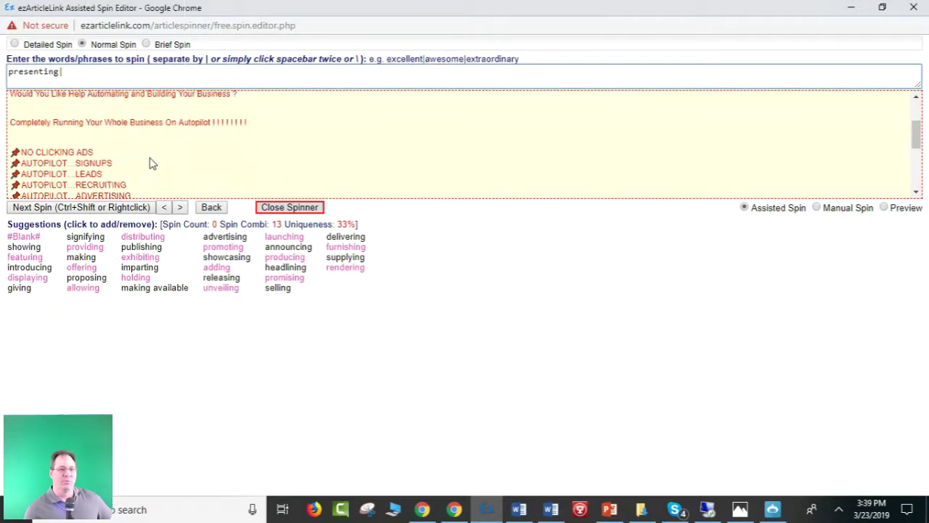
Select the whole spun first paragraph, from 'I'm {sure|…' through its closing dots.
{"action": "scroll", "coordinate": [151, 161], "scroll_direction": "down", "scroll_amount": 1}
{"action": "left_click_drag", "start_coordinate": [207, 183], "coordinate": [5, 122]}
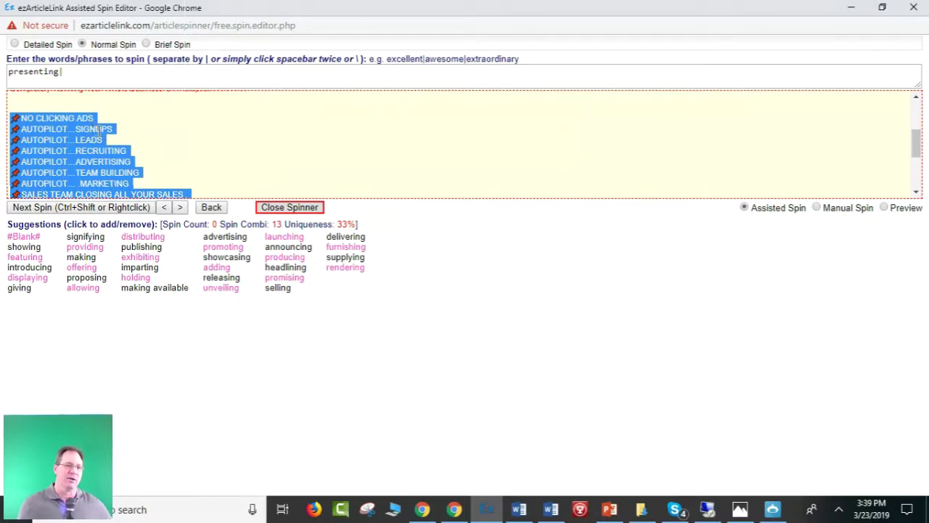
{"action": "scroll", "coordinate": [133, 159], "scroll_direction": "down", "scroll_amount": 2}
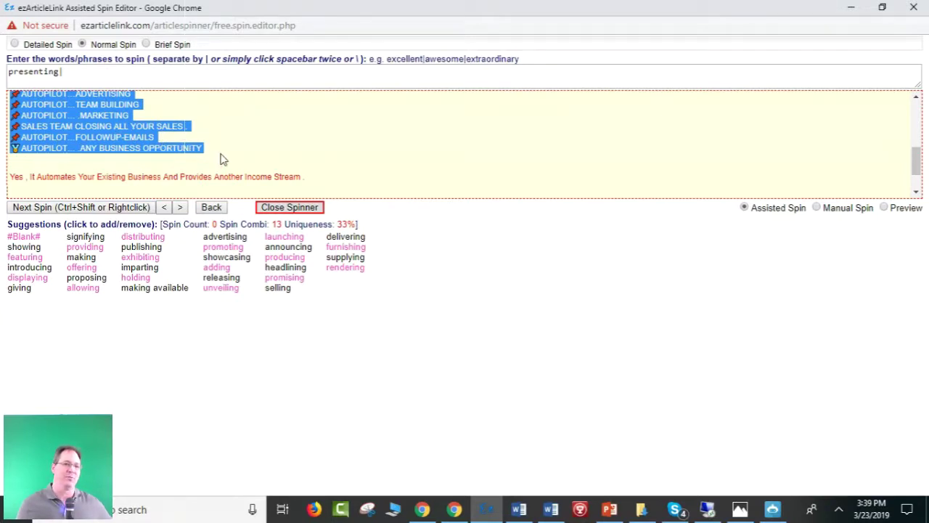
{"action": "scroll", "coordinate": [226, 157], "scroll_direction": "up", "scroll_amount": 1}
{"action": "scroll", "coordinate": [225, 157], "scroll_direction": "up", "scroll_amount": 3}
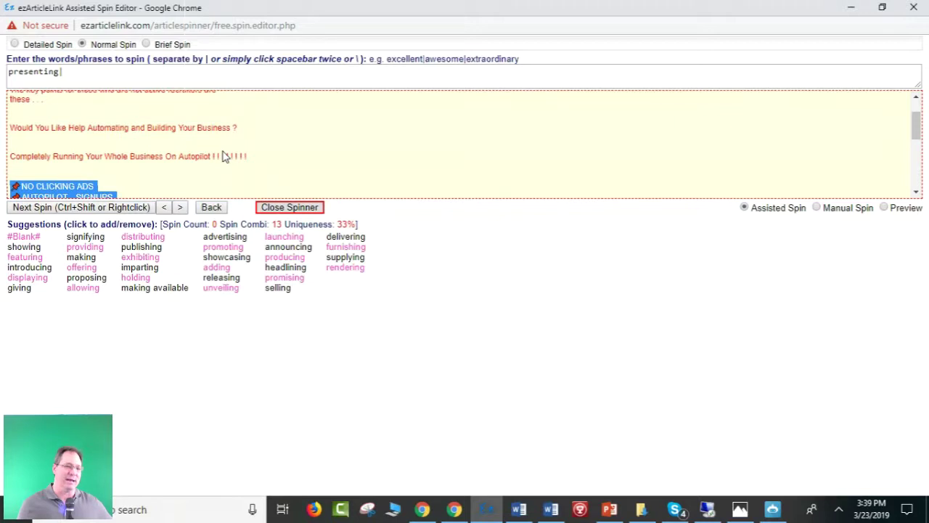
{"action": "scroll", "coordinate": [226, 156], "scroll_direction": "down", "scroll_amount": 2}
{"action": "scroll", "coordinate": [226, 157], "scroll_direction": "down", "scroll_amount": 2}
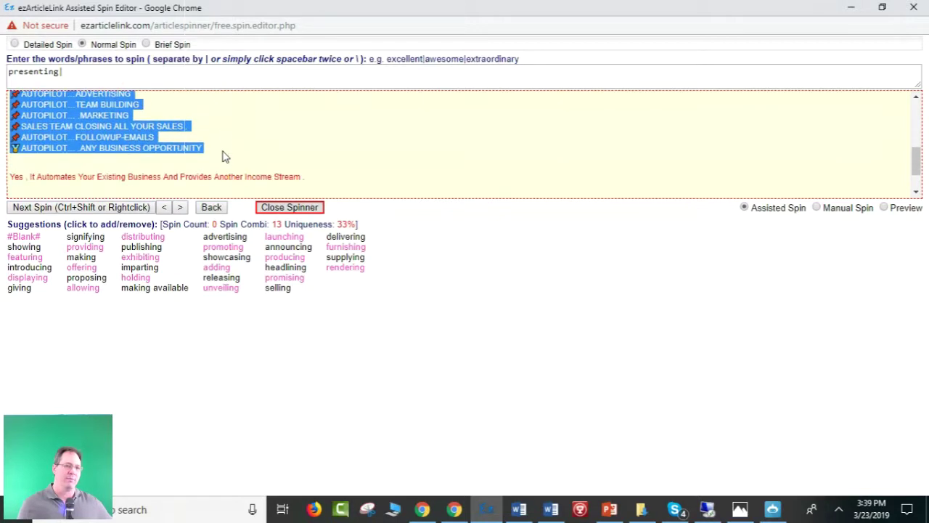
{"action": "scroll", "coordinate": [225, 158], "scroll_direction": "up", "scroll_amount": 4}
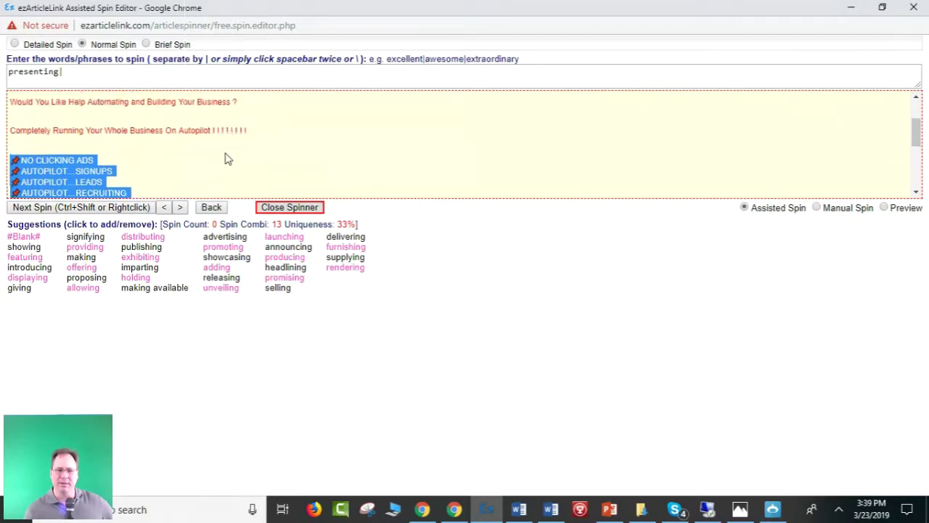
{"action": "scroll", "coordinate": [229, 156], "scroll_direction": "up", "scroll_amount": 3}
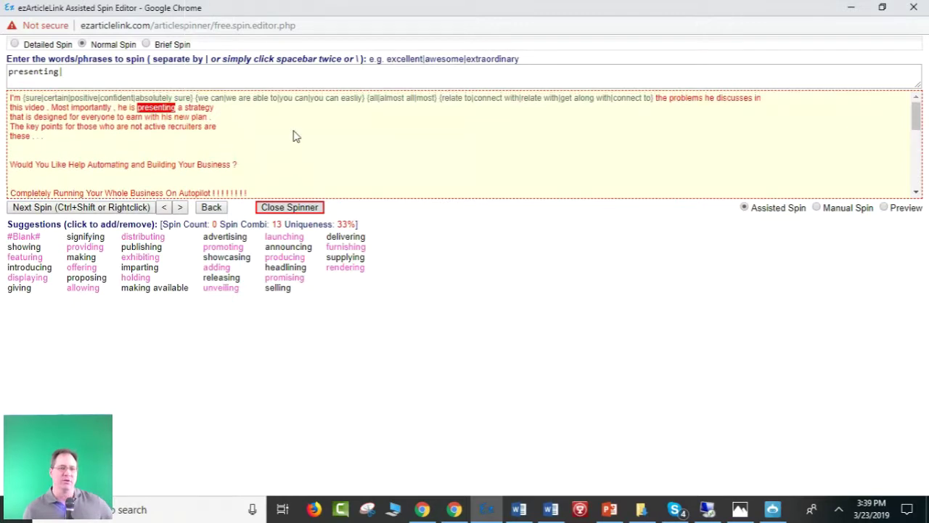
{"action": "scroll", "coordinate": [294, 136], "scroll_direction": "down", "scroll_amount": 7}
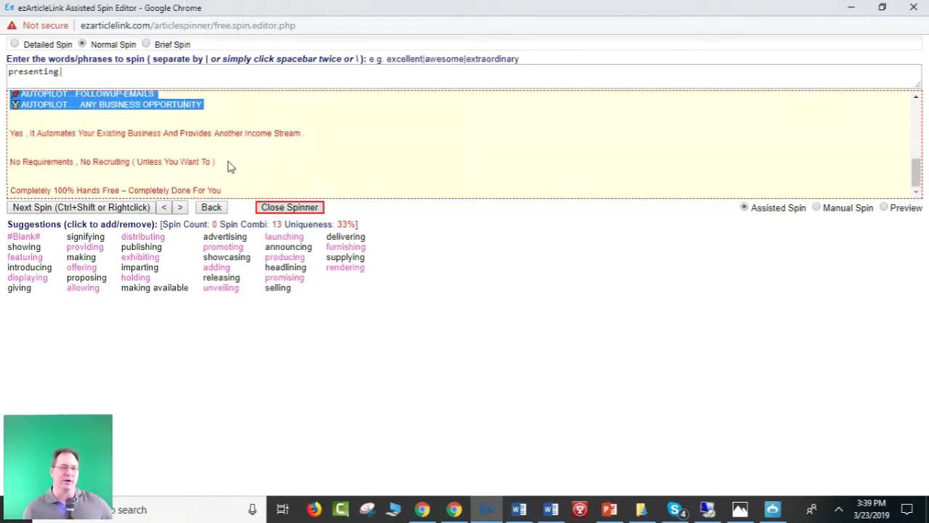
{"action": "left_click", "coordinate": [439, 177]}
{"action": "mouse_move", "coordinate": [917, 172]}
{"action": "left_mouse_down"}
{"action": "mouse_move", "coordinate": [924, 127]}
{"action": "mouse_move", "coordinate": [918, 167]}
{"action": "left_mouse_up"}
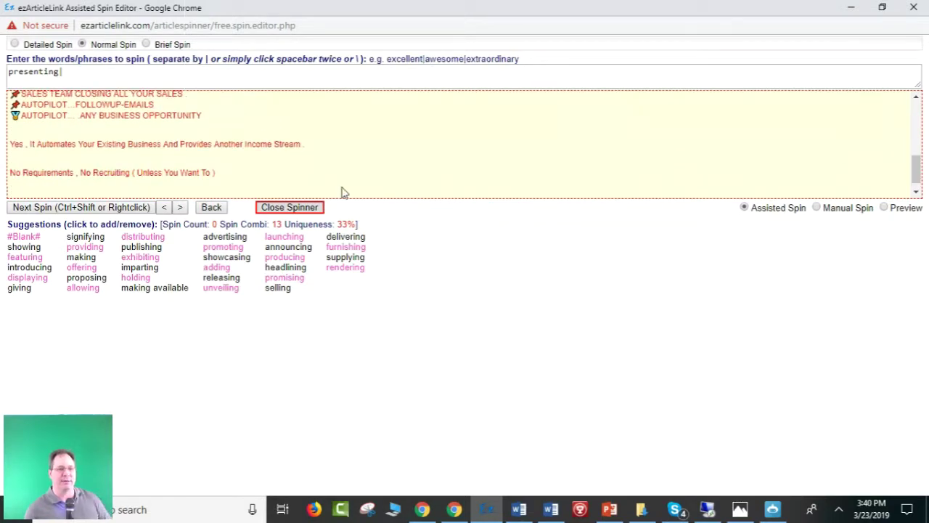
{"action": "left_click_drag", "start_coordinate": [232, 176], "coordinate": [7, 167]}
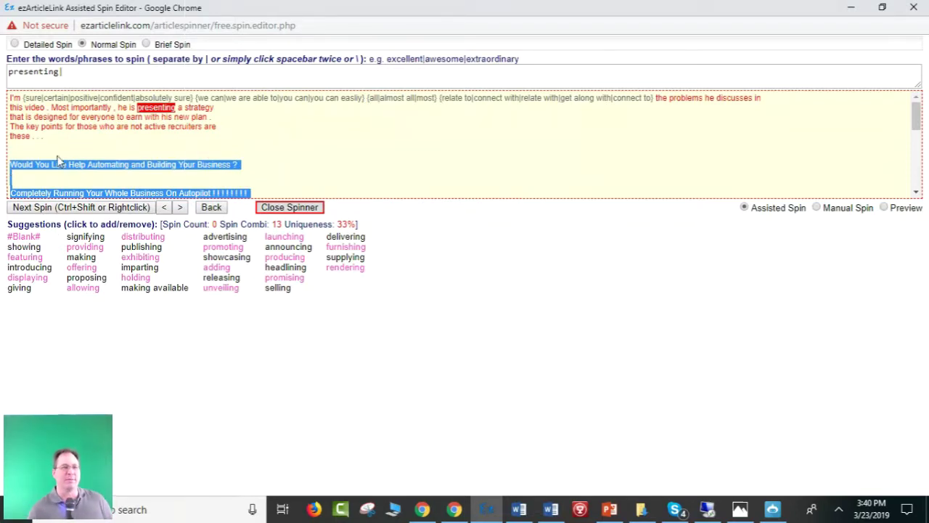
{"action": "left_click_drag", "start_coordinate": [48, 139], "coordinate": [37, 133]}
{"action": "scroll", "coordinate": [171, 168], "scroll_direction": "down", "scroll_amount": 5}
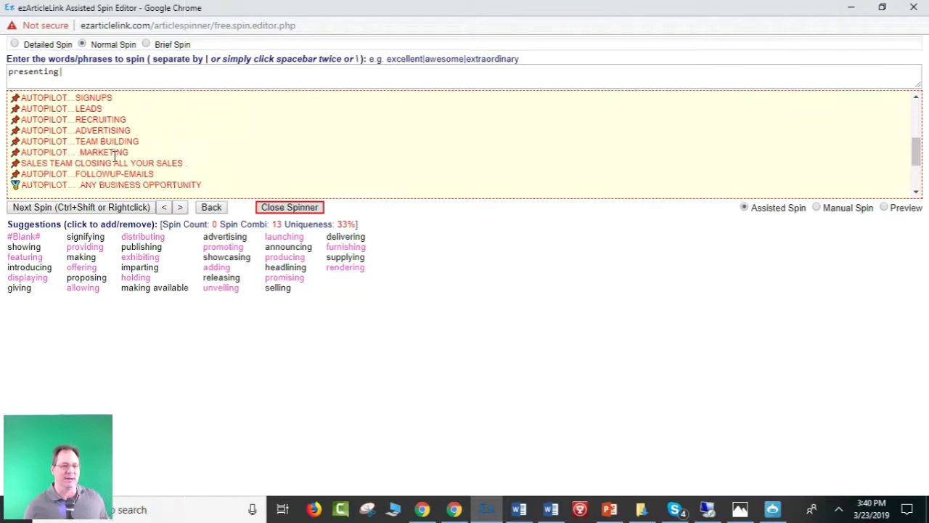
{"action": "scroll", "coordinate": [116, 153], "scroll_direction": "up", "scroll_amount": 6}
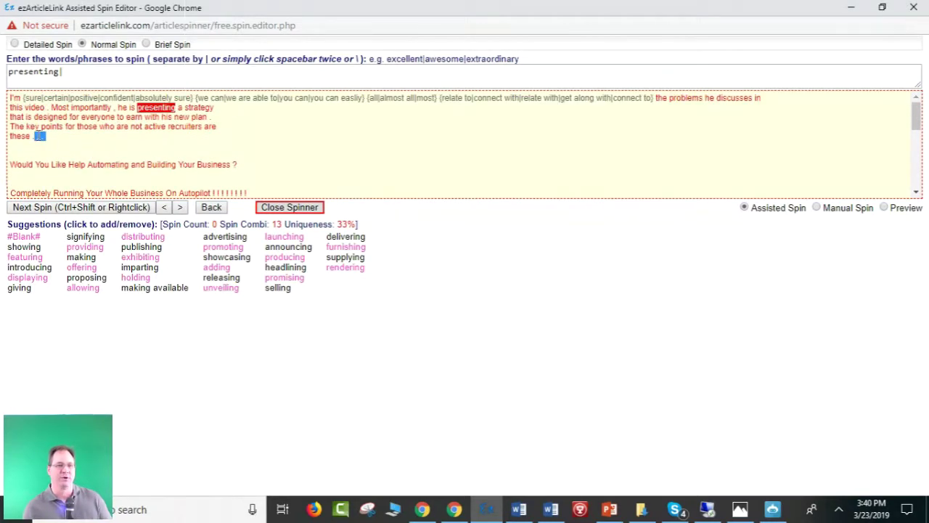
{"action": "left_click_drag", "start_coordinate": [62, 141], "coordinate": [5, 99]}
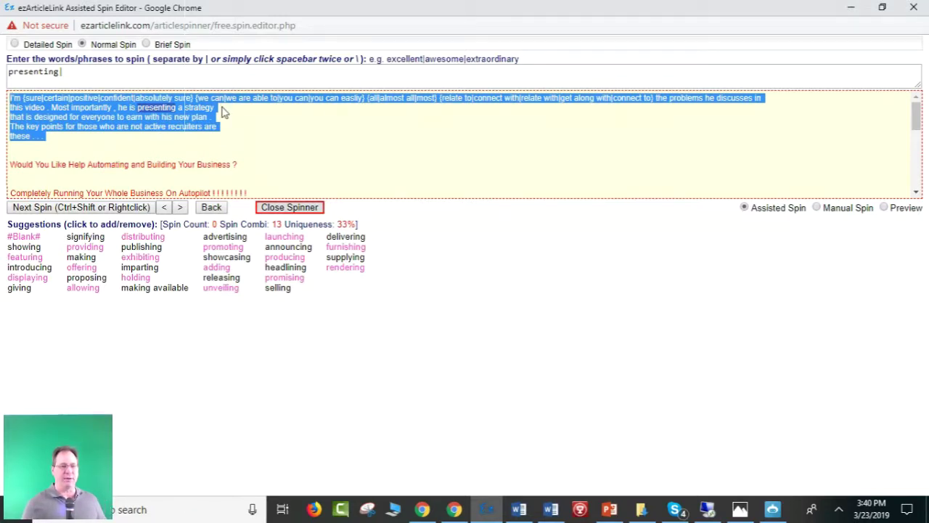
Paste the 412-character spun paragraph into Campaign 1's single-post text box.
{"action": "left_click", "coordinate": [849, 7]}
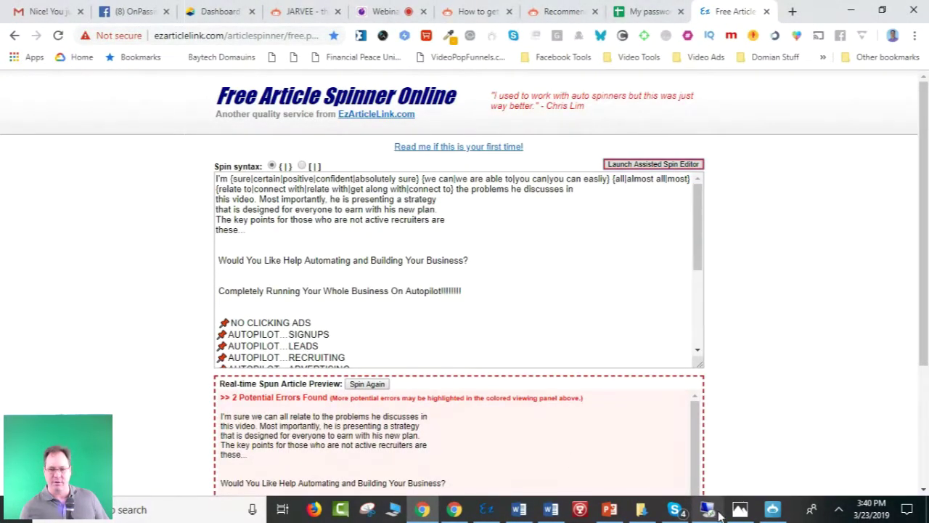
{"action": "left_click", "coordinate": [772, 510]}
{"action": "left_click", "coordinate": [291, 315]}
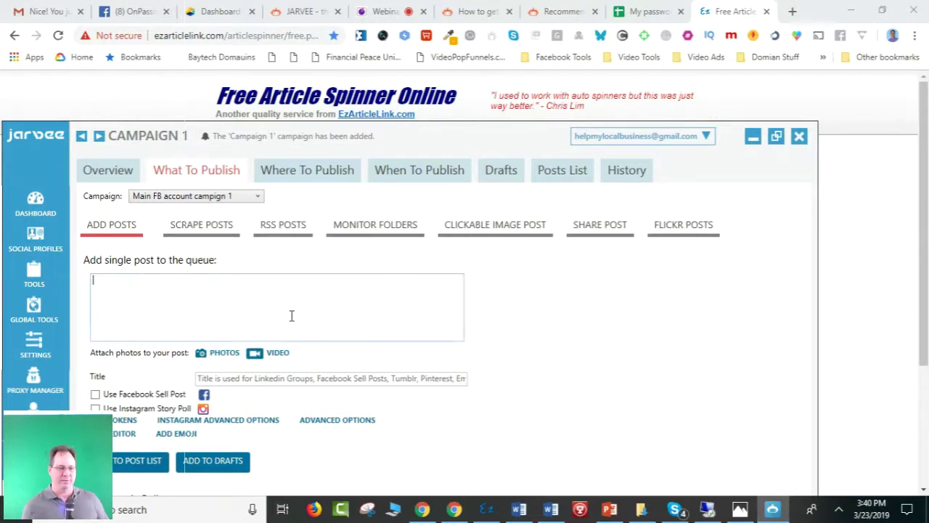
{"action": "key", "text": "ctrl+v"}
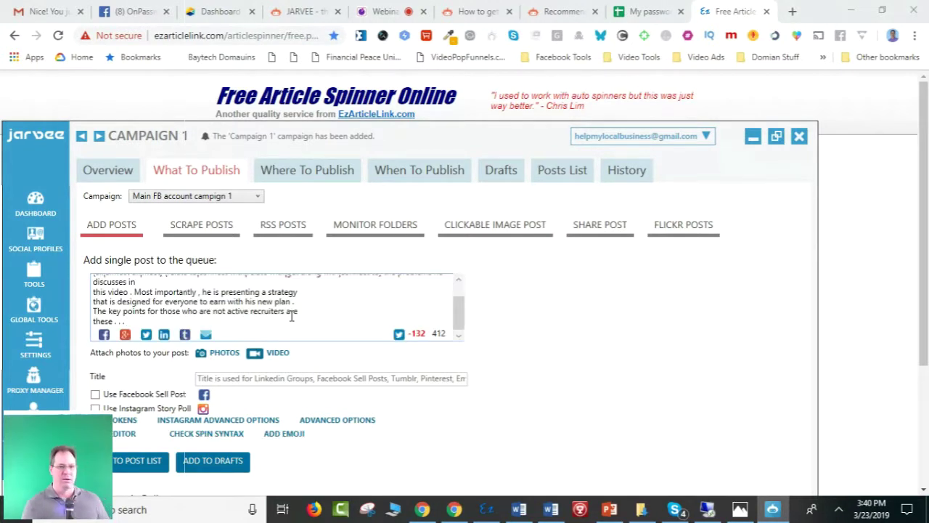
{"action": "left_click_drag", "start_coordinate": [460, 297], "coordinate": [458, 285]}
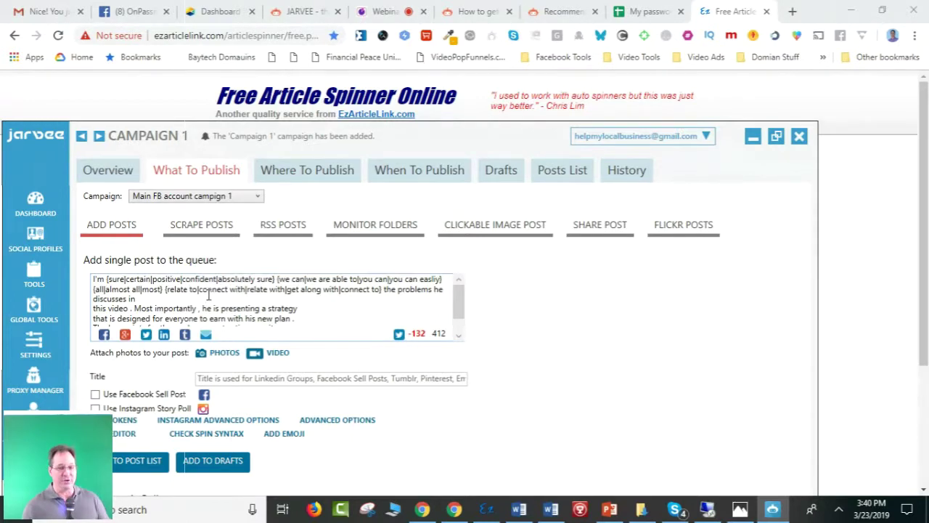
{"action": "scroll", "coordinate": [313, 302], "scroll_direction": "down", "scroll_amount": 1}
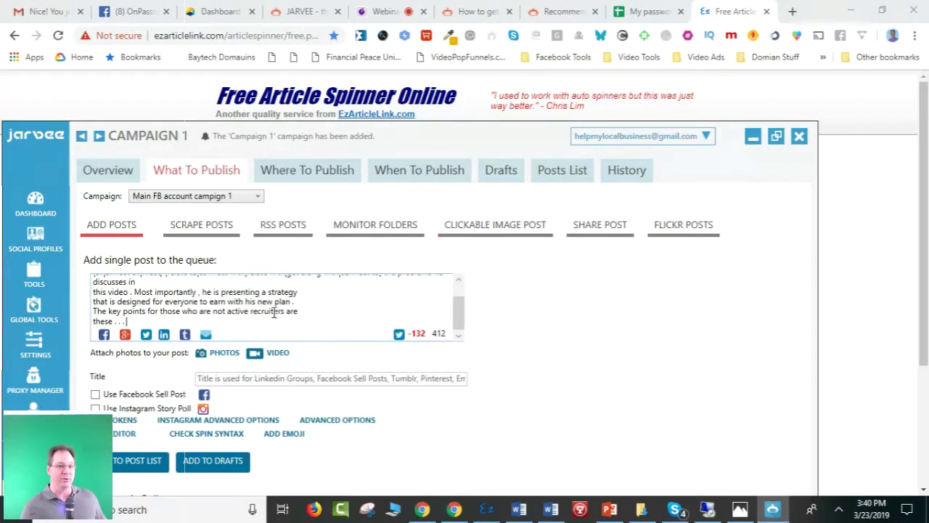
{"action": "left_click_drag", "start_coordinate": [126, 321], "coordinate": [90, 280]}
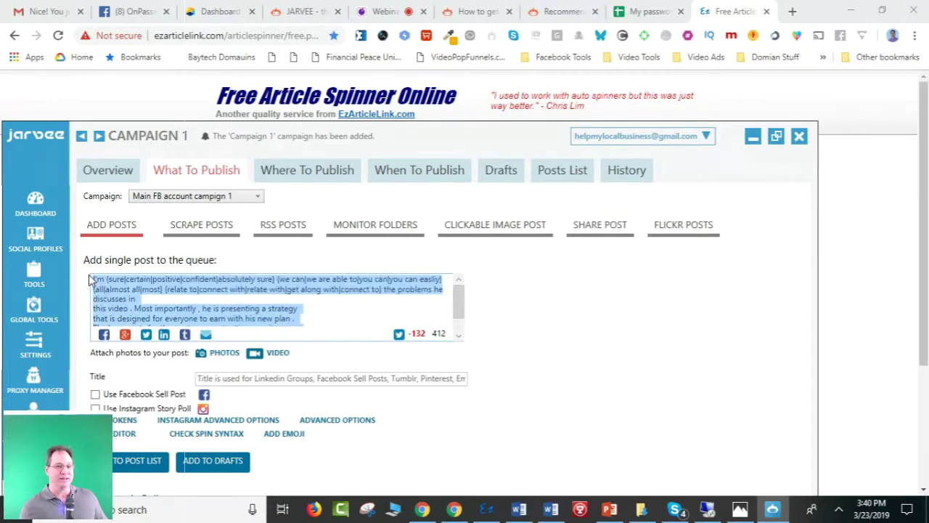
{"action": "left_click", "coordinate": [334, 315]}
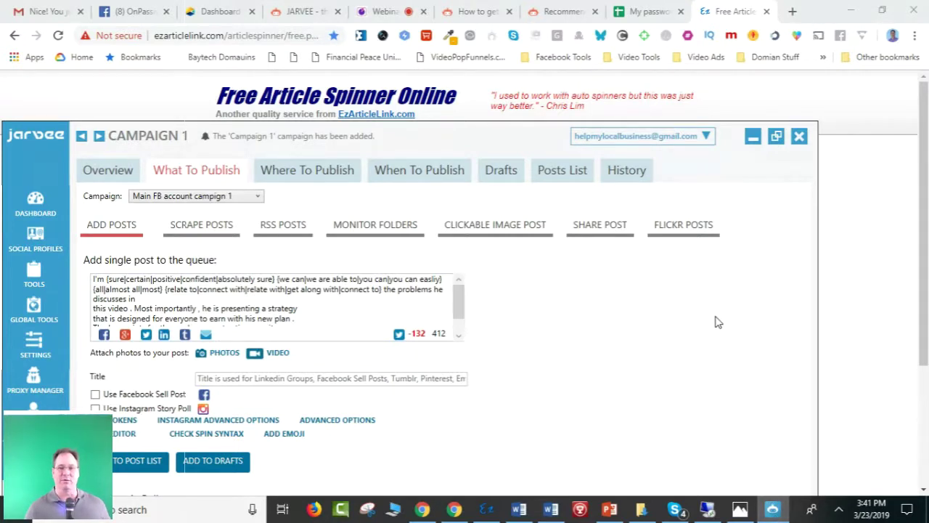
{"action": "left_click_drag", "start_coordinate": [429, 133], "coordinate": [469, 65]}
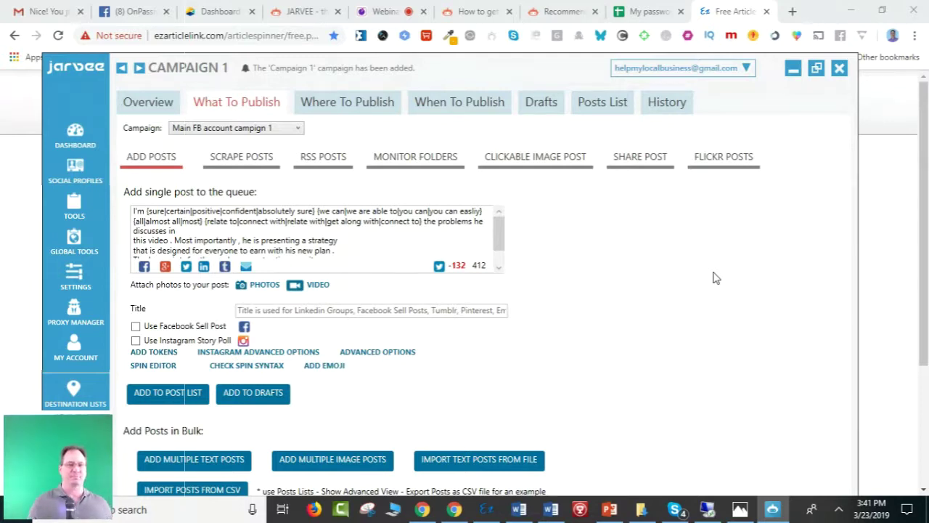
Maximize the JARVEE window and open the Add Photos to Post dialog.
{"action": "left_click", "coordinate": [816, 72]}
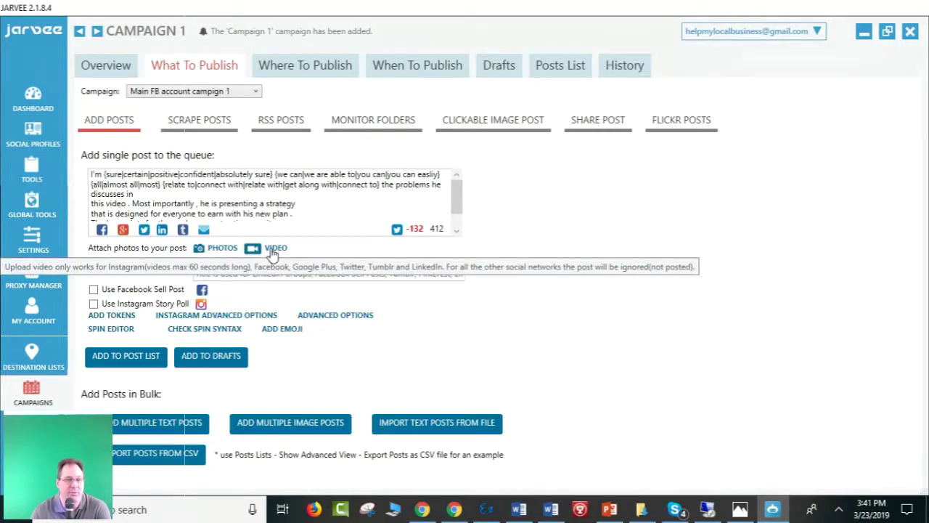
{"action": "left_click", "coordinate": [226, 249]}
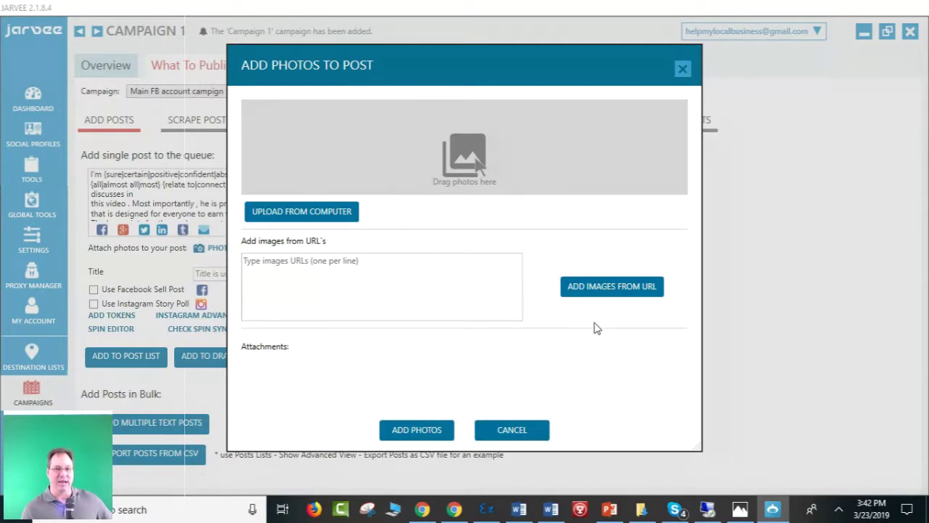
Start an upload from the computer and browse Desktop > 2018 projects > 3 Founders Club.
{"action": "left_click", "coordinate": [305, 212]}
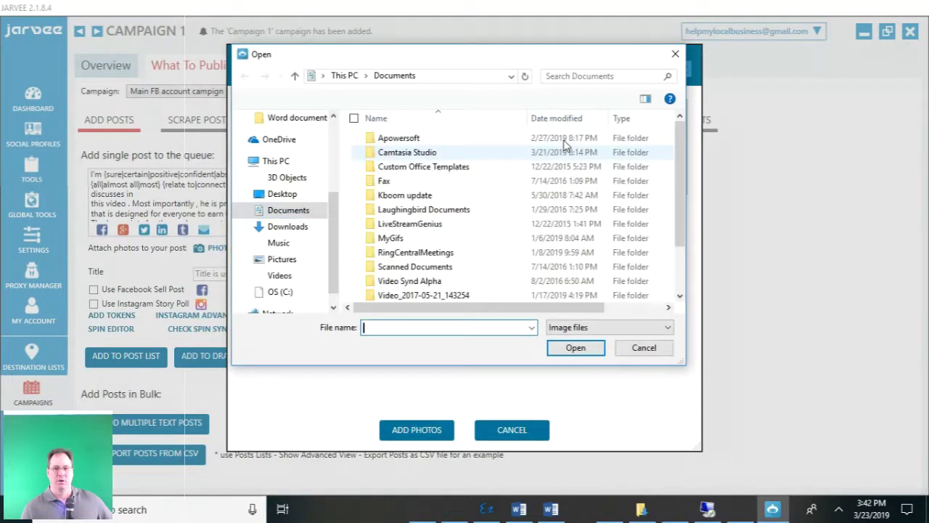
{"action": "left_click", "coordinate": [280, 196]}
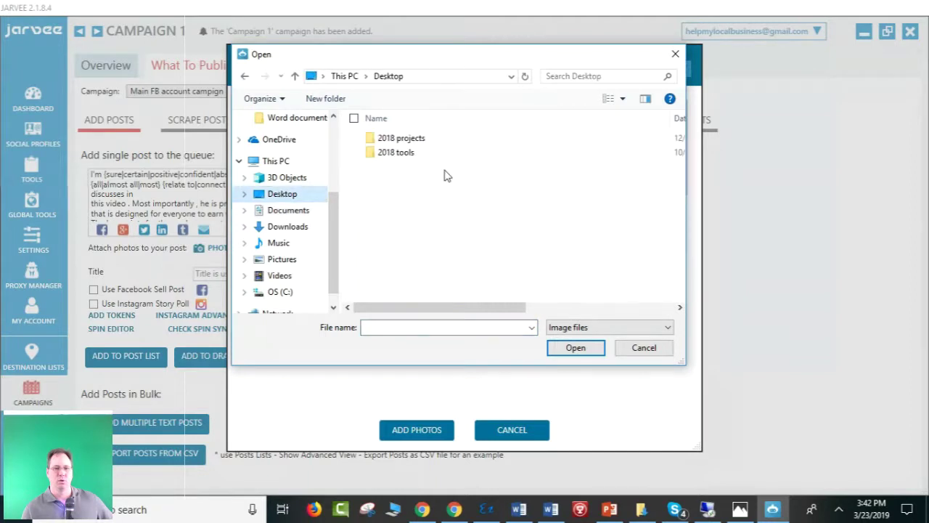
{"action": "double_click", "coordinate": [410, 139]}
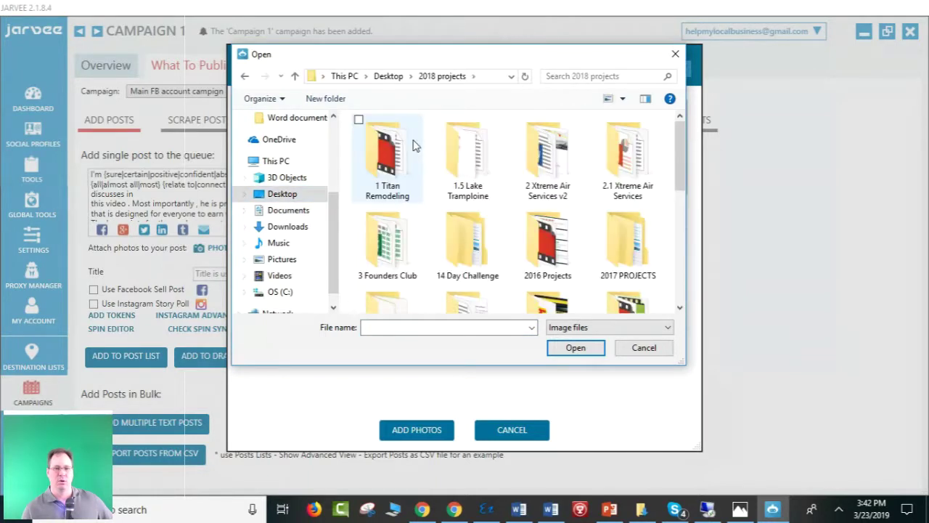
{"action": "double_click", "coordinate": [394, 242]}
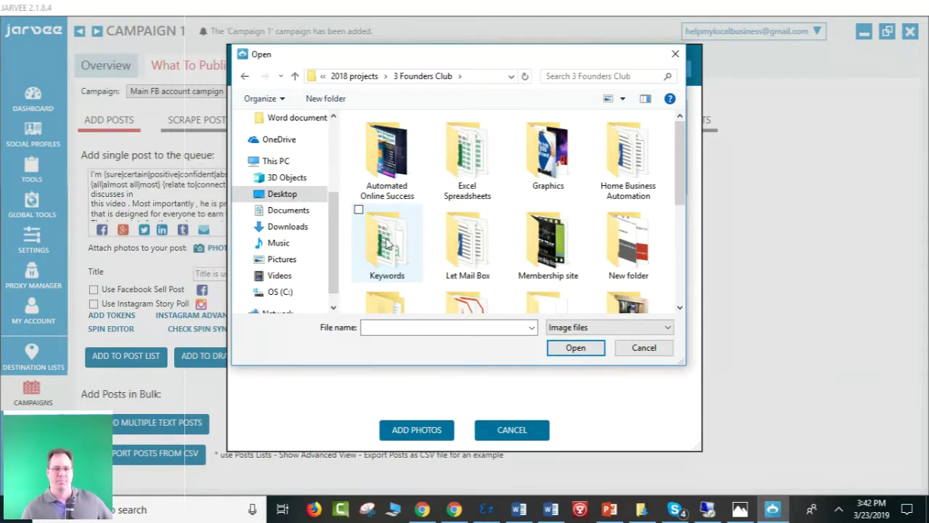
{"action": "double_click", "coordinate": [395, 249]}
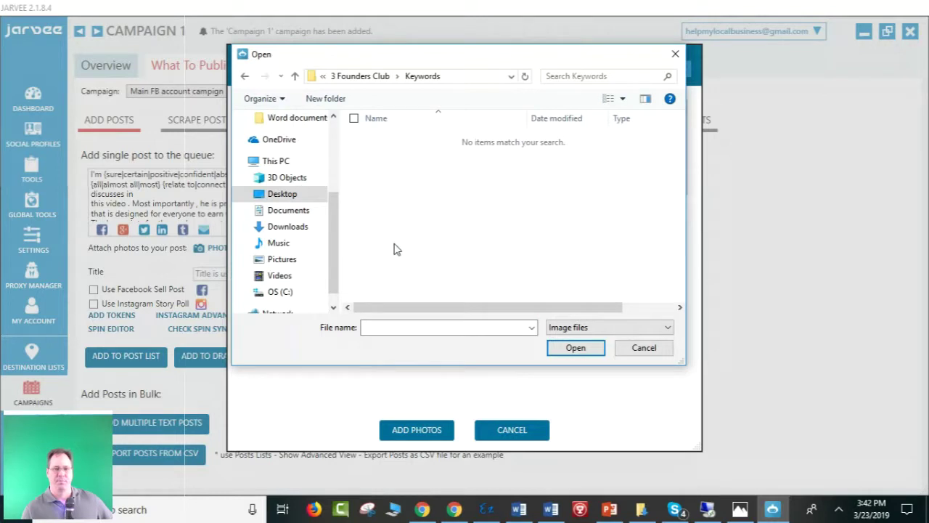
{"action": "left_click", "coordinate": [367, 77]}
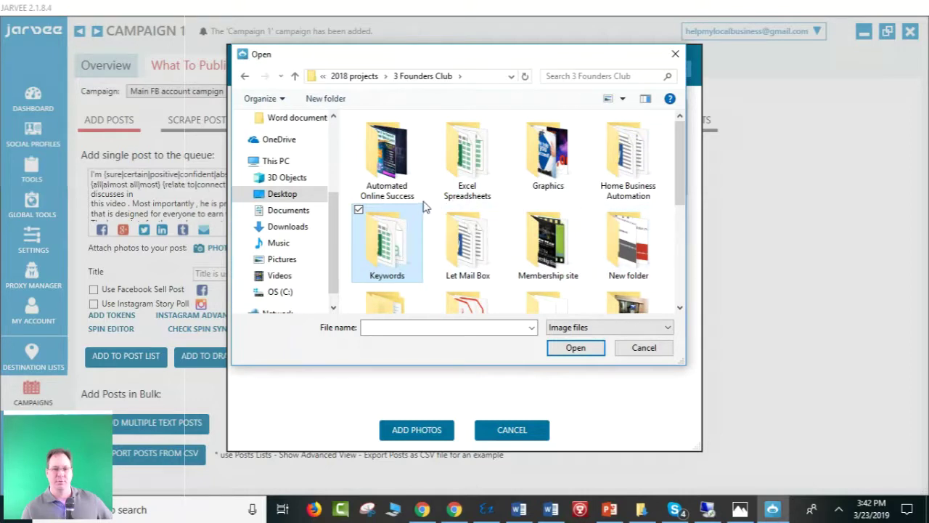
{"action": "mouse_move", "coordinate": [678, 140]}
{"action": "left_mouse_down"}
{"action": "mouse_move", "coordinate": [683, 158]}
{"action": "mouse_move", "coordinate": [681, 138]}
{"action": "left_mouse_up"}
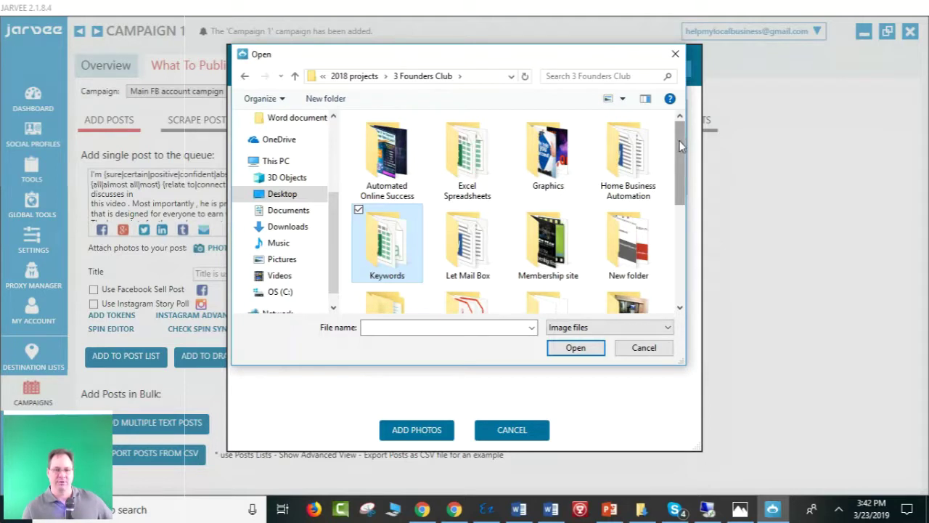
{"action": "mouse_move", "coordinate": [681, 146]}
{"action": "left_mouse_down"}
{"action": "mouse_move", "coordinate": [691, 251]}
{"action": "mouse_move", "coordinate": [682, 209]}
{"action": "mouse_move", "coordinate": [690, 139]}
{"action": "left_mouse_up"}
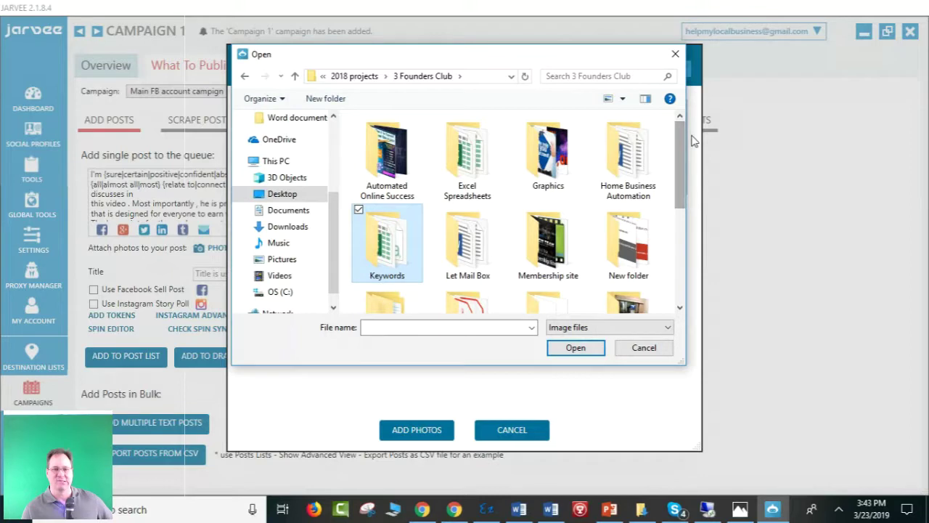
Attach Home Business Automation 640x600 v7 from the Grsphics folder to the post.
{"action": "double_click", "coordinate": [631, 143]}
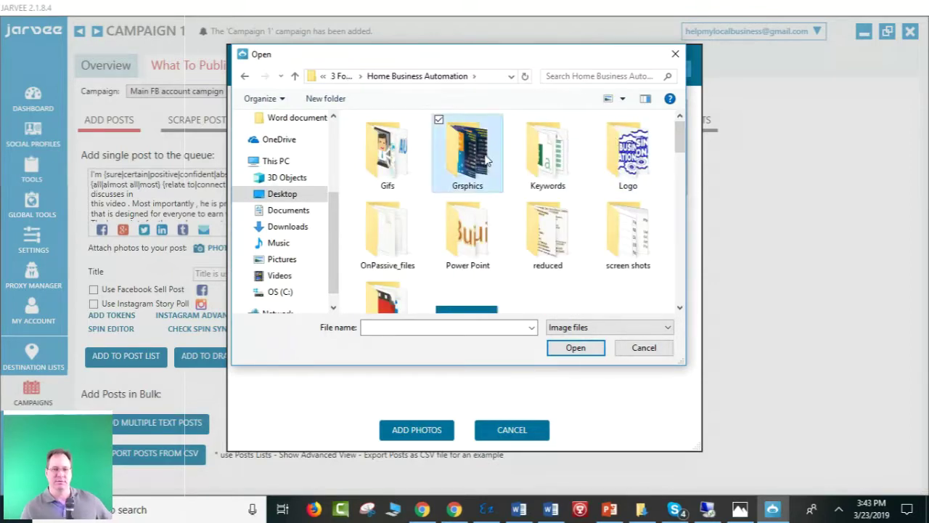
{"action": "double_click", "coordinate": [487, 161]}
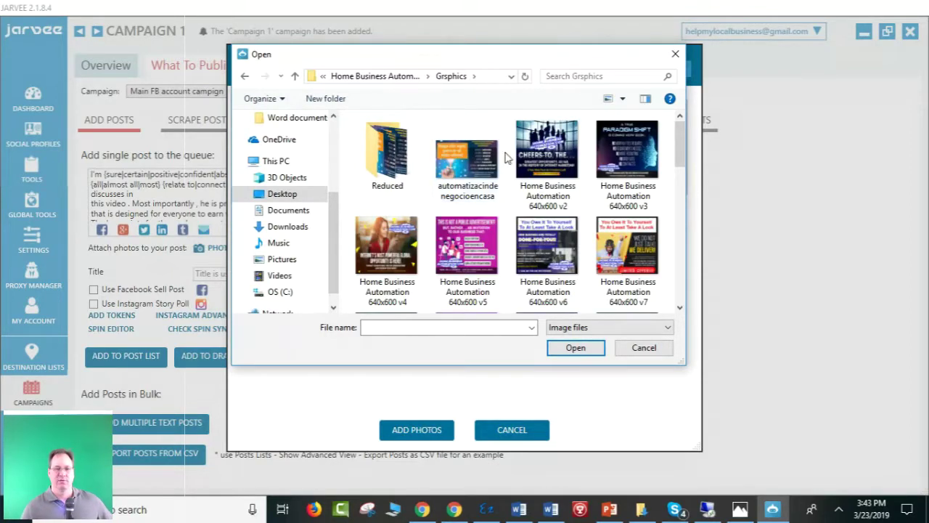
{"action": "scroll", "coordinate": [506, 158], "scroll_direction": "down", "scroll_amount": 1}
{"action": "left_click", "coordinate": [649, 158]}
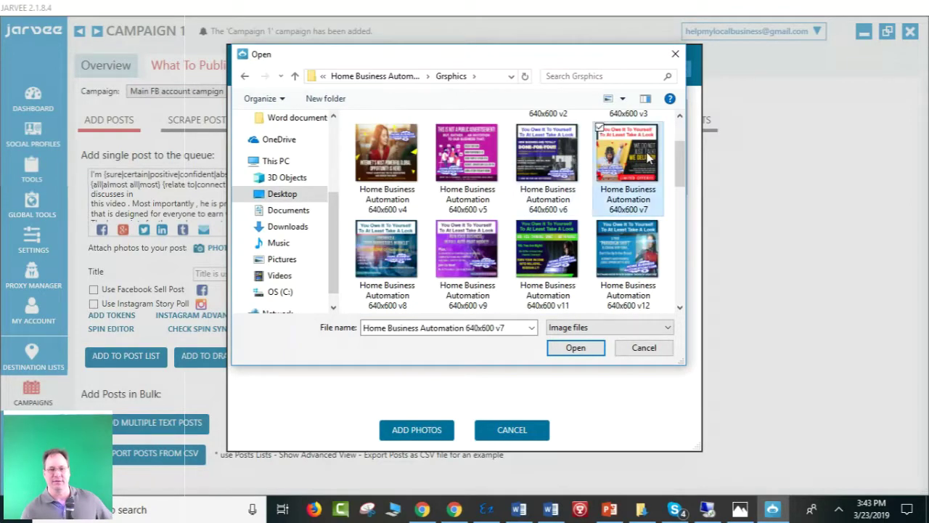
{"action": "double_click", "coordinate": [648, 158]}
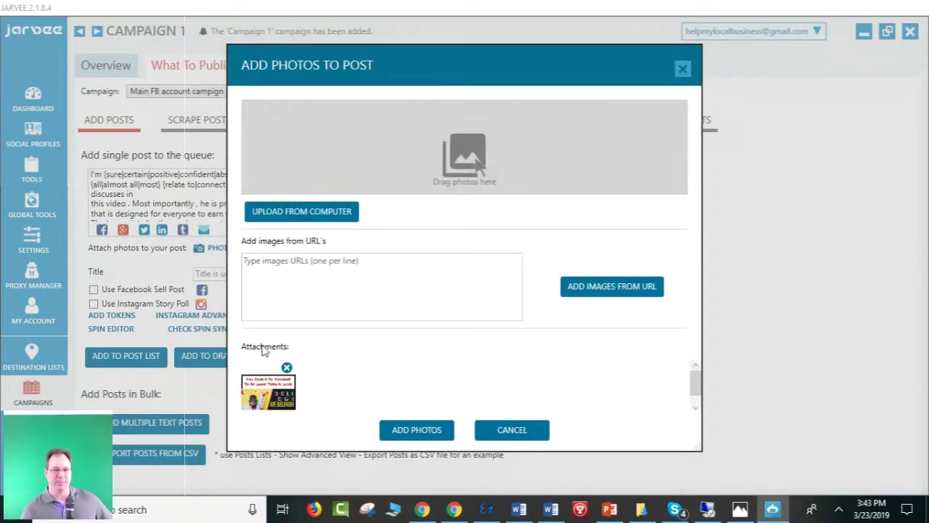
{"action": "left_click", "coordinate": [425, 434]}
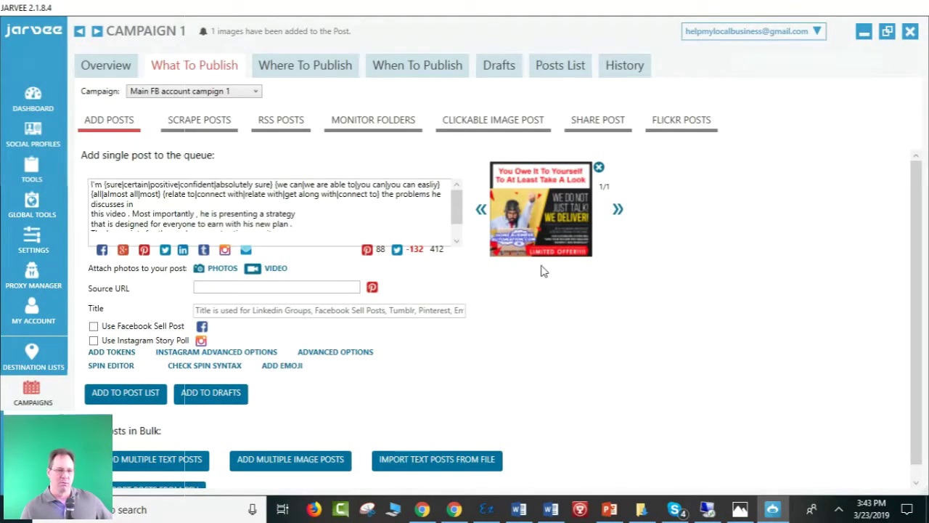
{"action": "scroll", "coordinate": [115, 307], "scroll_direction": "down", "scroll_amount": 1}
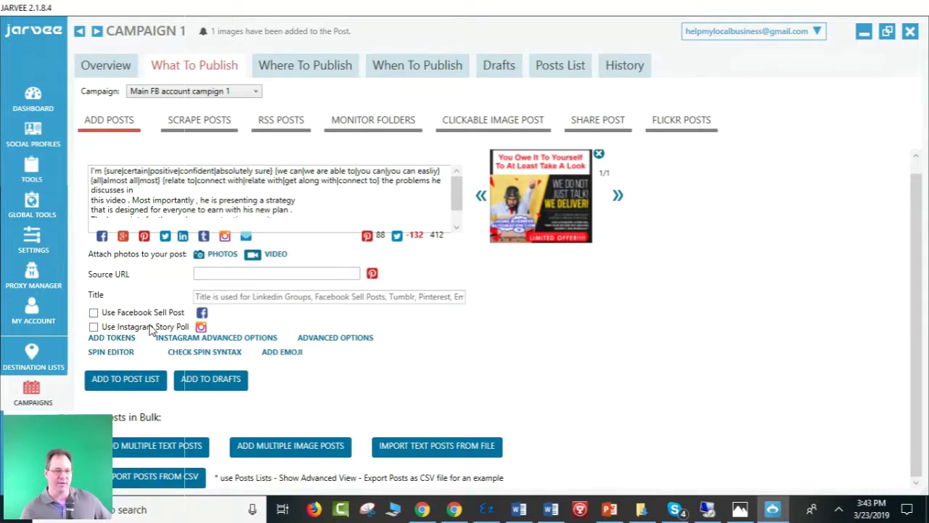
Add the image post to Campaign 1's list and view the Posts List, showing 1 post.
{"action": "left_click", "coordinate": [113, 381]}
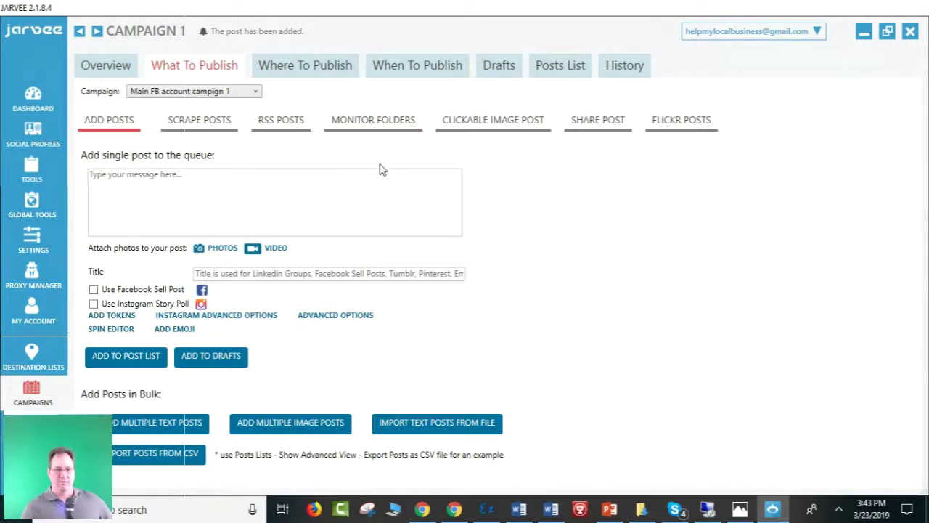
{"action": "left_click", "coordinate": [553, 66]}
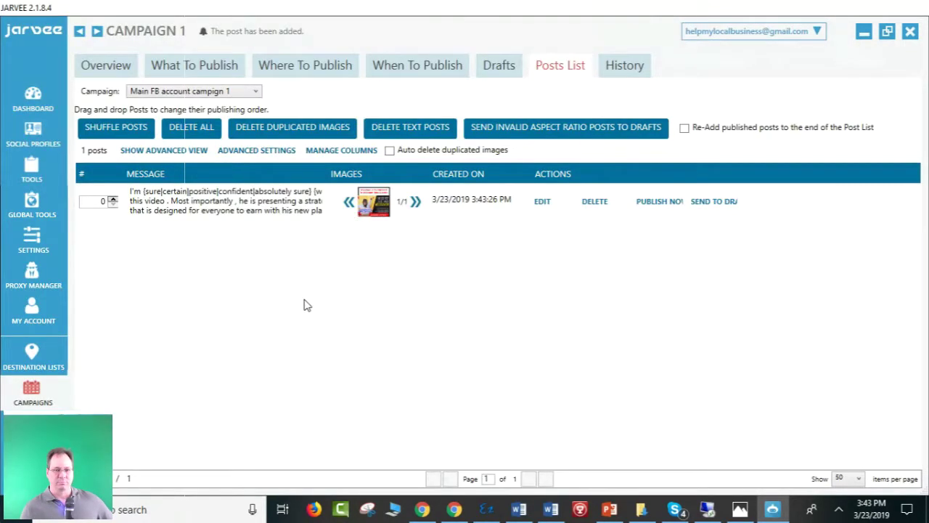
Paste the same spun text into a new post's message box.
{"action": "left_click", "coordinate": [188, 67]}
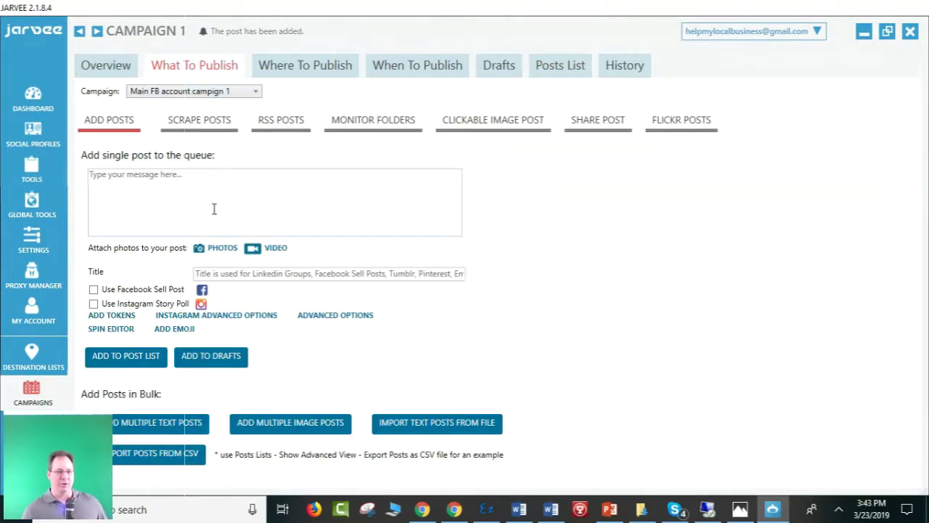
{"action": "left_click", "coordinate": [214, 209]}
{"action": "key", "text": "ctrl+v"}
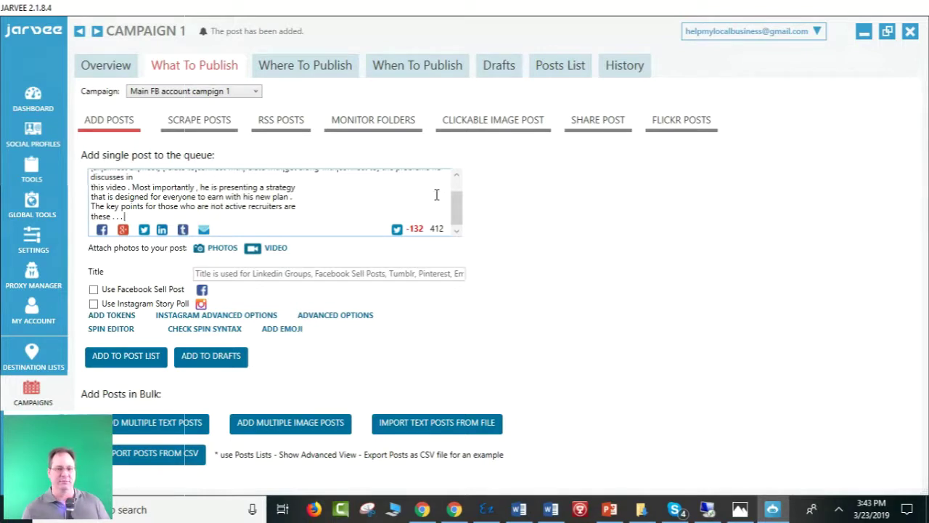
{"action": "scroll", "coordinate": [456, 206], "scroll_direction": "up", "scroll_amount": 3}
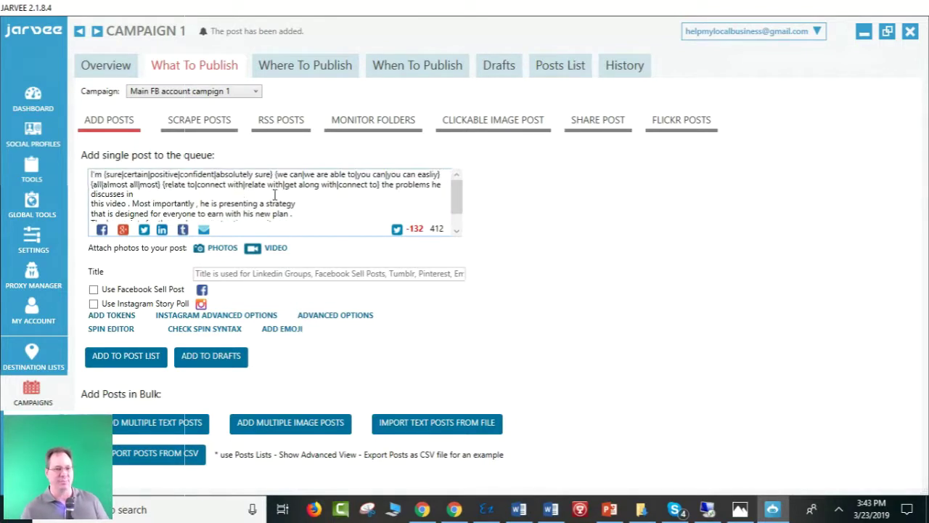
{"action": "scroll", "coordinate": [274, 194], "scroll_direction": "down", "scroll_amount": 2}
Attach video '1' from 3 Founders Club > Videos and add the post to the list.
{"action": "left_click", "coordinate": [269, 247]}
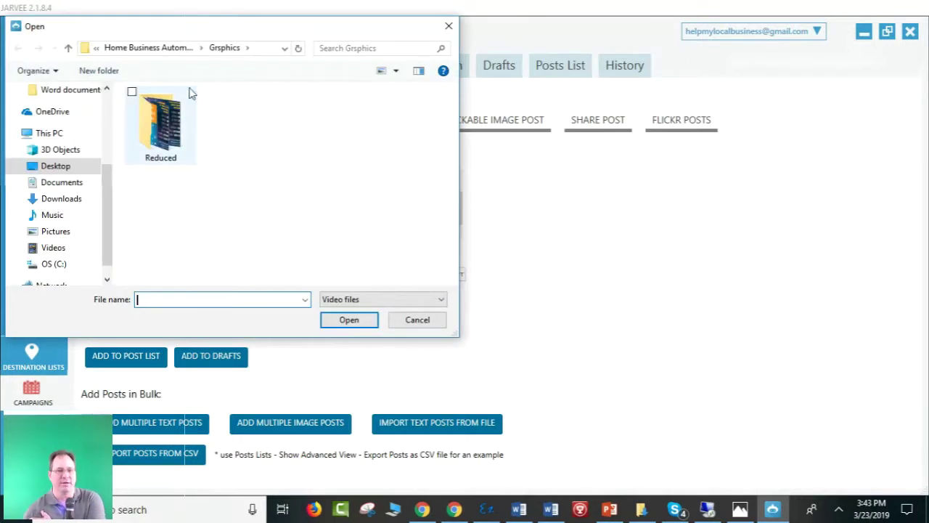
{"action": "left_click", "coordinate": [153, 49]}
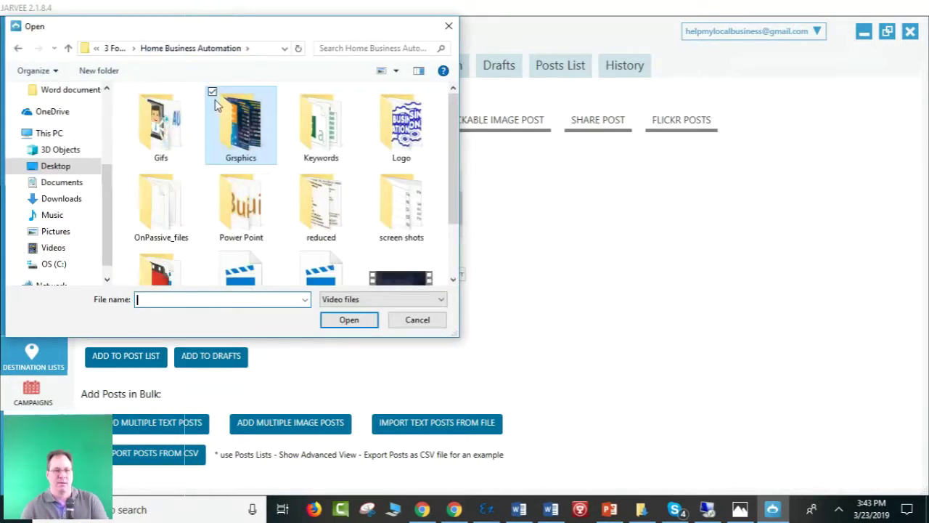
{"action": "left_click", "coordinate": [114, 48]}
{"action": "scroll", "coordinate": [453, 137], "scroll_direction": "down", "scroll_amount": 1}
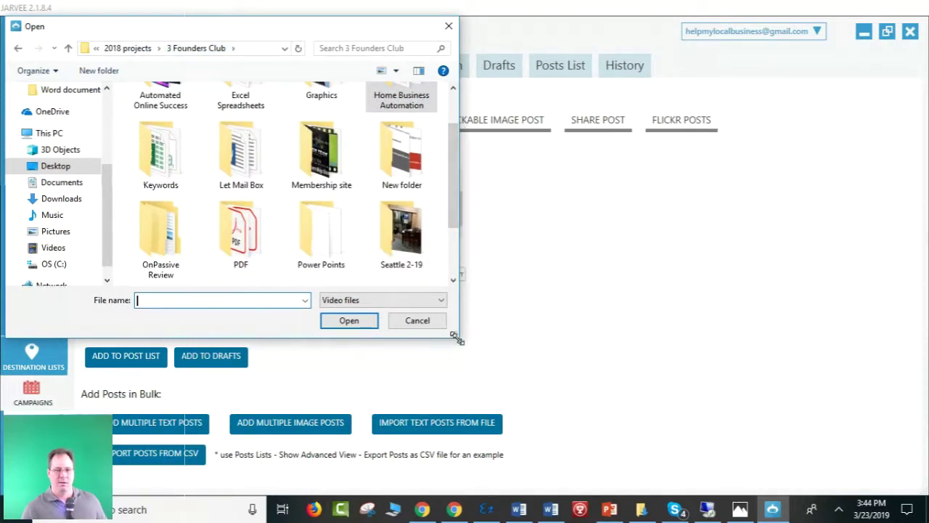
{"action": "left_click_drag", "start_coordinate": [459, 336], "coordinate": [695, 411]}
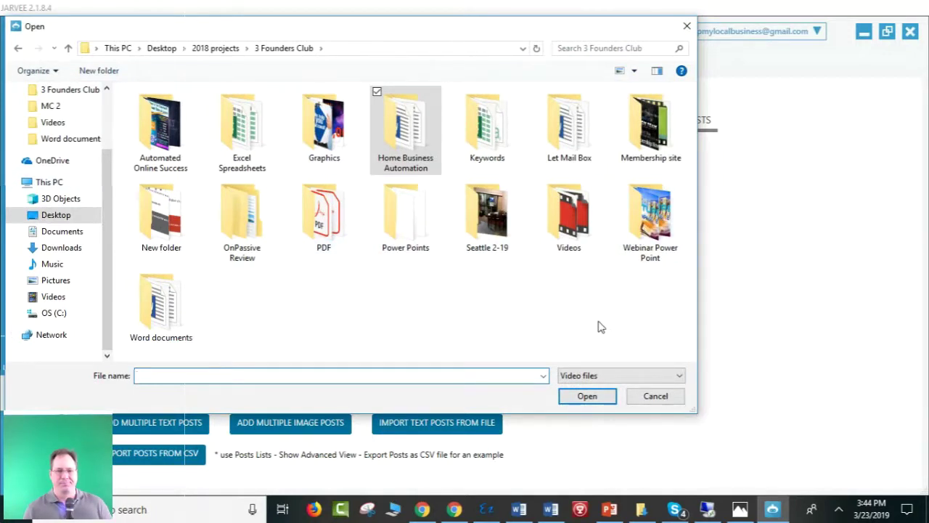
{"action": "double_click", "coordinate": [568, 218]}
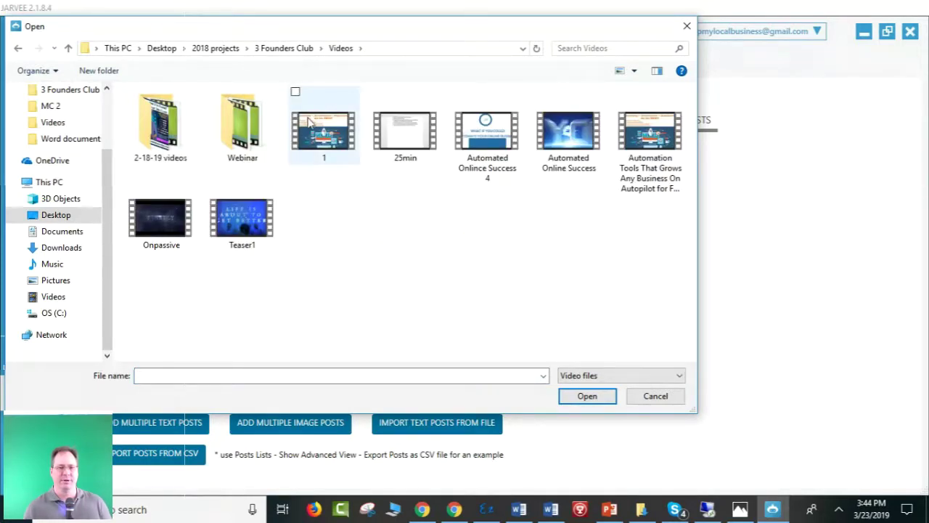
{"action": "left_click", "coordinate": [313, 125]}
{"action": "double_click", "coordinate": [313, 125]}
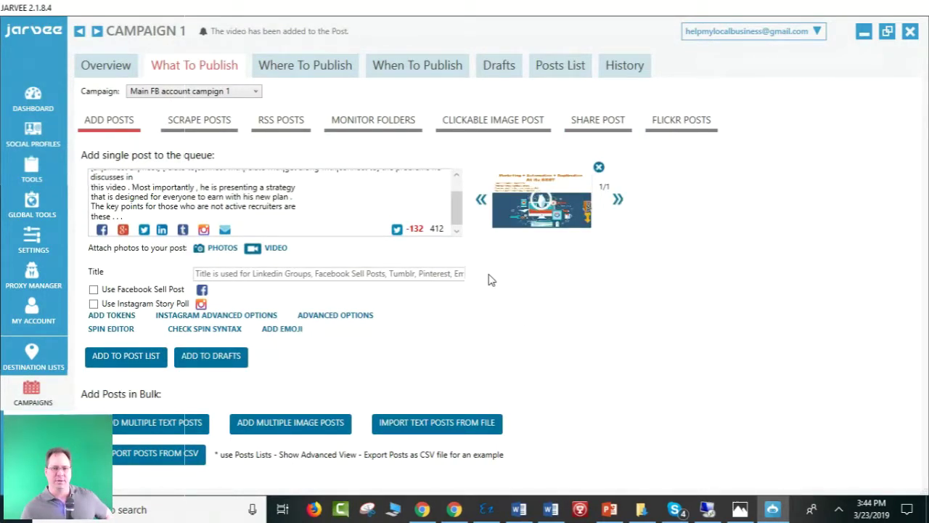
{"action": "left_click", "coordinate": [122, 363]}
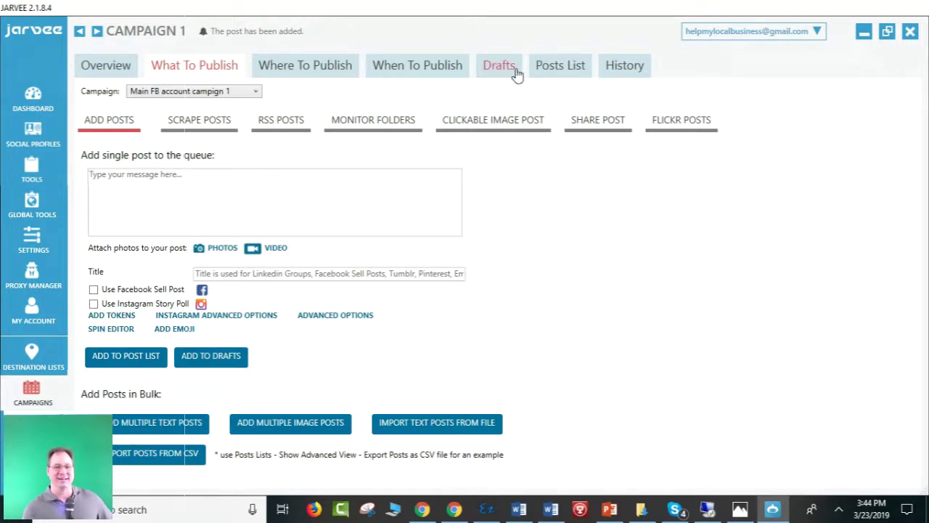
Check that both posts appear in the Posts List, then return to What To Publish.
{"action": "left_click", "coordinate": [561, 70]}
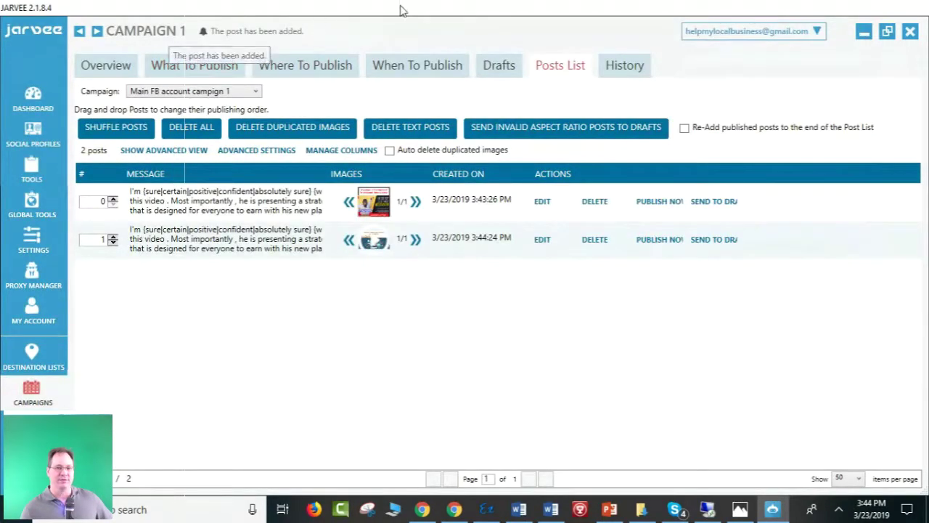
{"action": "left_click", "coordinate": [194, 67]}
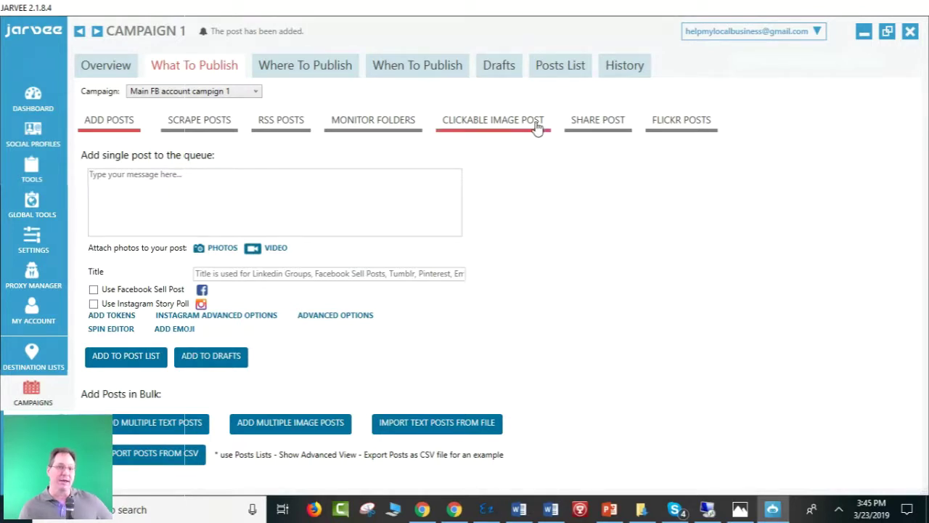
Show the Posts List with the two posts created at 3:43:26 PM and 3:44:24 PM.
{"action": "left_click", "coordinate": [552, 74]}
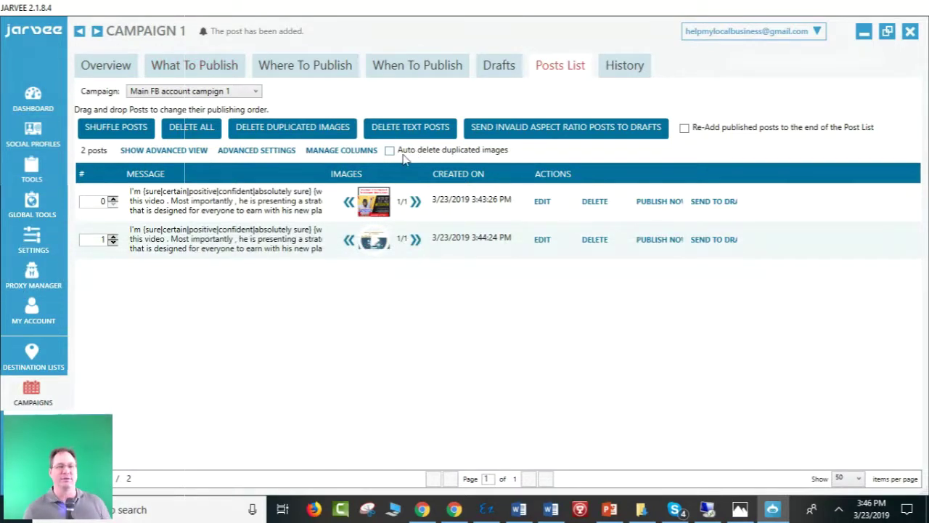
{"action": "mouse_move", "coordinate": [375, 208]}
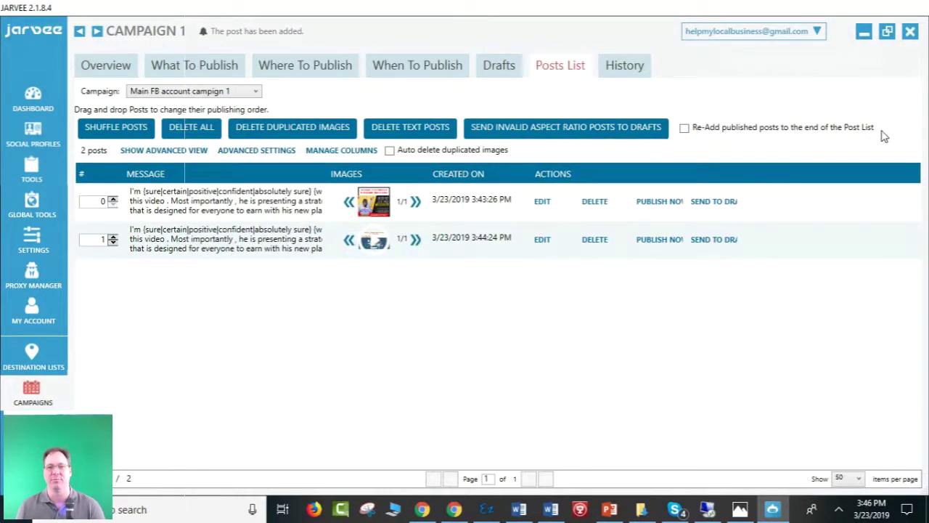
Enable 'Re-Add published posts to the end of the Post List' and return to What To Publish.
{"action": "left_click", "coordinate": [683, 129]}
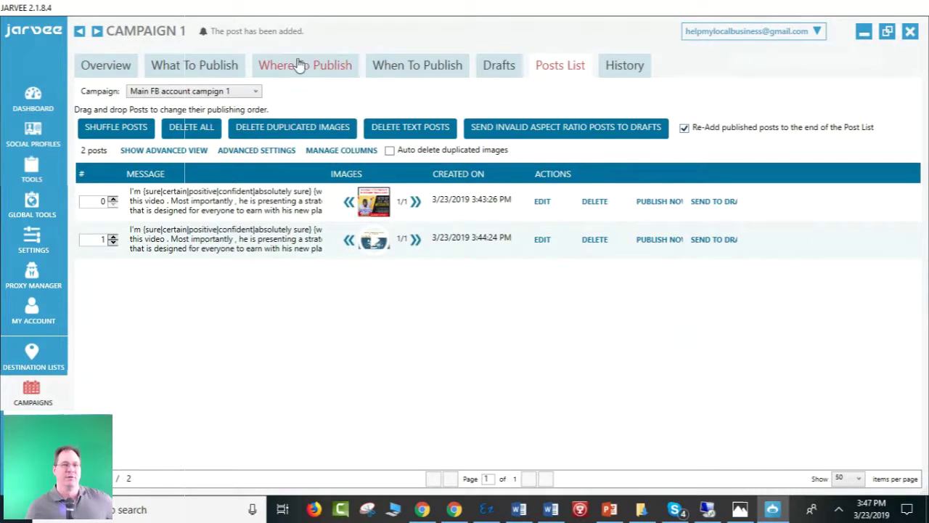
{"action": "left_click", "coordinate": [218, 72]}
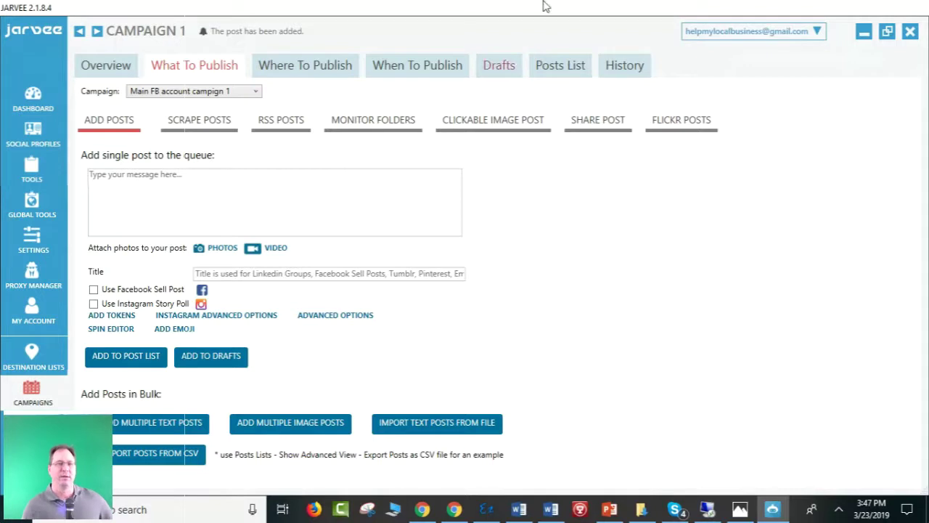
Select the Main FB account under Where To Publish, then view the When To Publish schedule.
{"action": "left_click", "coordinate": [323, 67]}
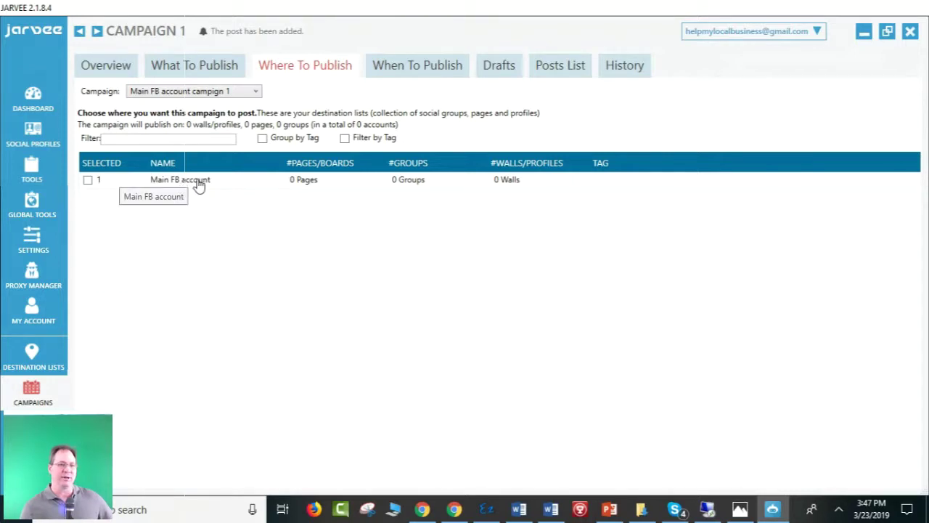
{"action": "left_click", "coordinate": [87, 181]}
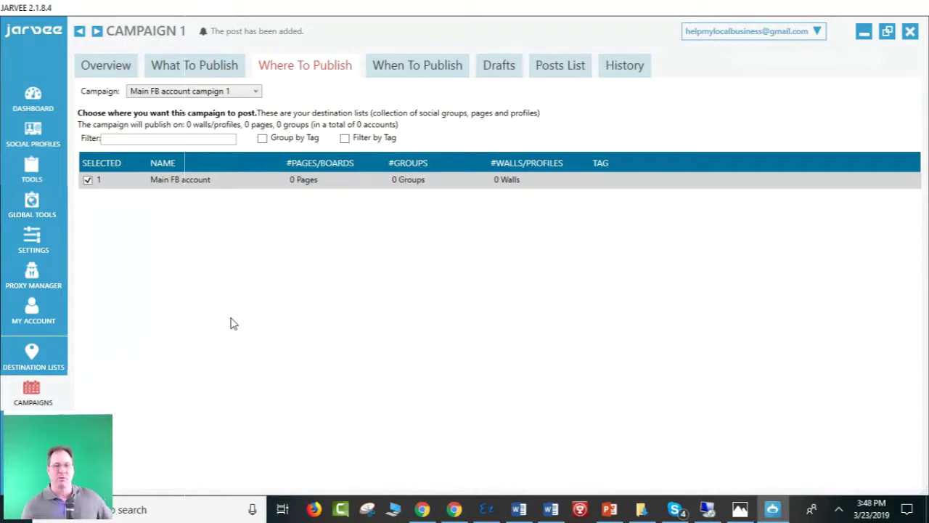
{"action": "left_click", "coordinate": [411, 69]}
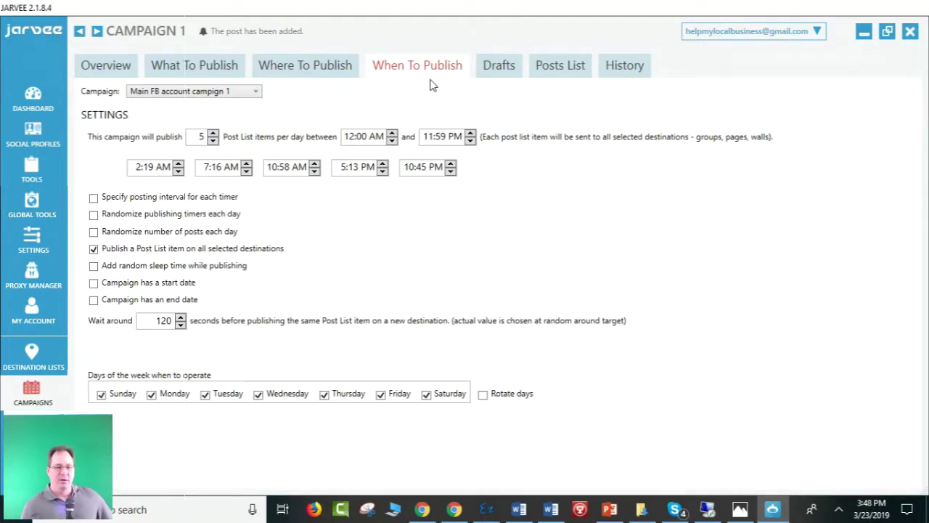
Lower posts per day from 5 to 2, leaving the per-timer posting interval off.
{"action": "left_click", "coordinate": [213, 141]}
{"action": "left_click", "coordinate": [213, 141]}
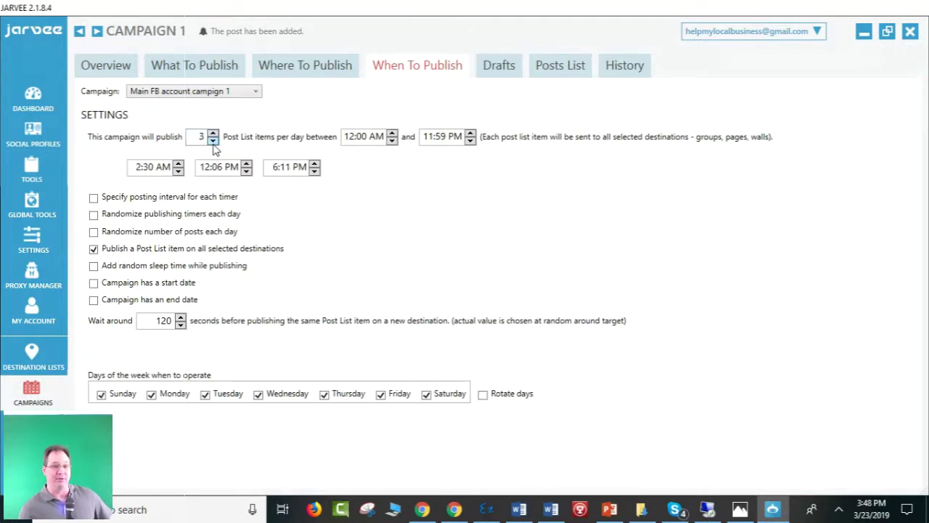
{"action": "left_click", "coordinate": [212, 141]}
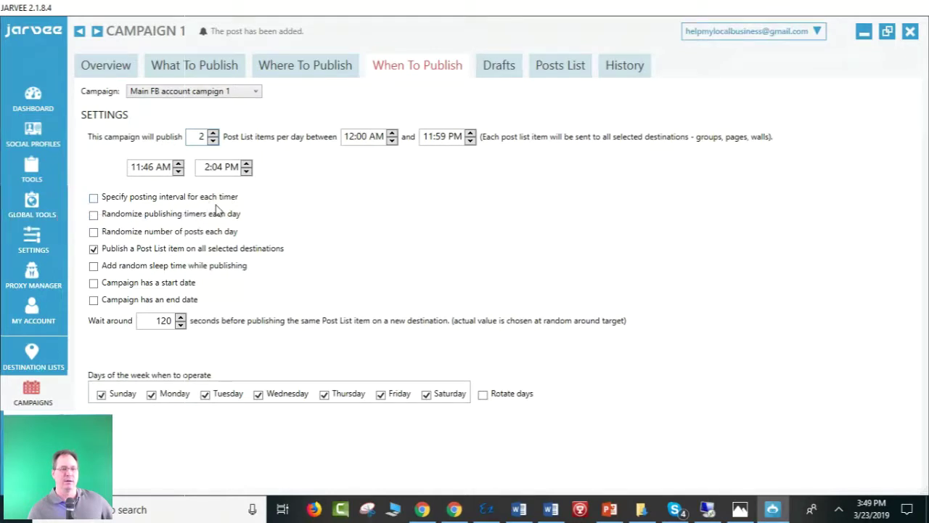
{"action": "left_click", "coordinate": [93, 198]}
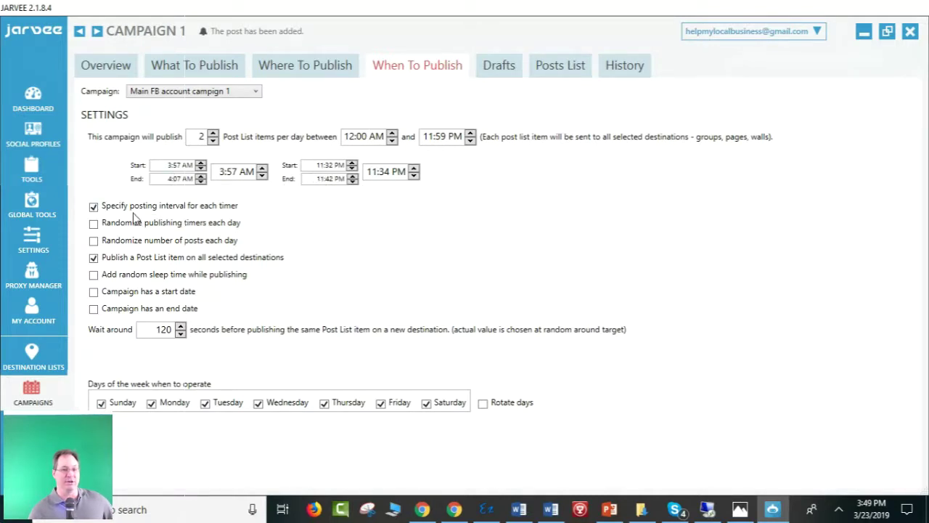
{"action": "left_click", "coordinate": [94, 206]}
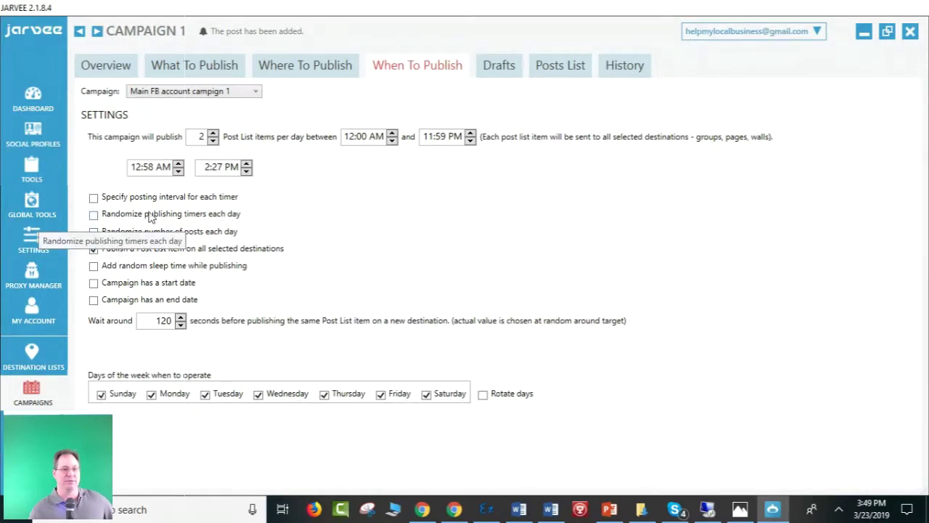
Randomize timers and post counts, increasing by 1 each day up to 18 posts maximum.
{"action": "left_click", "coordinate": [94, 215]}
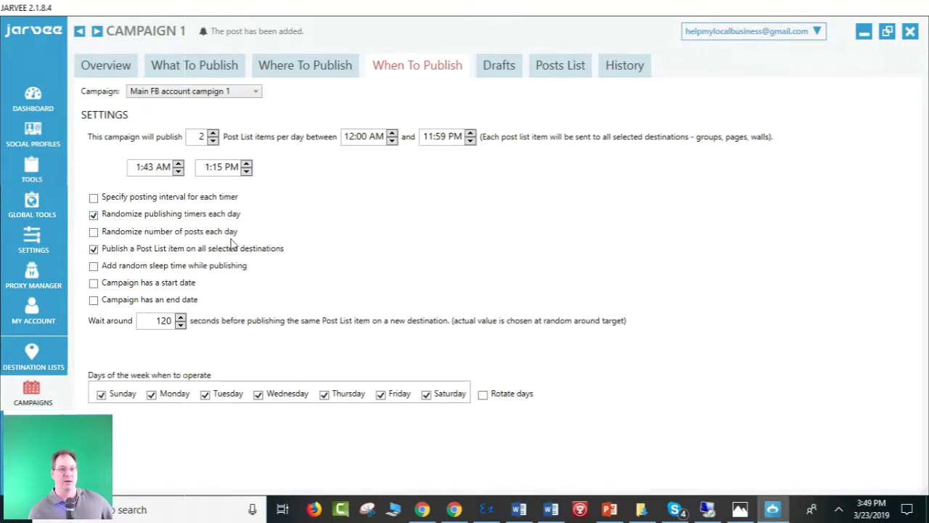
{"action": "left_click", "coordinate": [92, 233]}
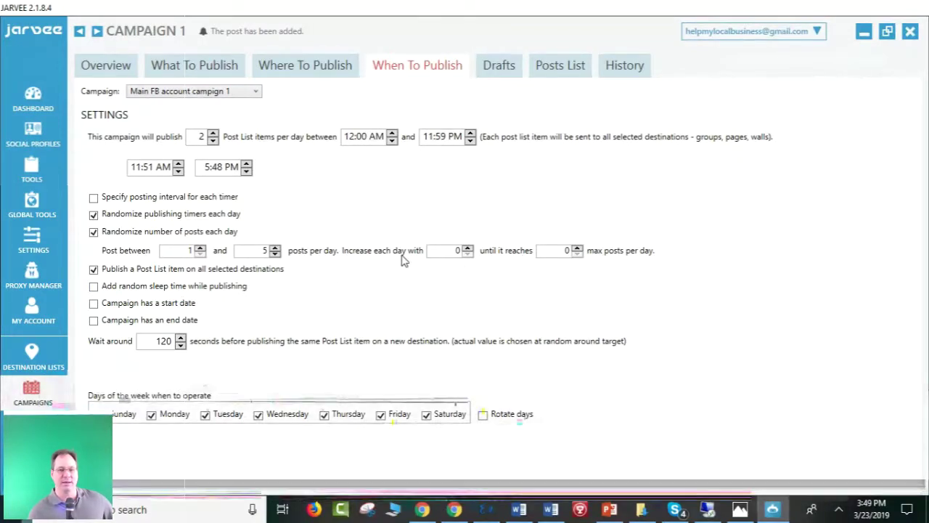
{"action": "left_click", "coordinate": [468, 247]}
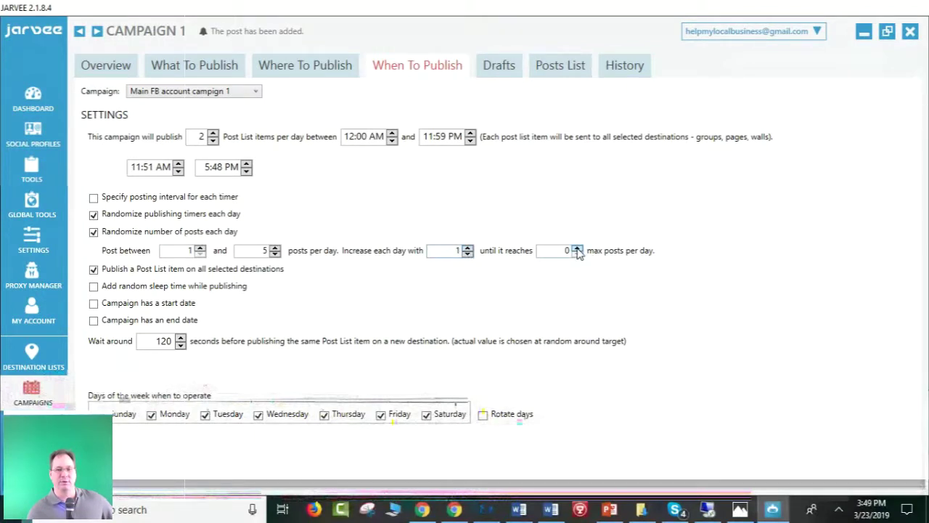
{"action": "left_click", "coordinate": [577, 247]}
{"action": "left_click_drag", "start_coordinate": [558, 252], "coordinate": [591, 253]}
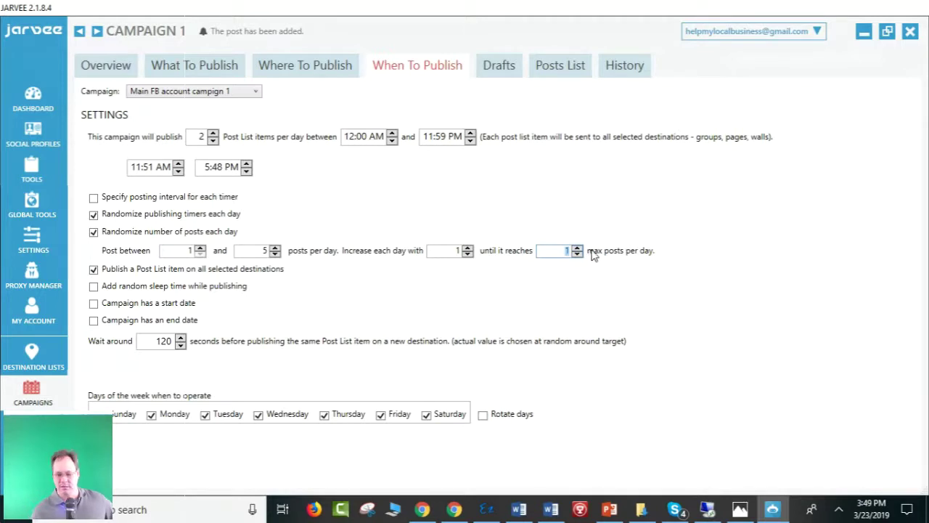
{"action": "type", "text": "18"}
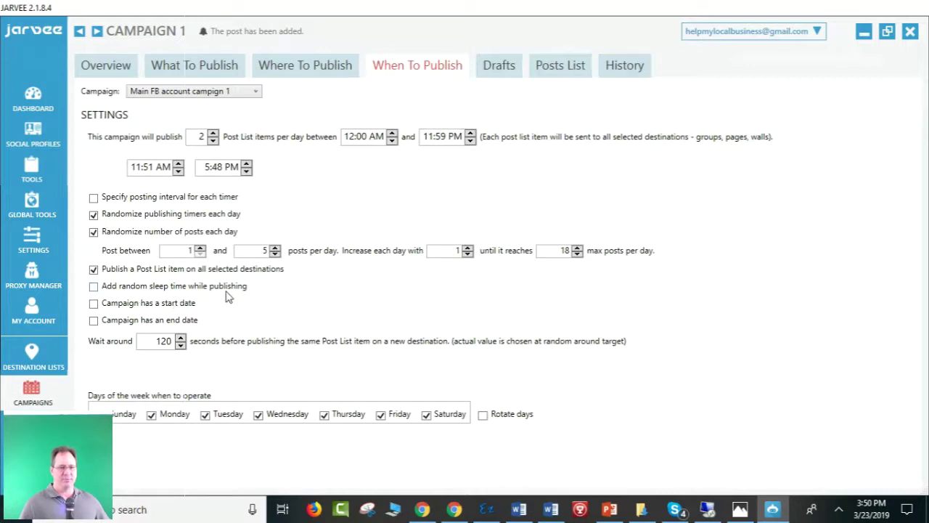
Turn on random sleep time while publishing and set the Wait around field to 240 seconds.
{"action": "left_click", "coordinate": [92, 288]}
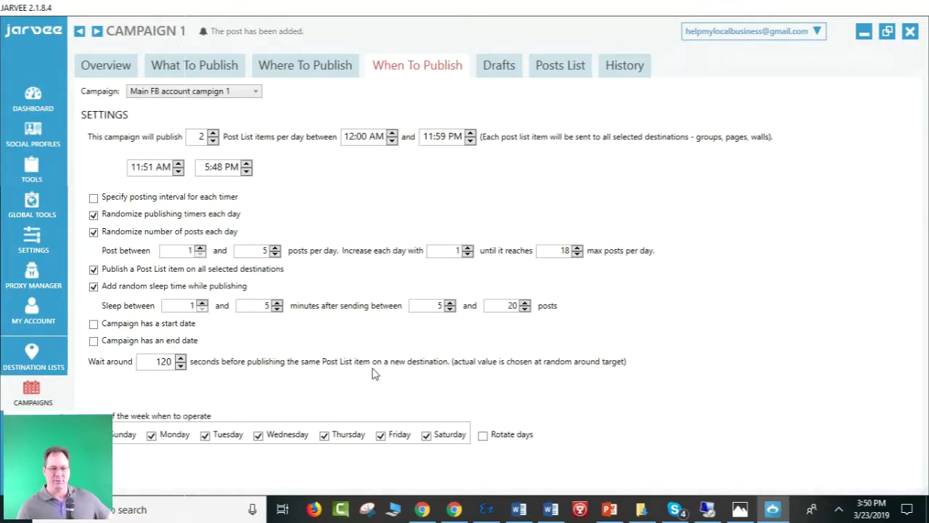
{"action": "double_click", "coordinate": [159, 363]}
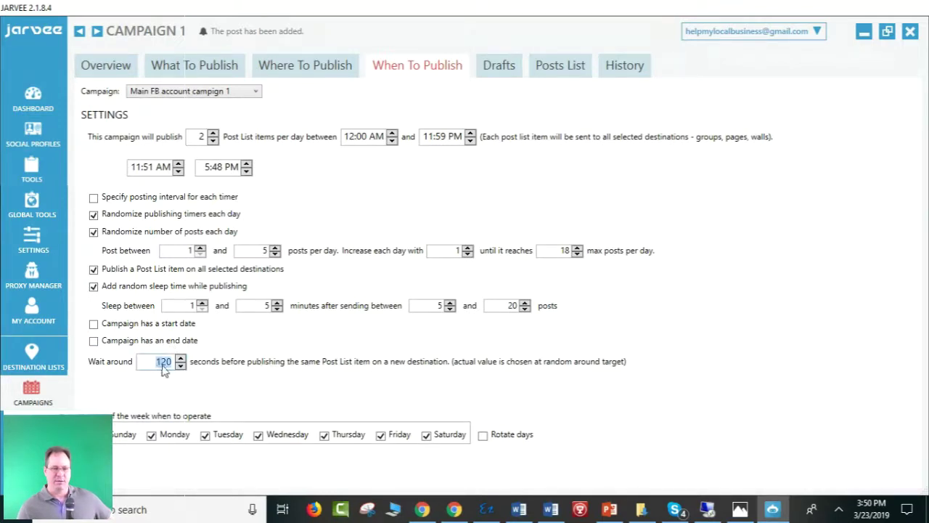
{"action": "type", "text": "240"}
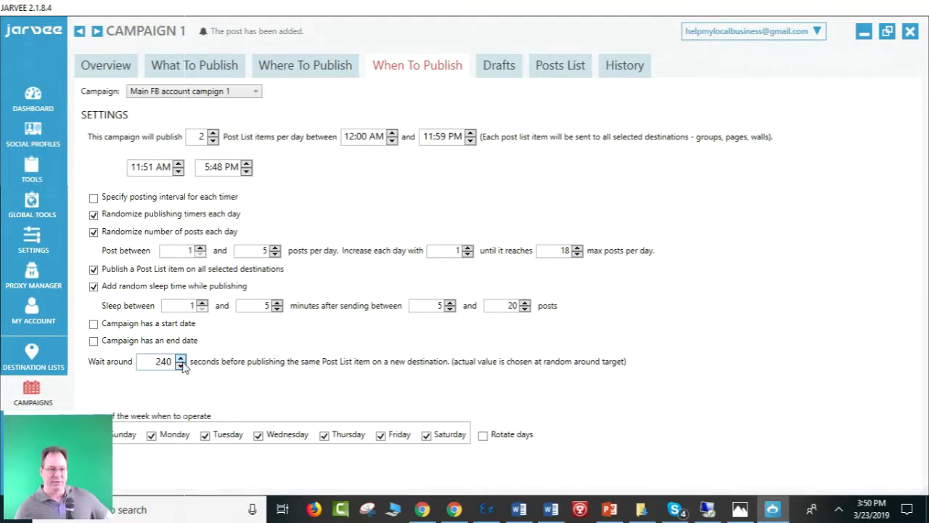
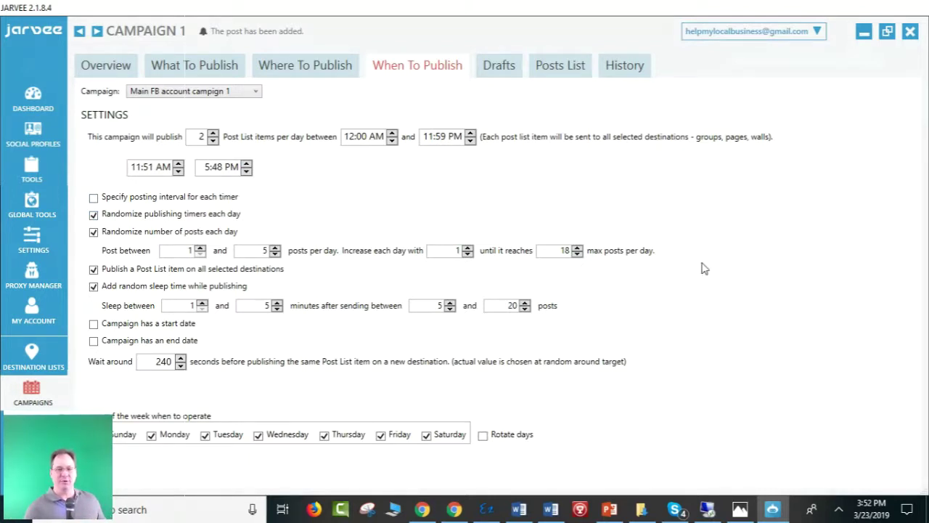
Check the campaign's Drafts, Posts List and History, then view the Main FB account destination list.
{"action": "left_click", "coordinate": [499, 73]}
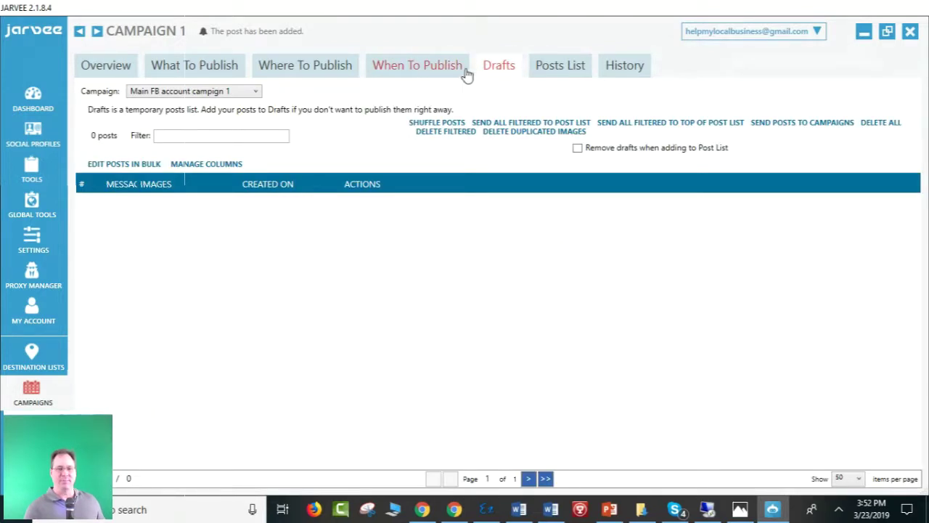
{"action": "left_click", "coordinate": [555, 69]}
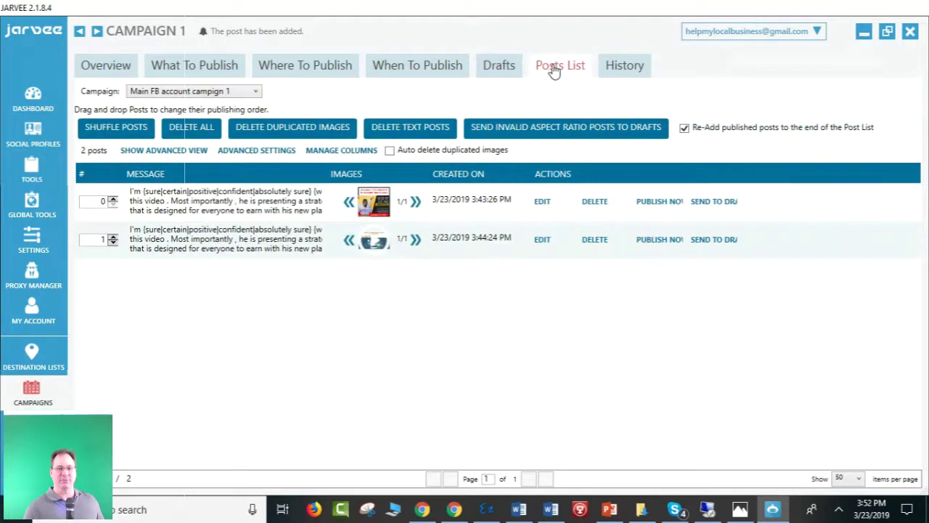
{"action": "left_click", "coordinate": [626, 72]}
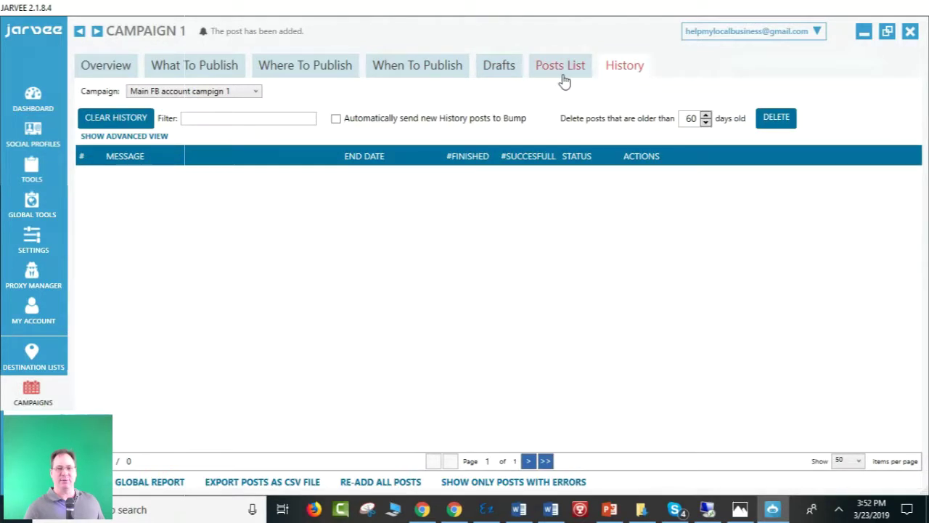
{"action": "left_click", "coordinate": [560, 77]}
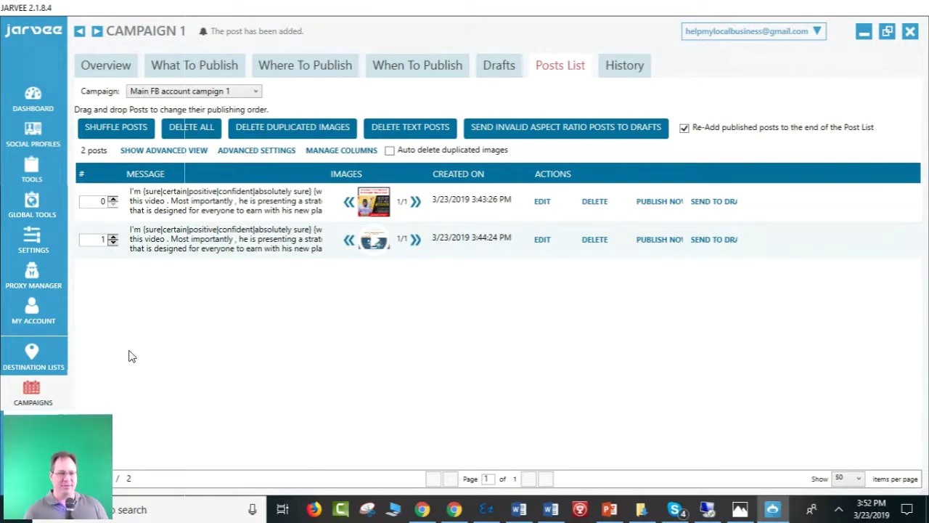
{"action": "left_click", "coordinate": [32, 355]}
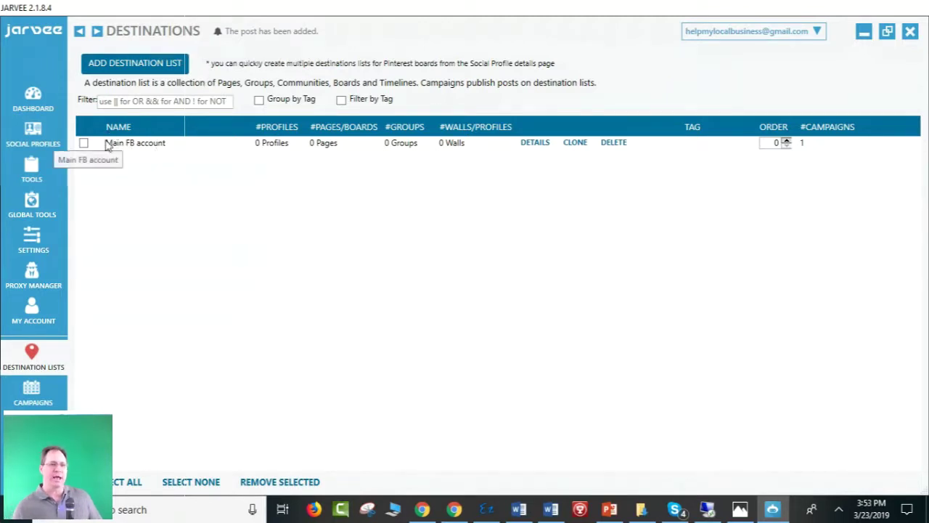
Open Facebook Account 1 from Social Profiles and list its Marketplace group tagged fb_marketplace.
{"action": "left_click", "coordinate": [26, 133]}
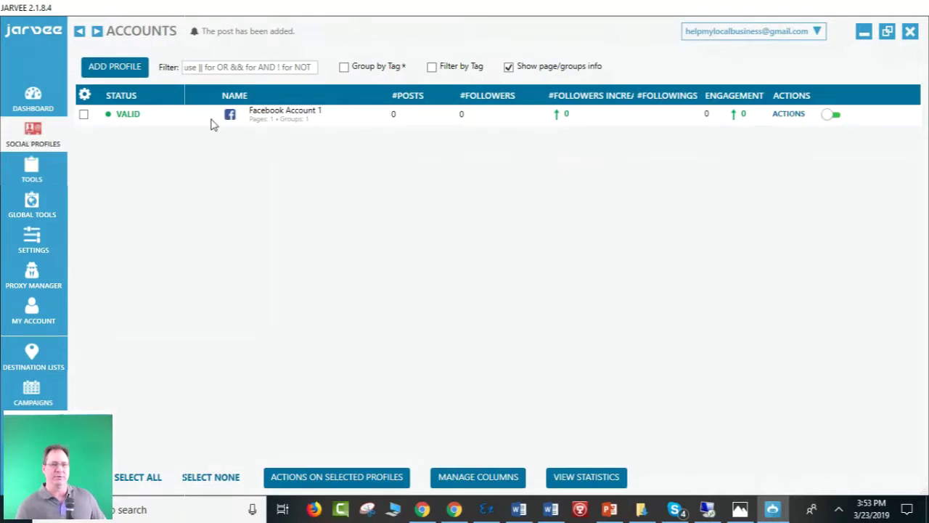
{"action": "left_click", "coordinate": [282, 120]}
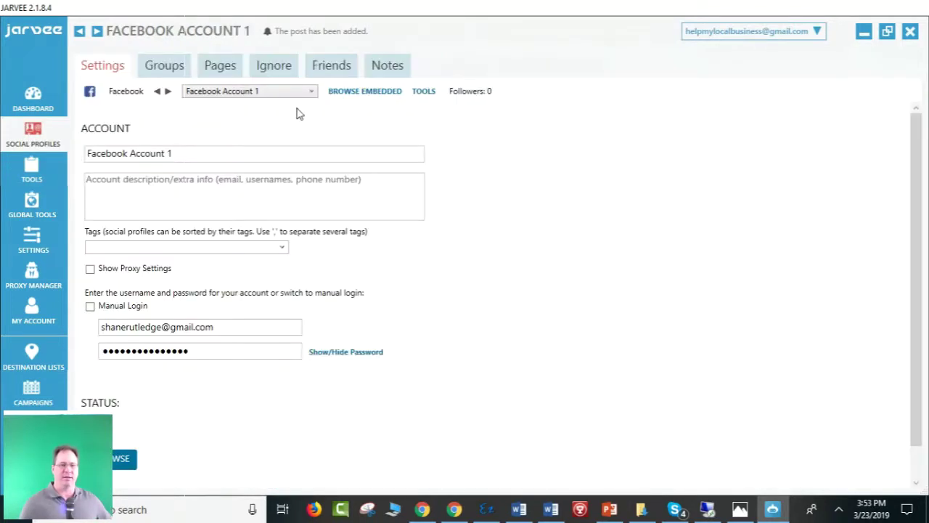
{"action": "left_click", "coordinate": [174, 67]}
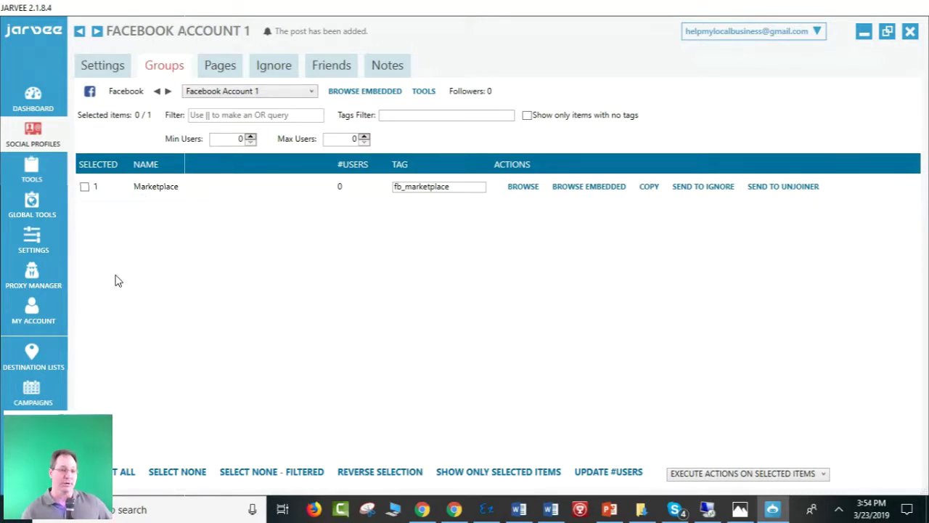
Select the Marketplace group and show the actions available for selected items.
{"action": "left_click", "coordinate": [85, 188]}
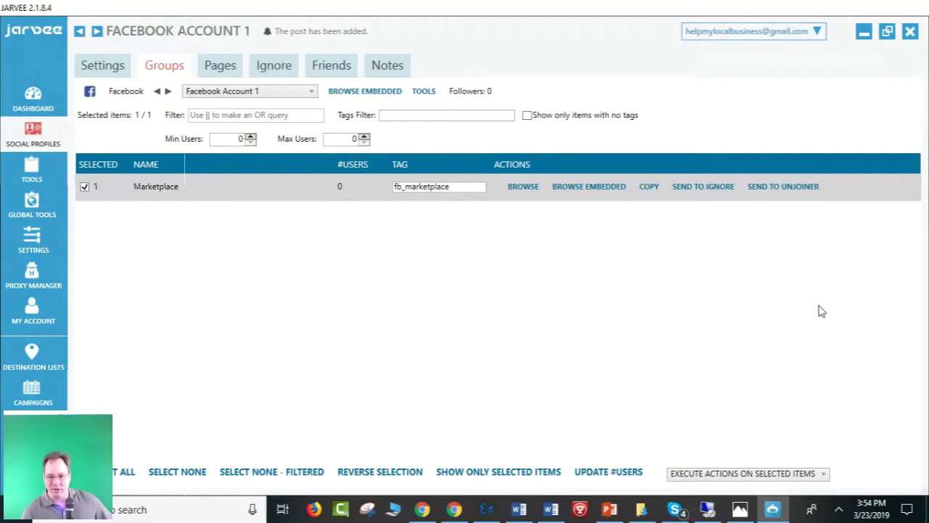
{"action": "left_click", "coordinate": [824, 476]}
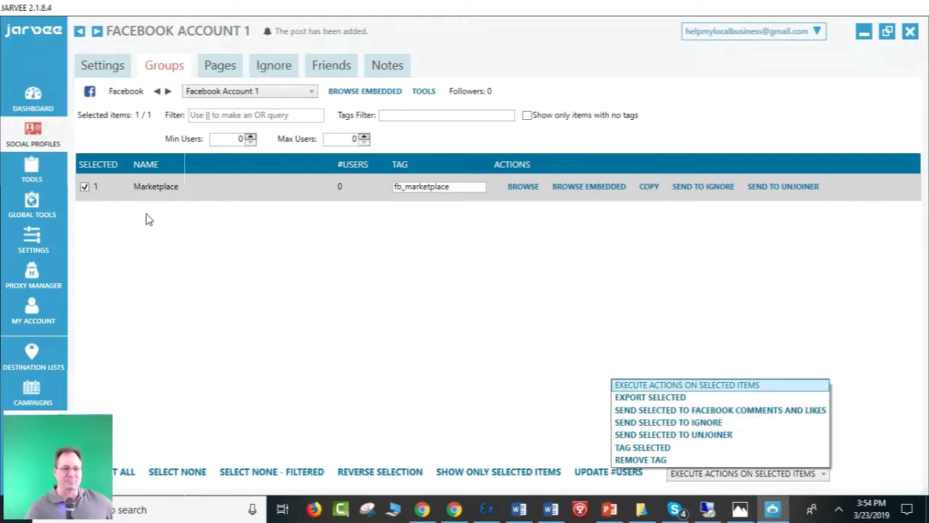
Dismiss the actions list without choosing and unselect the Marketplace group.
{"action": "left_click", "coordinate": [87, 189]}
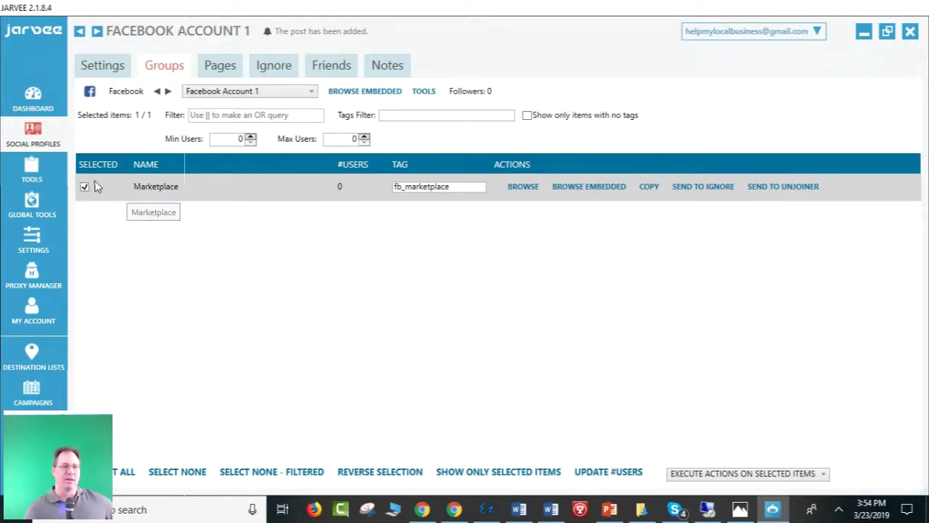
{"action": "left_click", "coordinate": [85, 188]}
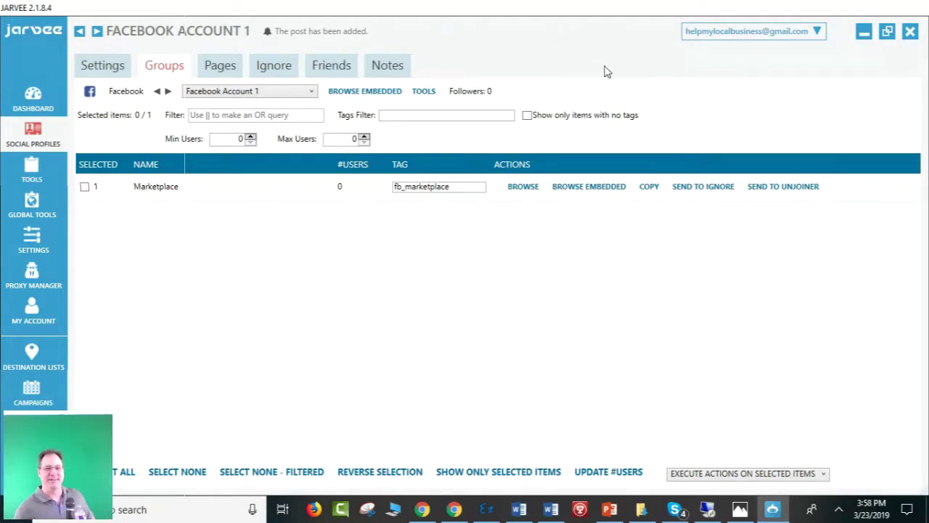
Shrink JARVEE to reveal the article spinner browser, maximize the browser, then hide it again.
{"action": "double_click", "coordinate": [574, 12]}
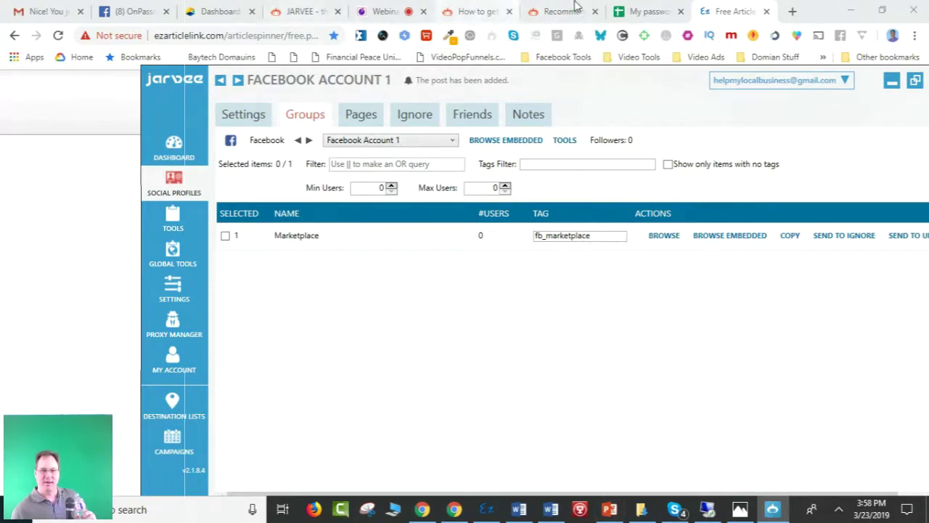
{"action": "double_click", "coordinate": [832, 11]}
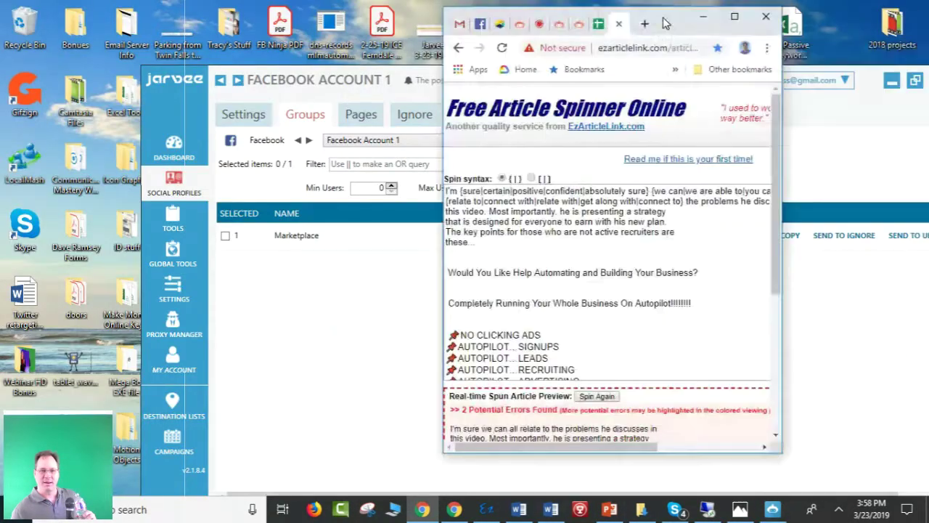
{"action": "left_click", "coordinate": [735, 17]}
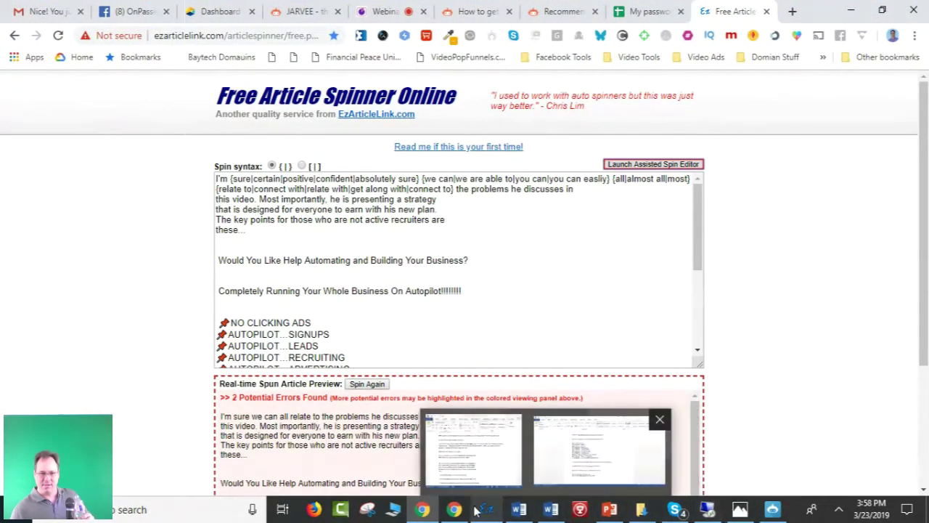
{"action": "left_click", "coordinate": [423, 510]}
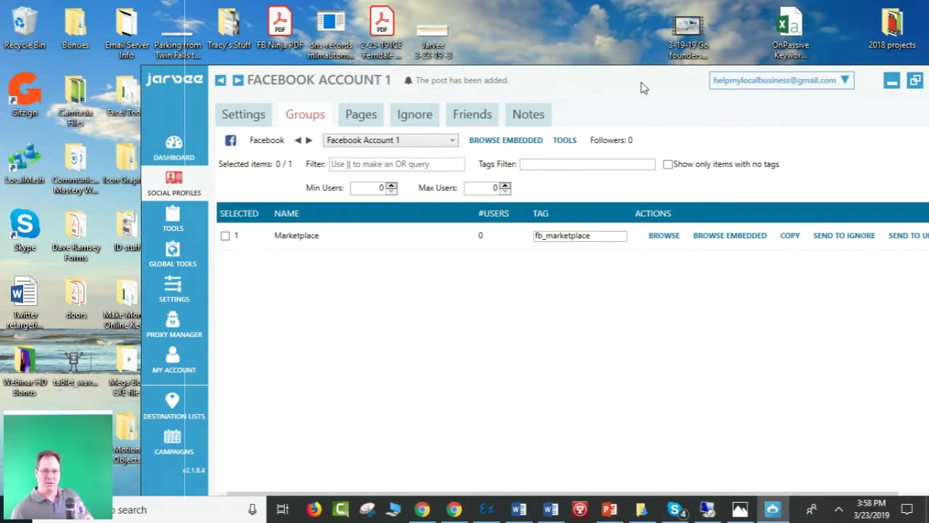
Move the JARVEE window aside, then bring the browser forward on the WebinarHD admin tab.
{"action": "left_click_drag", "start_coordinate": [643, 87], "coordinate": [589, 48]}
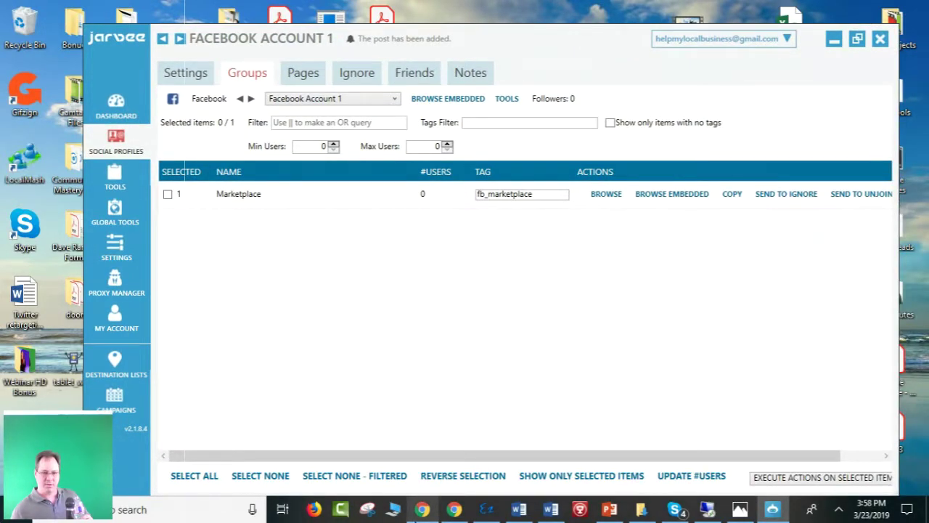
{"action": "mouse_move", "coordinate": [425, 510]}
{"action": "left_click", "coordinate": [305, 456]}
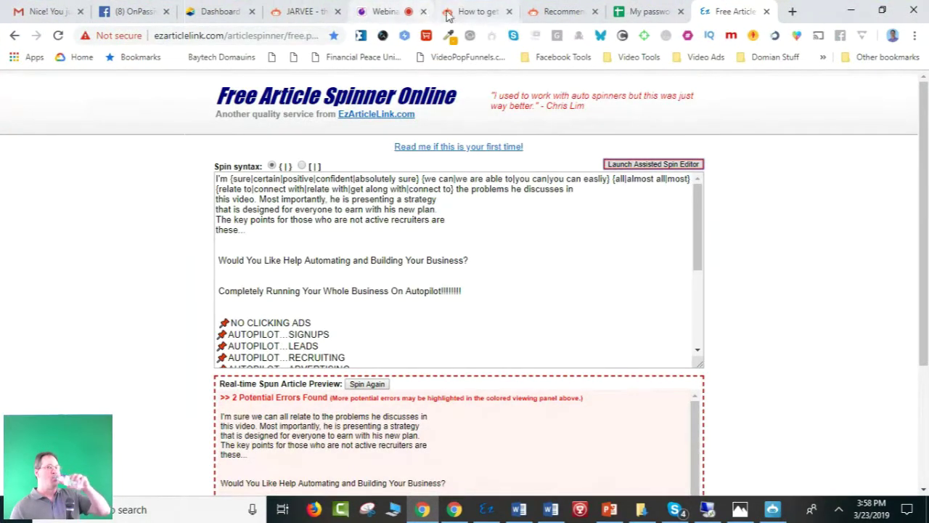
{"action": "left_click", "coordinate": [378, 13]}
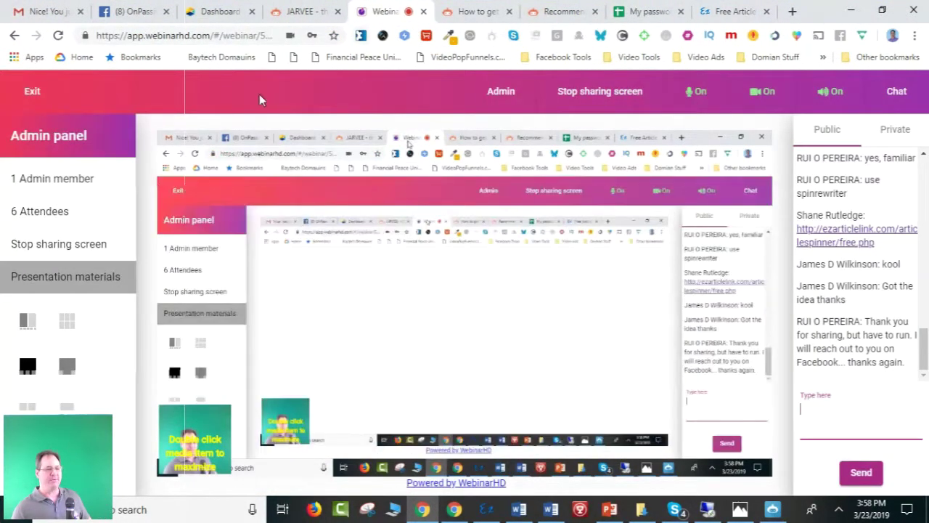
List the 6 webinar attendees, then return to the JARVEE window.
{"action": "left_click", "coordinate": [87, 213]}
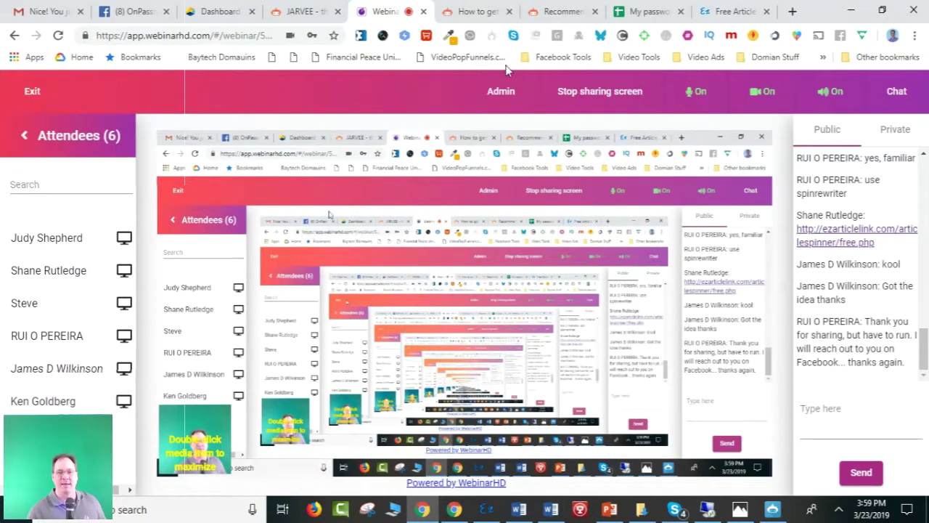
{"action": "left_click", "coordinate": [771, 510]}
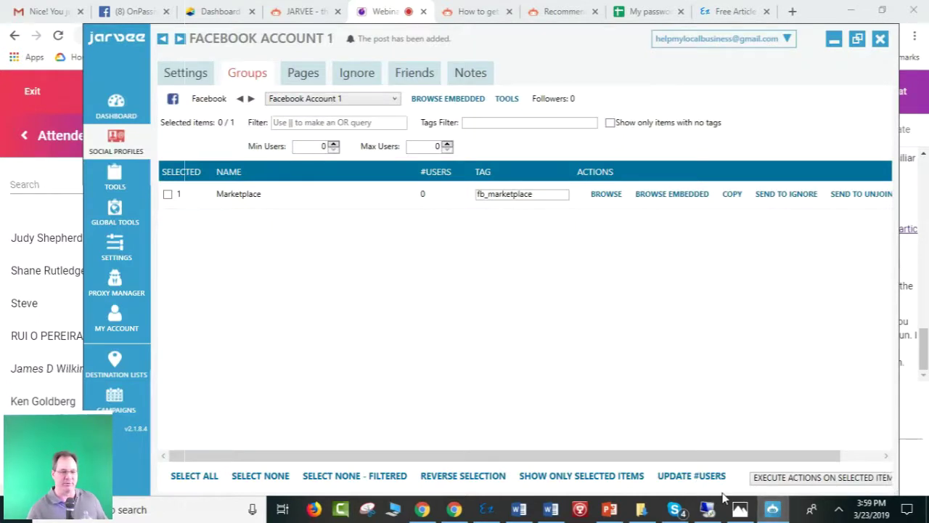
Maximize JARVEE and view the stopped Main FB account campaign 1 with 2 pending posts.
{"action": "left_click", "coordinate": [857, 39]}
{"action": "left_click", "coordinate": [861, 45]}
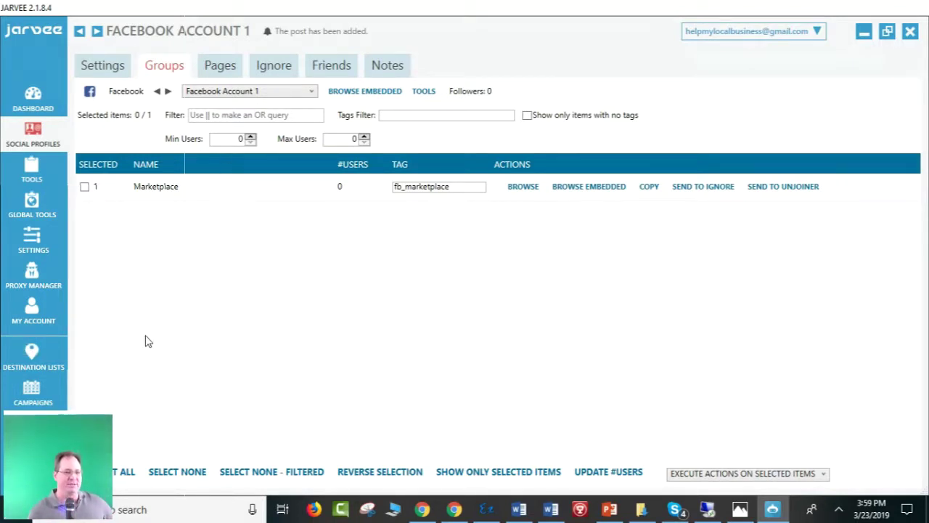
{"action": "left_click", "coordinate": [30, 393]}
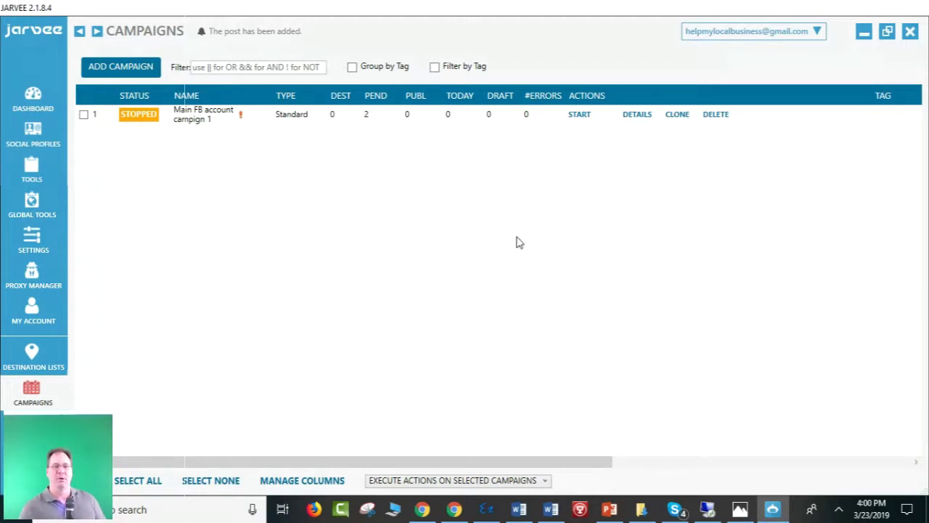
Show the Main FB account destination list with 0 targets, then re-maximize the JARVEE window.
{"action": "left_click", "coordinate": [32, 357]}
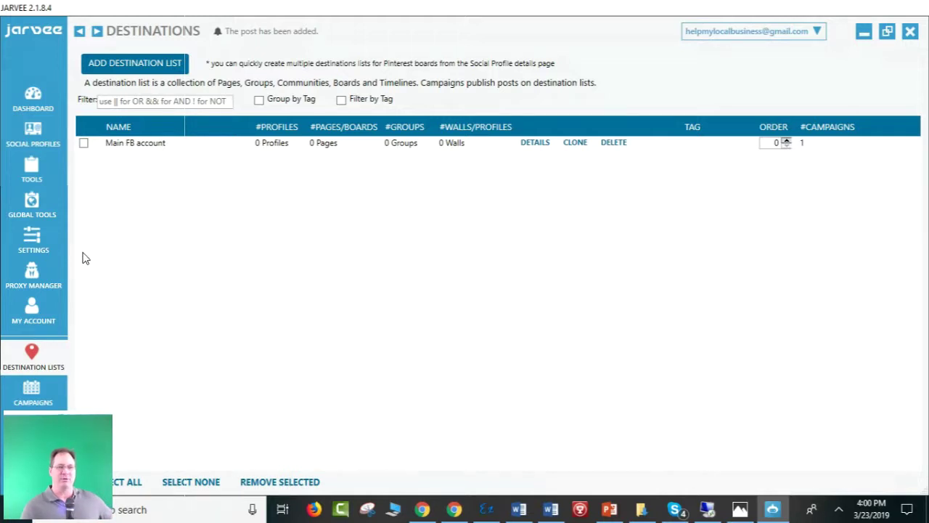
{"action": "double_click", "coordinate": [498, 19]}
{"action": "left_click_drag", "start_coordinate": [498, 23], "coordinate": [467, 31]}
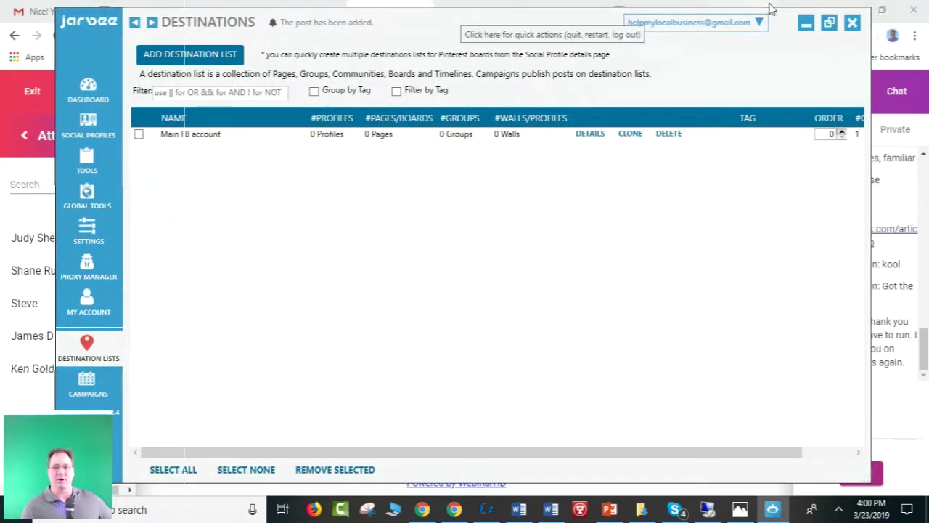
{"action": "left_click", "coordinate": [828, 31]}
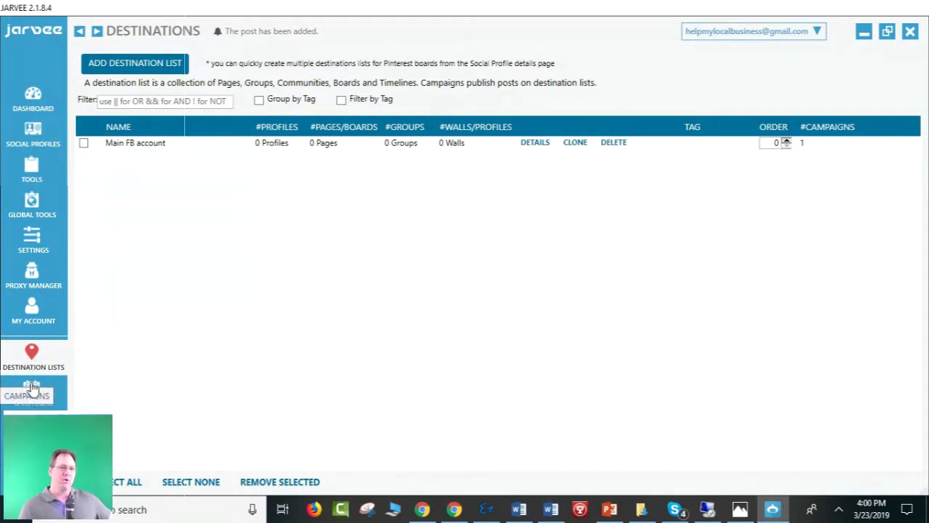
Open Main FB account campaign 1's details, review its two queued posts and overview, then its What To Publish form.
{"action": "left_click", "coordinate": [31, 388]}
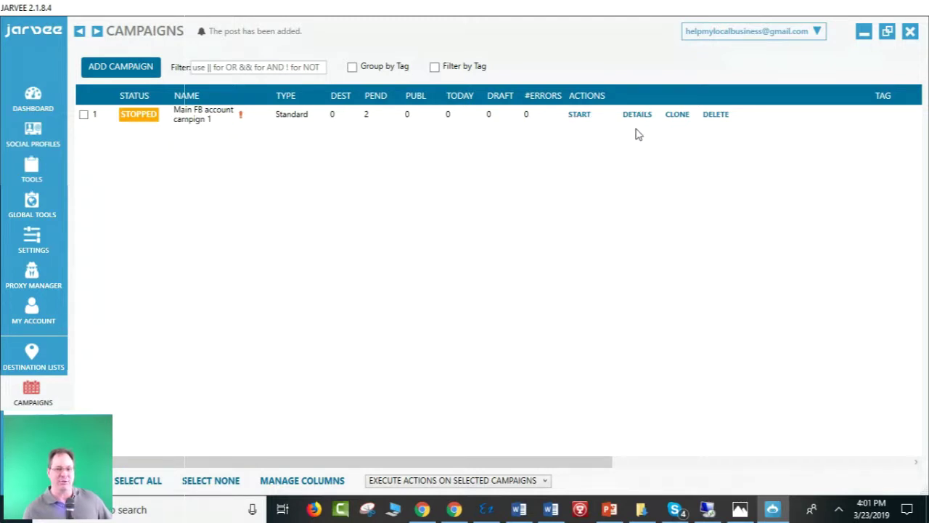
{"action": "left_click", "coordinate": [636, 115]}
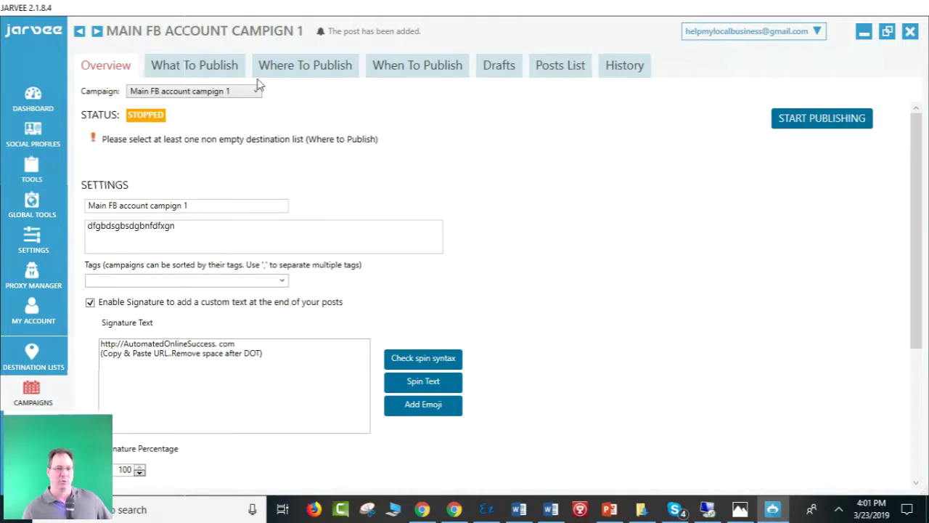
{"action": "scroll", "coordinate": [552, 232], "scroll_direction": "down", "scroll_amount": 5}
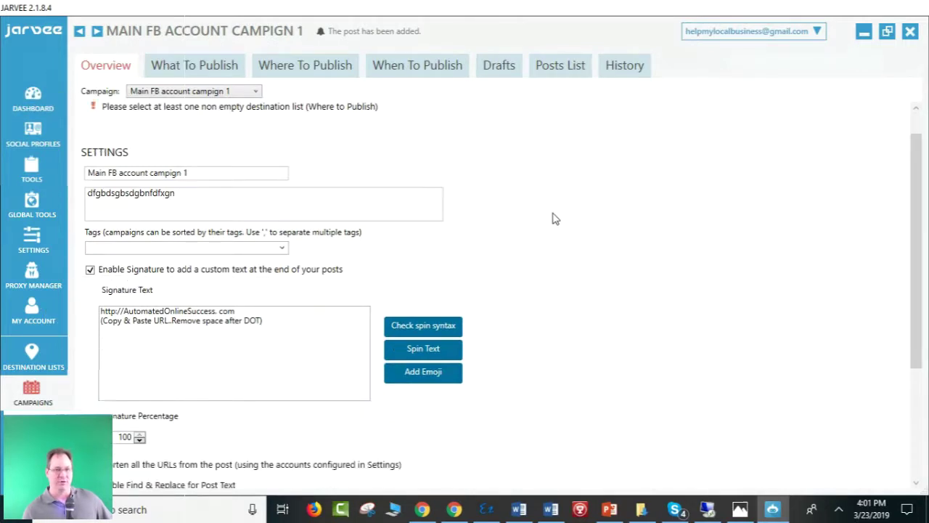
{"action": "scroll", "coordinate": [551, 247], "scroll_direction": "up", "scroll_amount": 5}
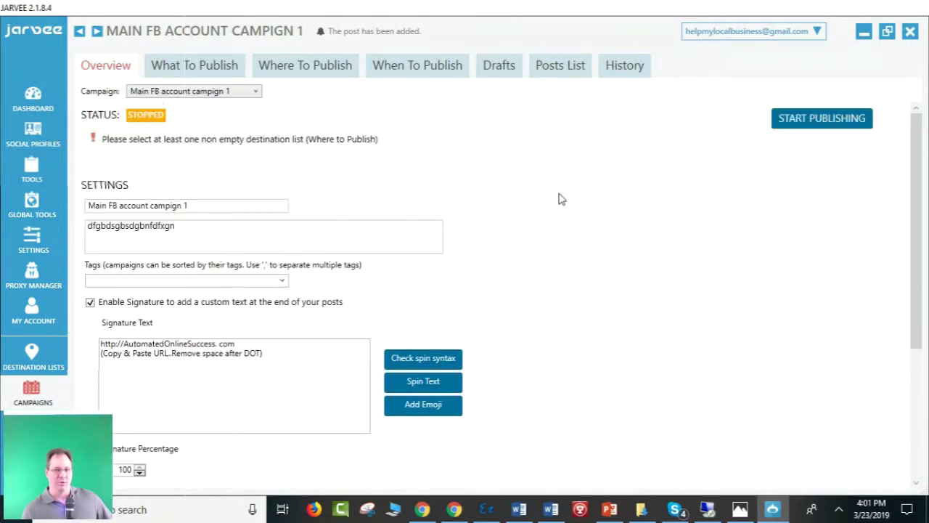
{"action": "left_click", "coordinate": [577, 73]}
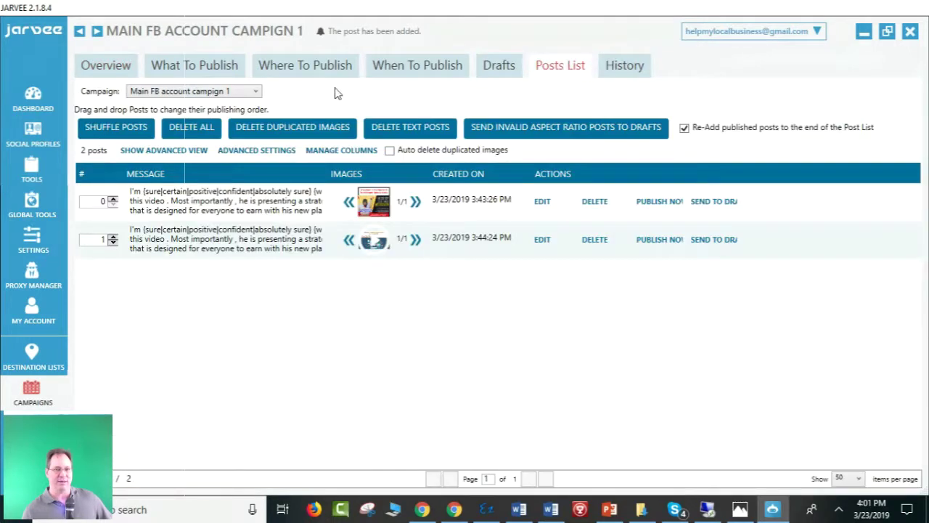
{"action": "left_click", "coordinate": [95, 68]}
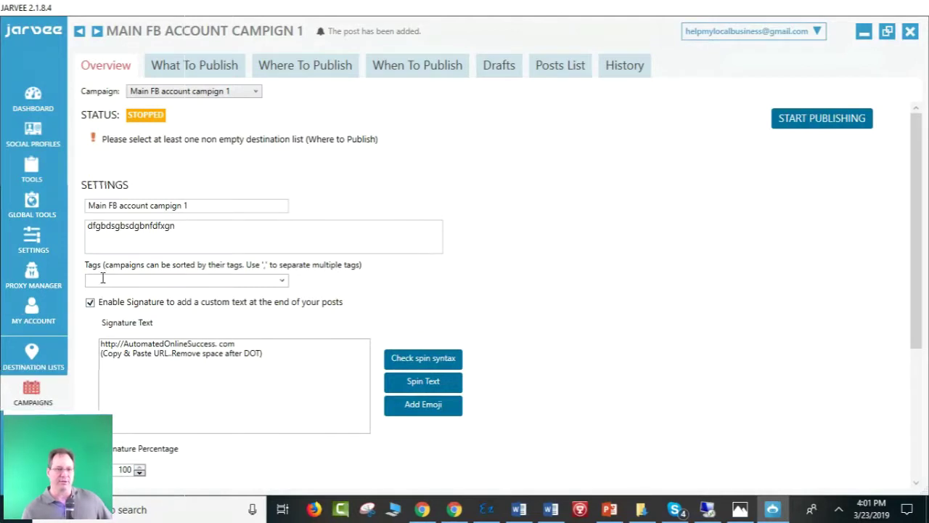
{"action": "left_click", "coordinate": [188, 70]}
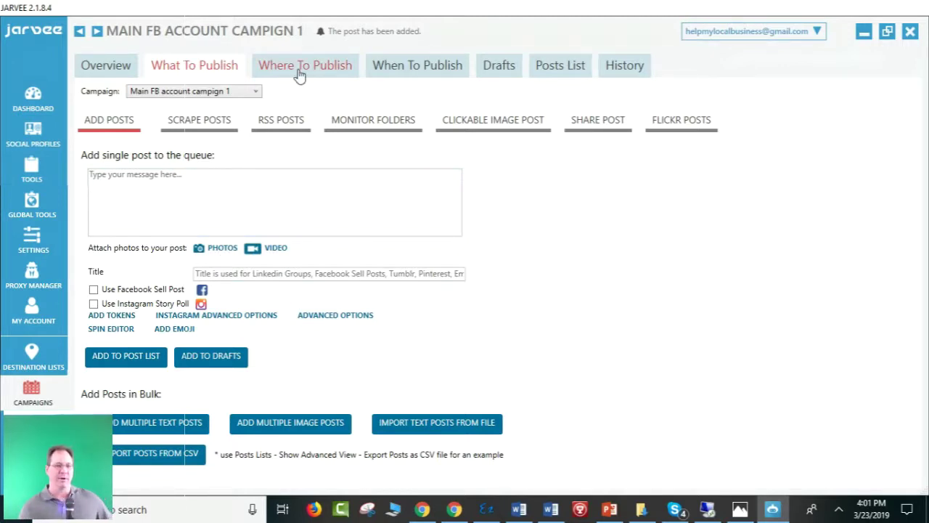
Clone Main FB account campaign 1 and confirm the clone publishes to the Main FB account list.
{"action": "left_click", "coordinate": [22, 389]}
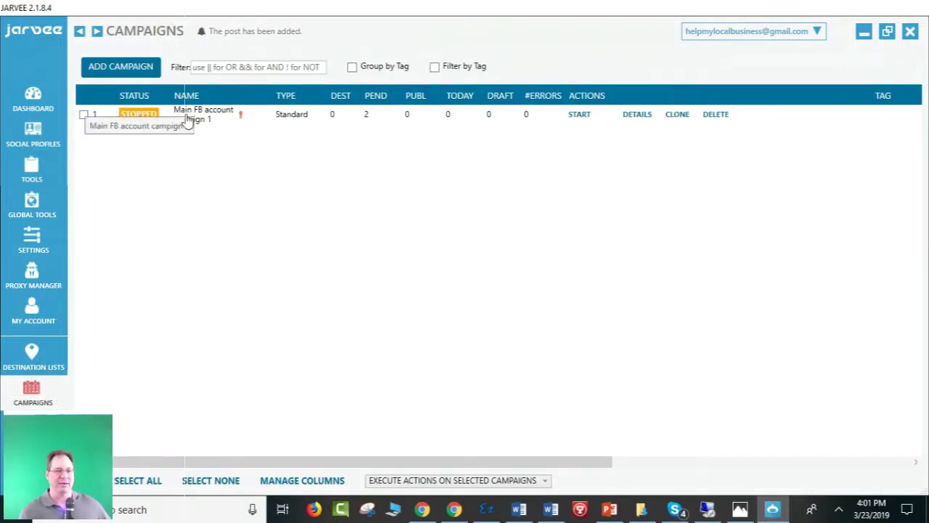
{"action": "left_click", "coordinate": [677, 116]}
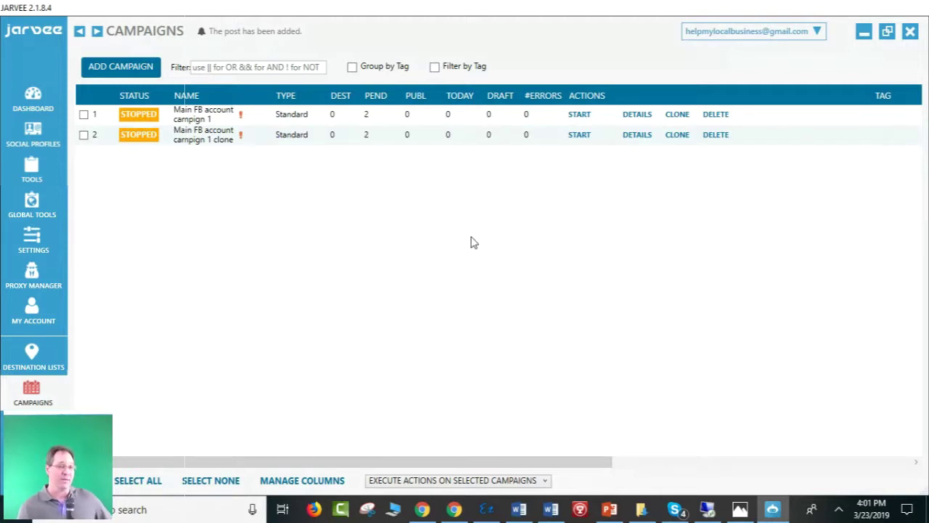
{"action": "left_click", "coordinate": [630, 138]}
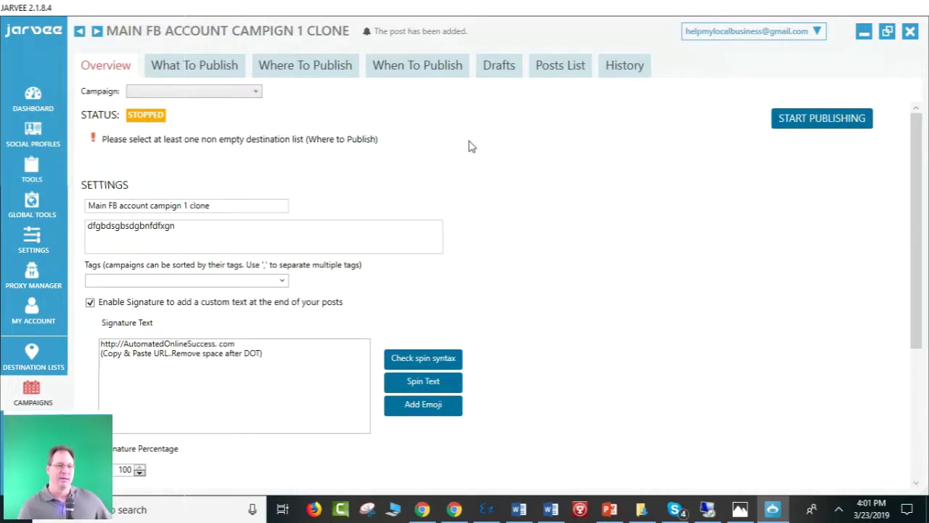
{"action": "left_click", "coordinate": [282, 76]}
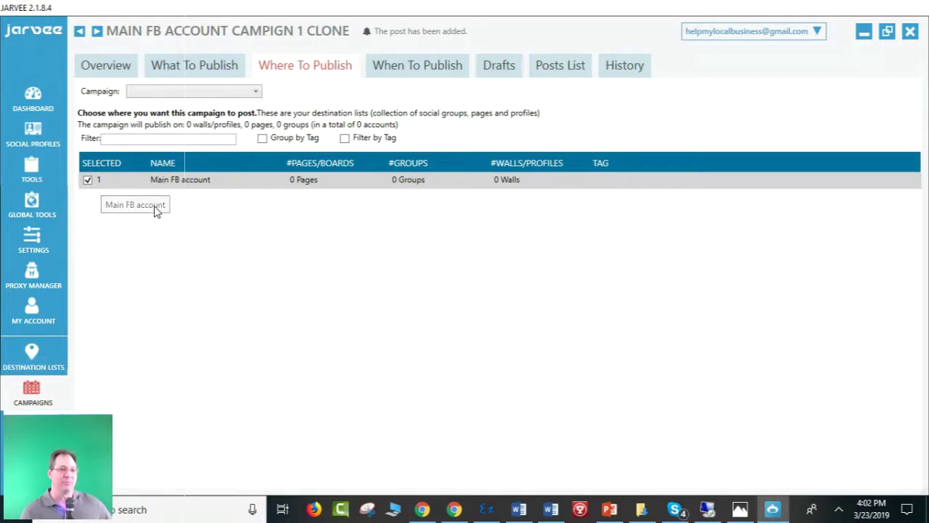
{"action": "left_click", "coordinate": [254, 91]}
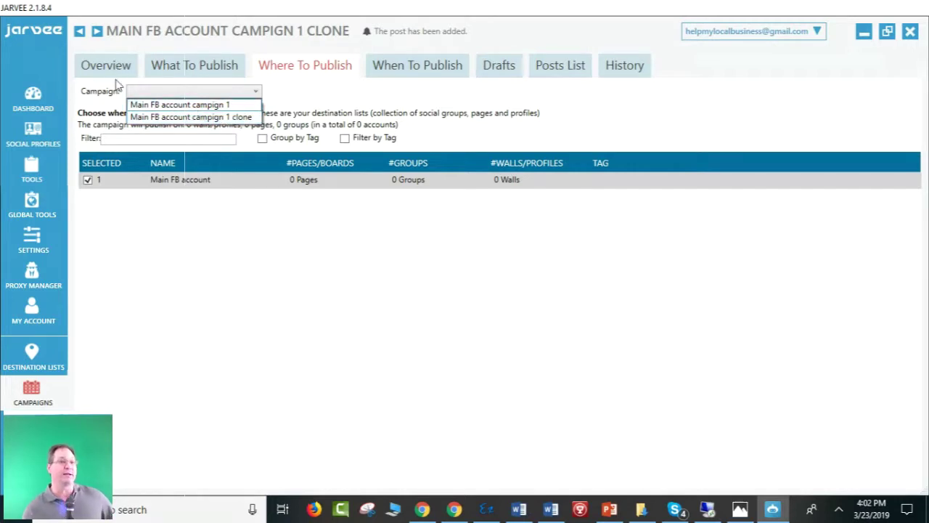
{"action": "left_click", "coordinate": [168, 118]}
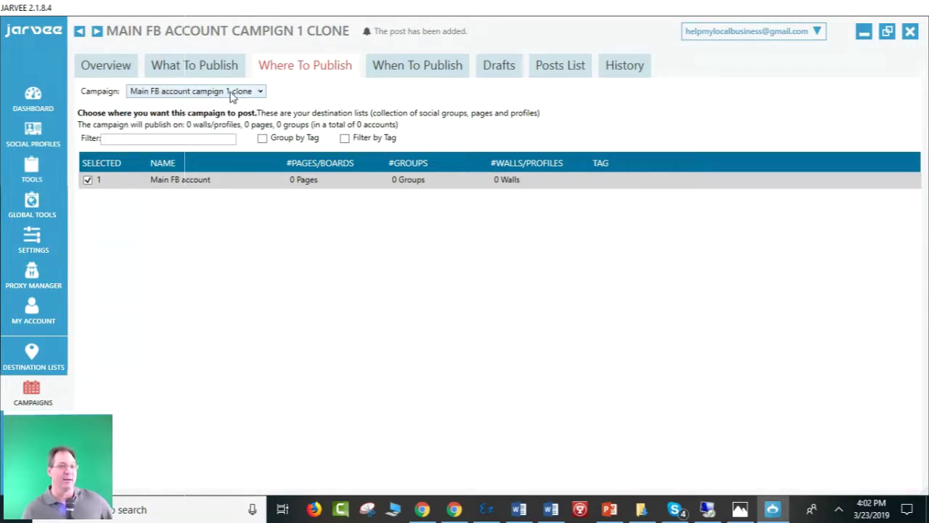
{"action": "left_click", "coordinate": [229, 94]}
{"action": "left_click", "coordinate": [229, 92]}
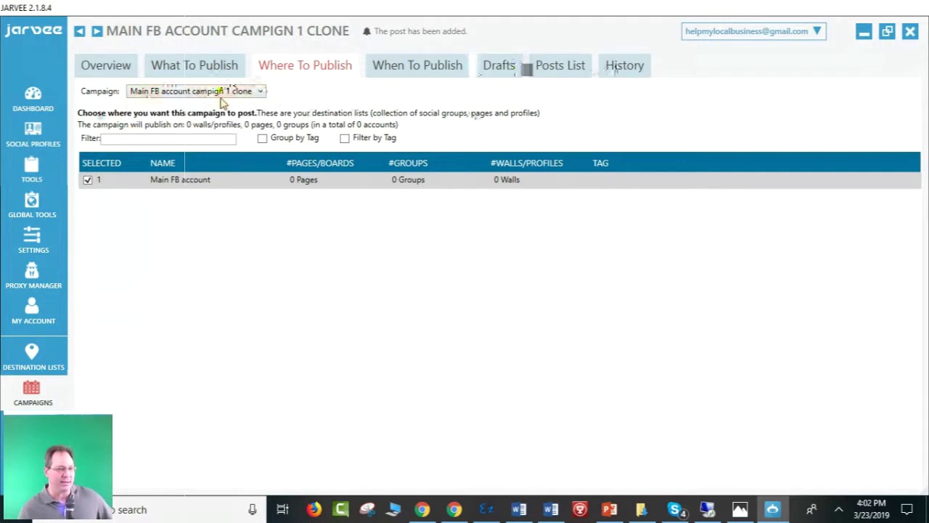
{"action": "left_click", "coordinate": [232, 93]}
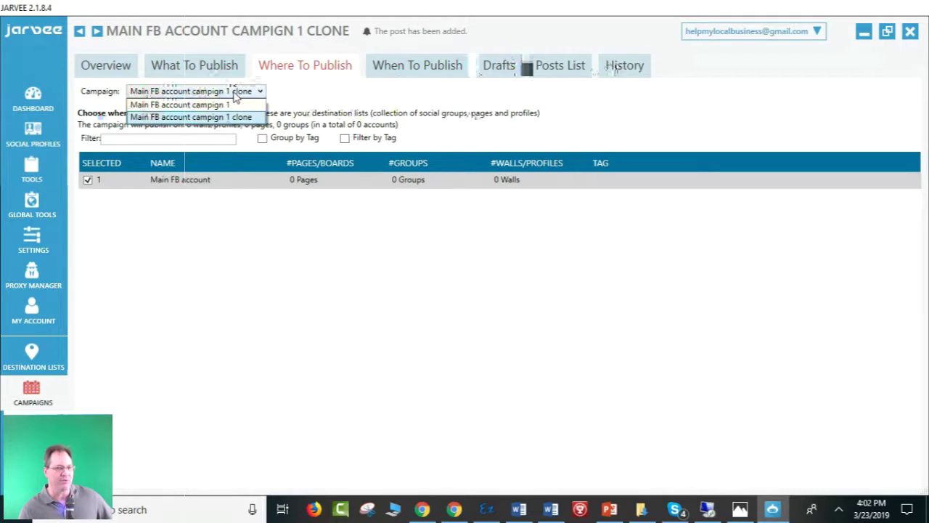
{"action": "left_click", "coordinate": [231, 105]}
{"action": "left_click", "coordinate": [243, 94]}
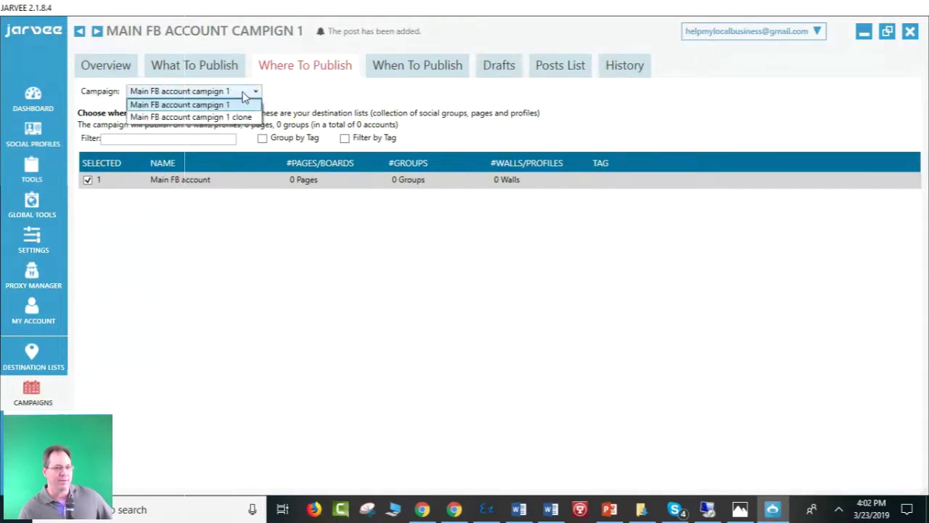
{"action": "left_click", "coordinate": [246, 94]}
{"action": "left_click", "coordinate": [253, 95]}
{"action": "left_click", "coordinate": [240, 126]}
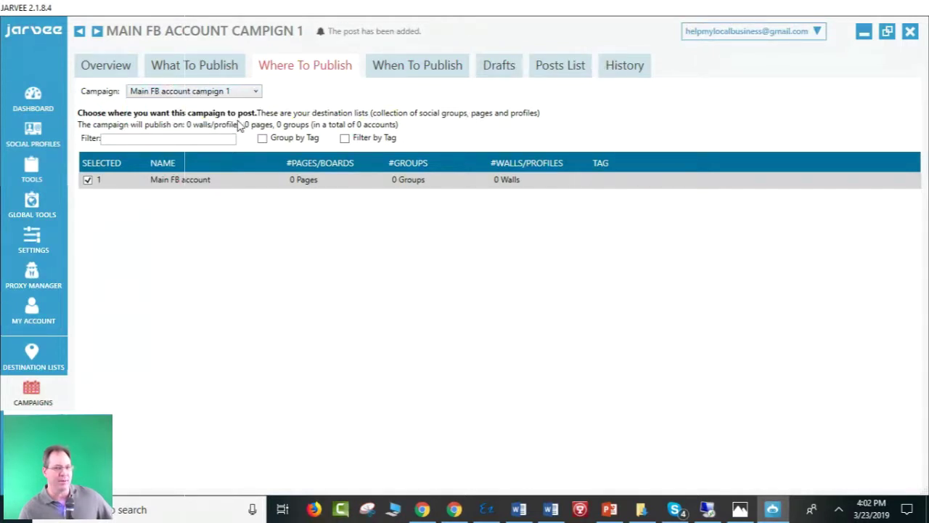
{"action": "left_click", "coordinate": [250, 93]}
{"action": "left_click", "coordinate": [245, 118]}
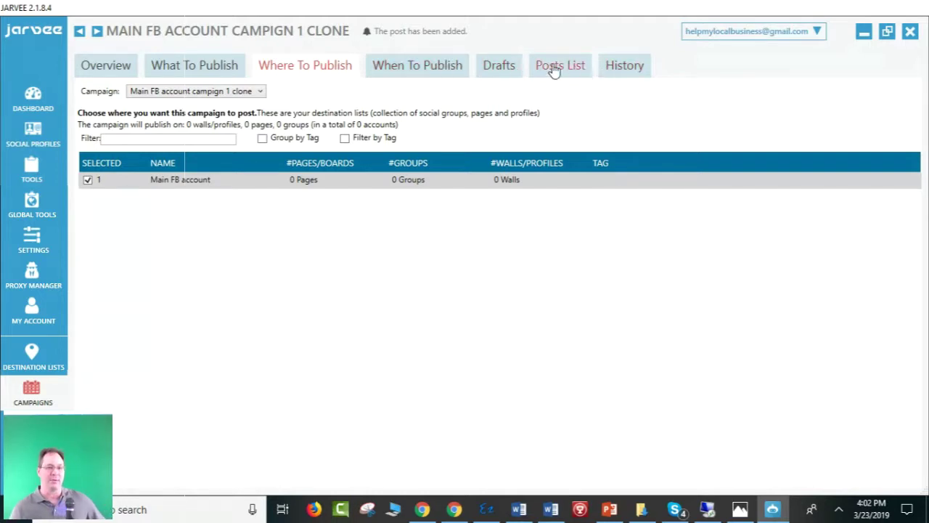
Return to the Campaigns list showing both campaigns and restore JARVEE to a smaller window.
{"action": "left_click", "coordinate": [31, 393]}
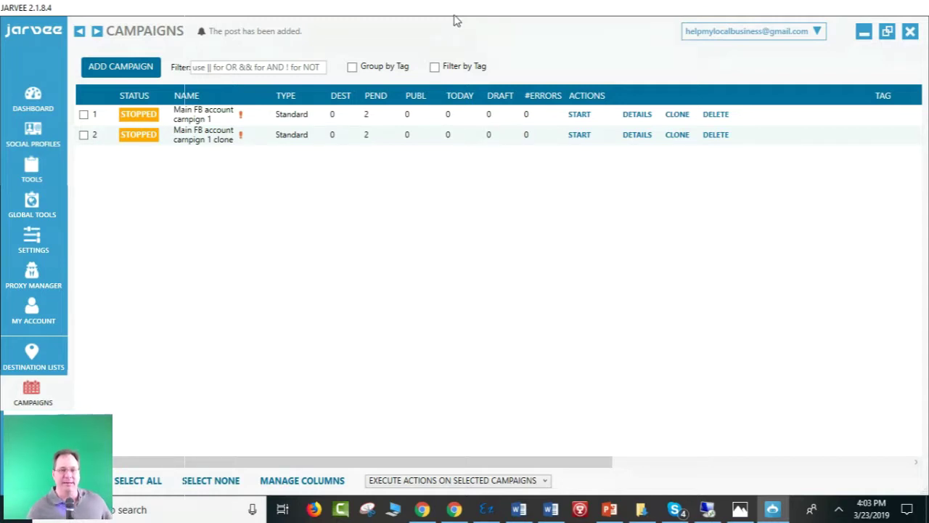
{"action": "left_click_drag", "start_coordinate": [454, 16], "coordinate": [465, 93]}
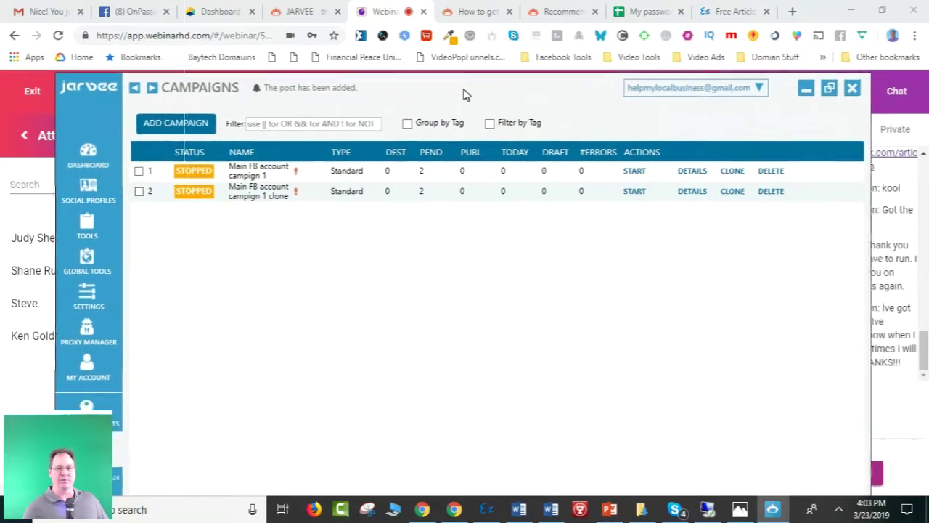
Minimize JARVEE and bring up the WebinarHD admin panel with attendees and chat.
{"action": "left_click", "coordinate": [802, 90]}
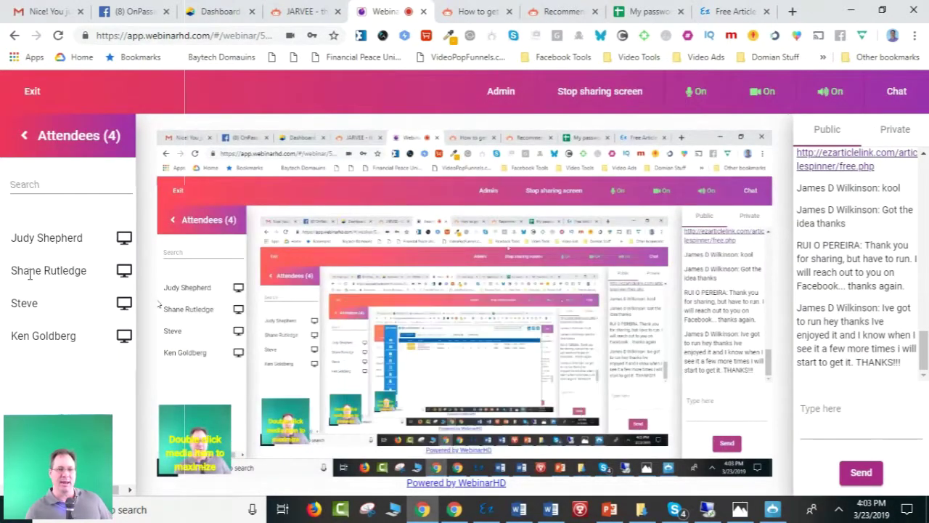
{"action": "left_click", "coordinate": [23, 135]}
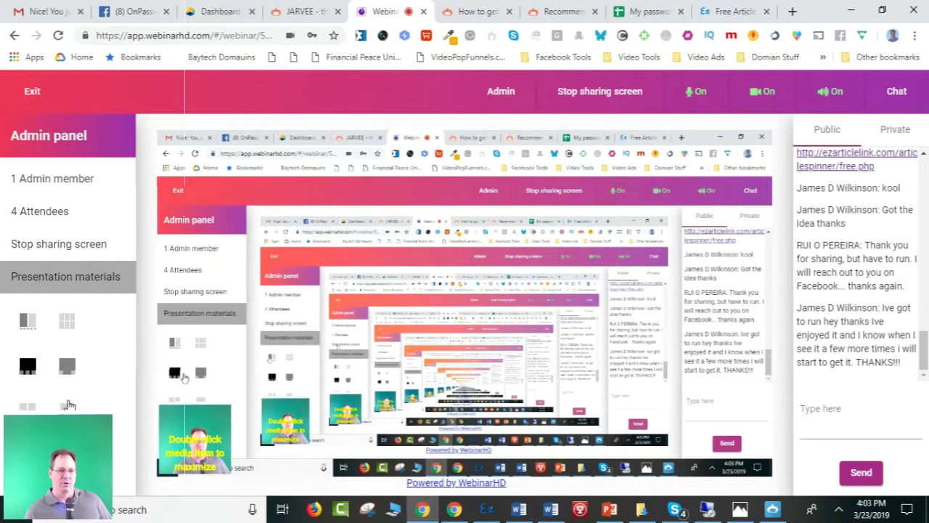